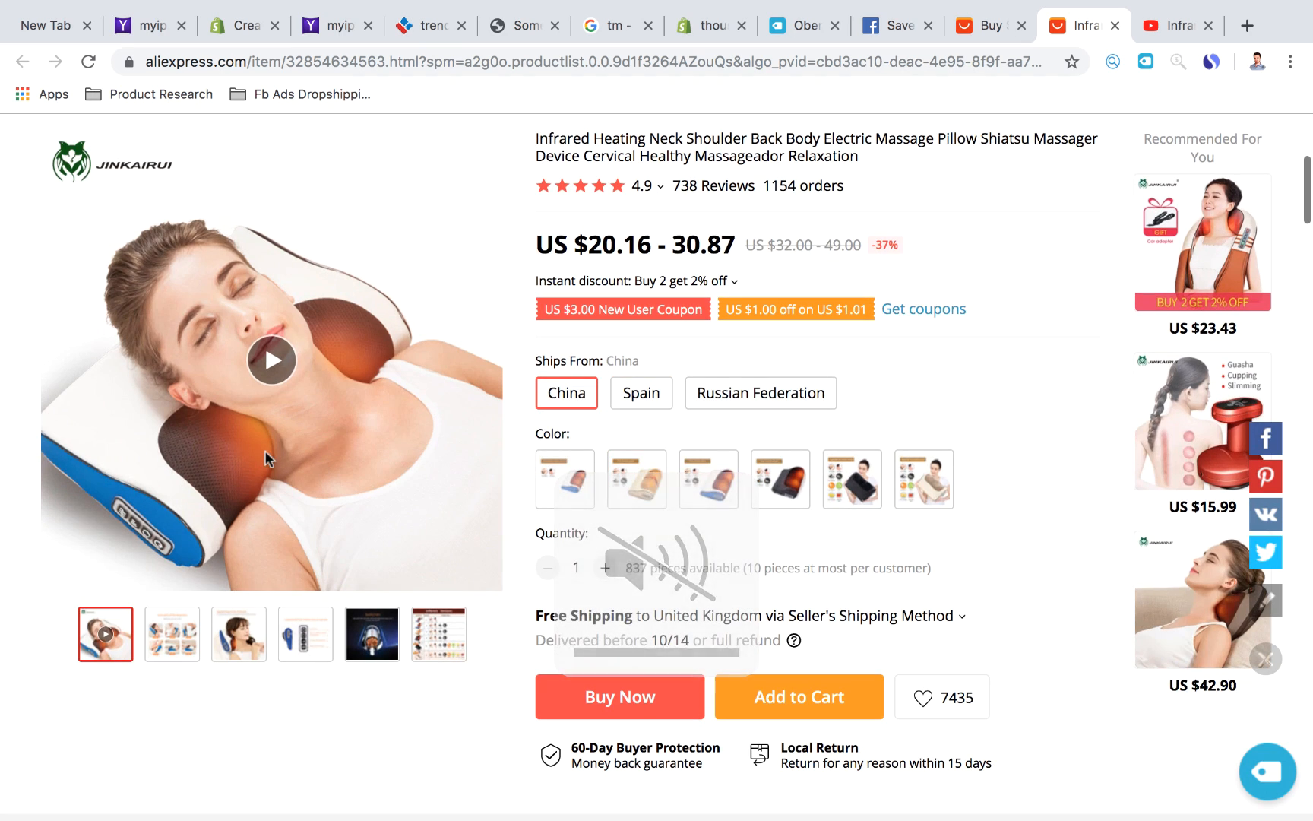
Examine the heated neck massage pillow listing, including its price range, rating, order count, shipping origins, color options and delivery terms.
scroll(608, 410, up, 5)
mouse_move(590, 369)
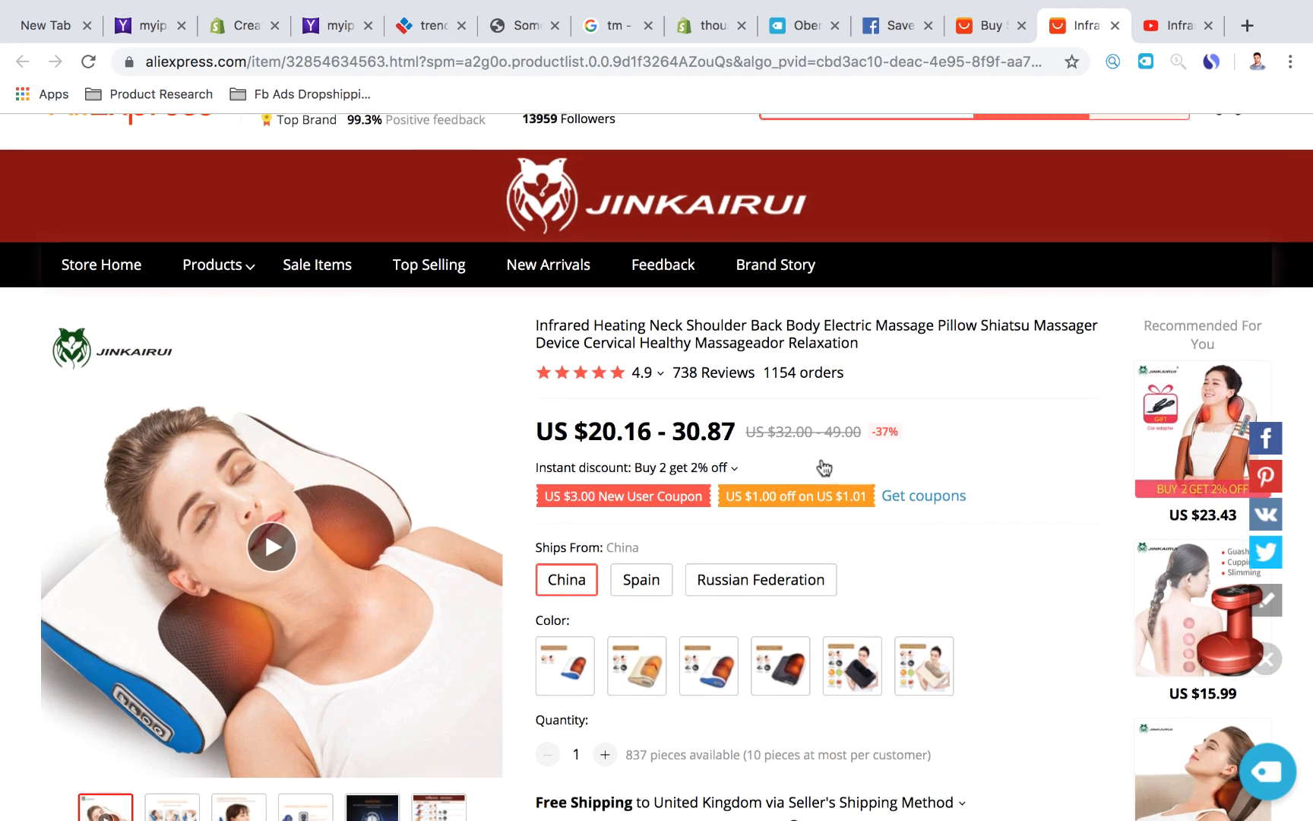
scroll(823, 462, down, 3)
scroll(821, 459, down, 1)
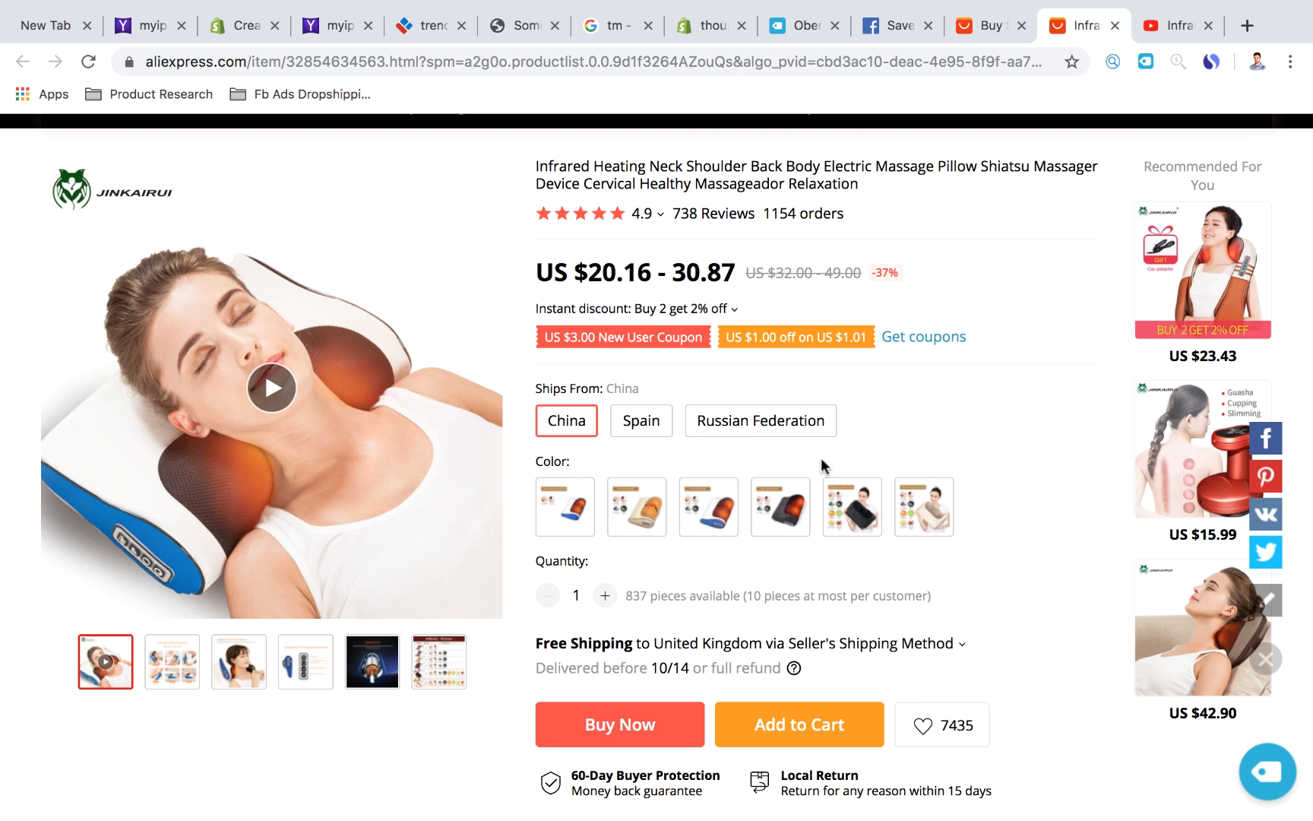
scroll(820, 458, down, 1)
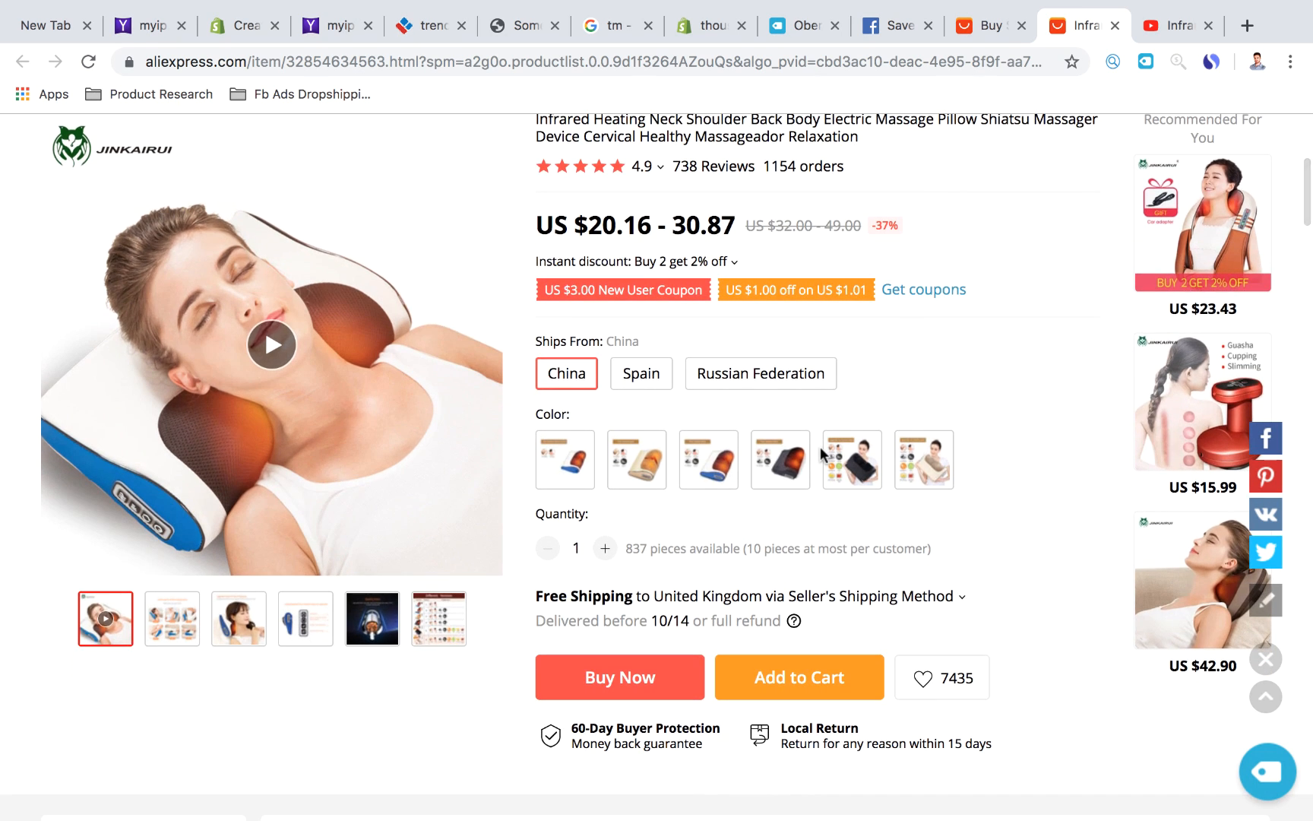
scroll(819, 453, down, 1)
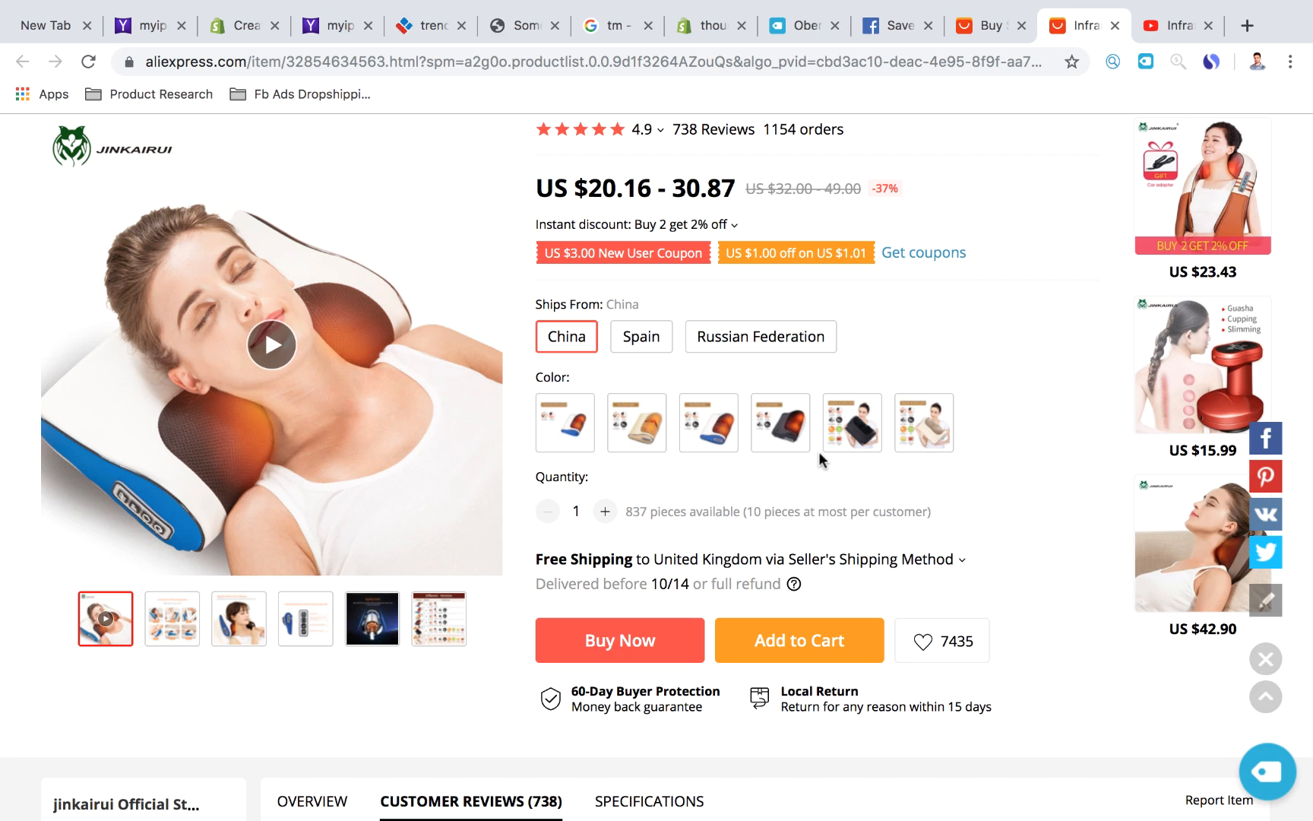
scroll(800, 480, down, 1)
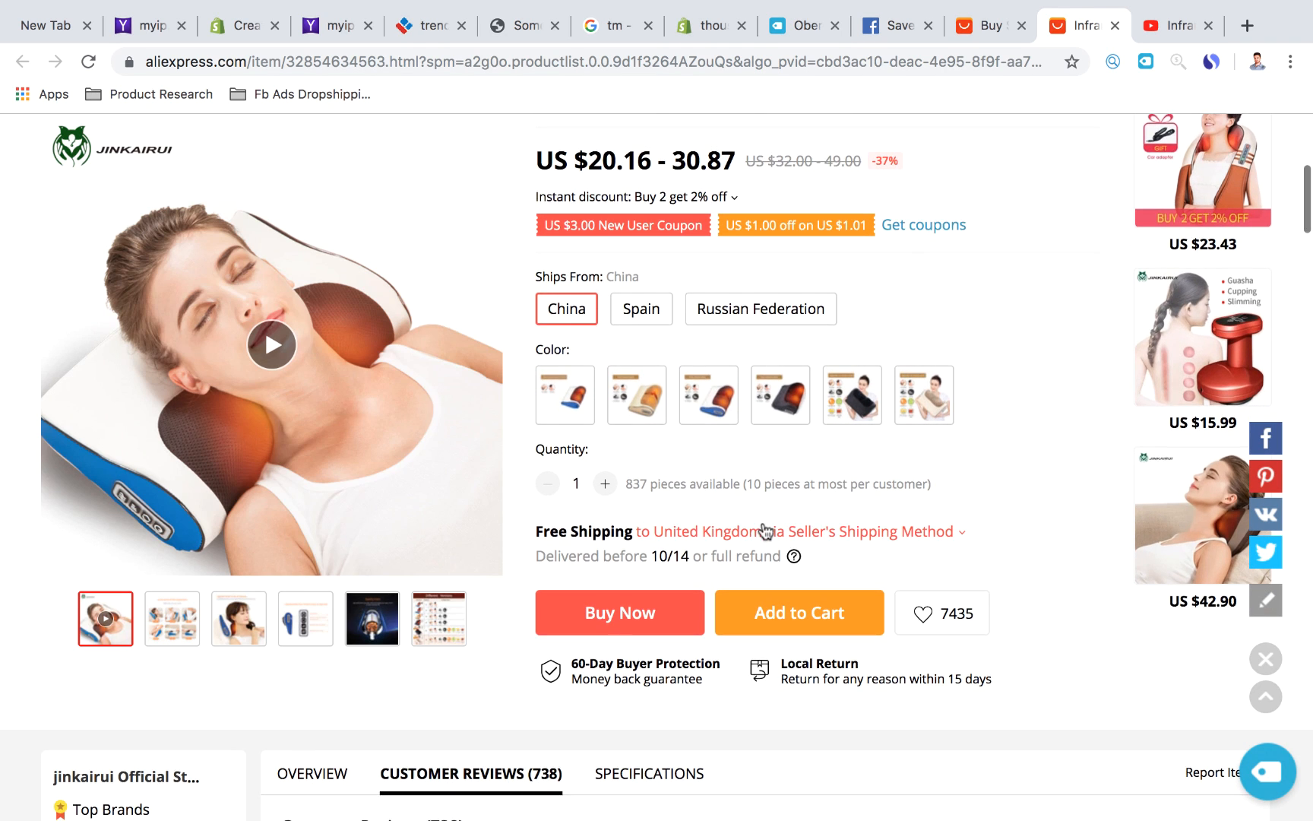
scroll(762, 529, up, 1)
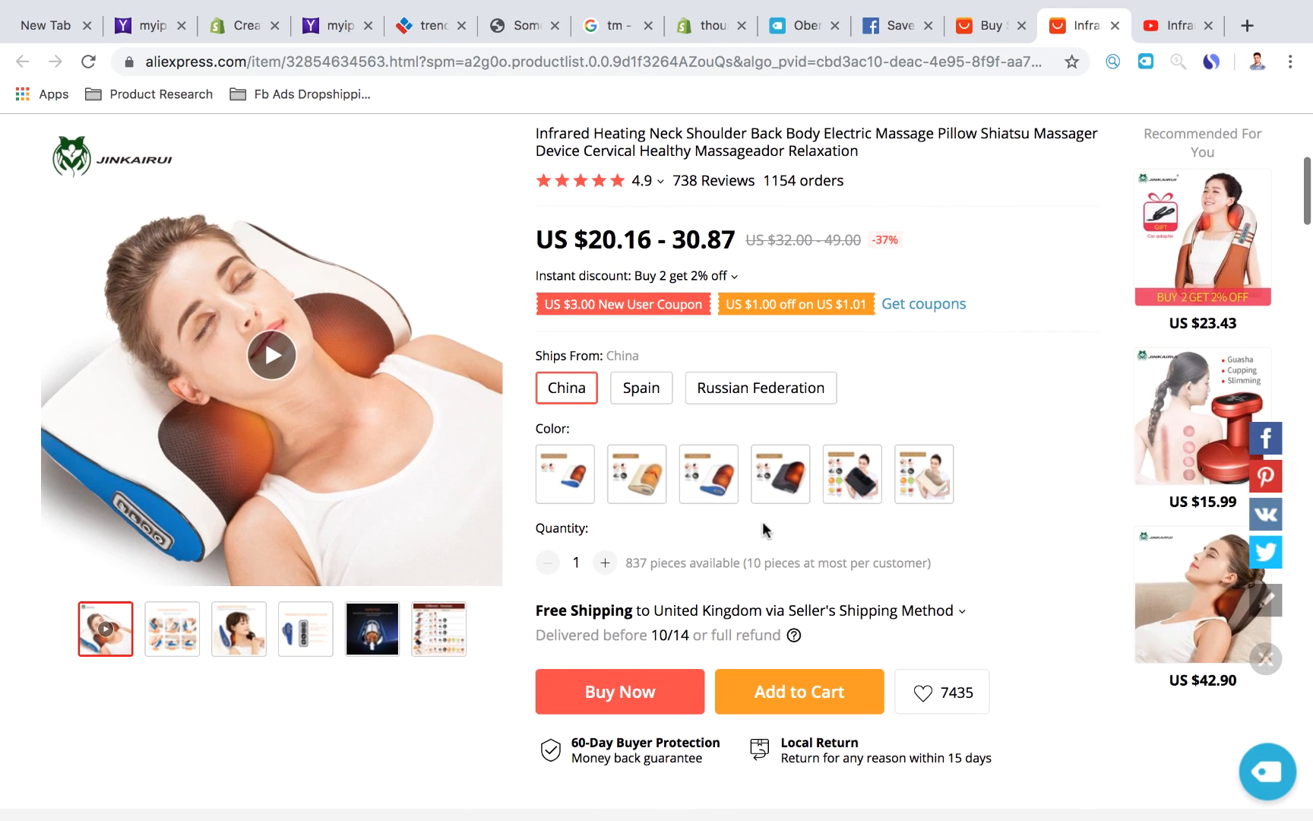
scroll(763, 523, up, 1)
scroll(762, 530, up, 1)
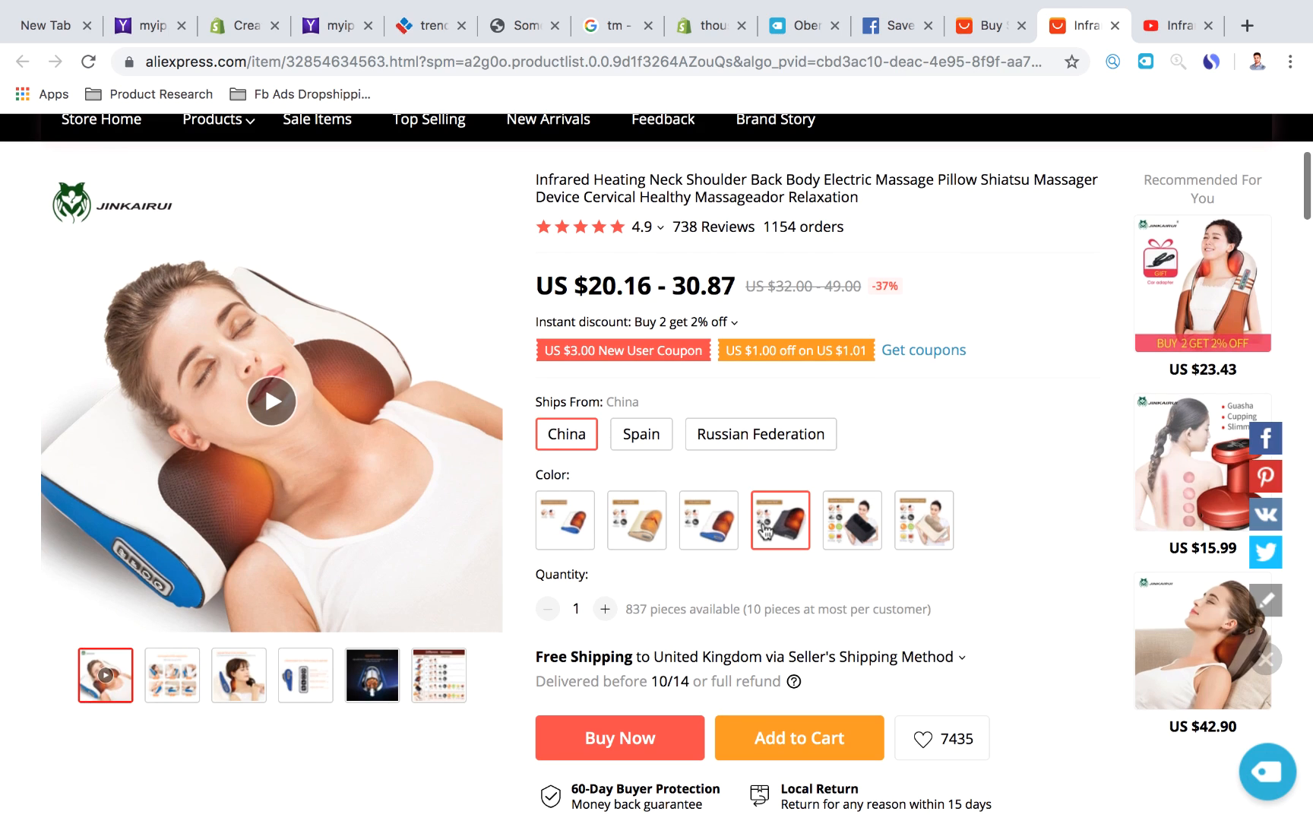
scroll(765, 531, up, 1)
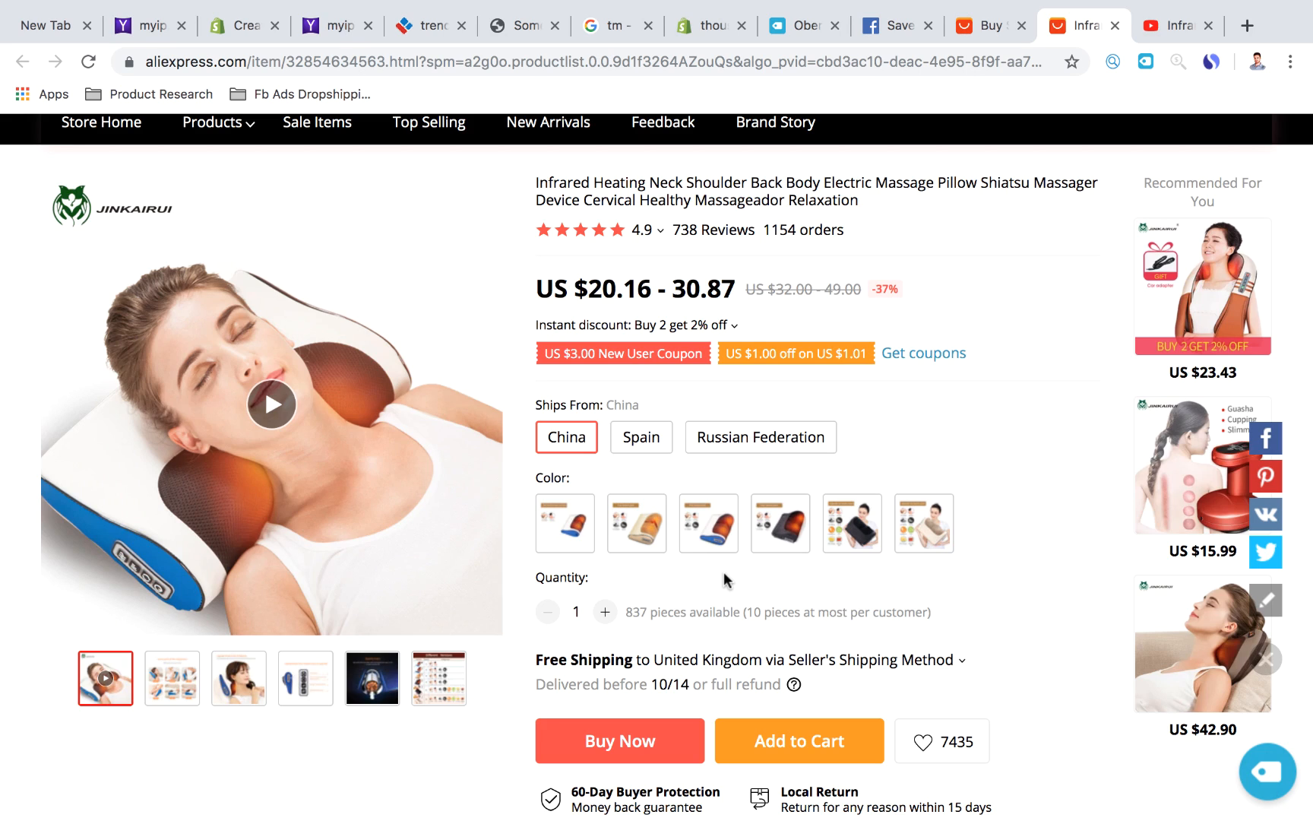
scroll(726, 579, down, 3)
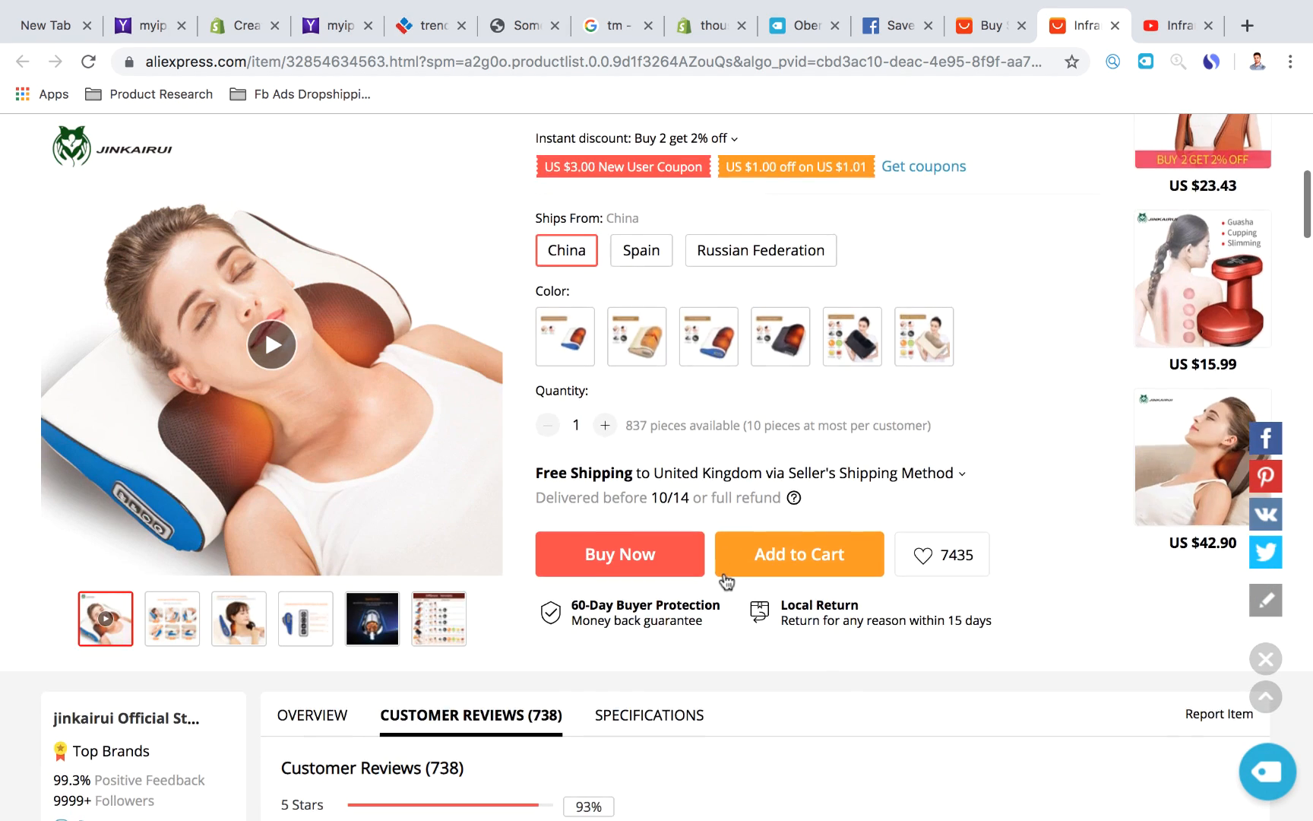
scroll(726, 579, up, 5)
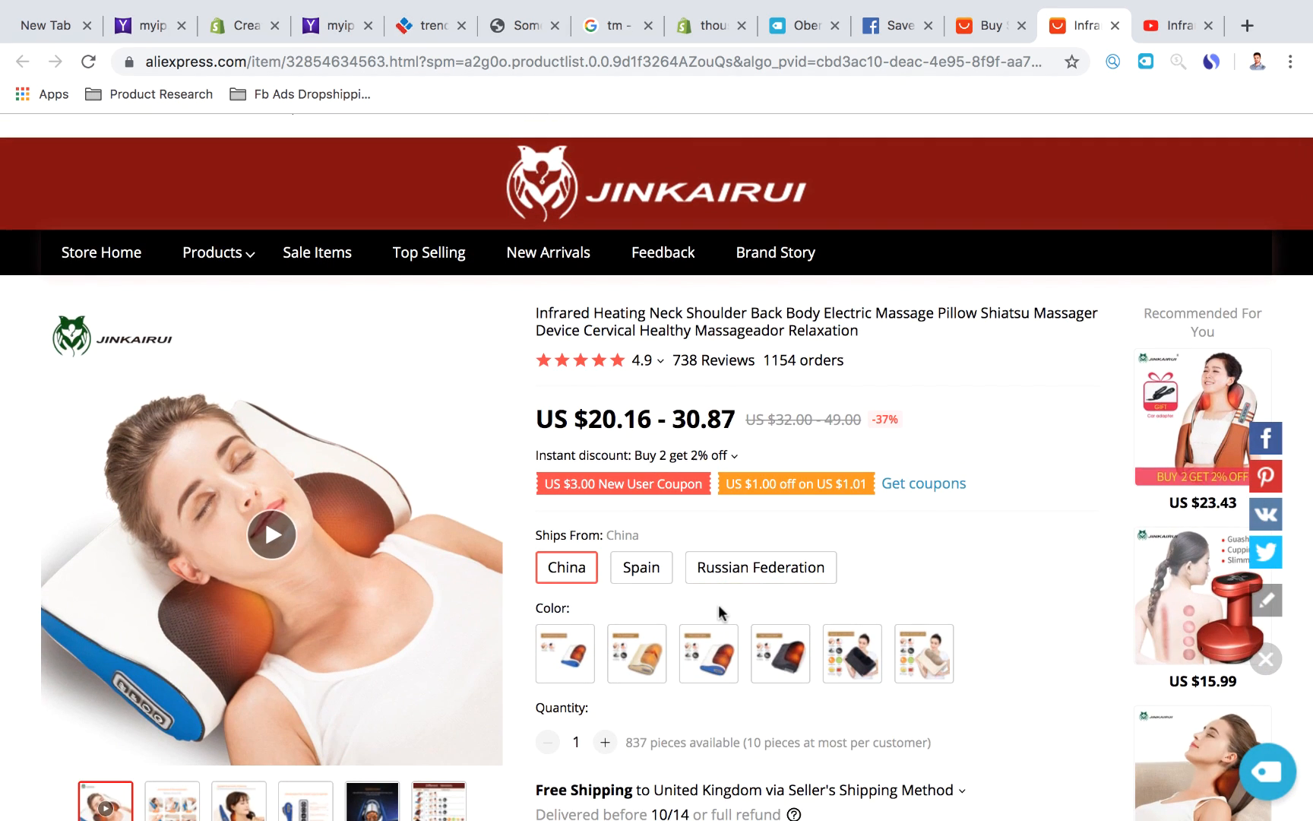
scroll(718, 605, down, 2)
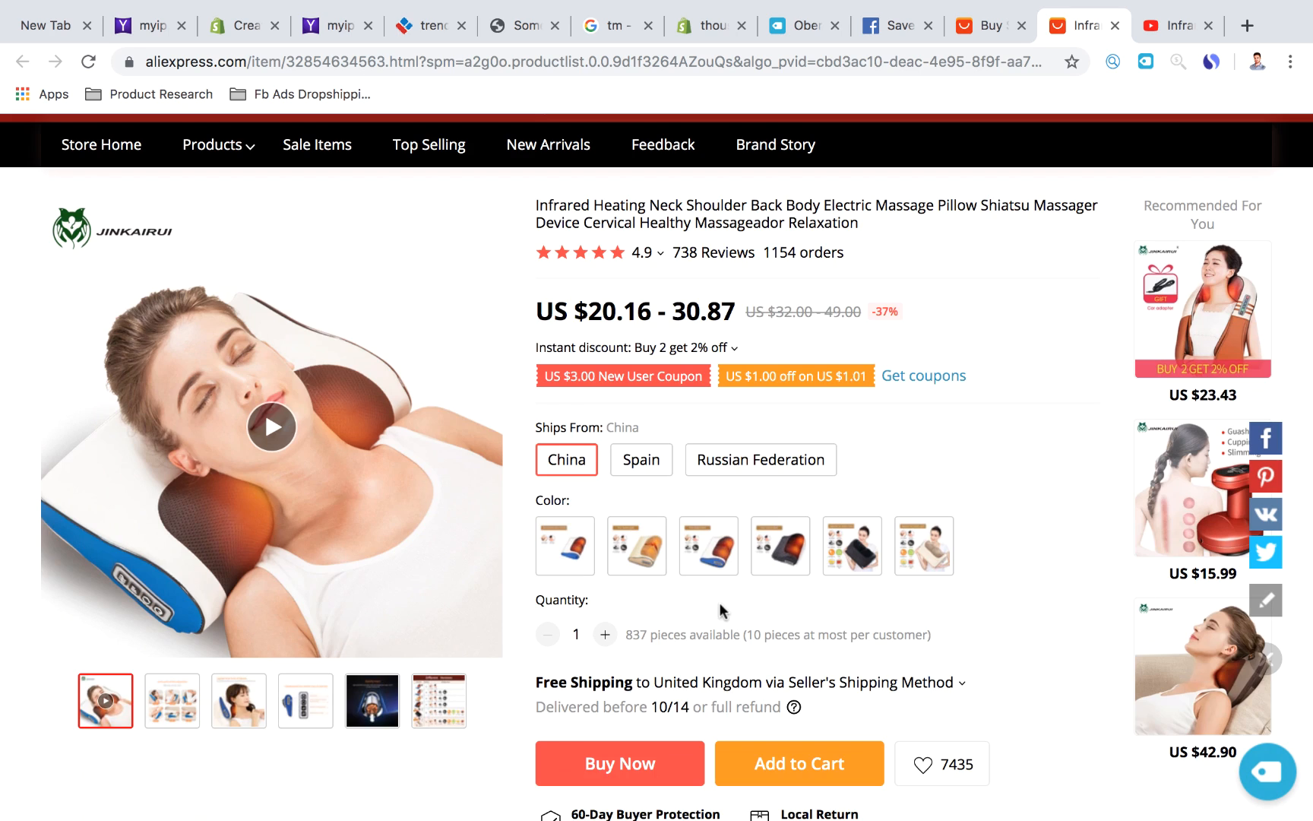
scroll(718, 605, up, 2)
scroll(720, 608, down, 2)
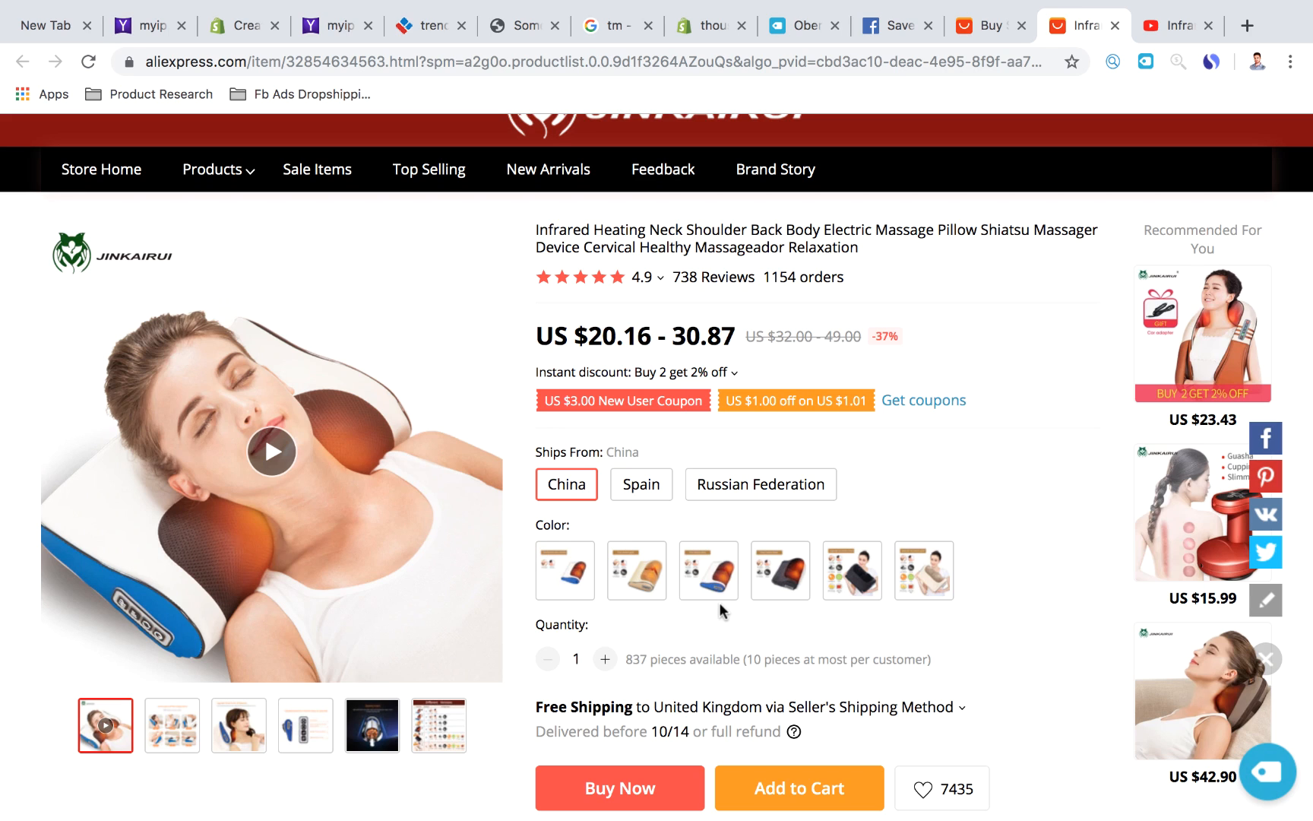
scroll(719, 602, down, 1)
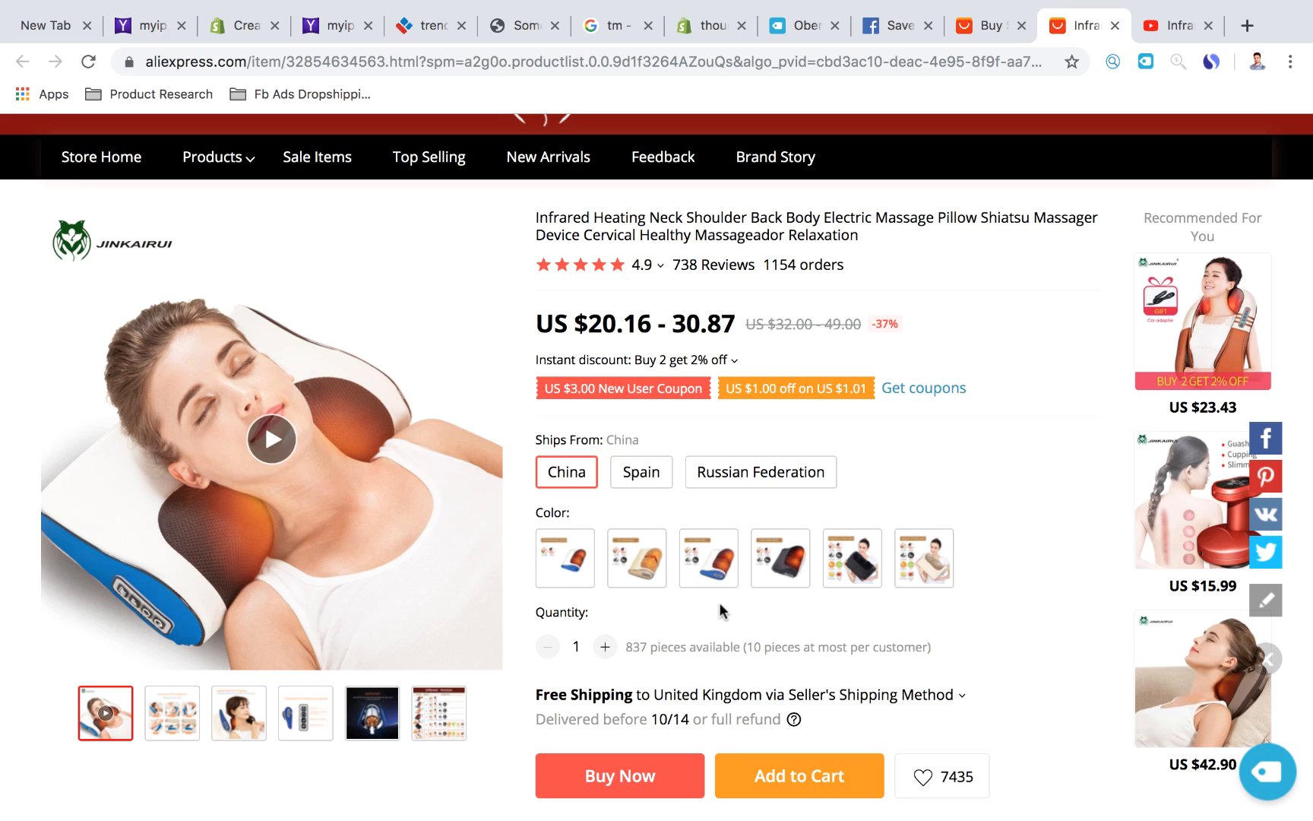
scroll(718, 602, down, 1)
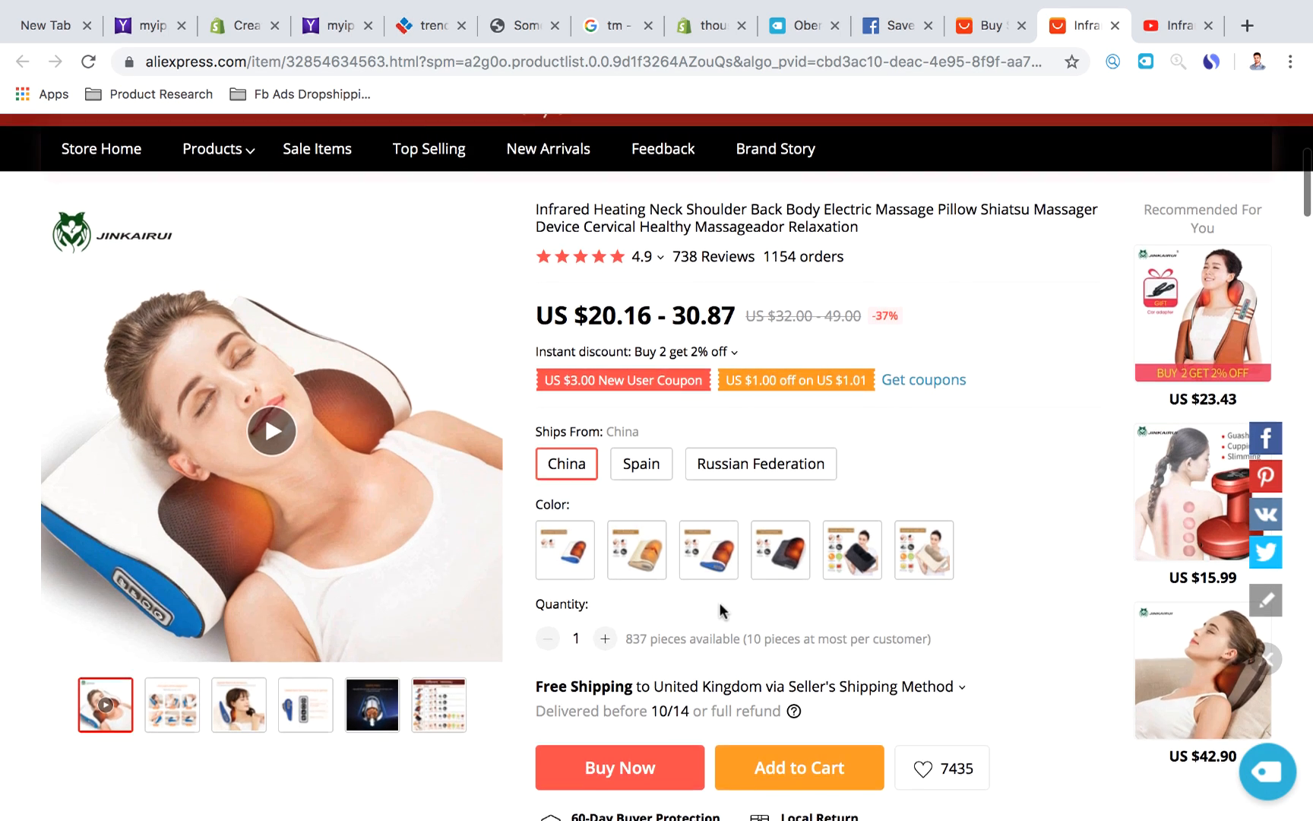
scroll(719, 602, up, 1)
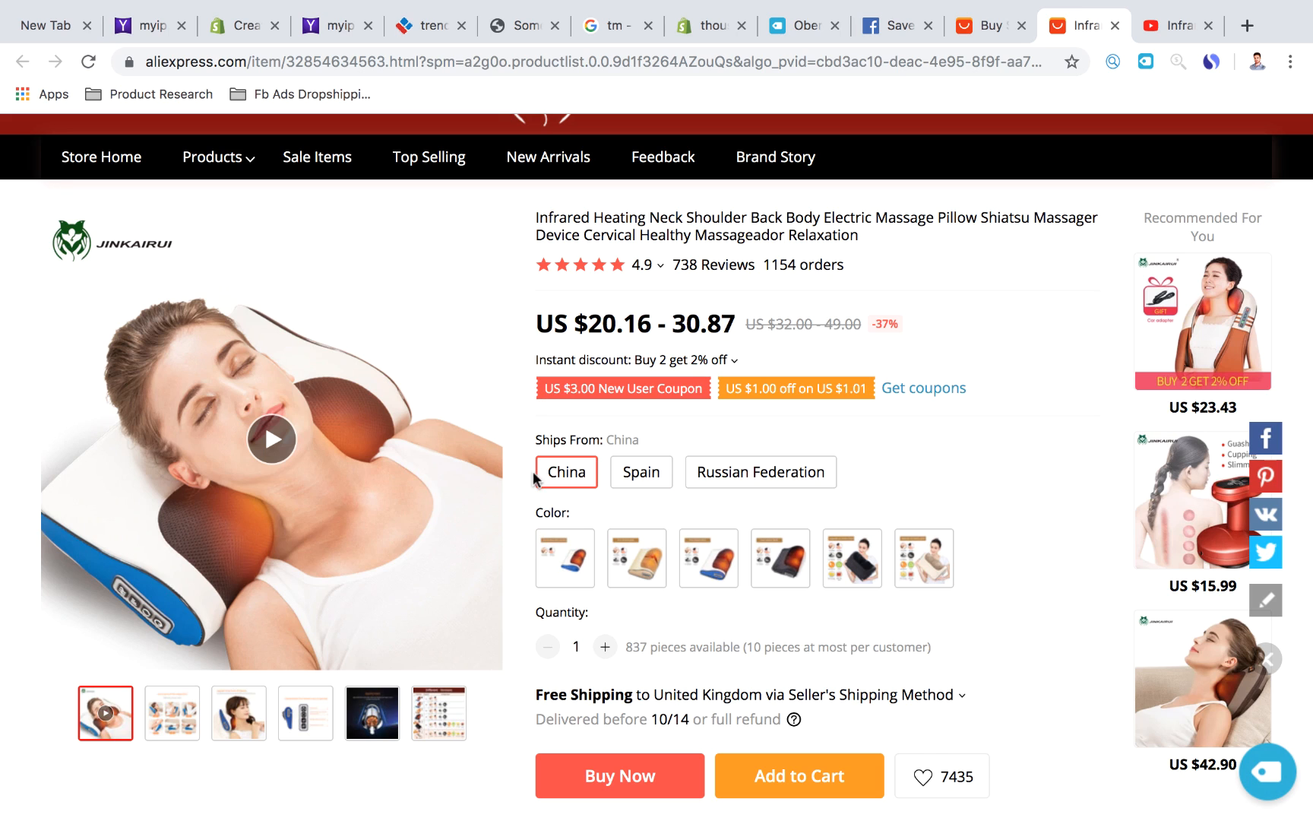
Select the mini version of the massage pillow and check its price and purchase details.
click(555, 544)
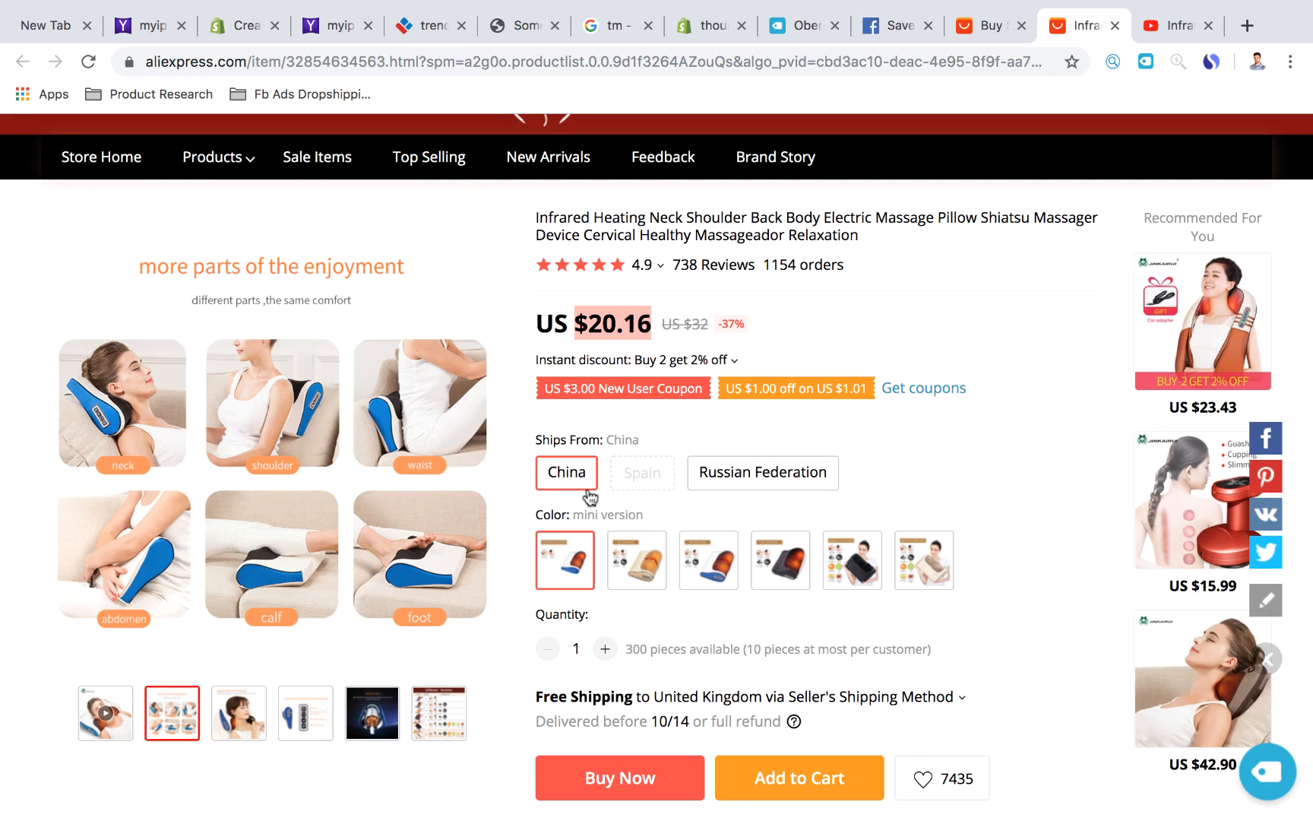
click(744, 306)
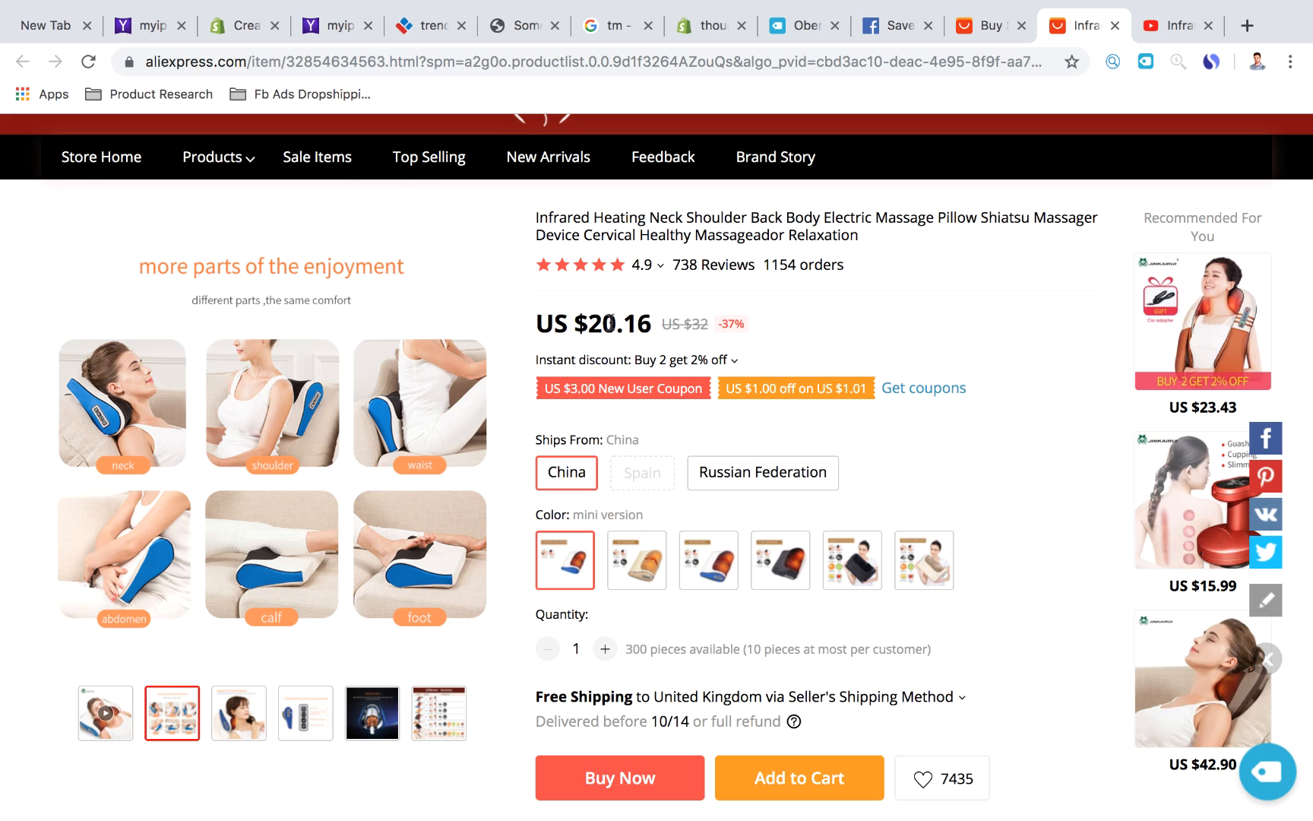
scroll(564, 375, down, 1)
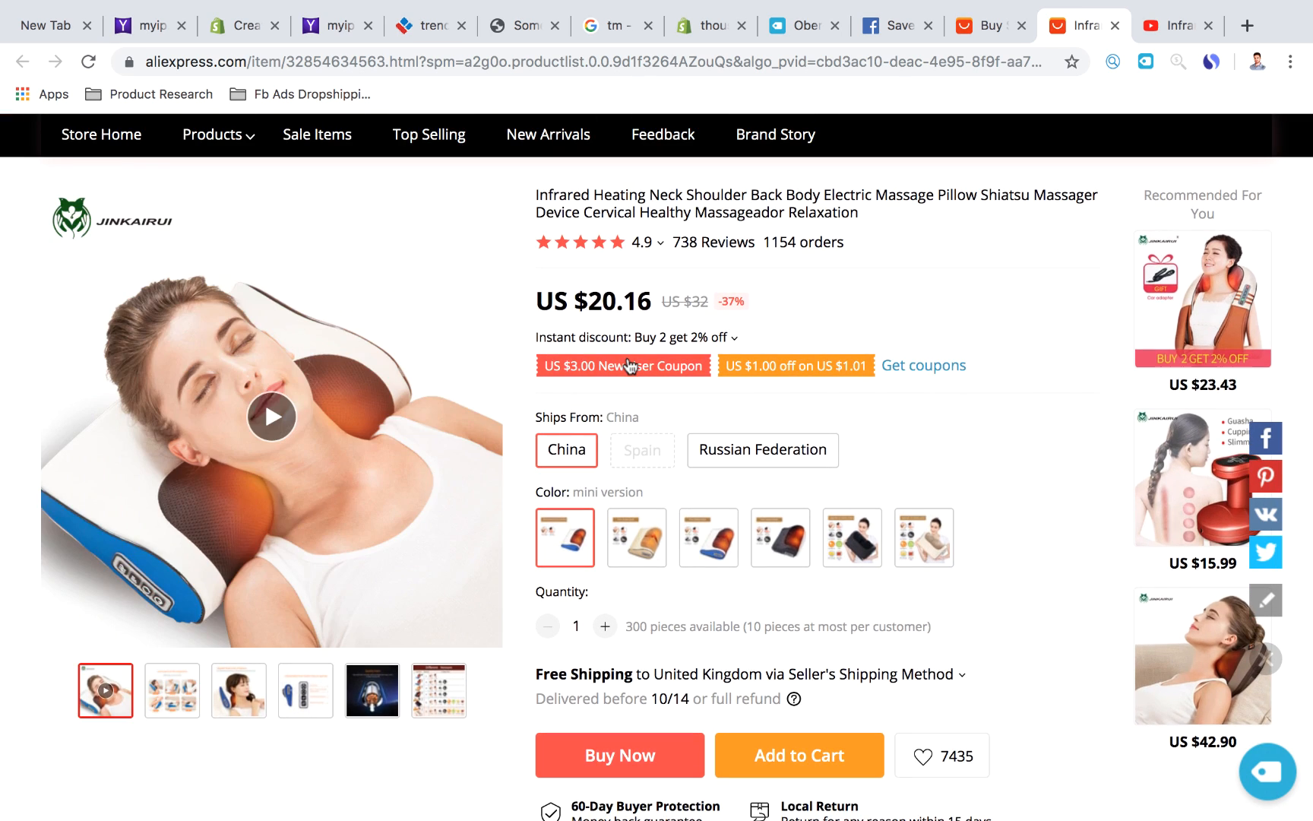
scroll(629, 366, down, 3)
scroll(627, 361, up, 3)
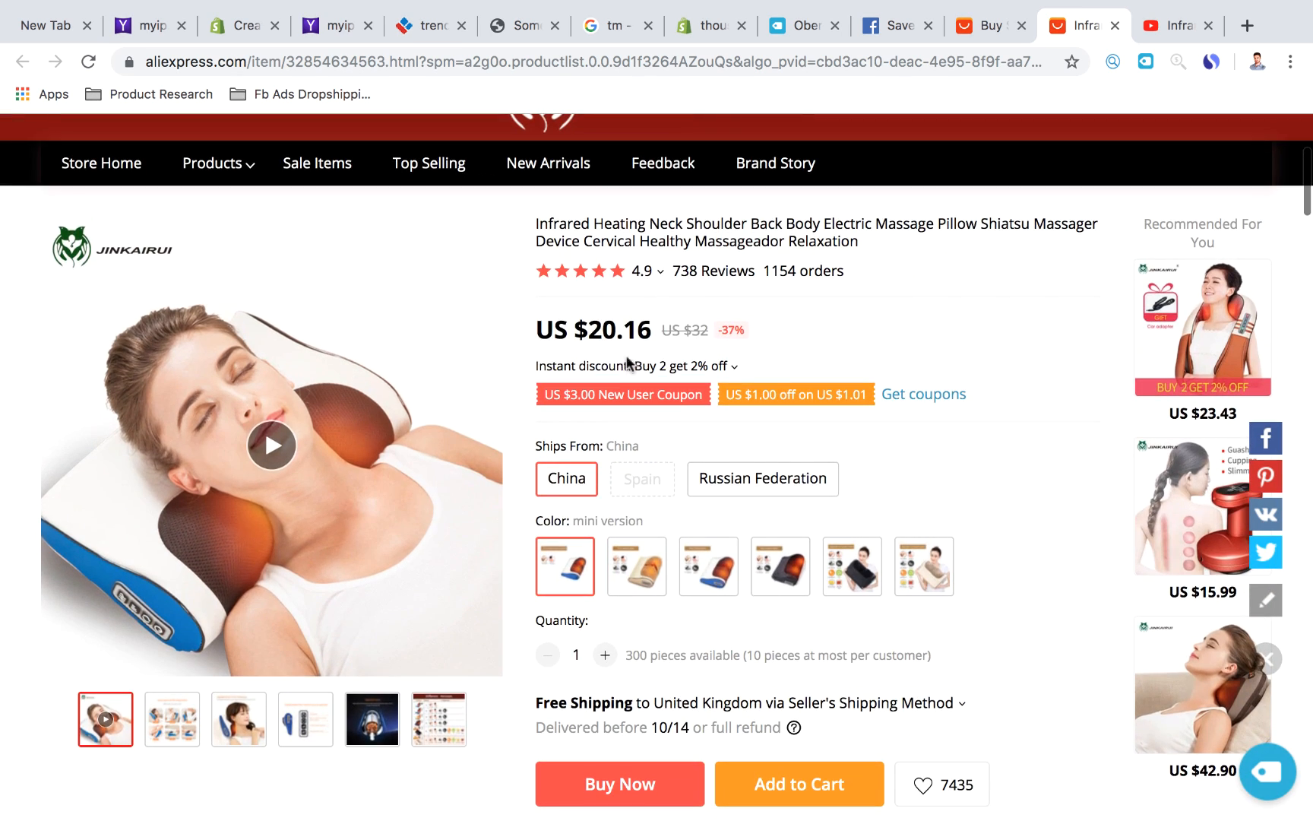
mouse_move(638, 276)
scroll(812, 275, down, 3)
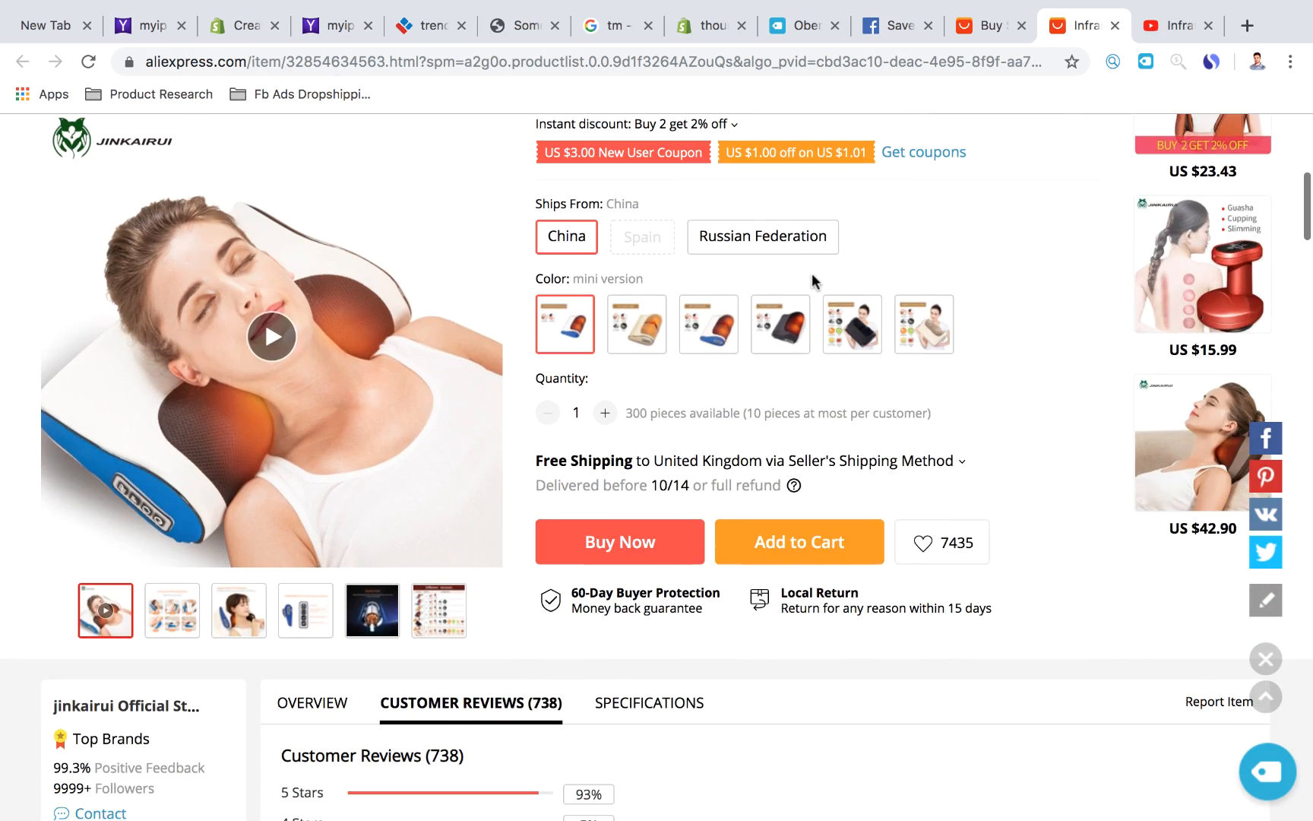
scroll(813, 275, up, 5)
Examine the star-rating breakdown of the customer reviews and recheck the mini version's price and details.
scroll(815, 281, down, 10)
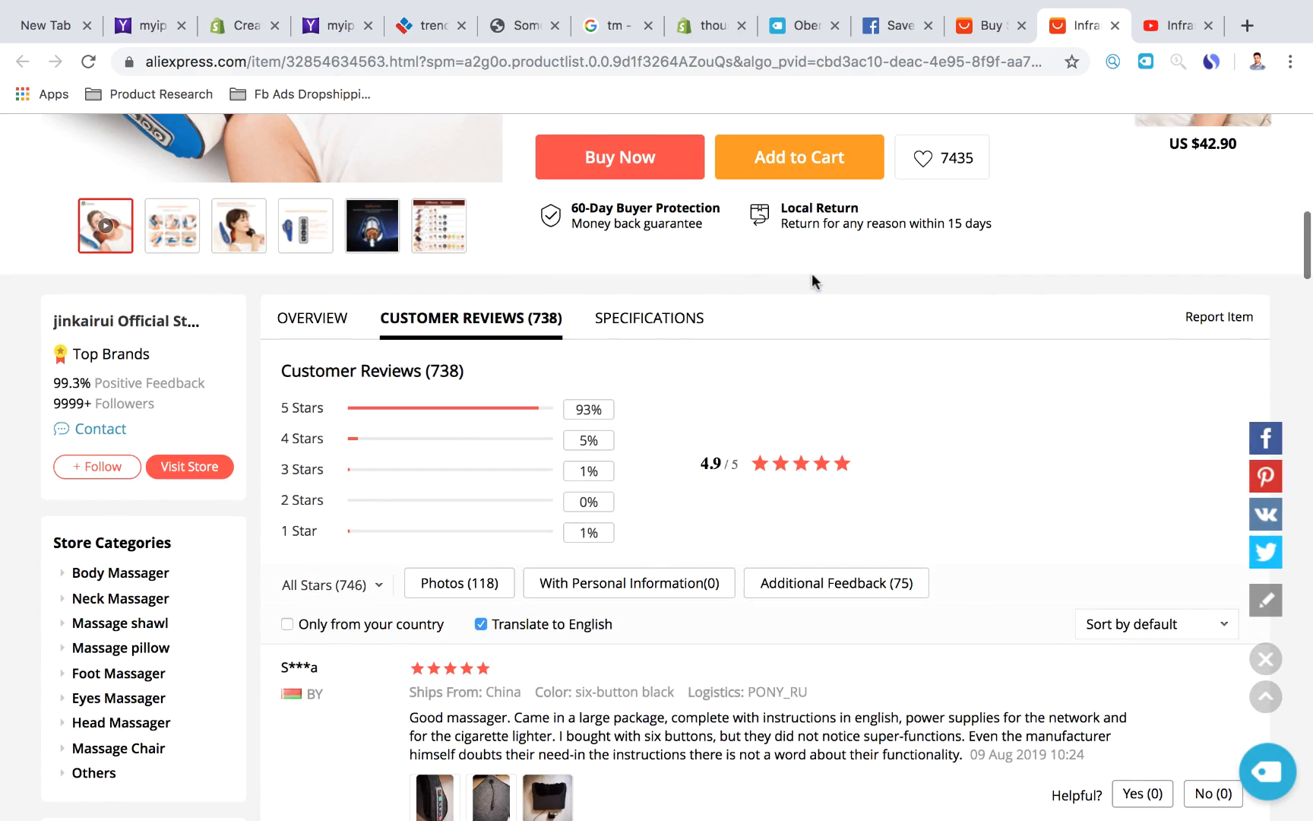
scroll(561, 349, down, 2)
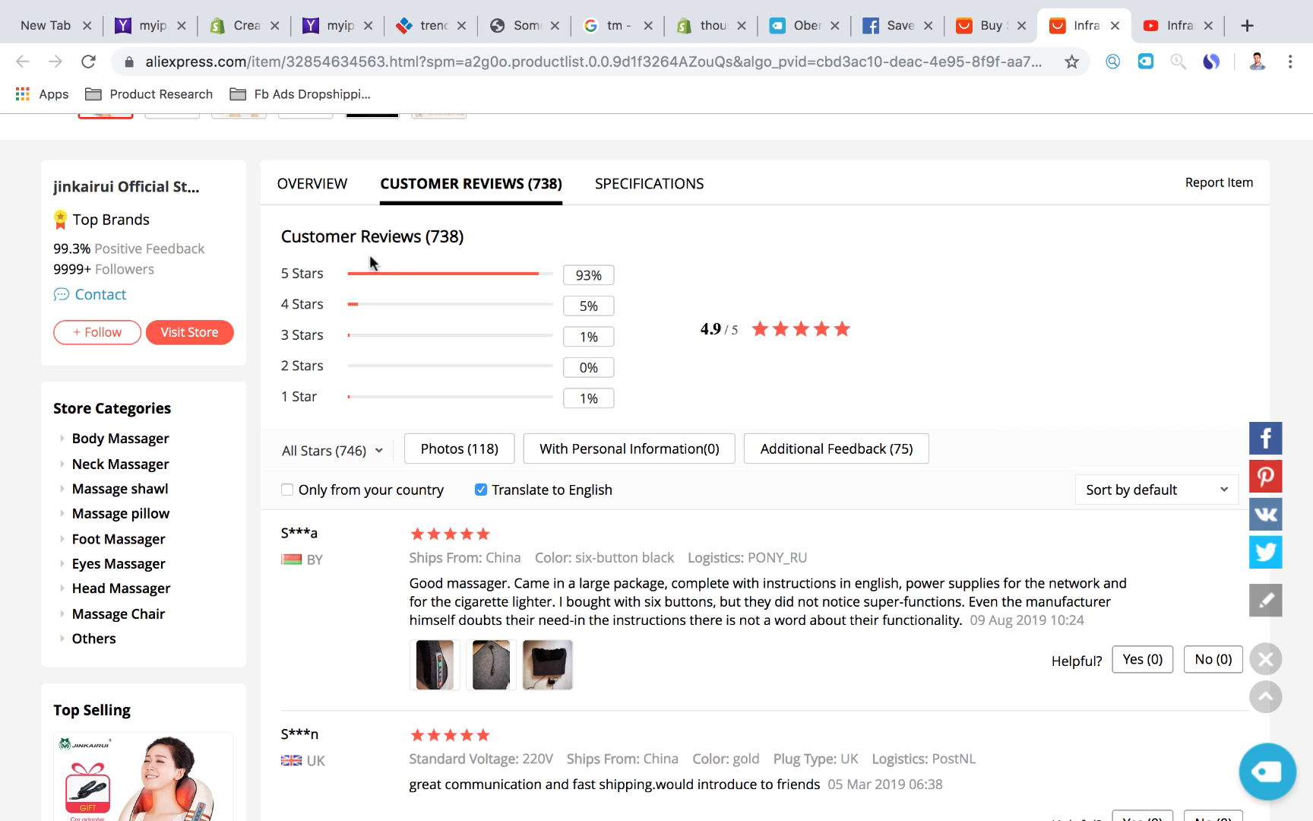
scroll(360, 267, down, 2)
scroll(290, 267, up, 1)
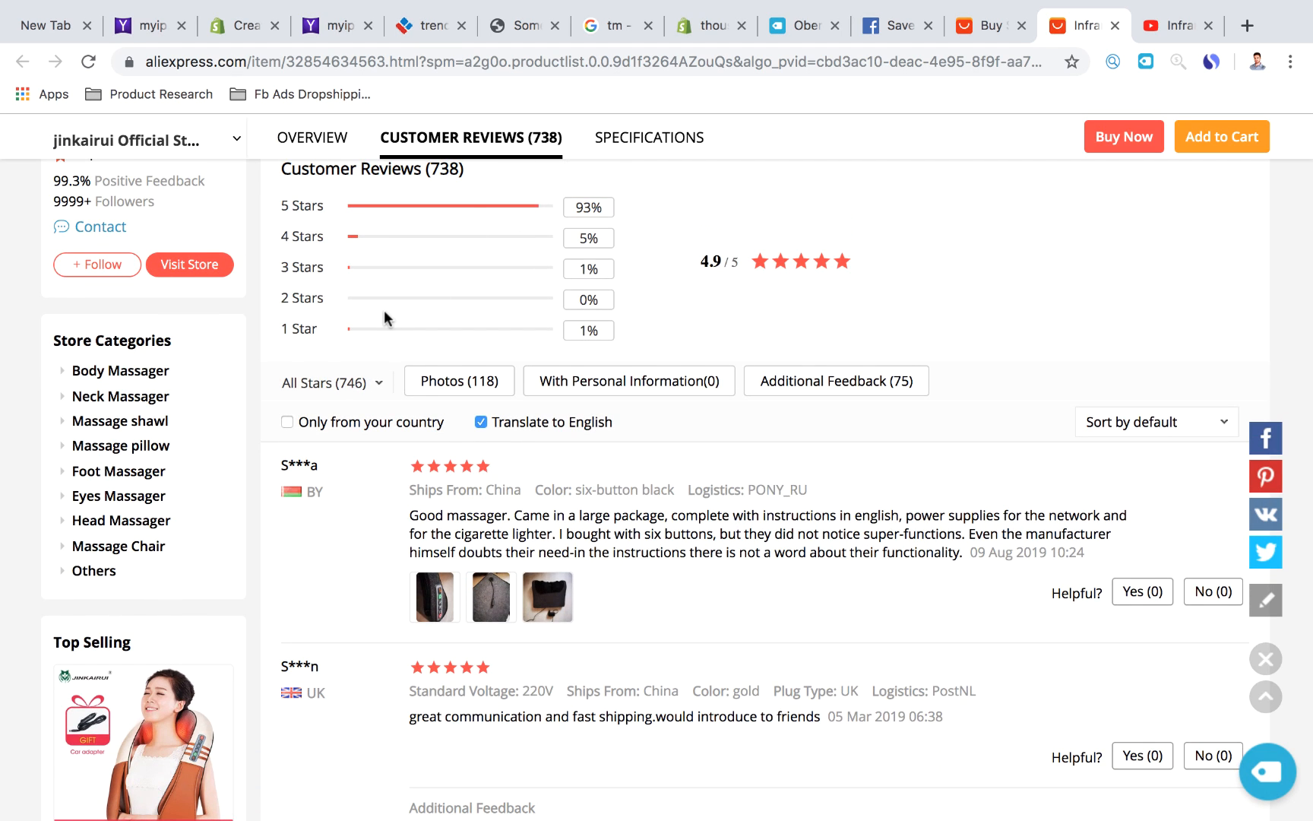
scroll(383, 317, up, 1)
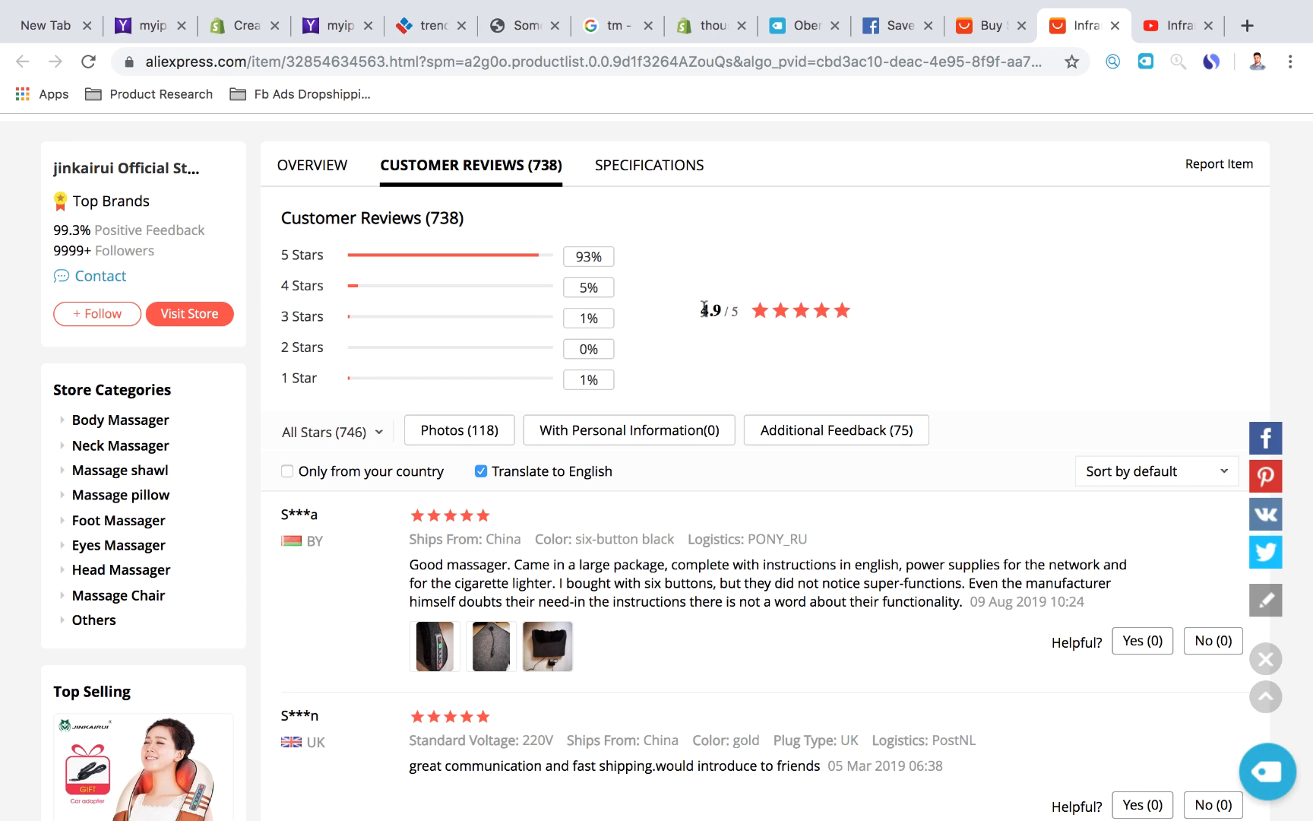
scroll(706, 315, up, 7)
scroll(706, 314, up, 2)
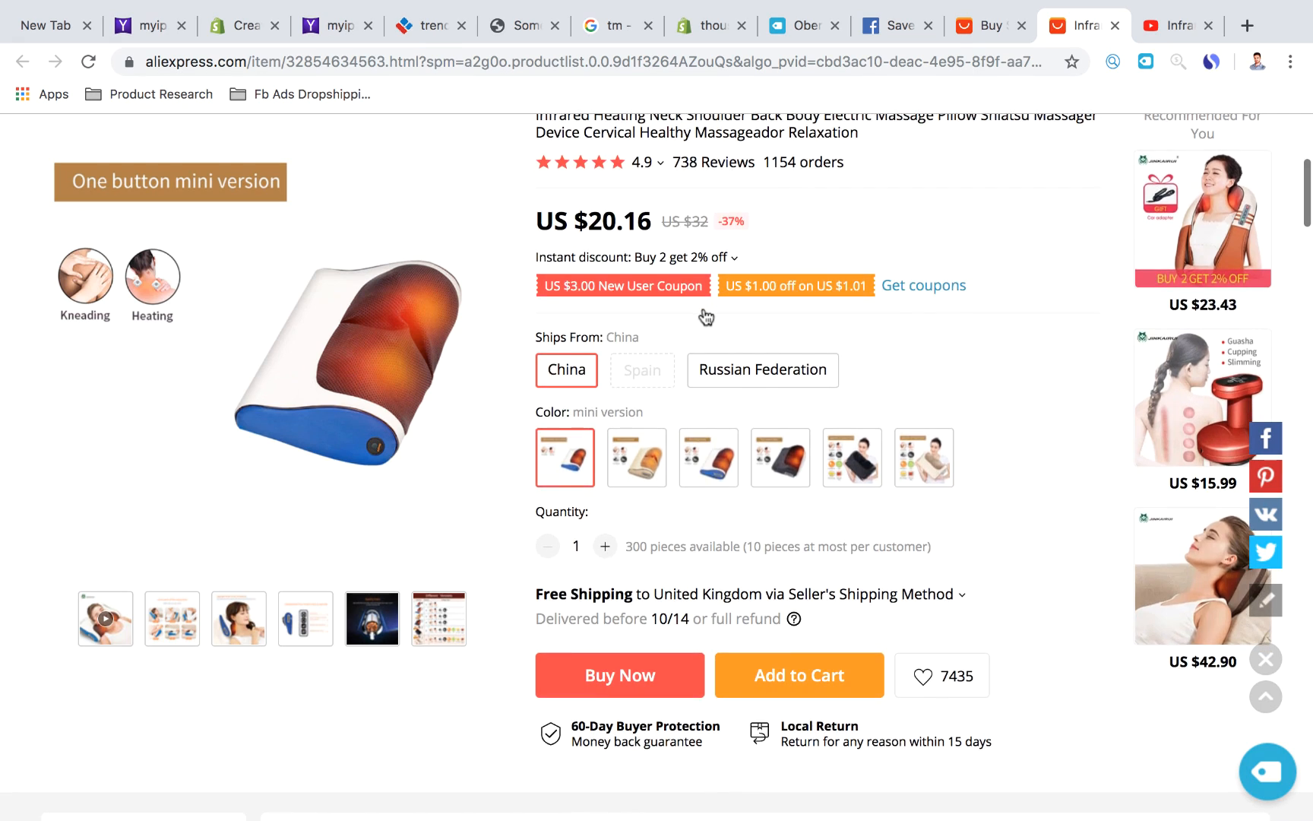
scroll(706, 314, down, 3)
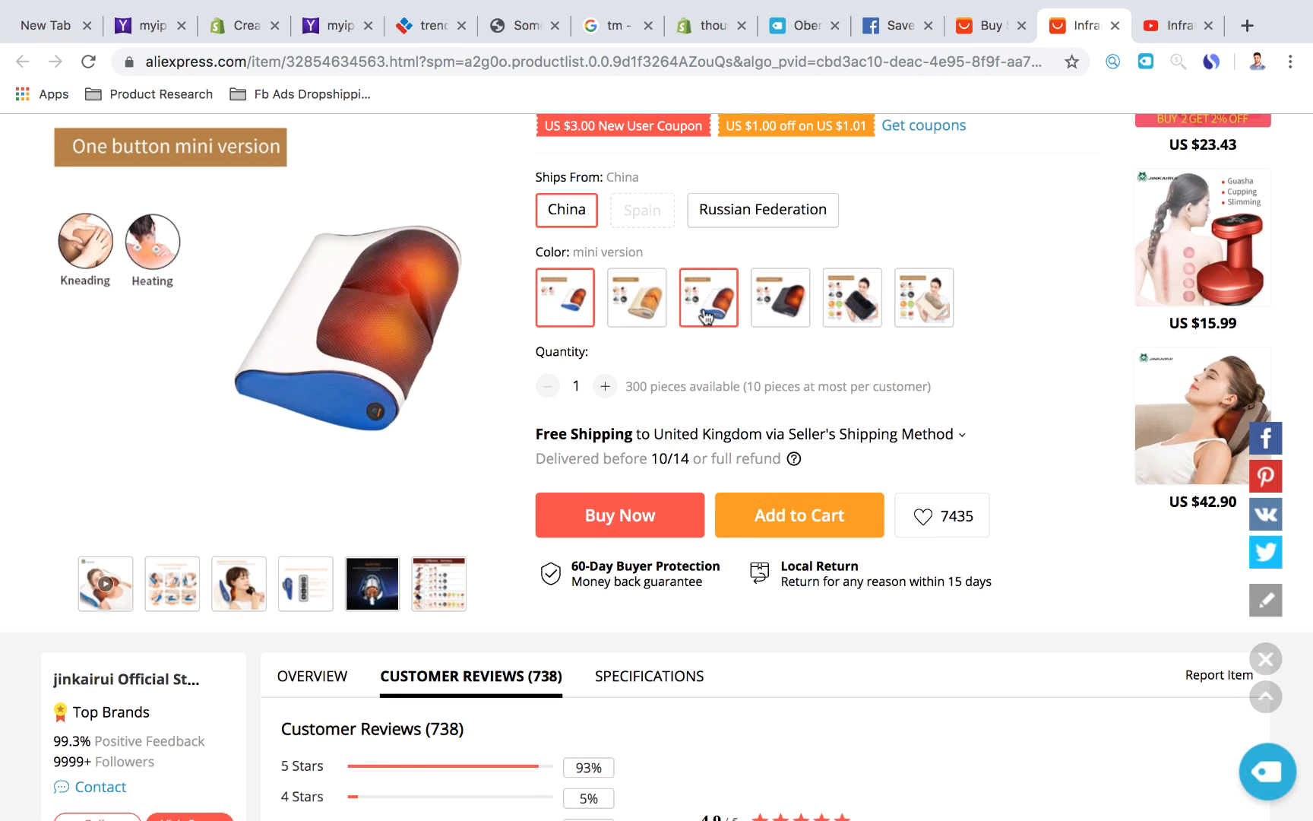
scroll(706, 315, up, 3)
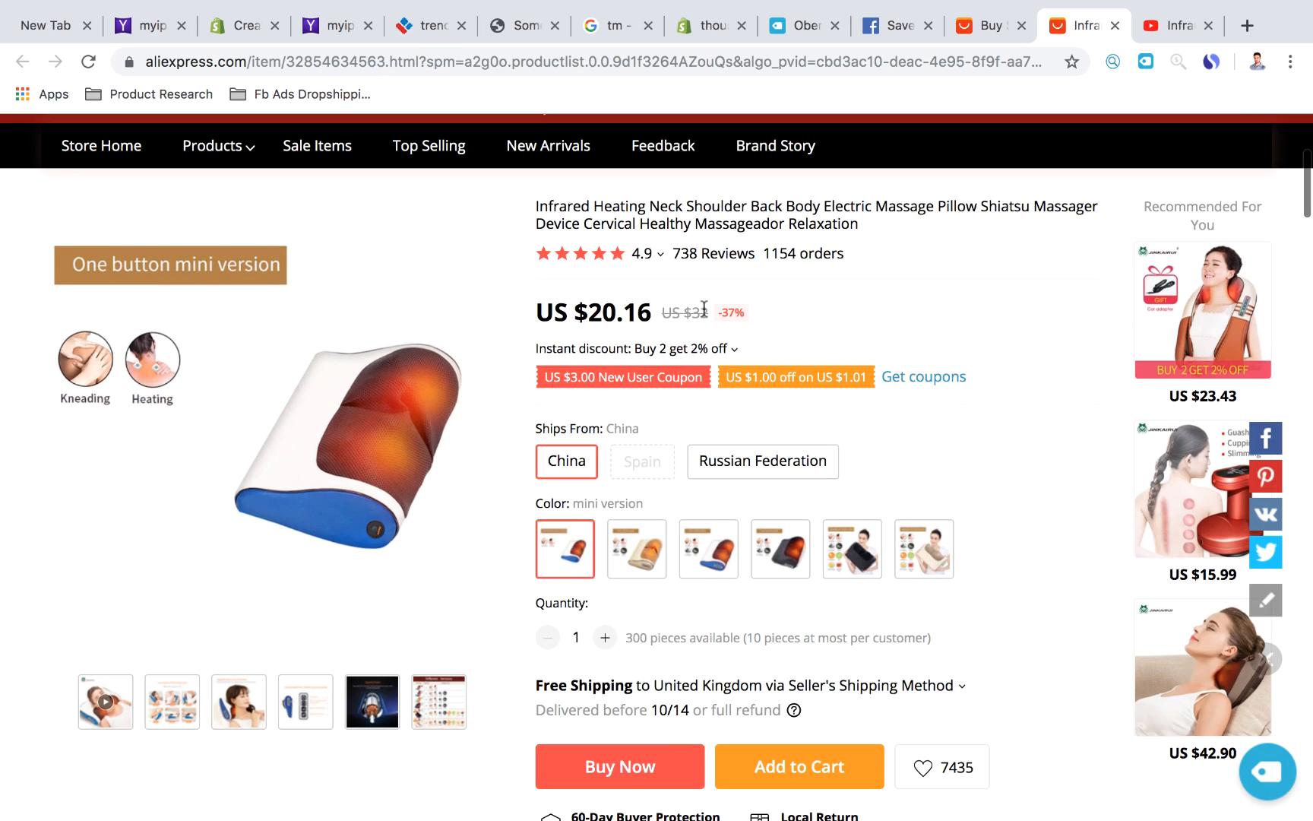
scroll(703, 307, down, 1)
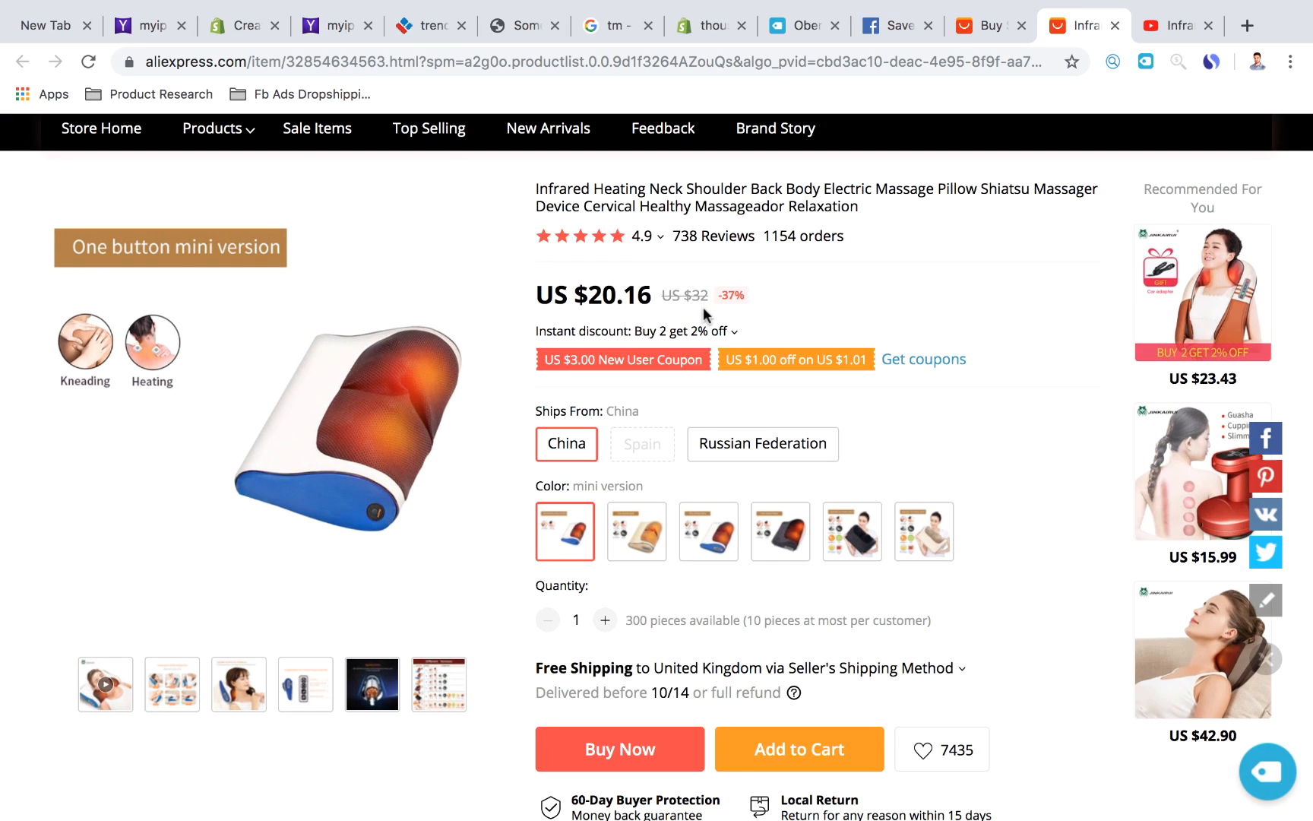
Read the individual customer reviews of the massage pillow, including buyers' photos, countries and additional feedback.
scroll(703, 307, down, 7)
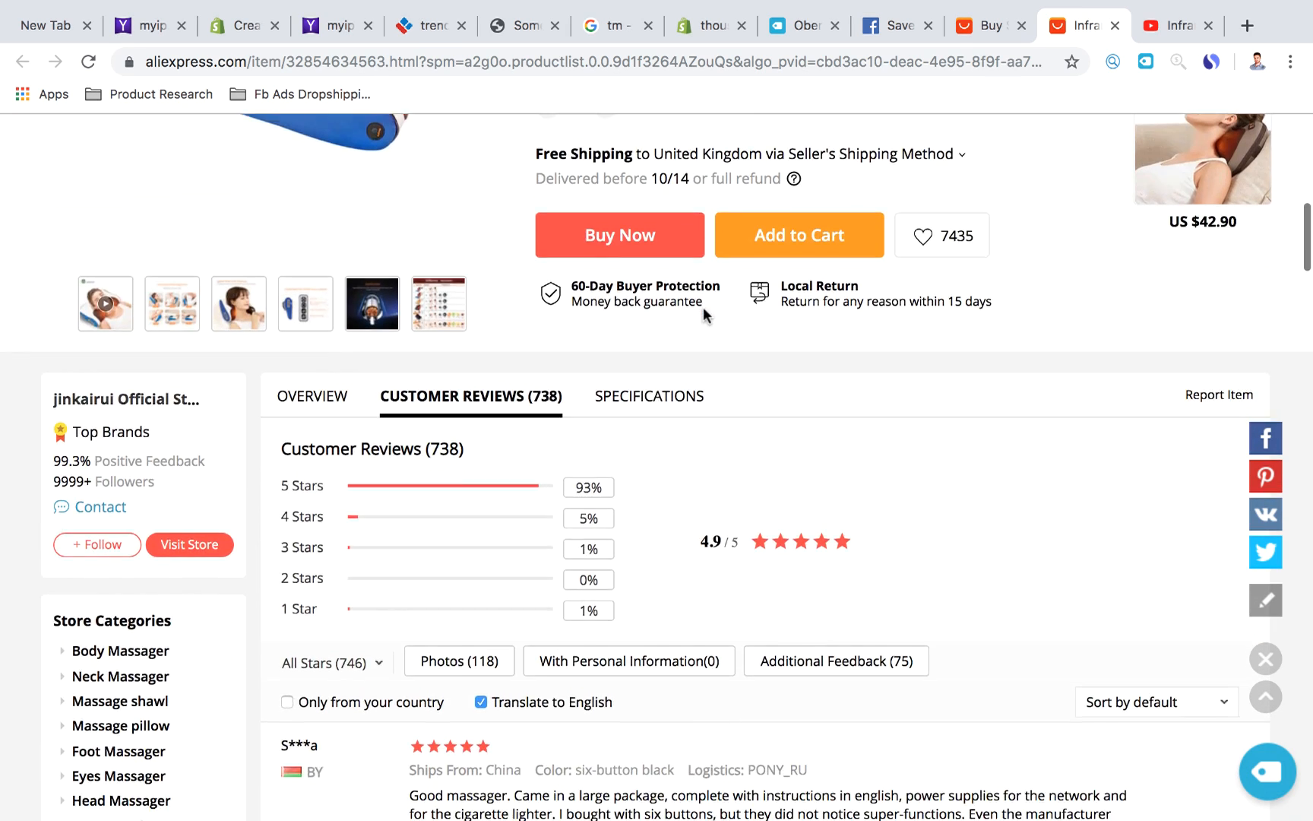
scroll(703, 307, down, 1)
scroll(703, 307, down, 2)
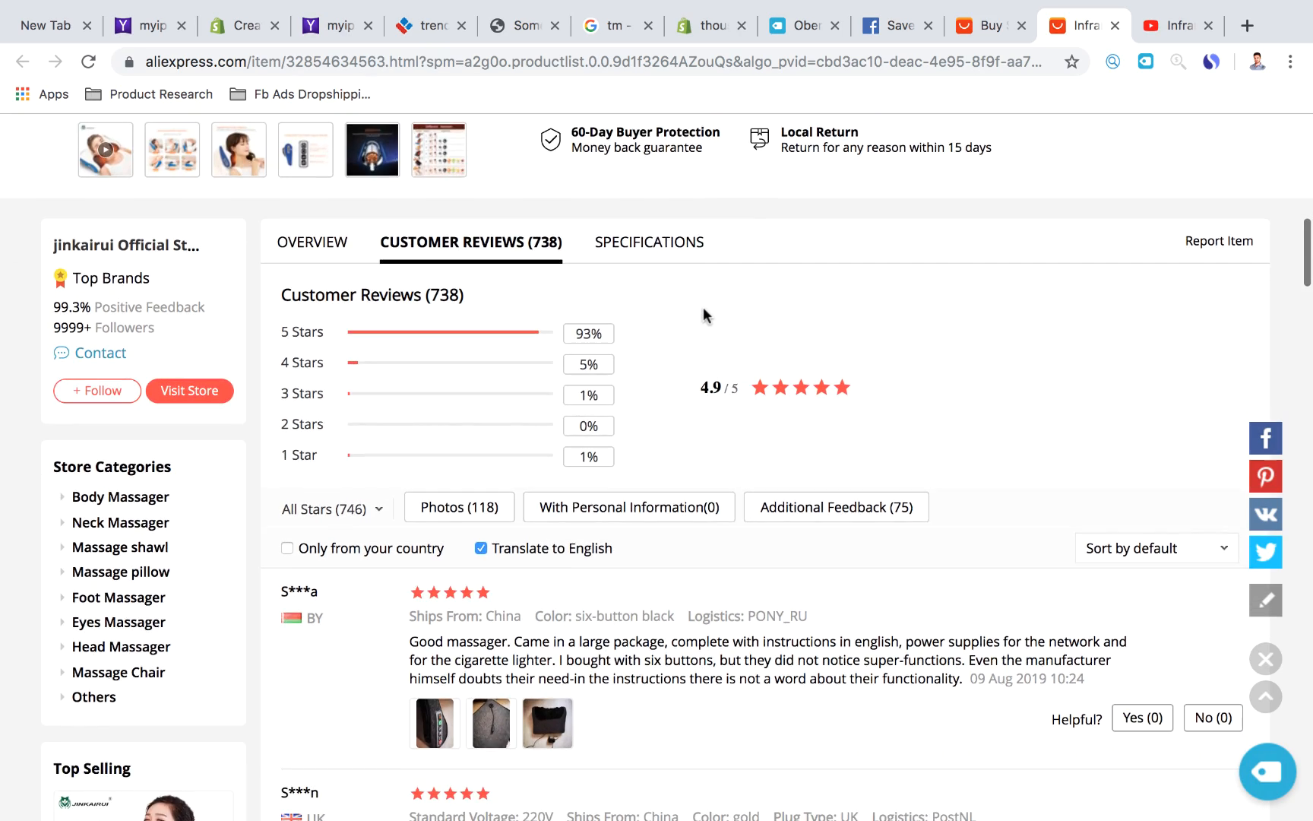
scroll(703, 307, down, 1)
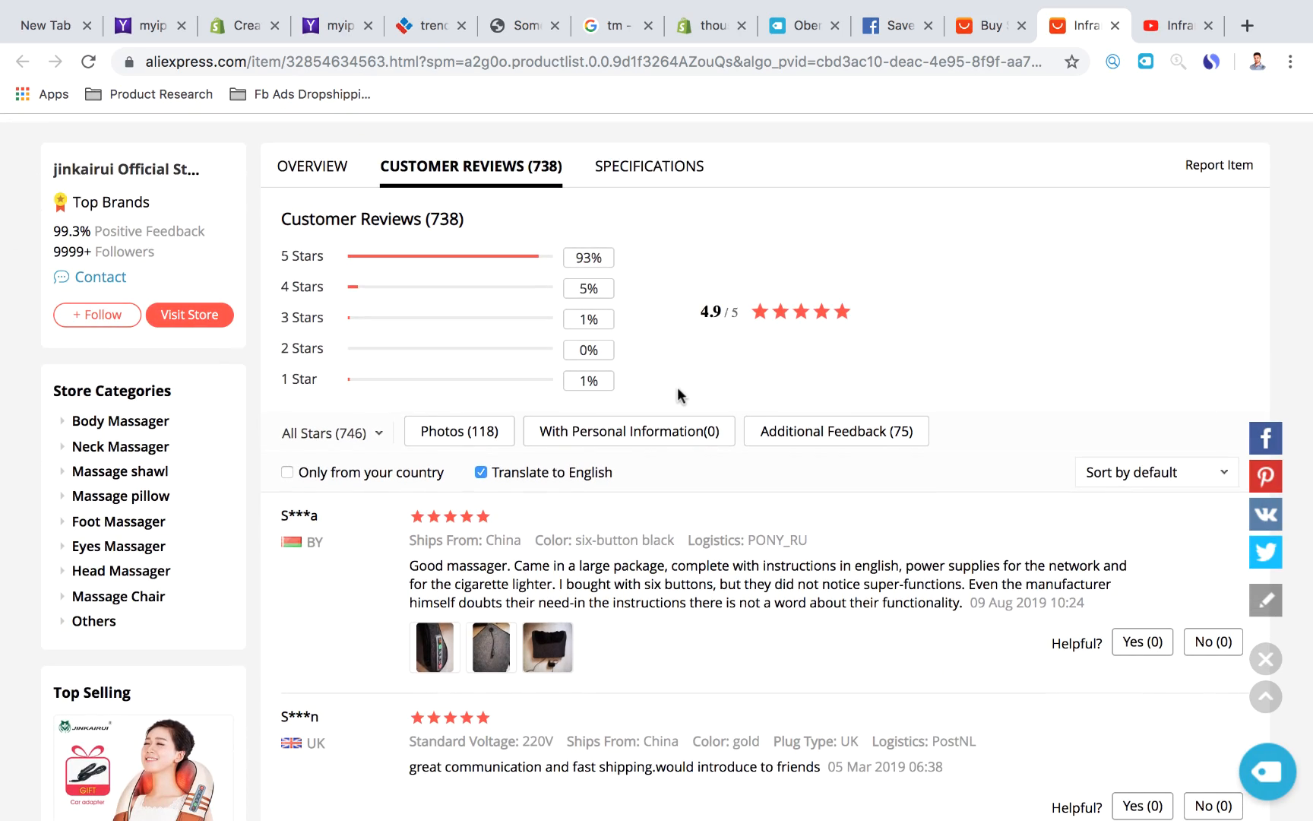
scroll(677, 386, down, 2)
scroll(677, 393, down, 5)
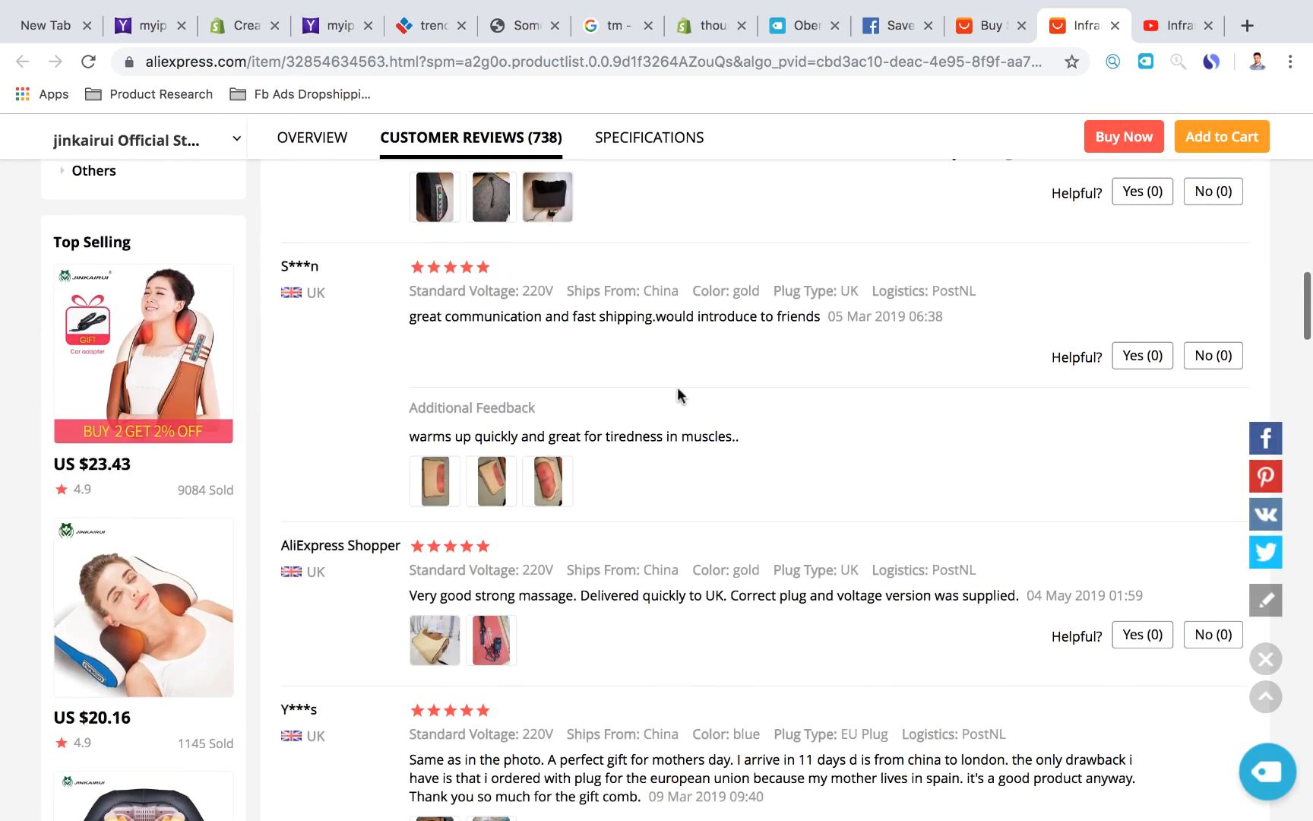
scroll(677, 394, down, 2)
scroll(677, 393, up, 7)
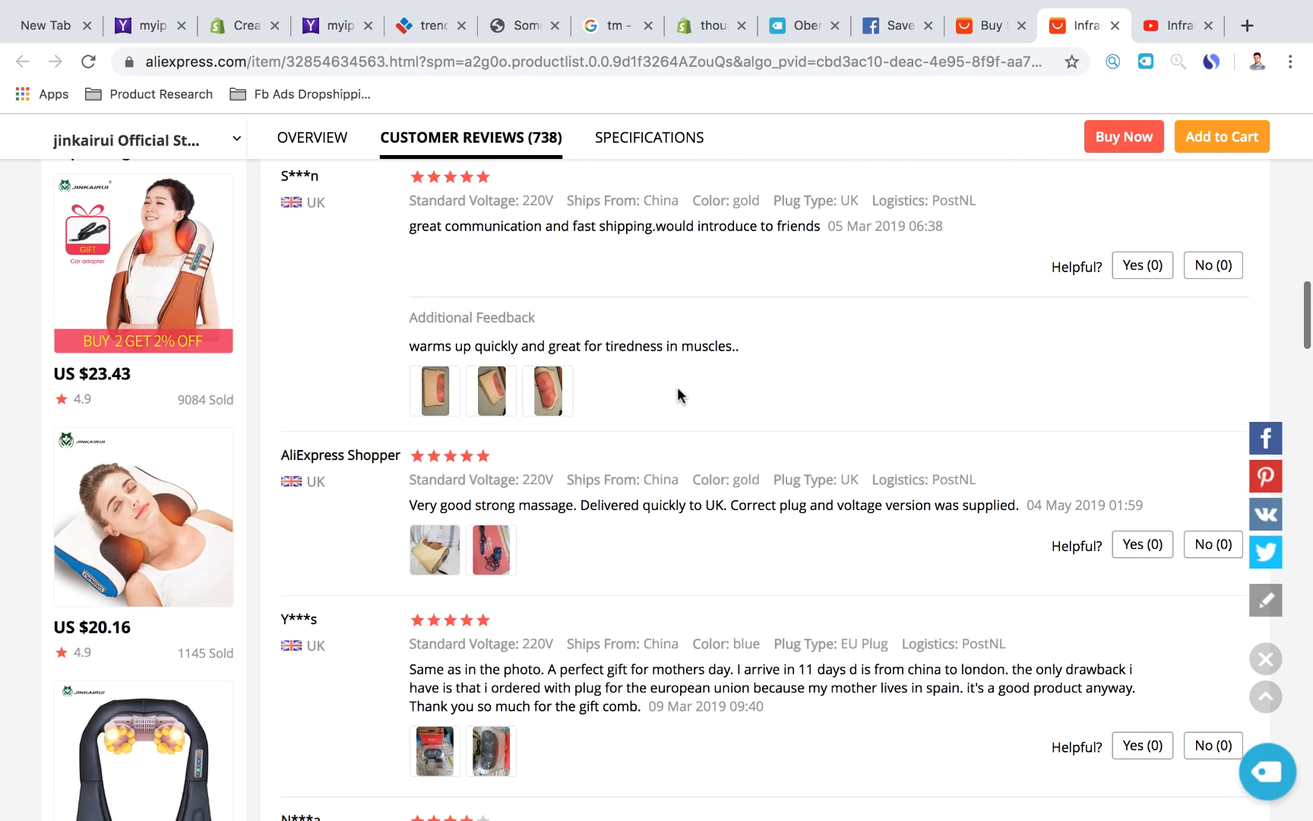
scroll(677, 387, down, 2)
scroll(461, 504, down, 1)
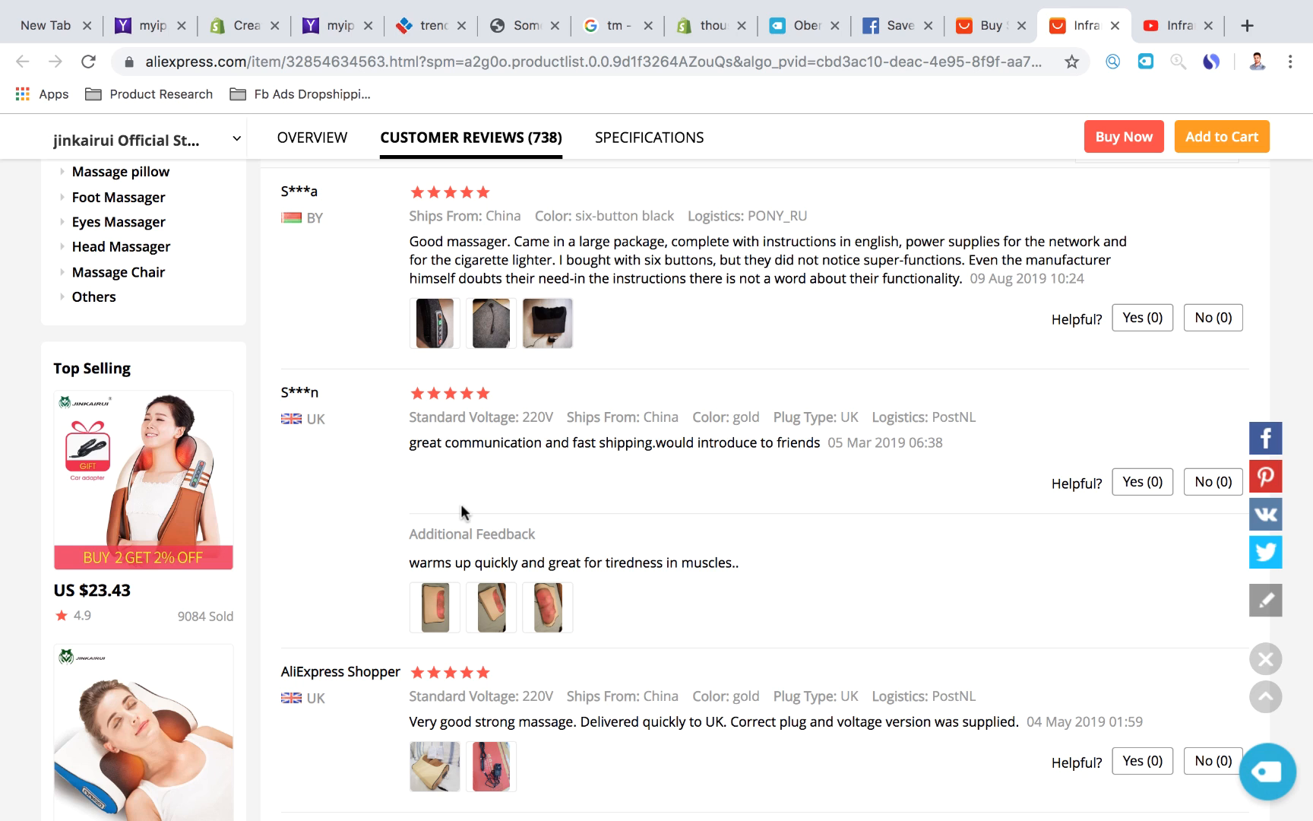
scroll(462, 503, down, 1)
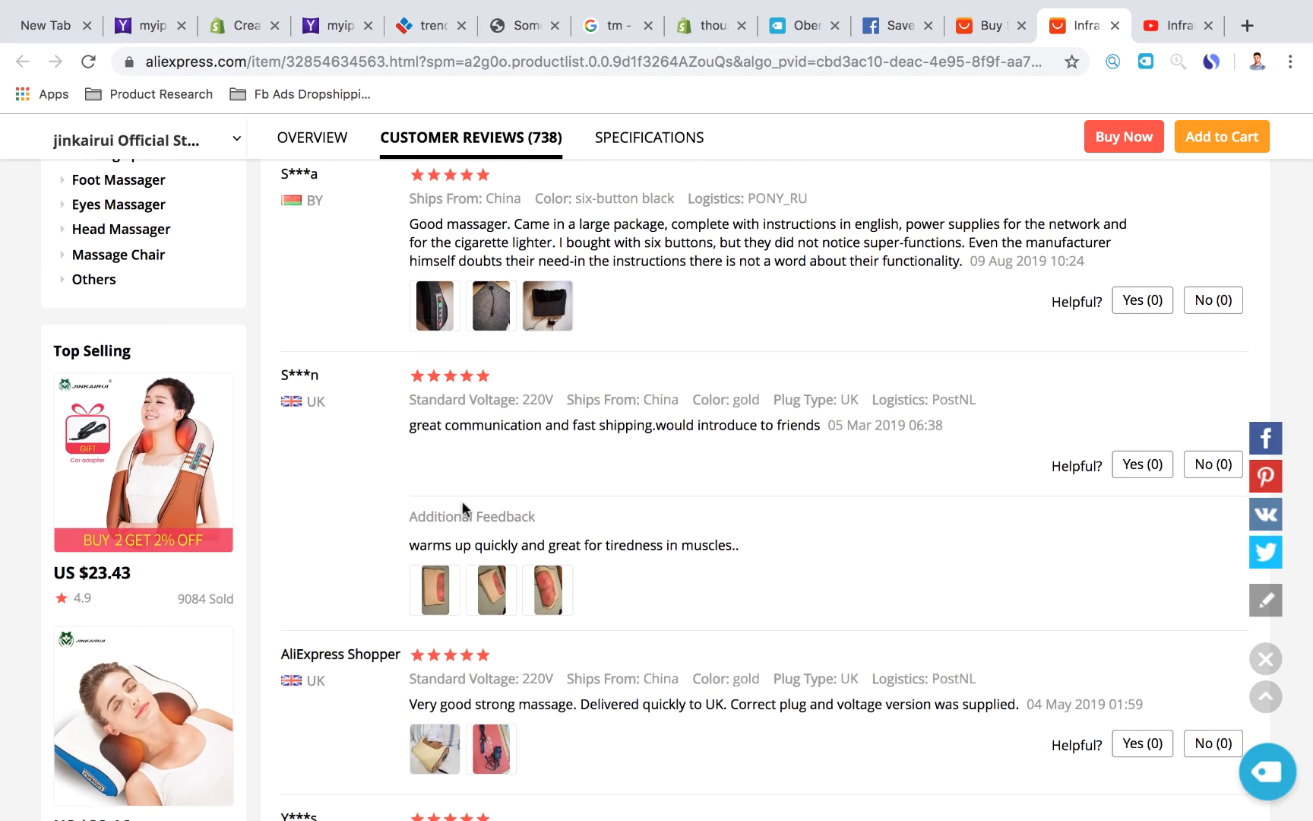
Play the massage pillow's product video, skip ahead through it, and look over the listing's gallery images.
scroll(462, 501, down, 1)
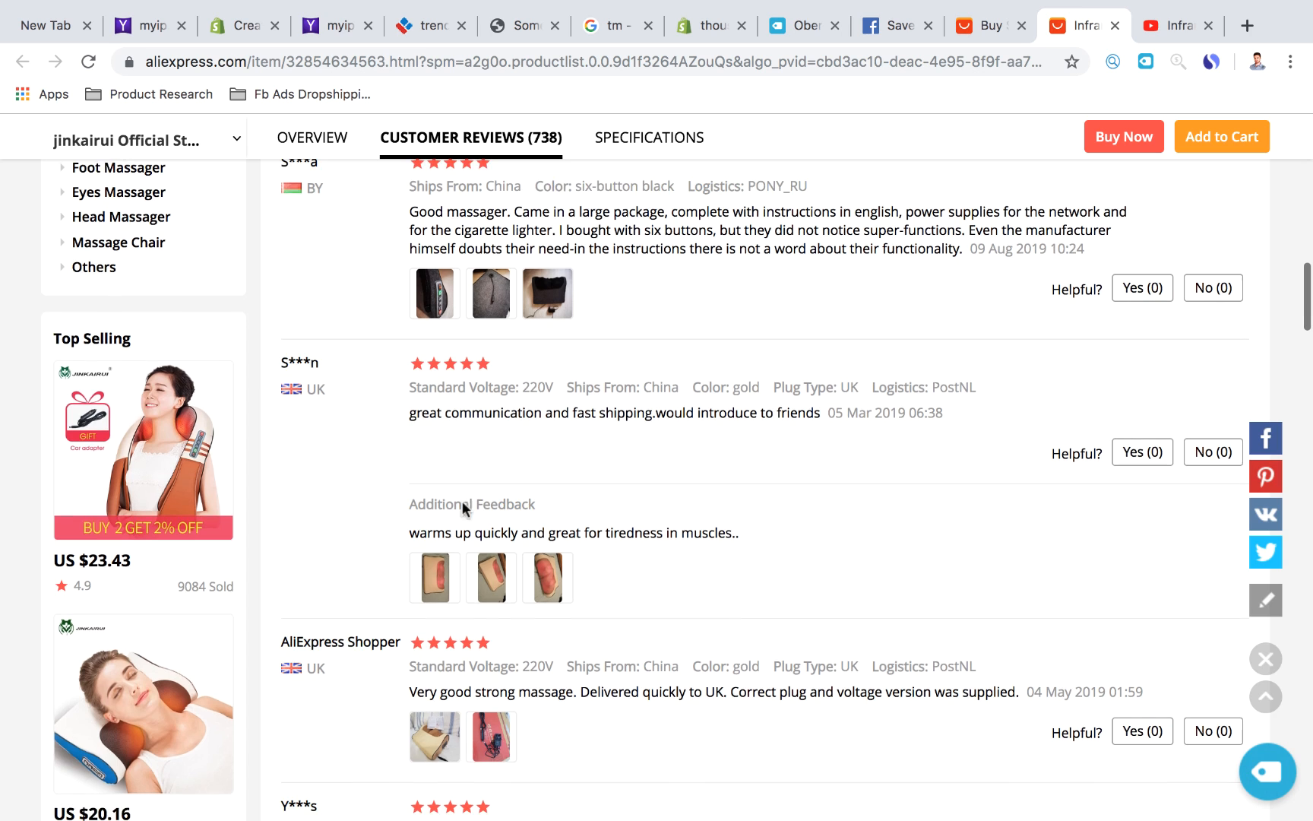
scroll(462, 501, up, 2)
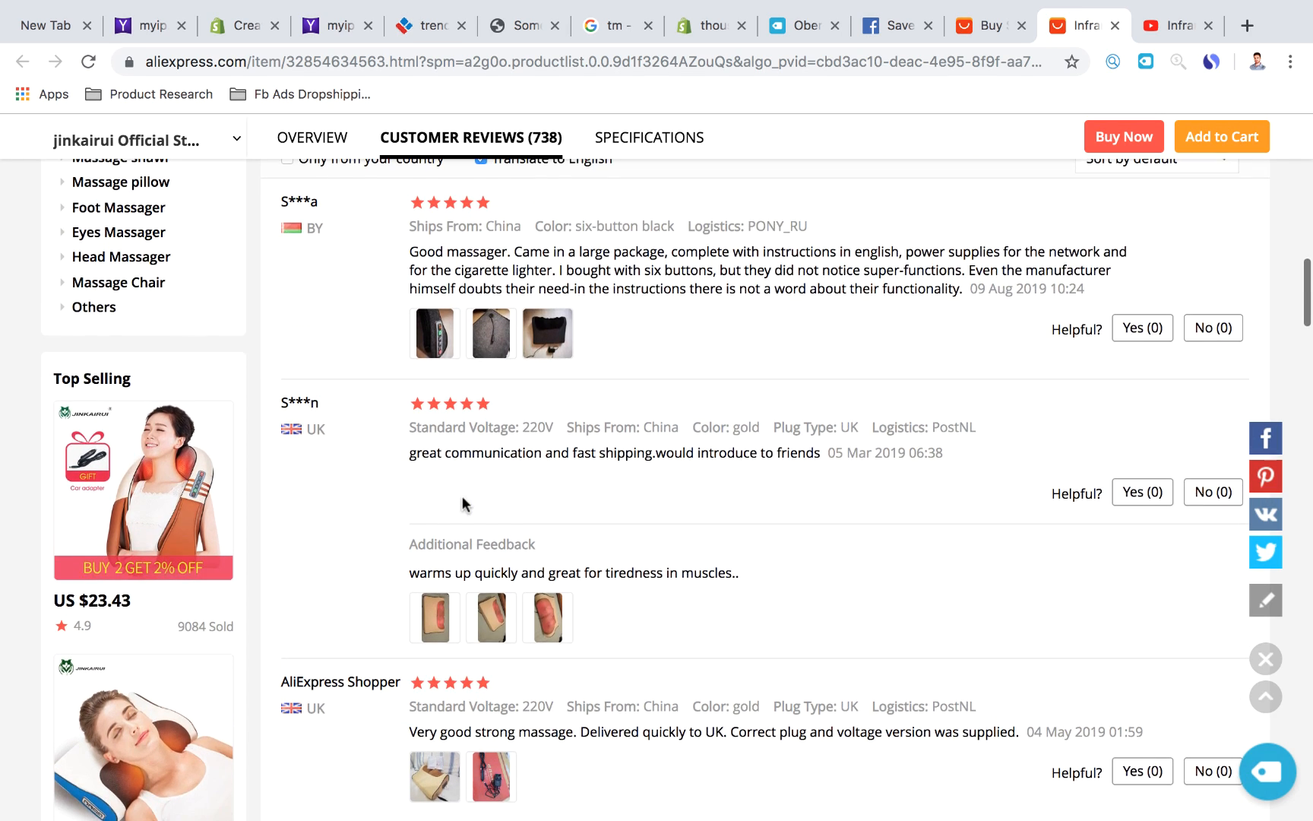
scroll(652, 438, up, 1)
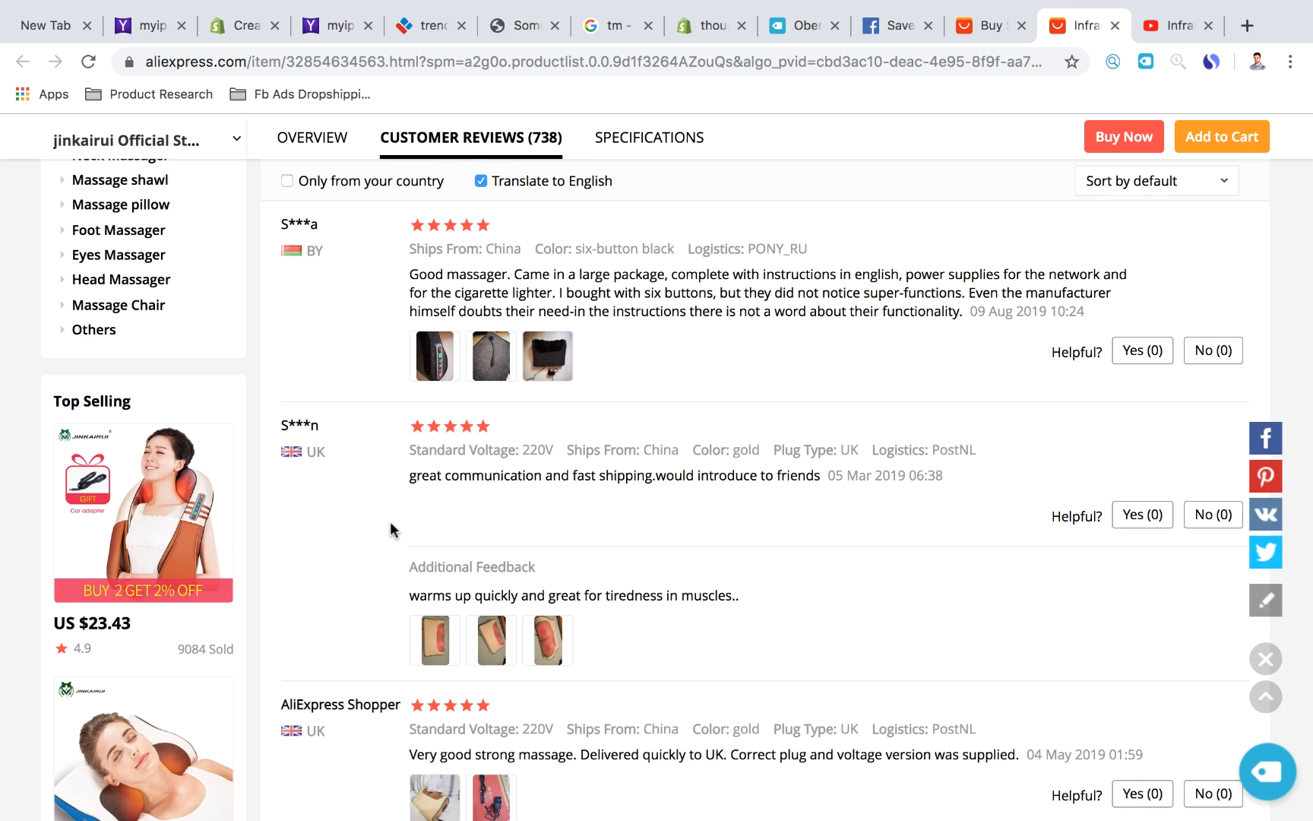
scroll(406, 530, up, 15)
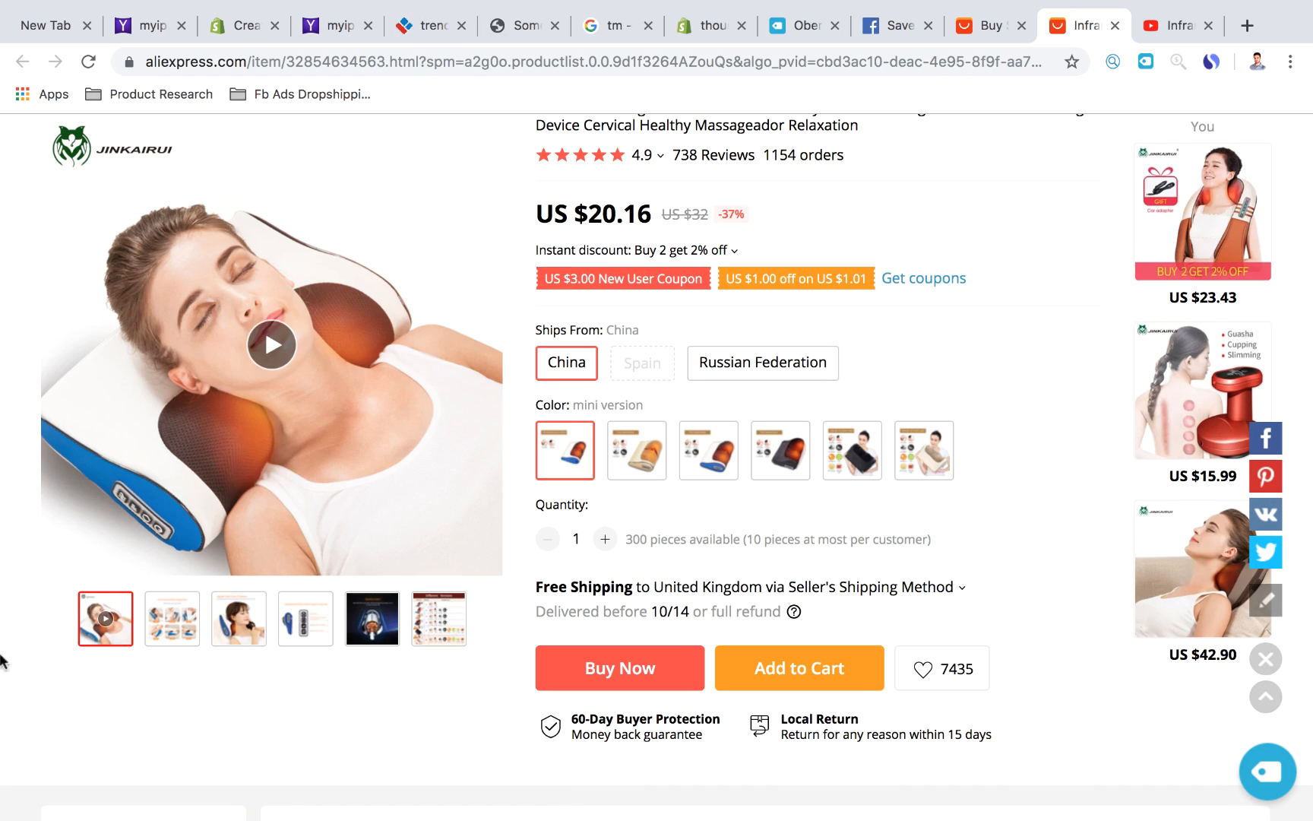
scroll(30, 570, up, 2)
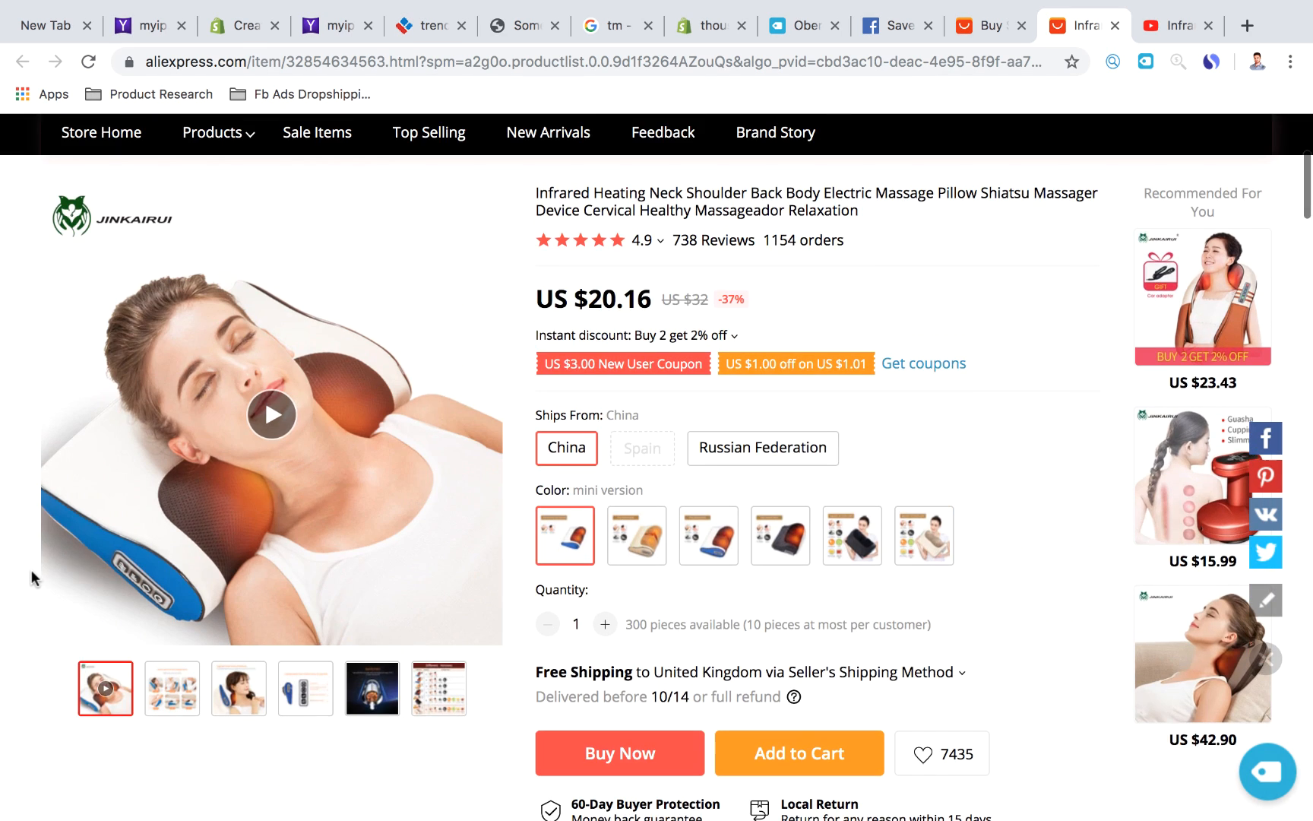
click(272, 426)
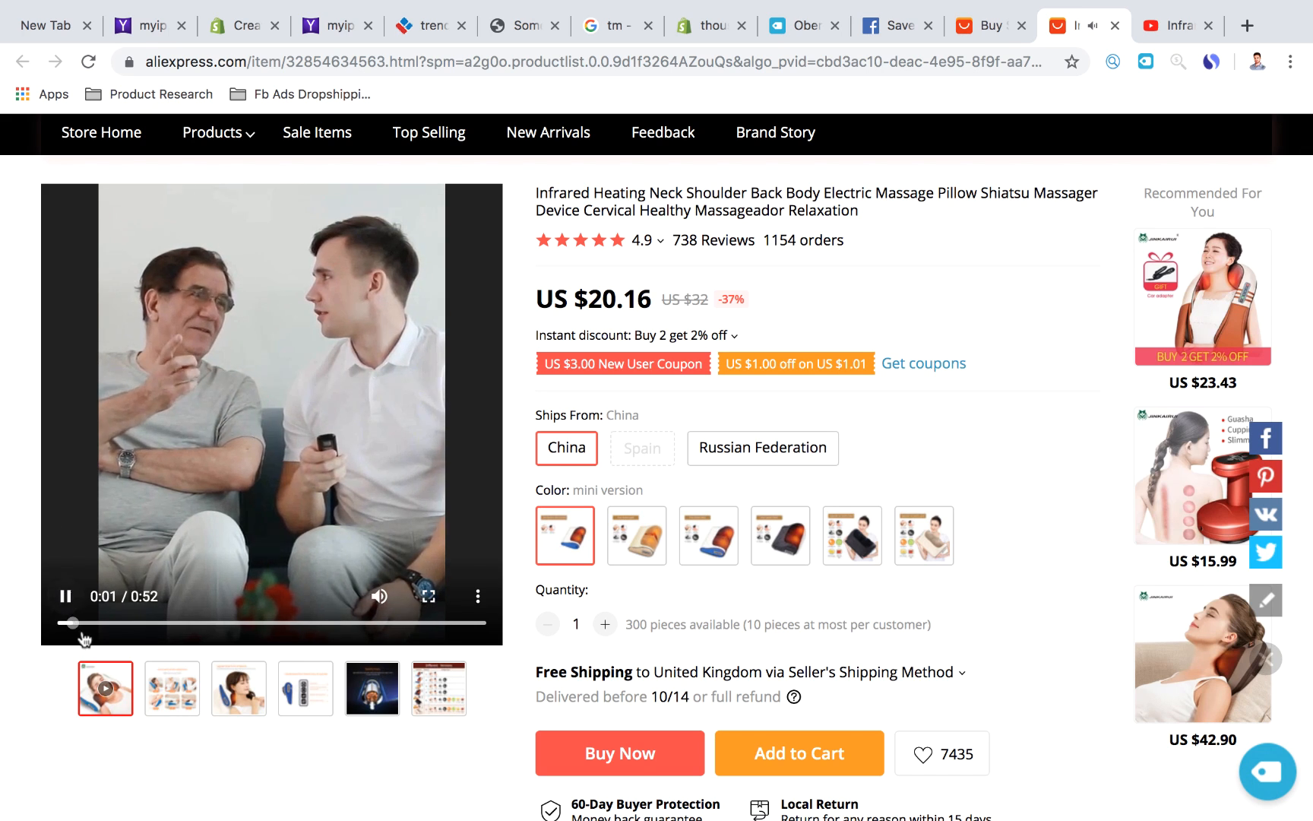
click(150, 623)
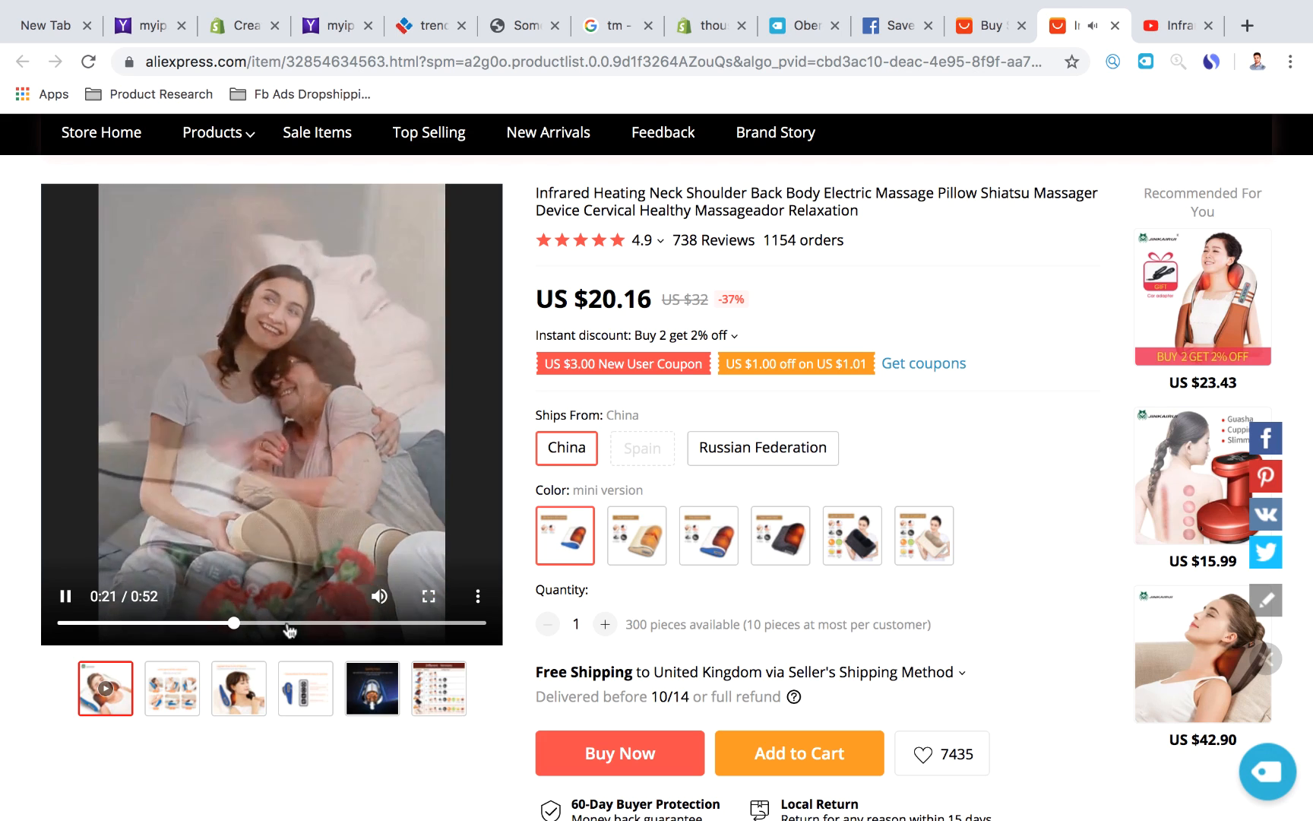
mouse_move(317, 689)
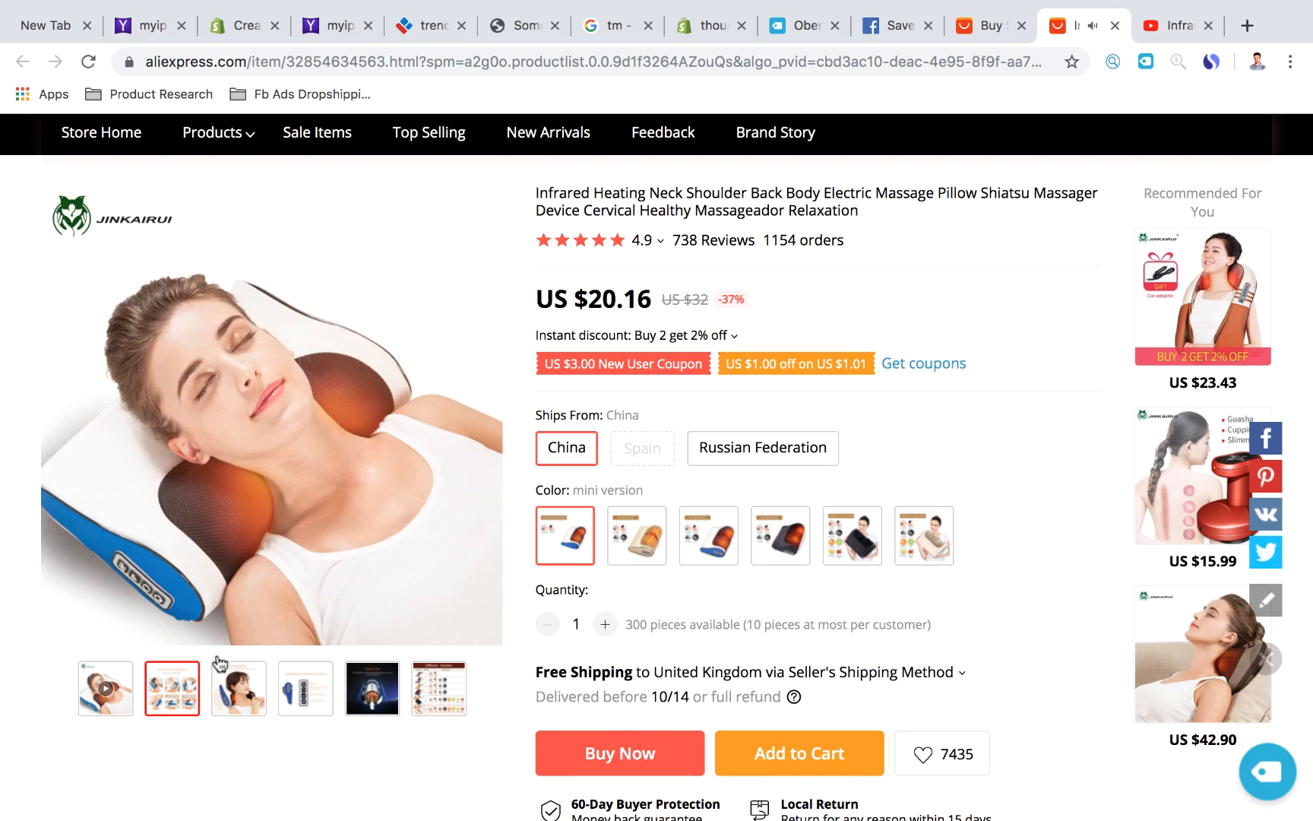
mouse_move(83, 703)
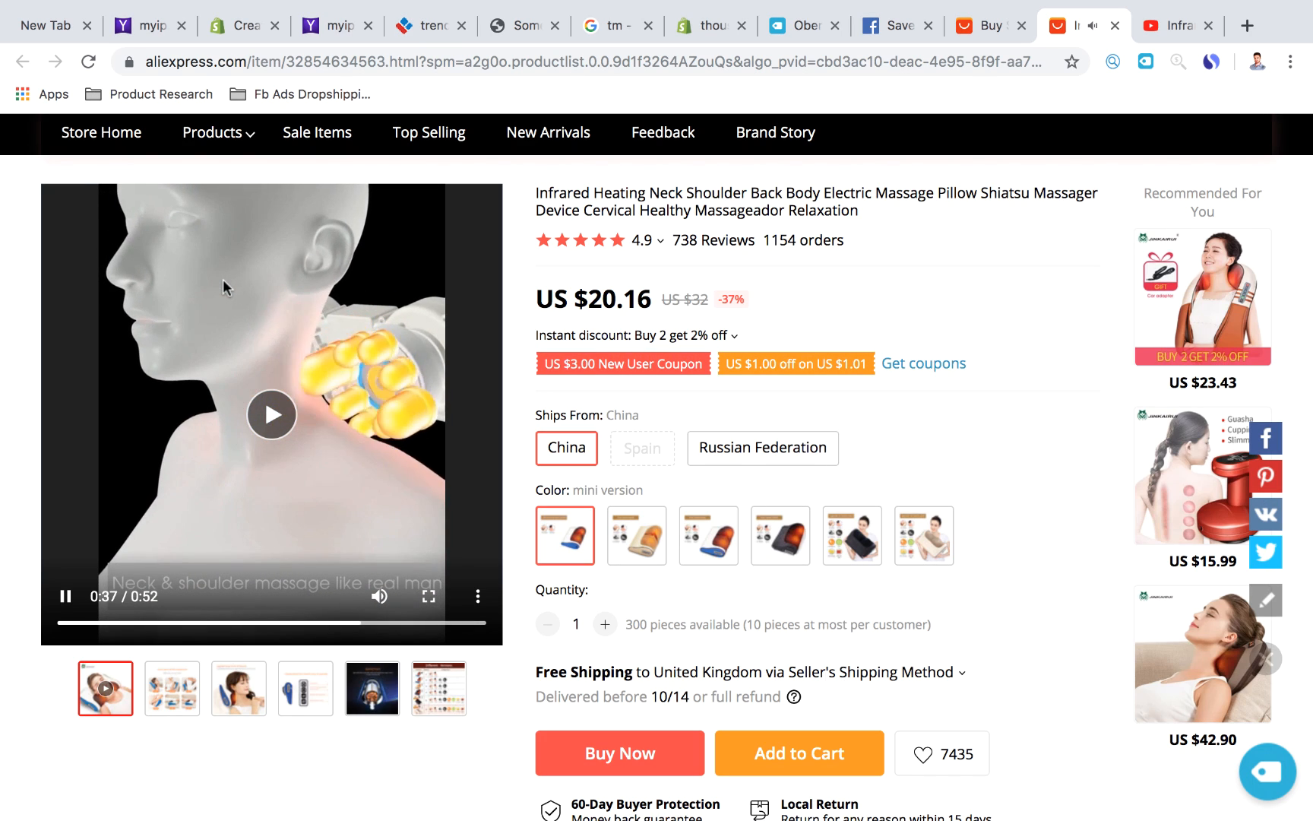
Open the product overview and read the description, including the benefits text, the nine advantages and the four-button functions.
scroll(692, 437, down, 15)
scroll(694, 433, up, 10)
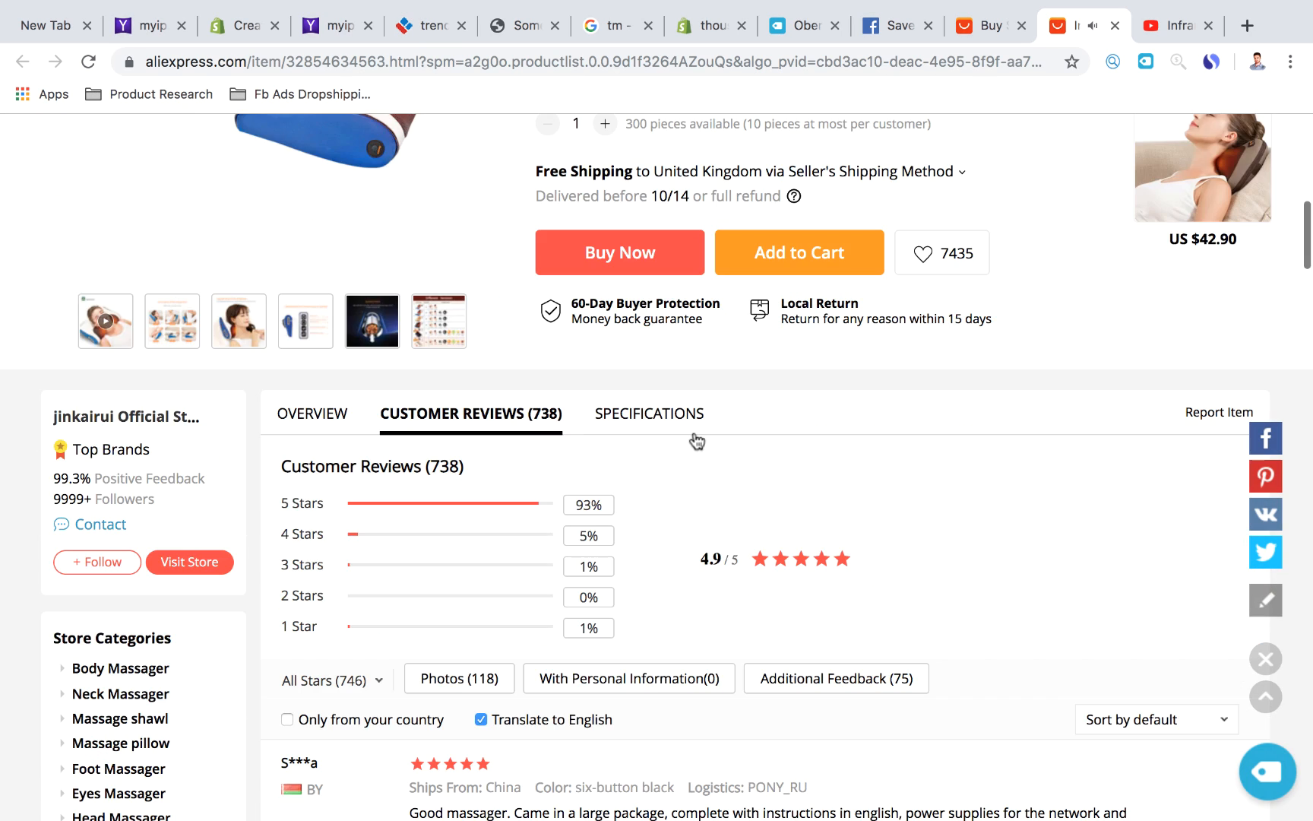
click(290, 411)
scroll(569, 478, down, 15)
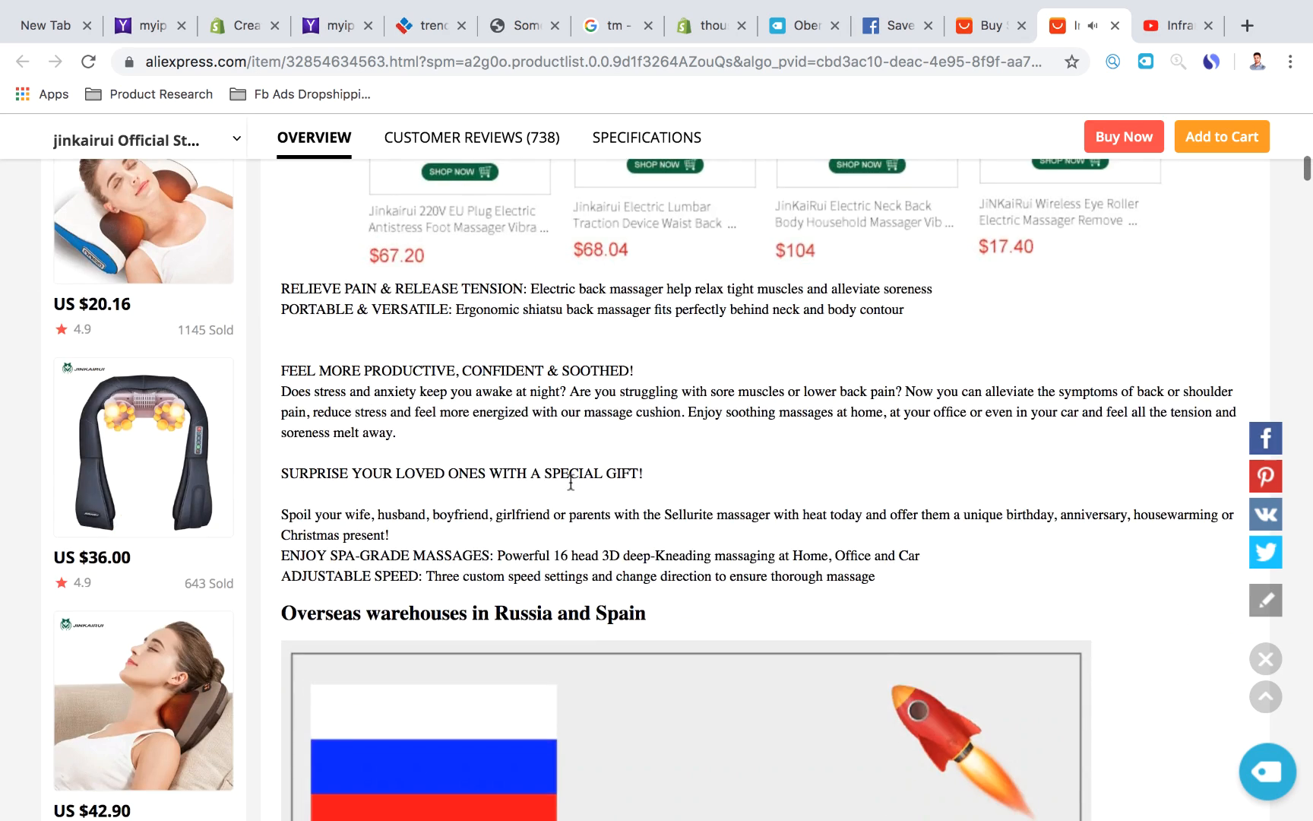
scroll(569, 479, down, 20)
scroll(569, 479, up, 15)
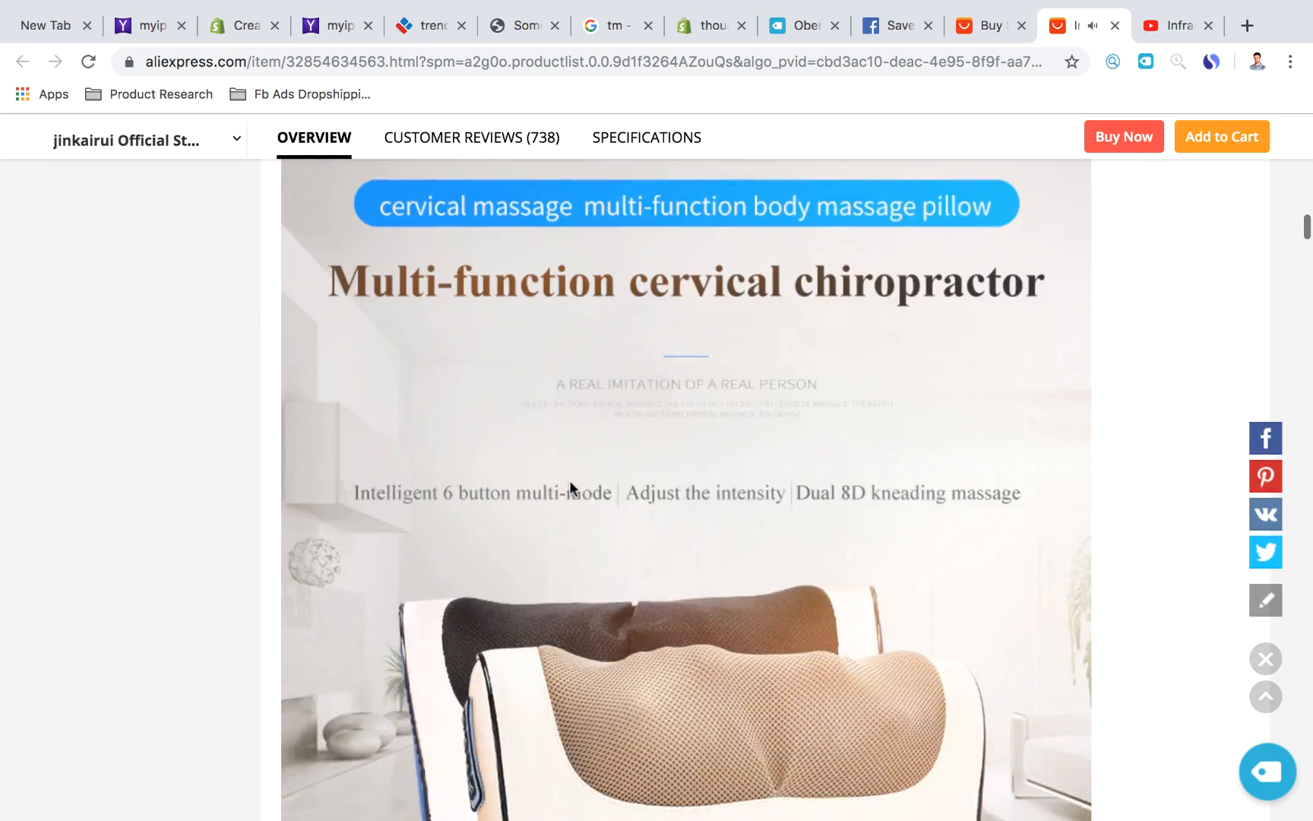
scroll(571, 480, down, 7)
scroll(571, 481, down, 15)
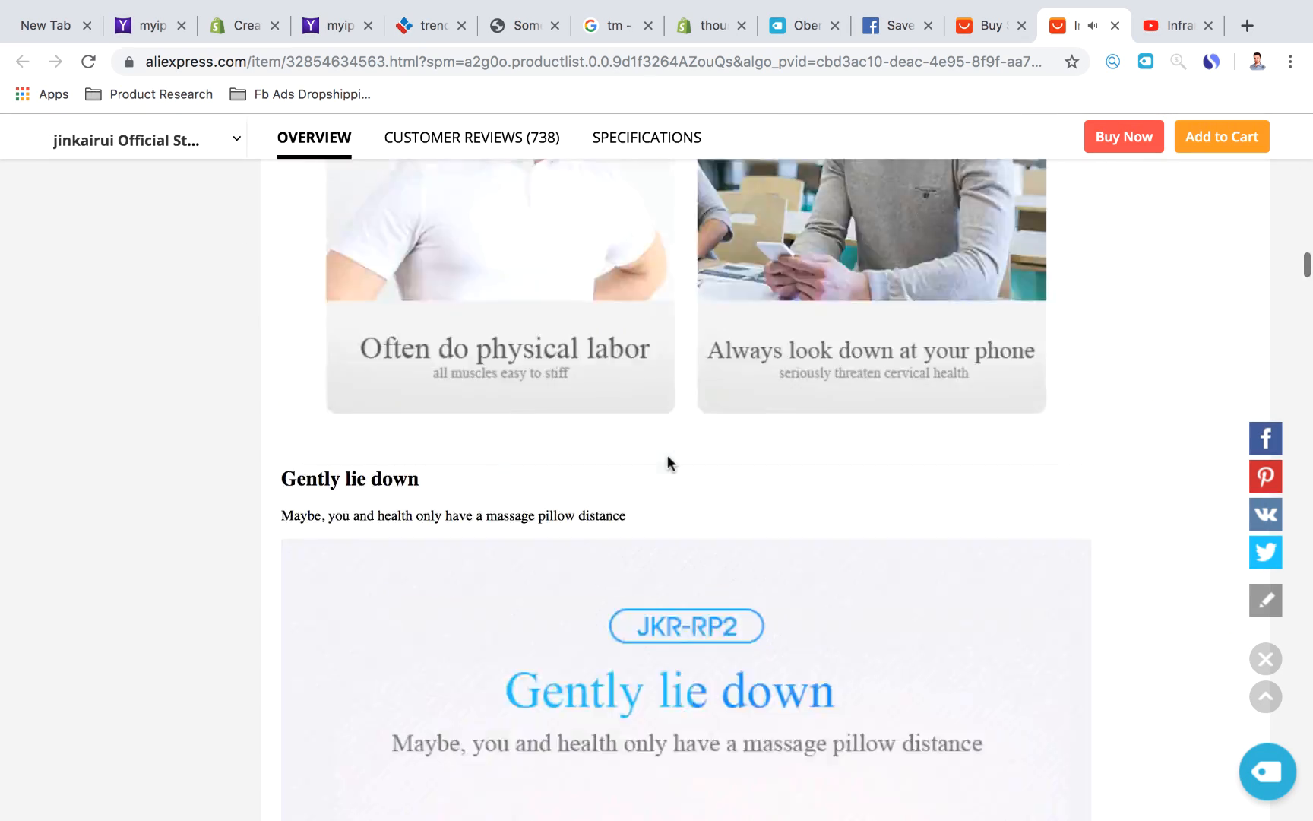
scroll(668, 459, down, 10)
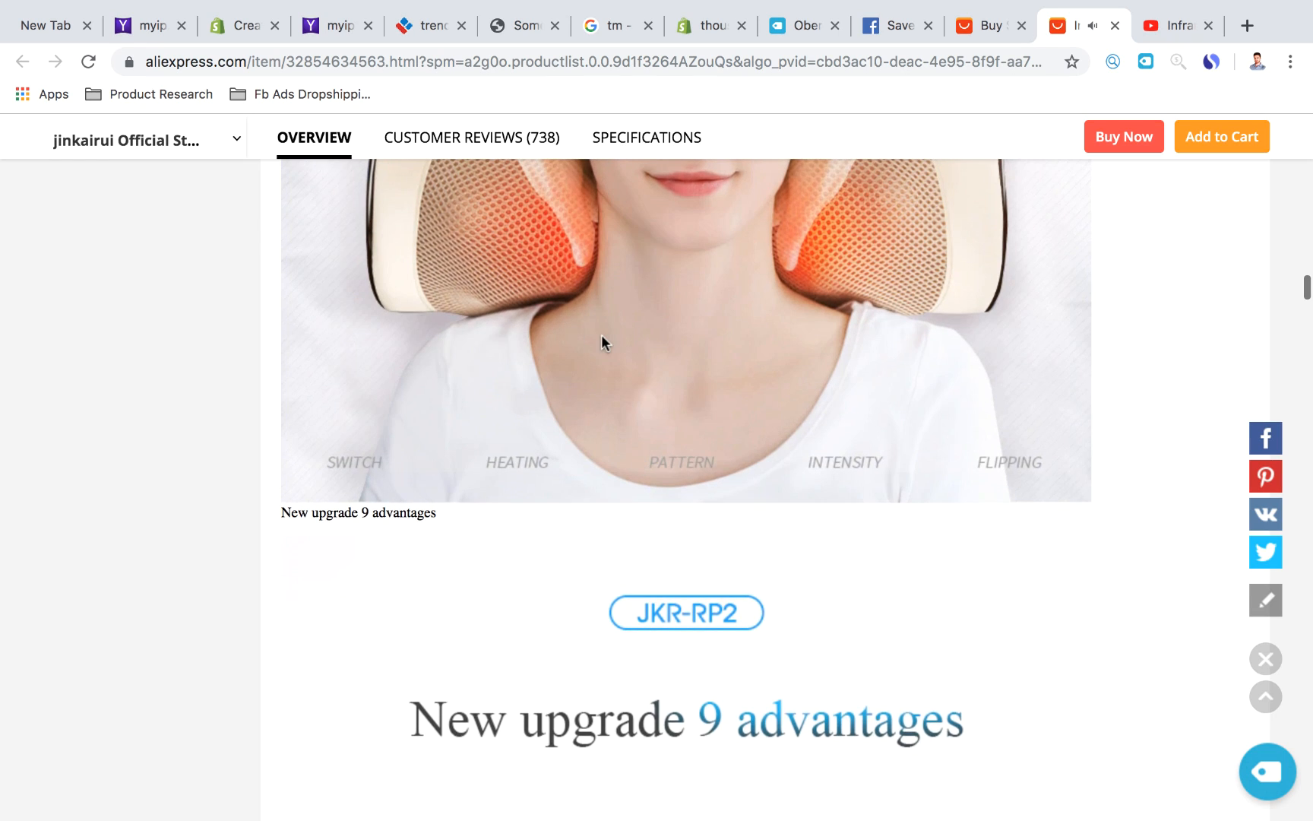
scroll(682, 289, up, 7)
scroll(604, 545, down, 12)
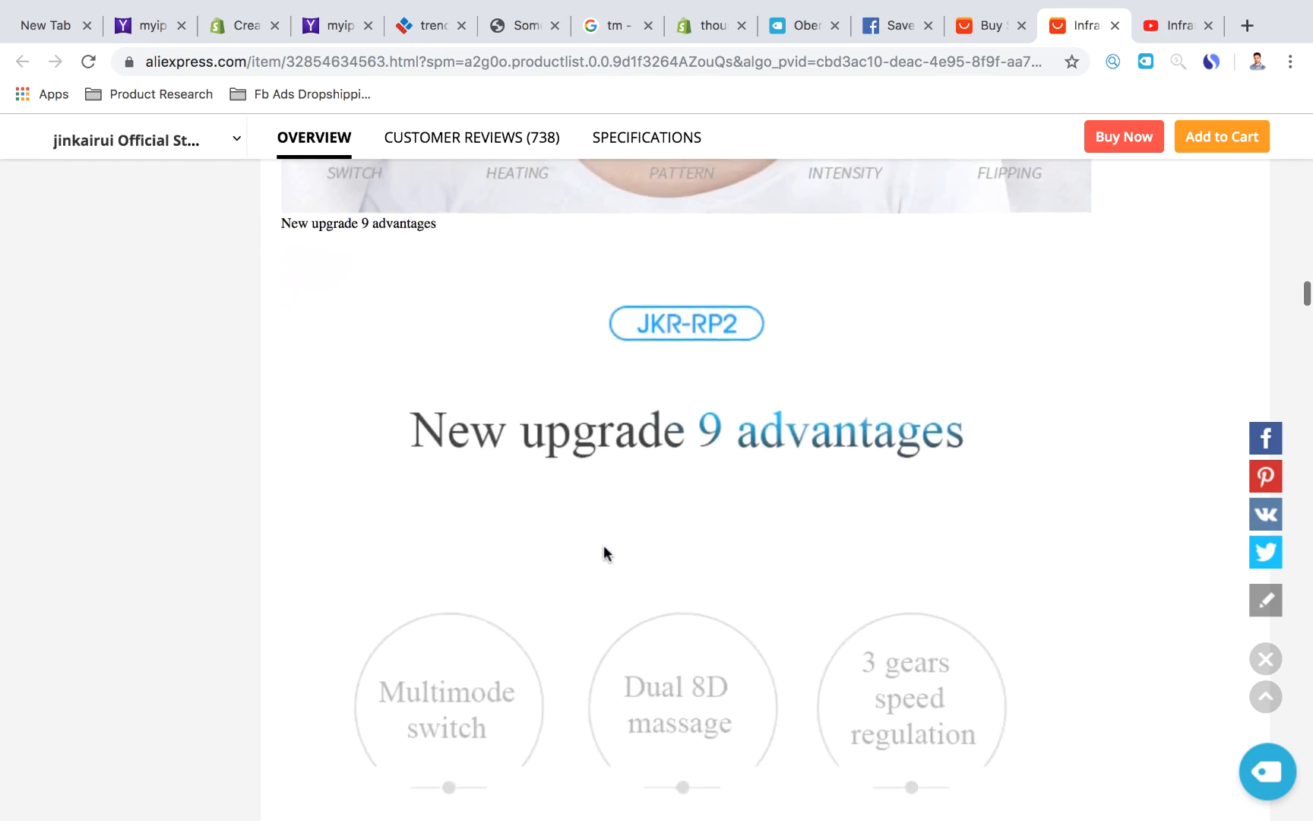
scroll(603, 545, down, 12)
scroll(603, 545, up, 5)
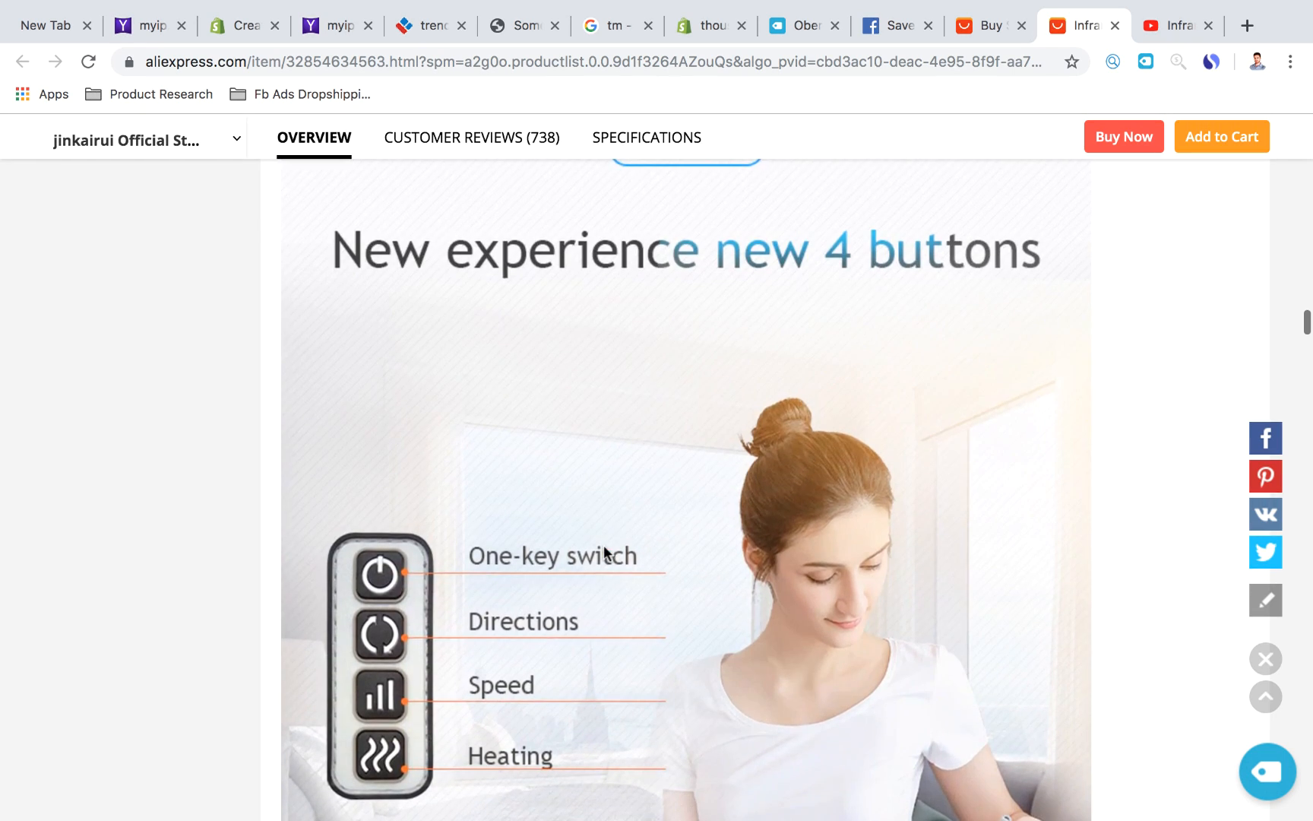
Examine the heating and 12V feature images in the overview and revisit the video at its start.
scroll(554, 622, down, 15)
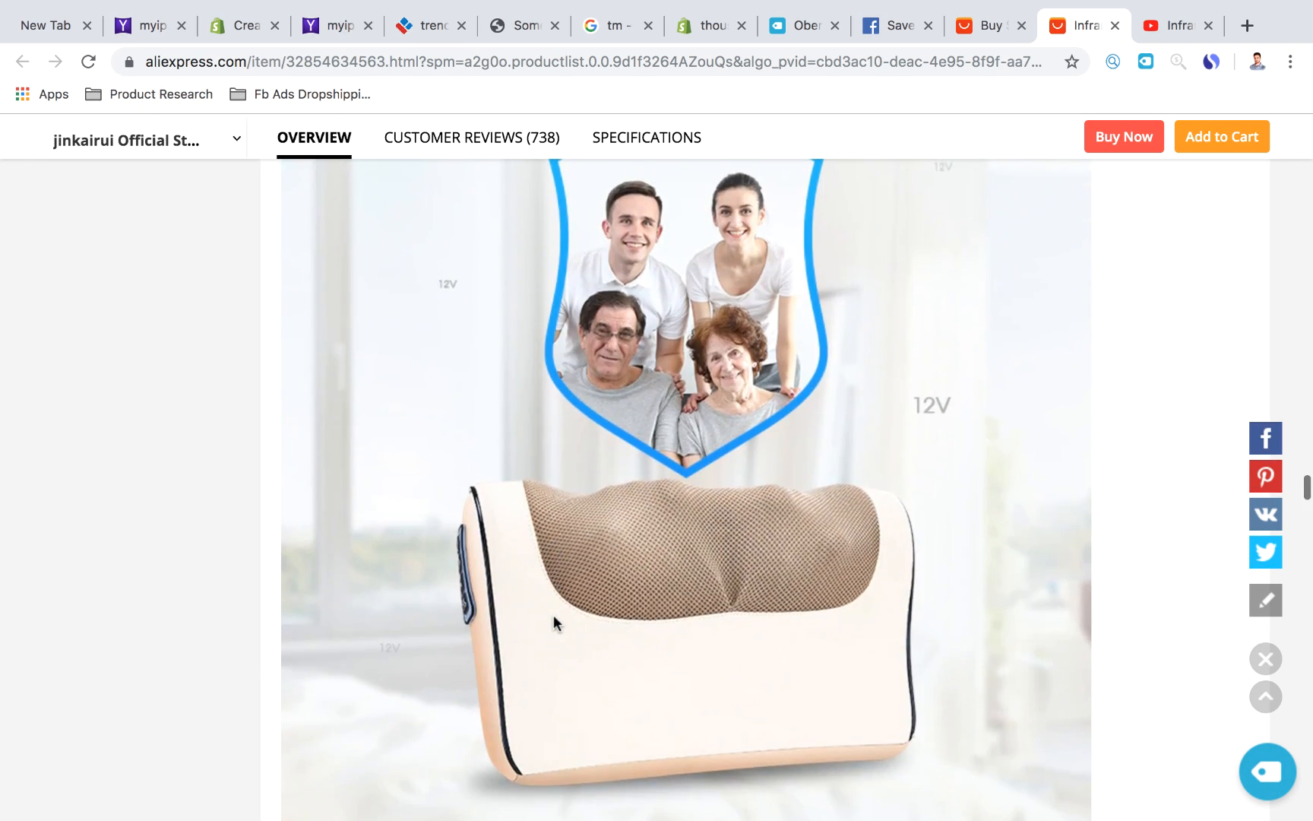
scroll(553, 621, up, 8)
scroll(553, 621, up, 5)
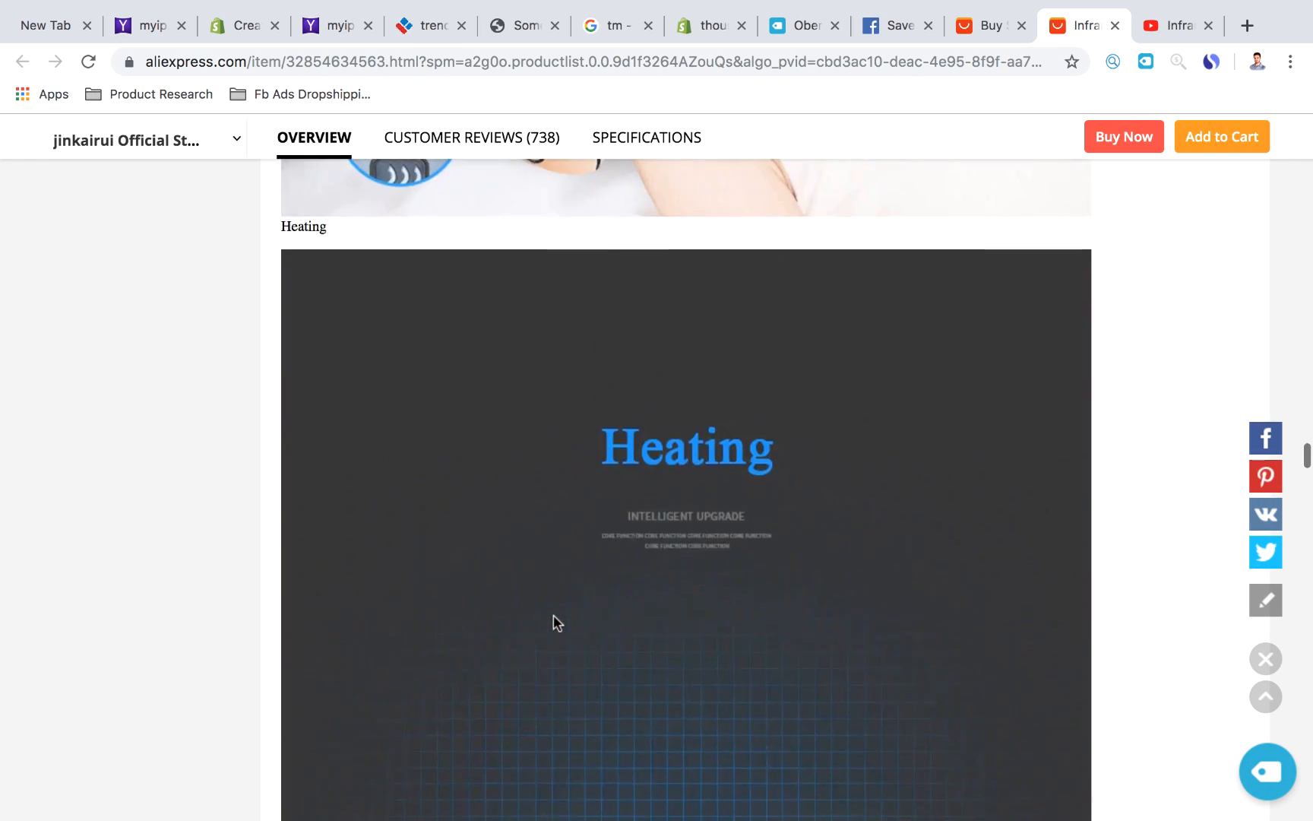
scroll(557, 622, up, 10)
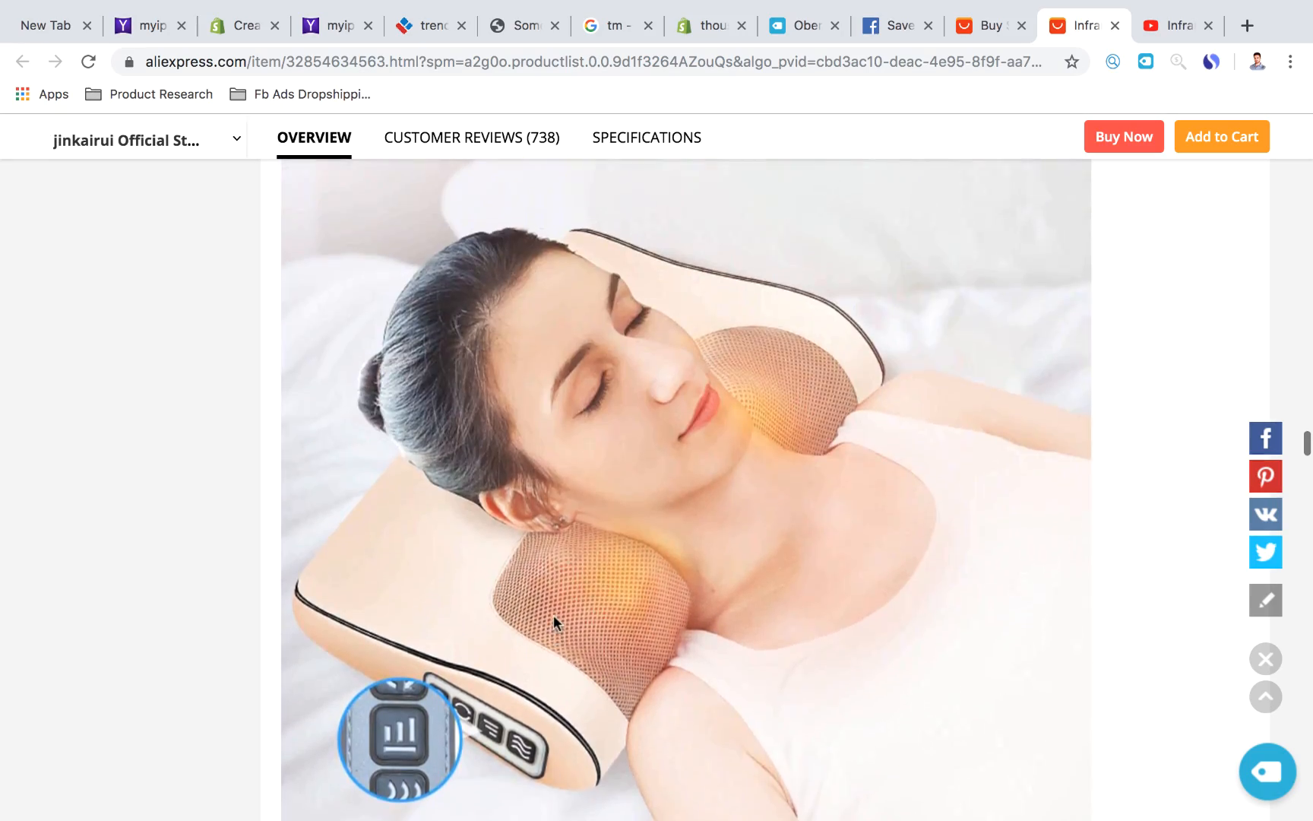
scroll(553, 615, up, 20)
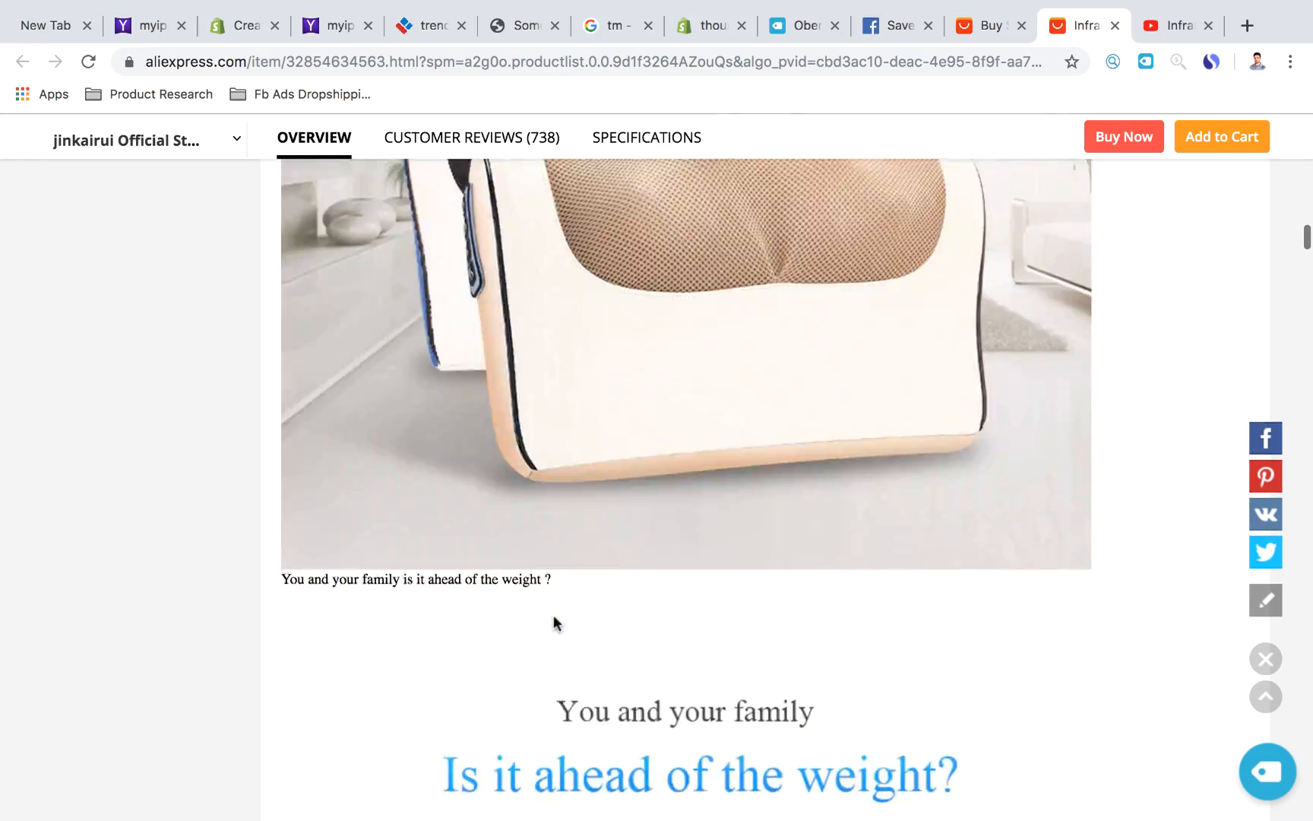
scroll(553, 619, down, 10)
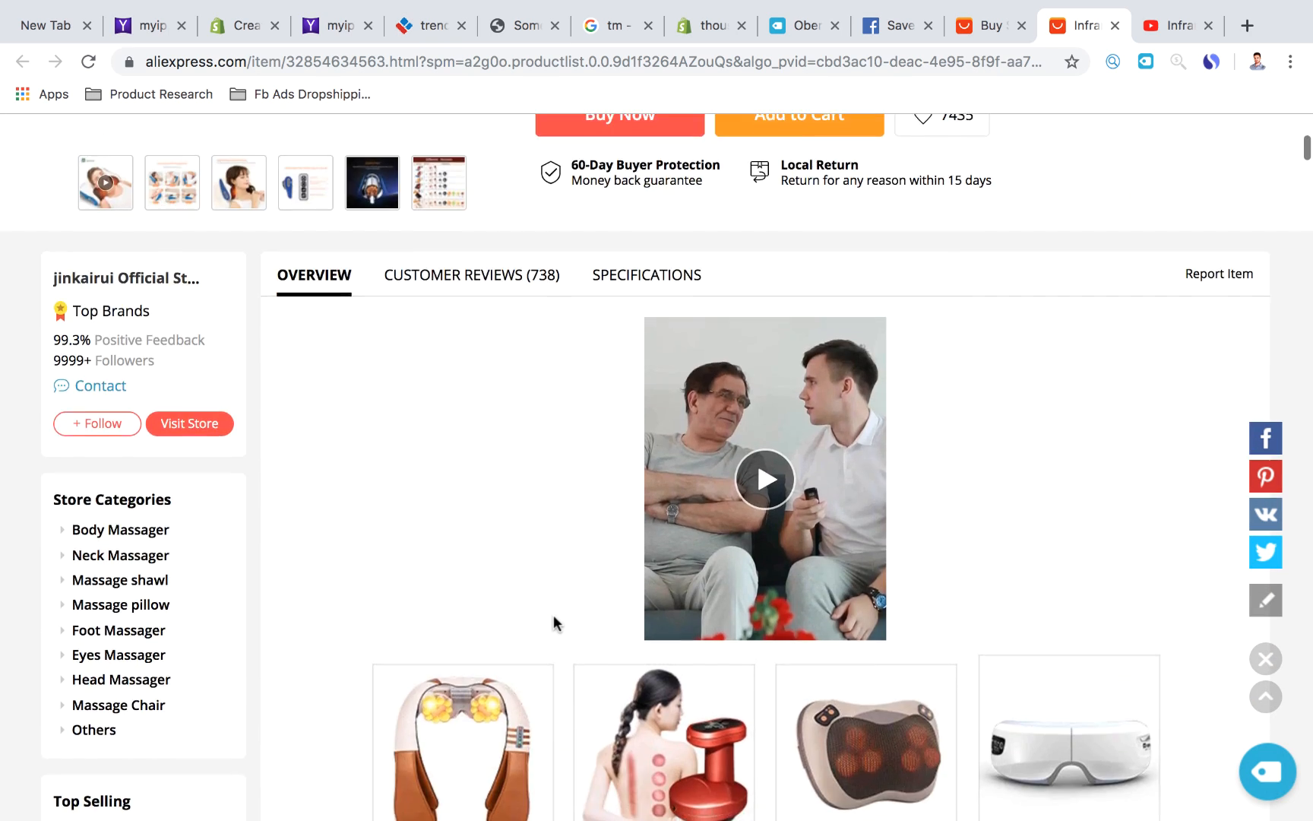
scroll(557, 621, up, 5)
scroll(372, 648, down, 4)
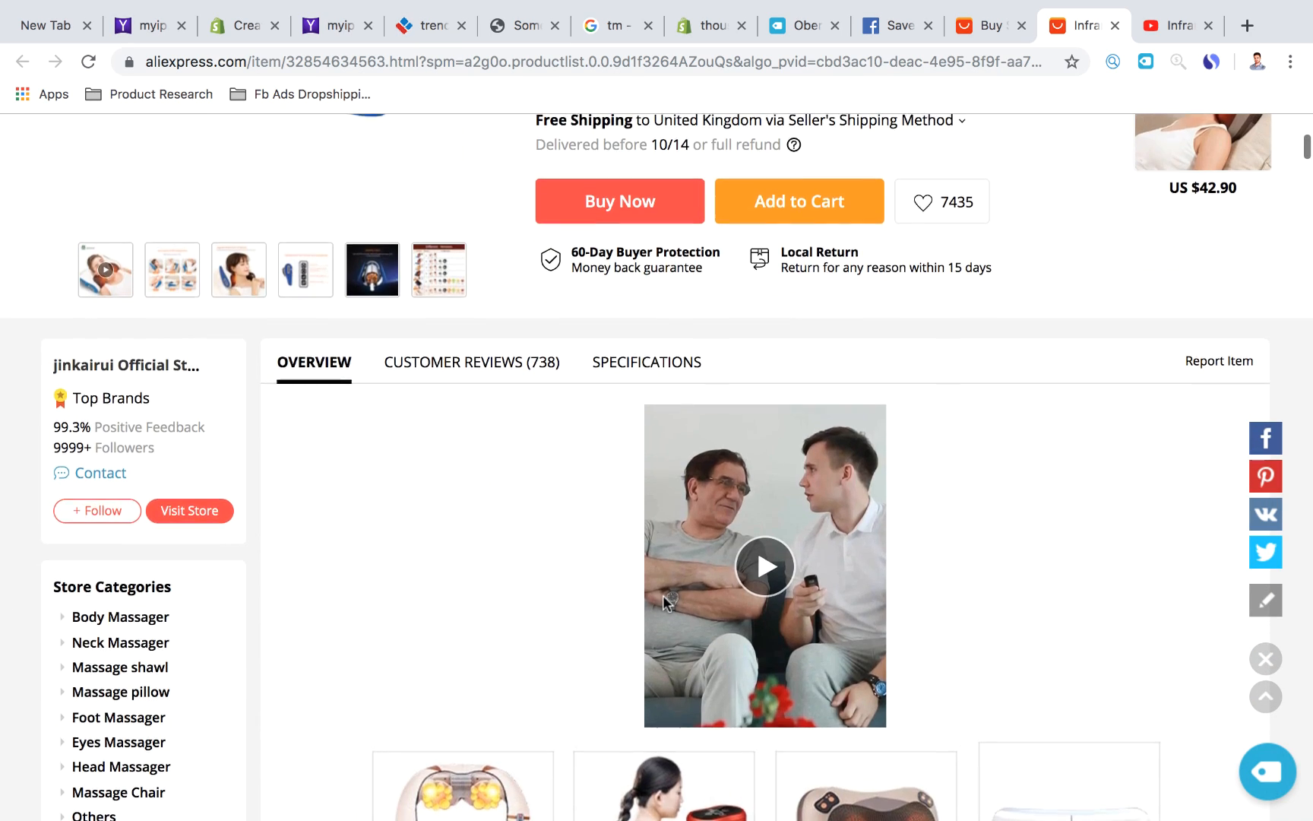
View the listing's gallery images of the four-button control panel and the silent motor.
scroll(756, 546, up, 7)
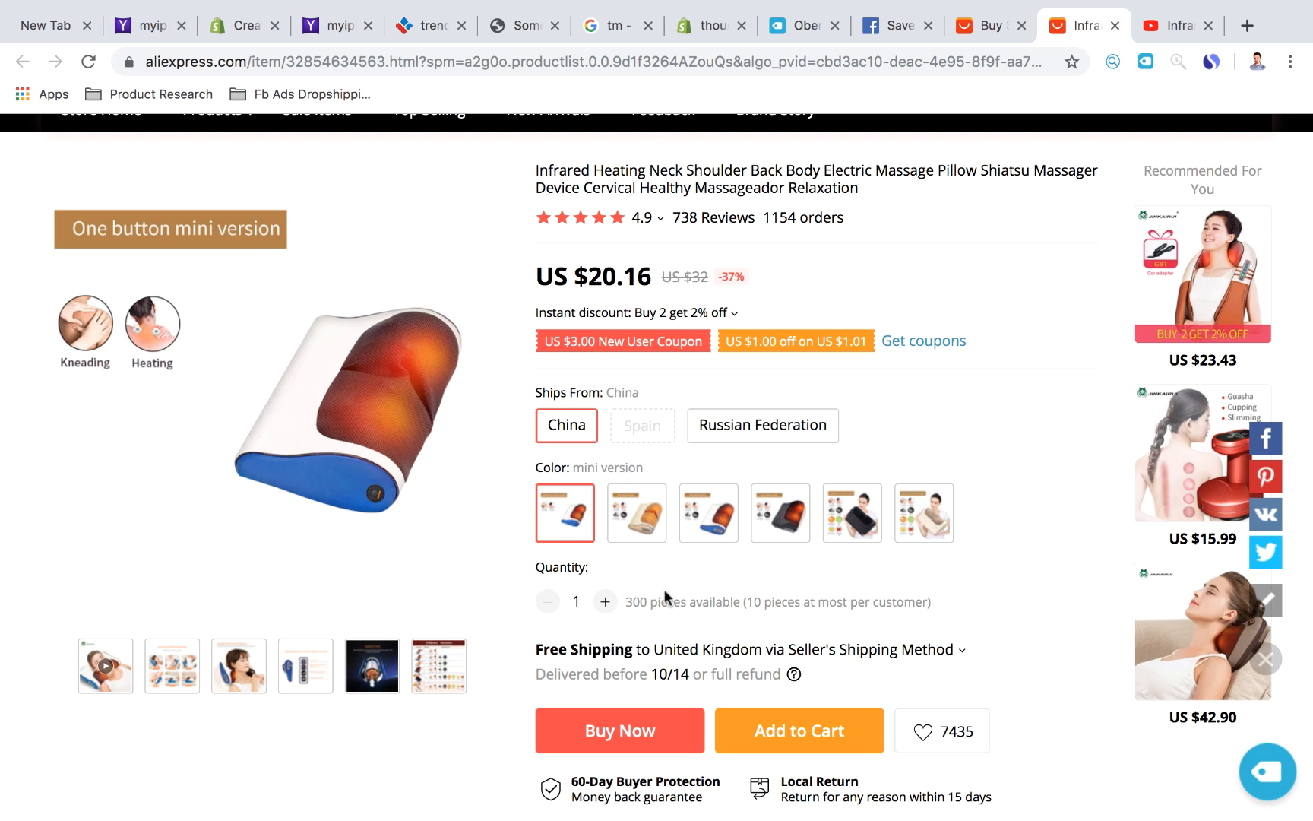
mouse_move(305, 665)
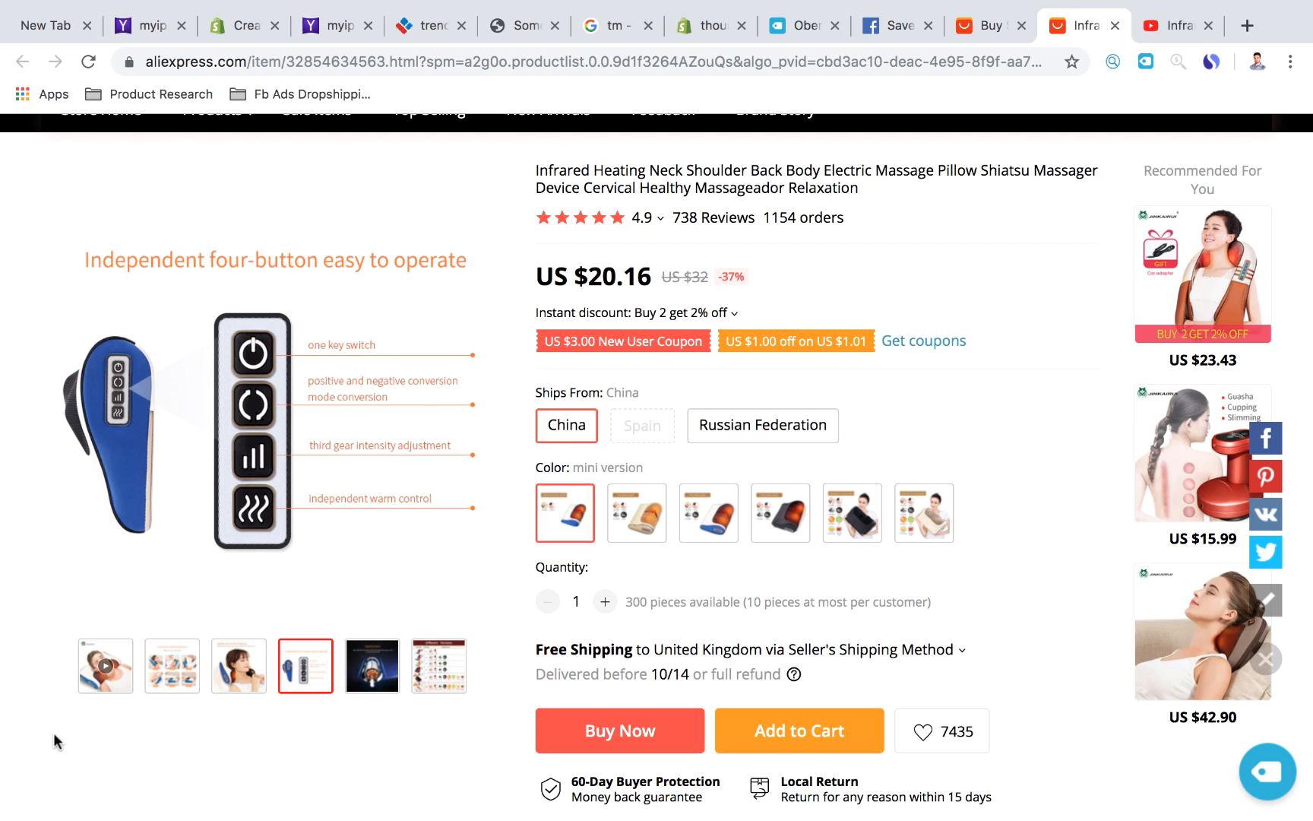
mouse_move(101, 679)
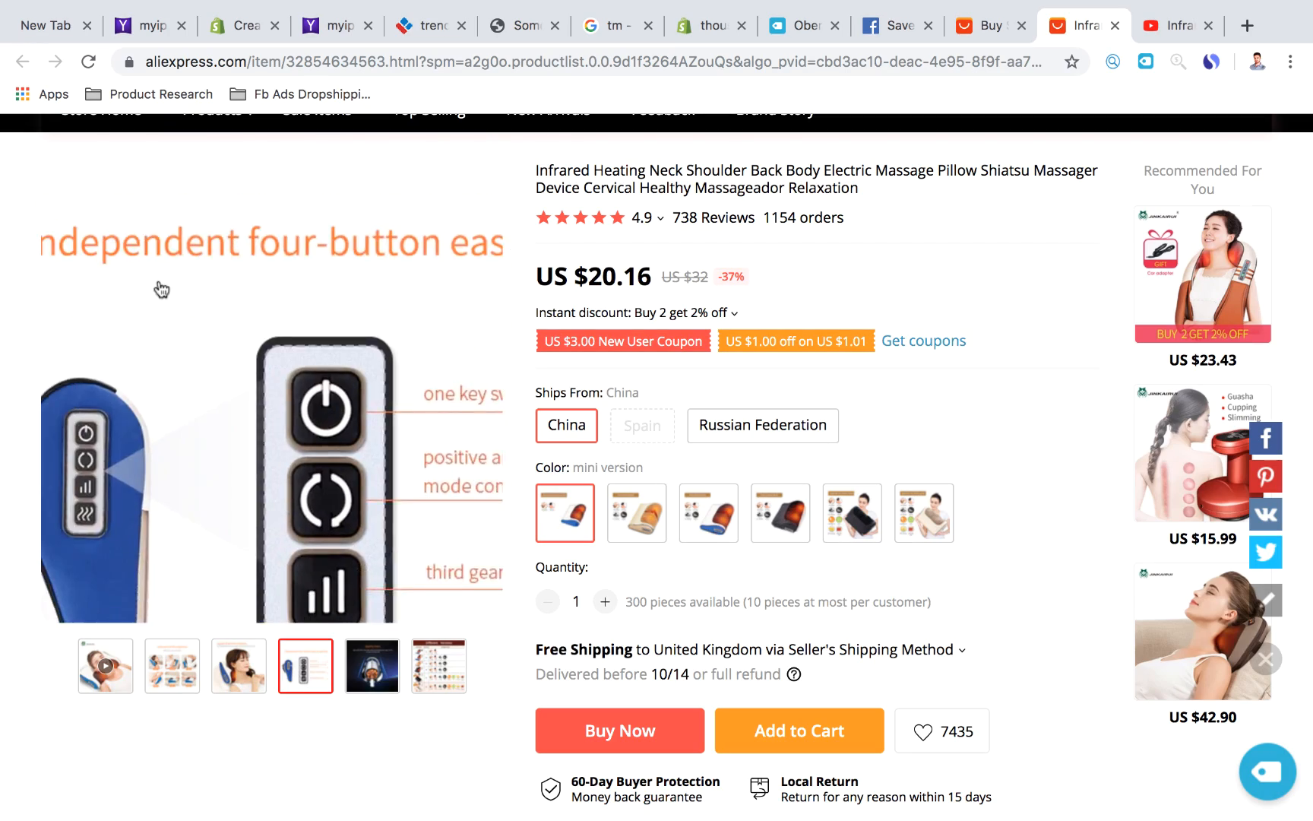
scroll(715, 578, down, 3)
scroll(717, 600, up, 2)
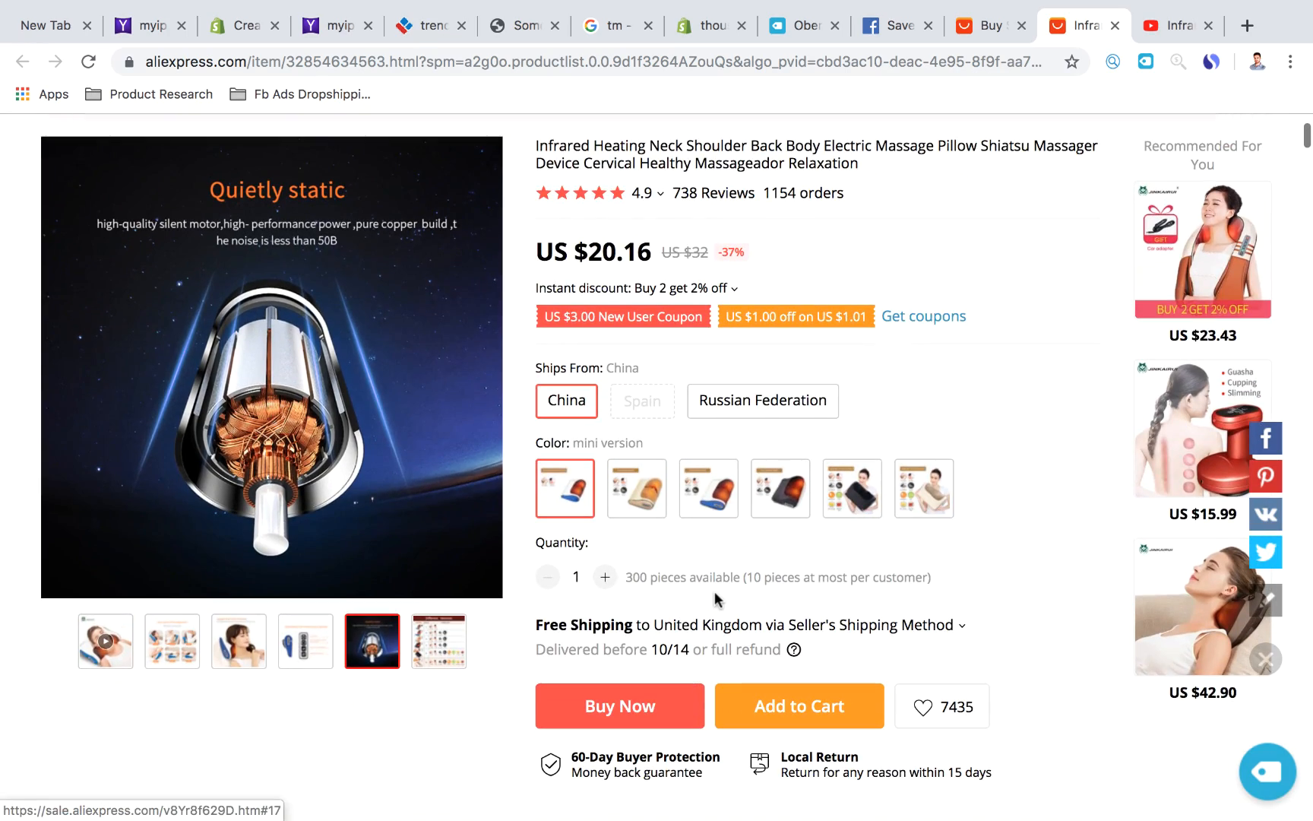
scroll(717, 600, up, 1)
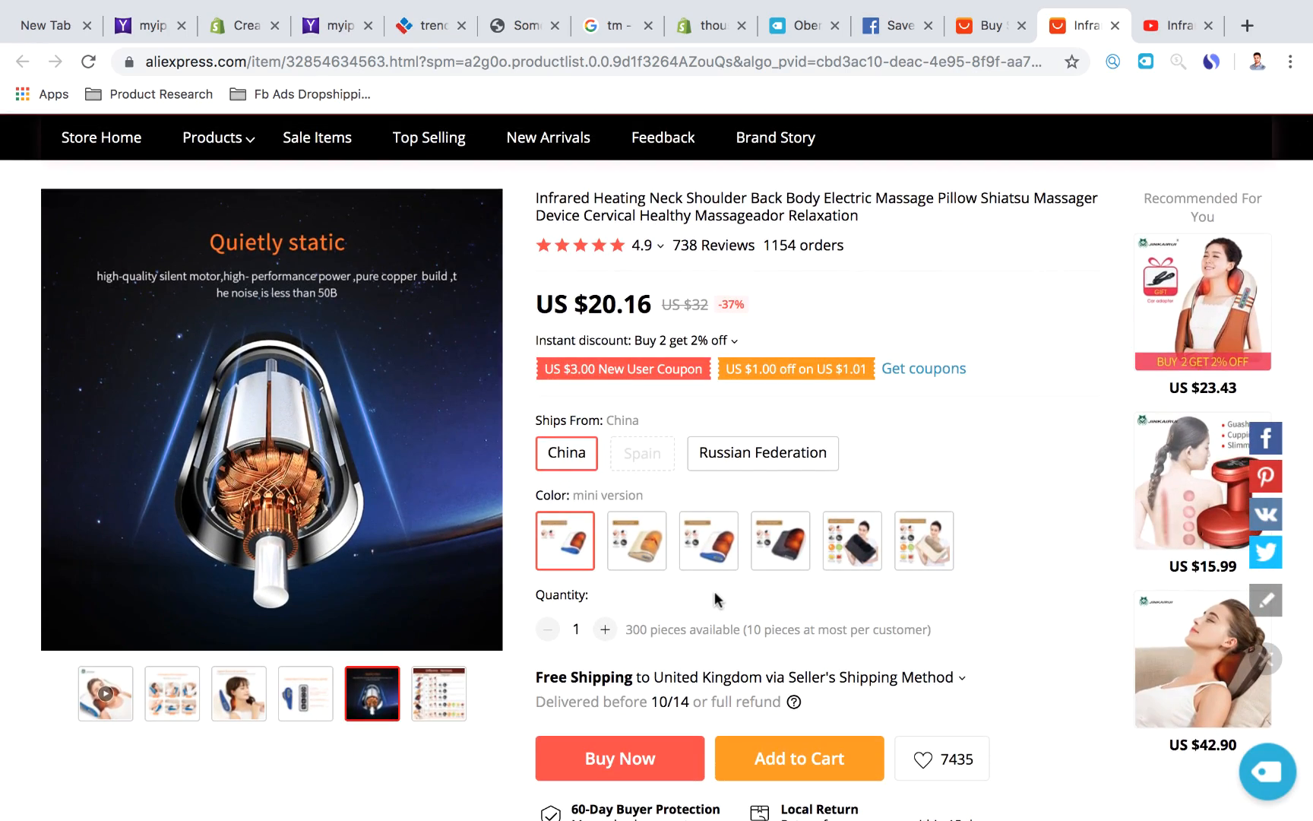
Check the product specifications and browse the seller's recommended and related massagers, comparing their prices, ratings and units sold.
scroll(790, 596, down, 5)
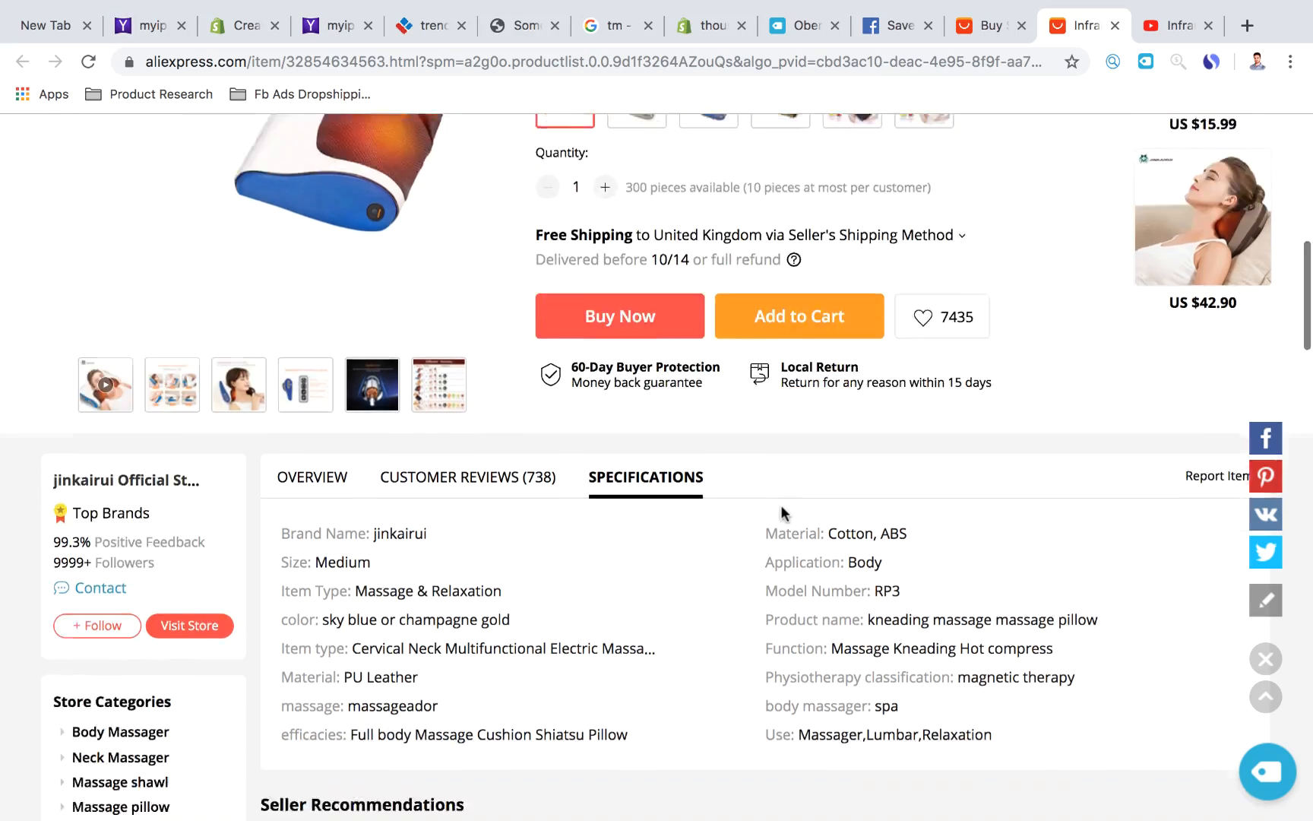
scroll(780, 504, down, 8)
scroll(714, 733, down, 3)
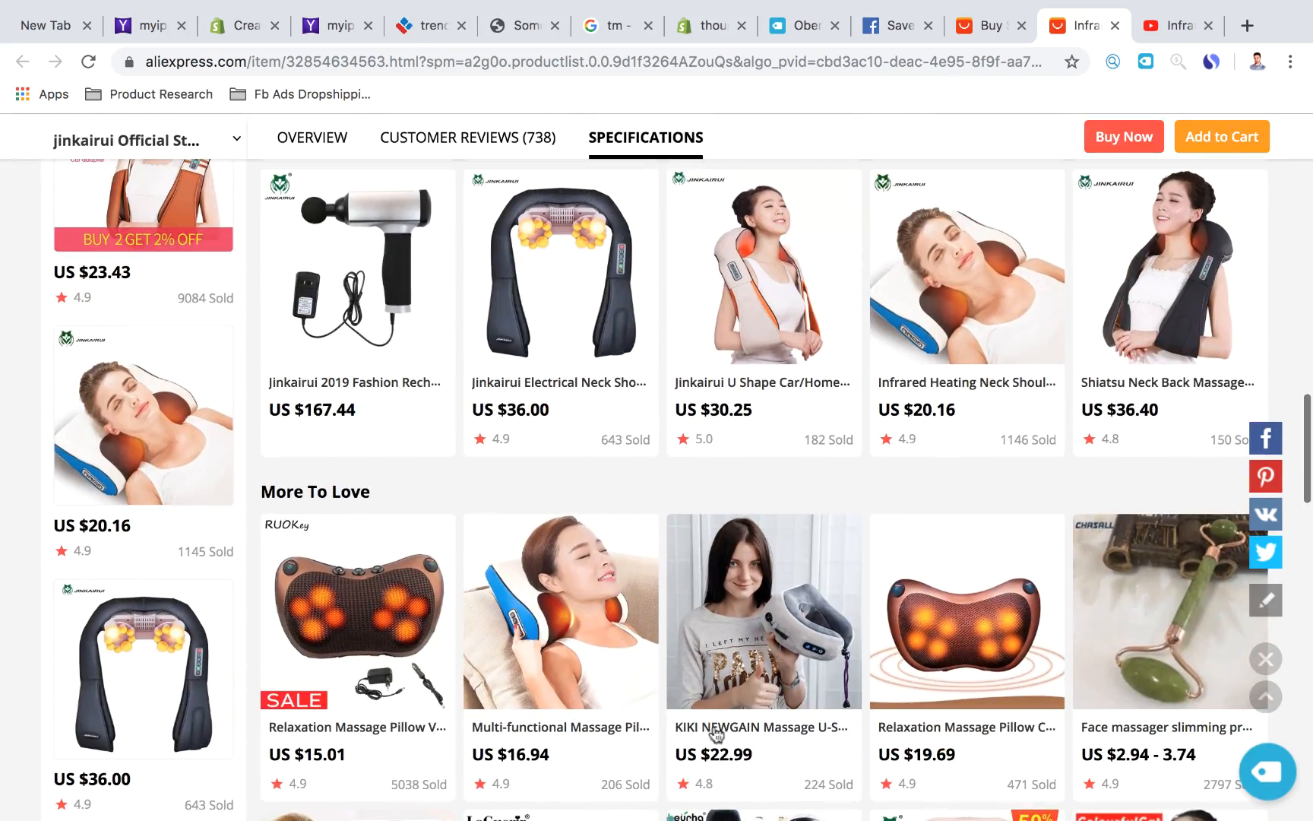
scroll(716, 736, down, 5)
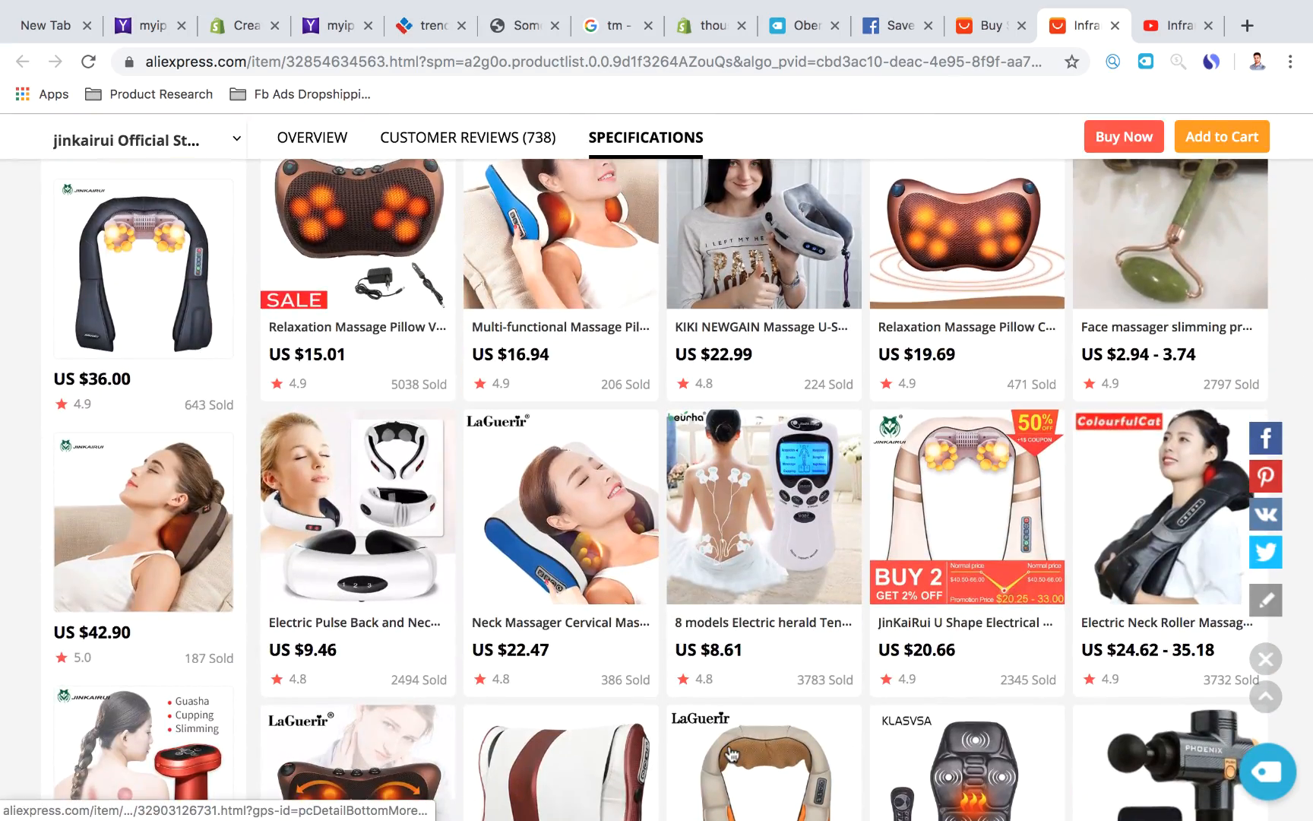
scroll(732, 754, down, 3)
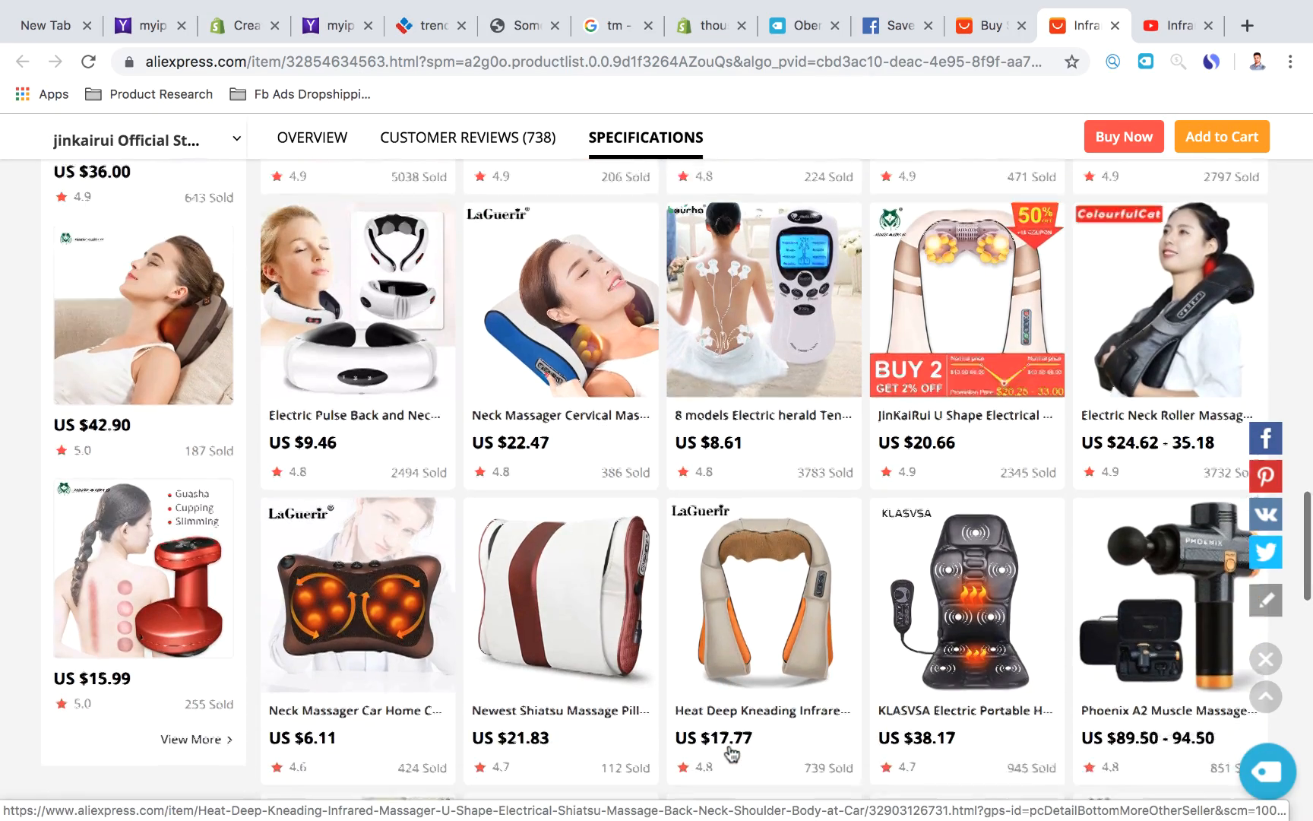
scroll(732, 752, down, 3)
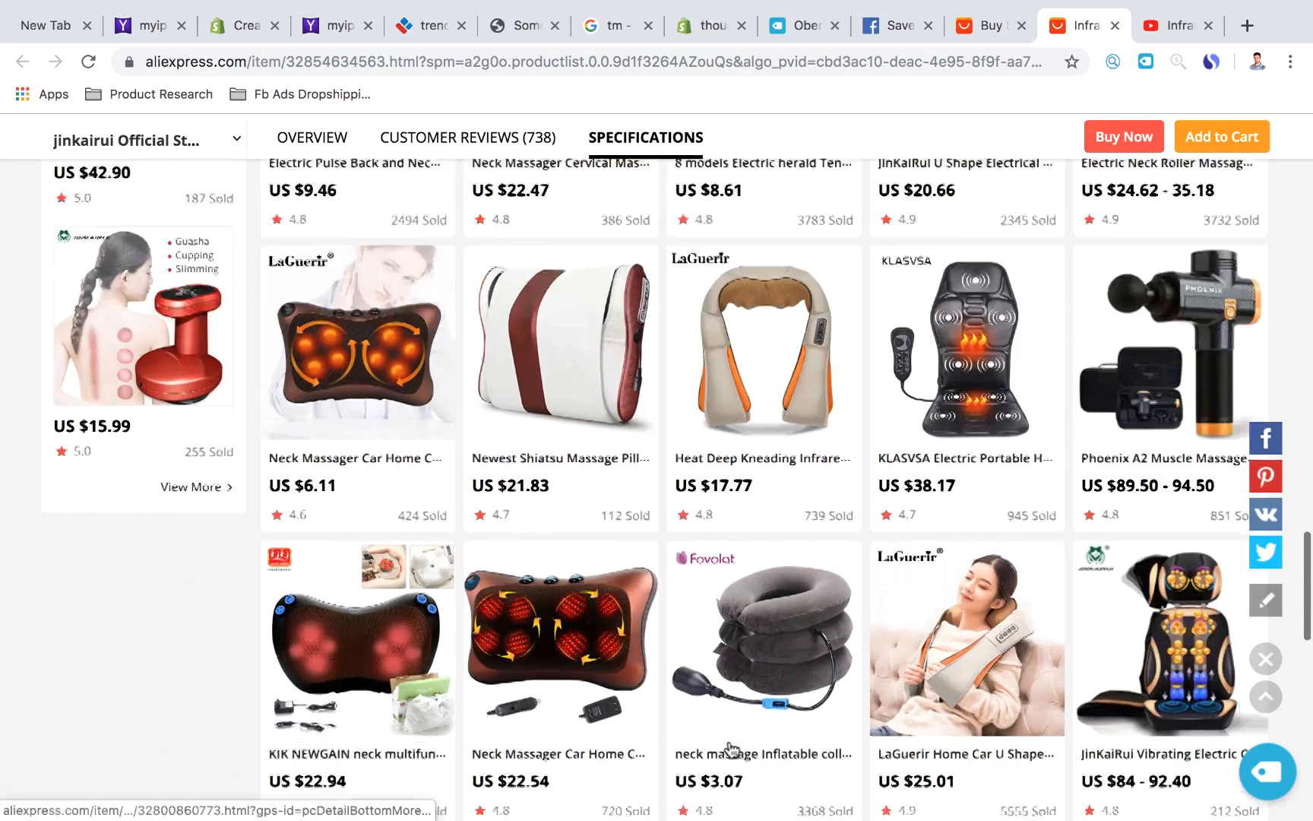
scroll(731, 749, down, 4)
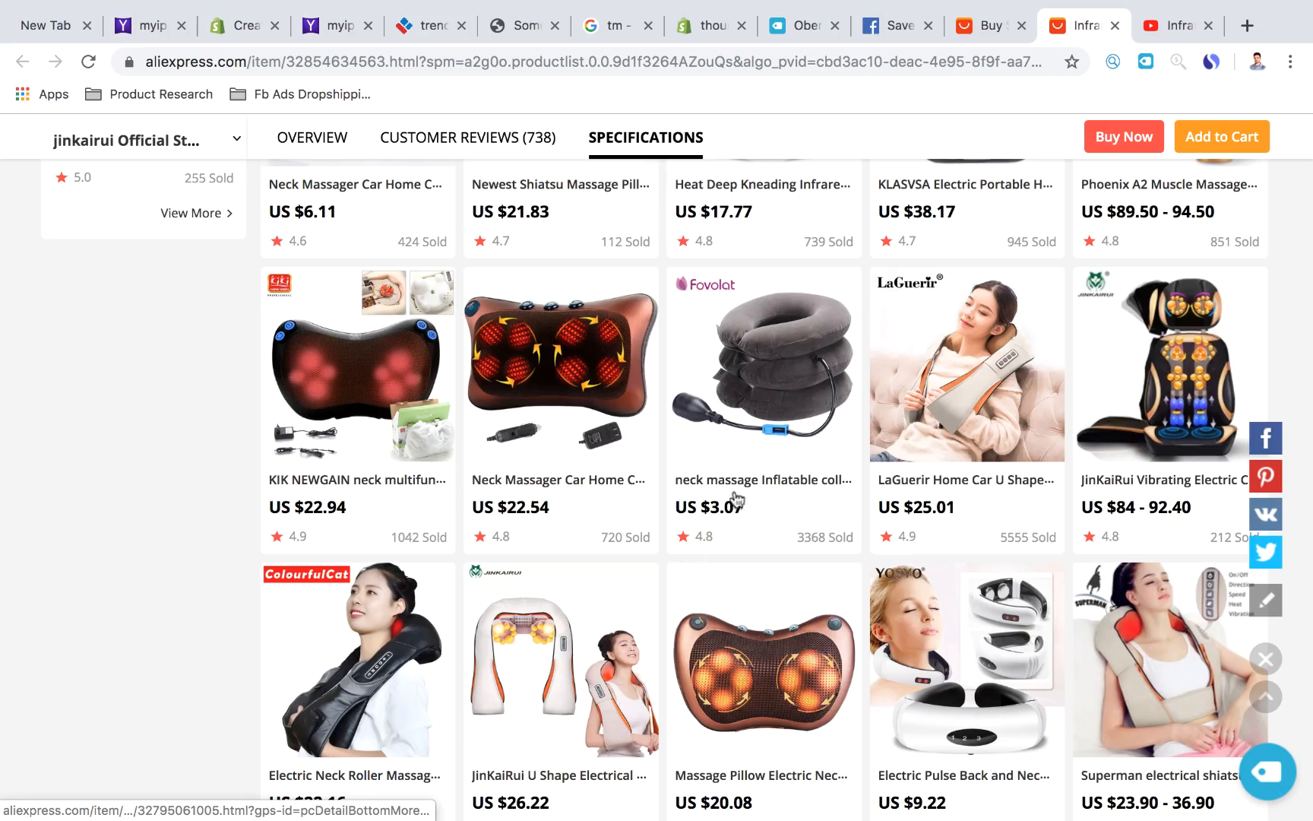
scroll(871, 399, down, 5)
scroll(1001, 560, up, 3)
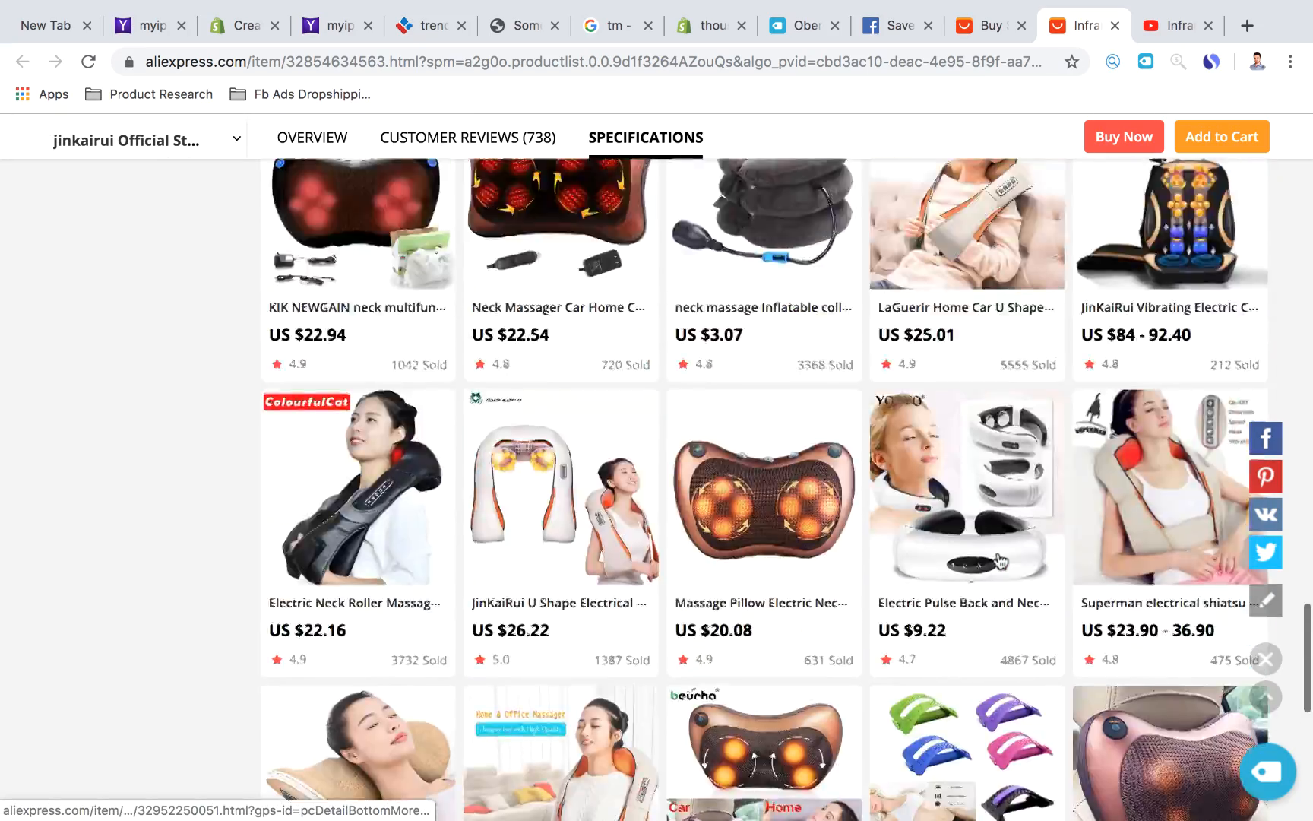
scroll(997, 560, up, 15)
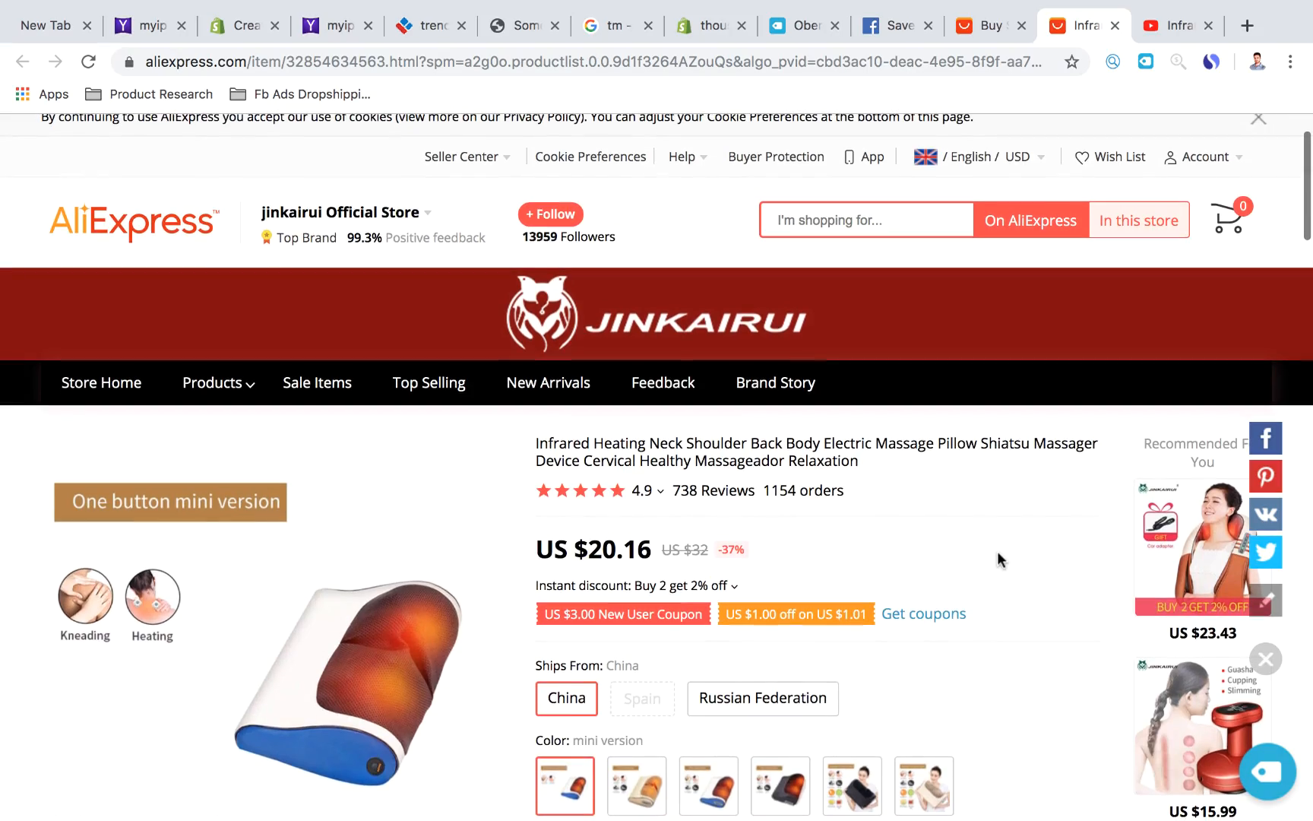
Add the massage pillow to the Oberlo import list and change its title there to Ultimate Neck Massager.
click(1267, 771)
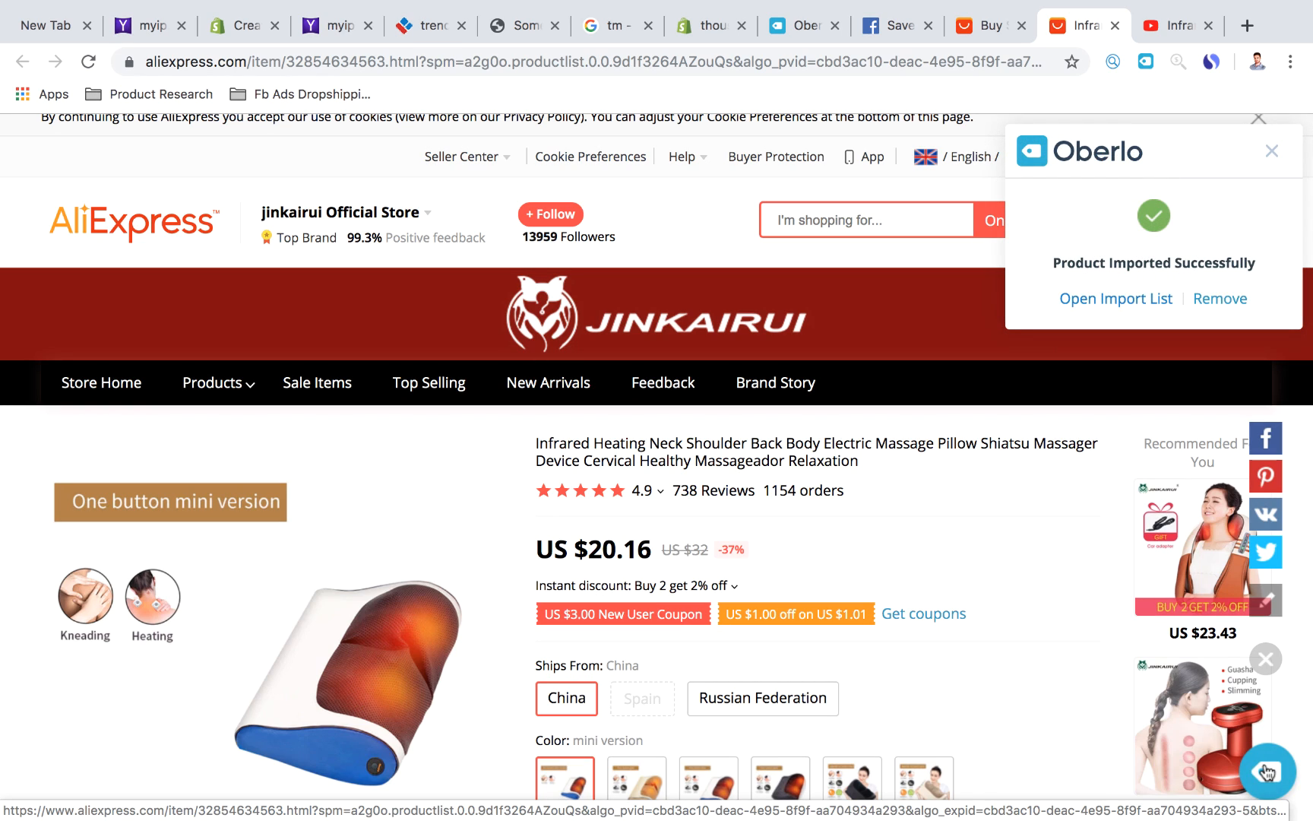
click(1114, 298)
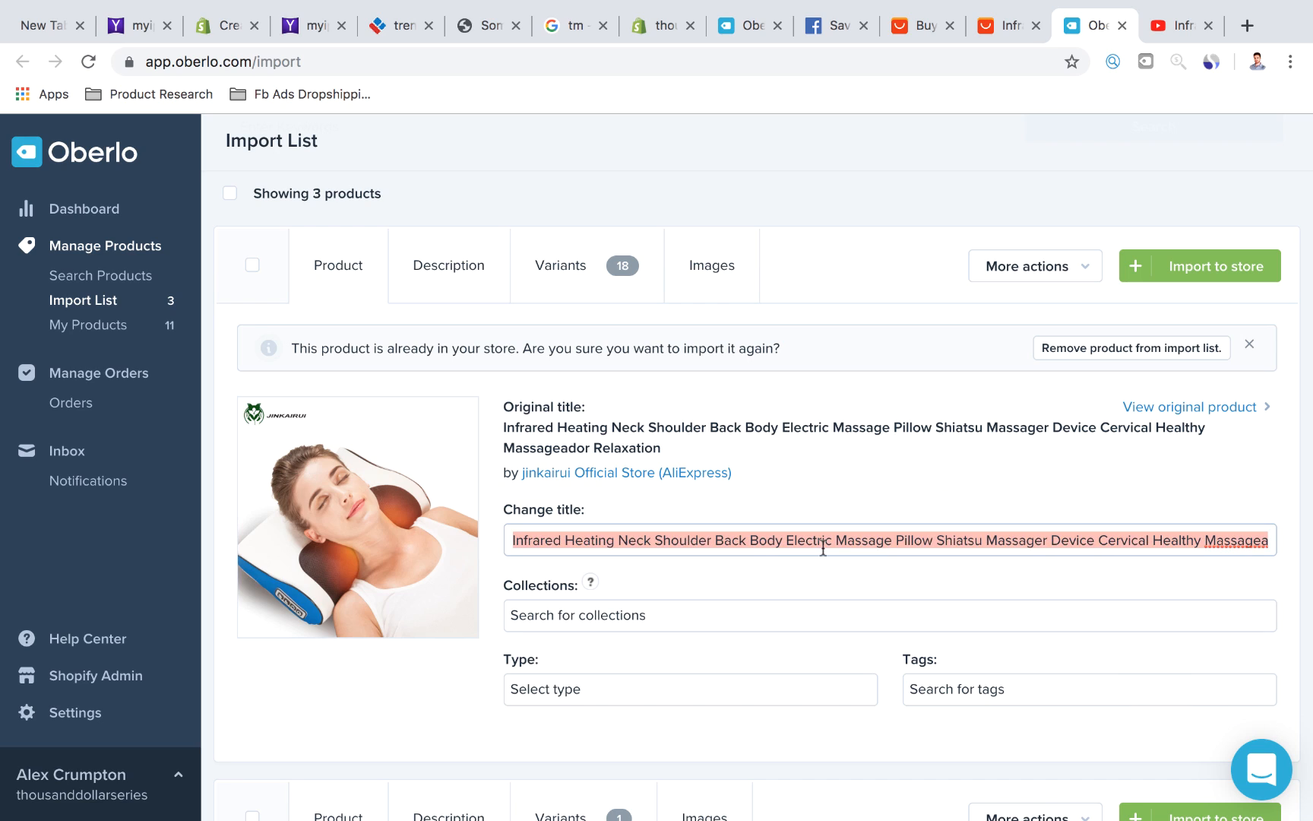
key(BackSpace)
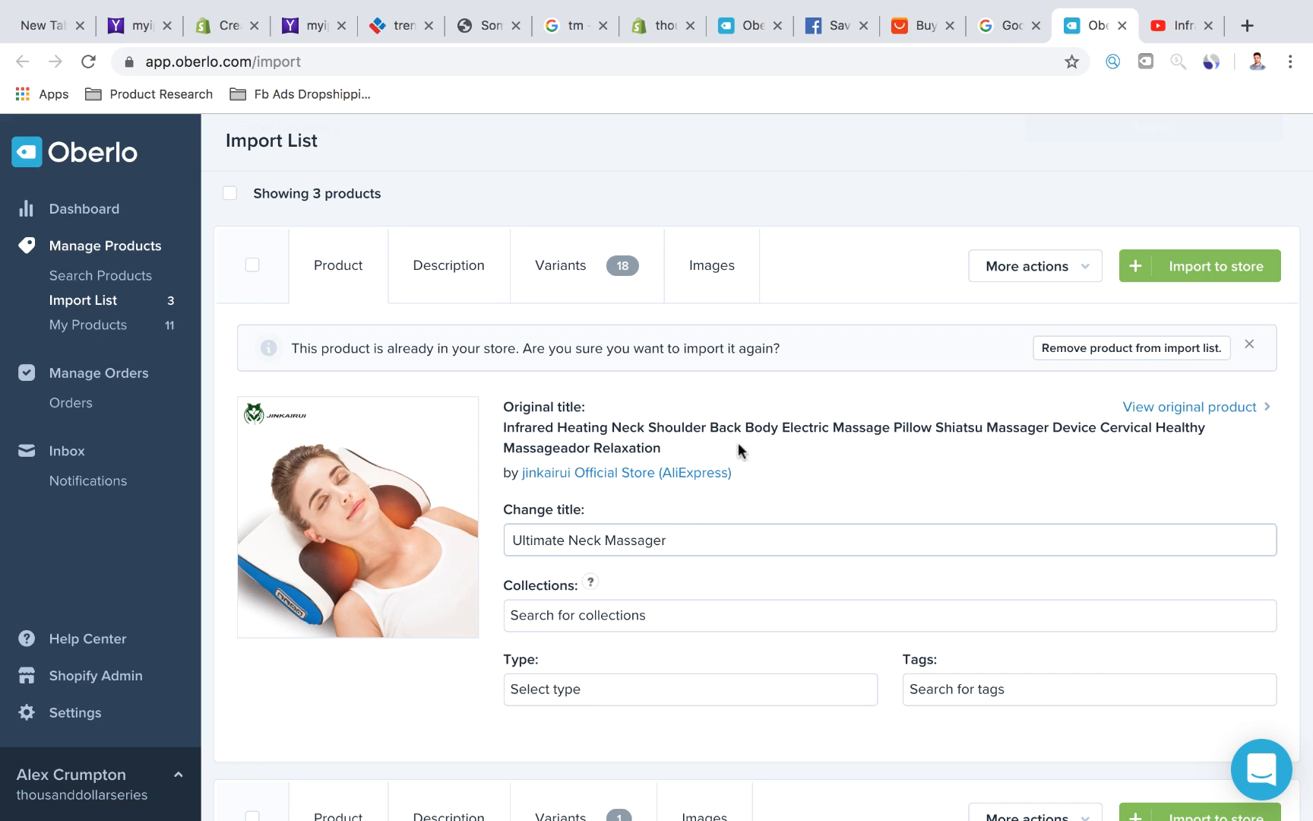
Search Google for "tm" and copy the trademark symbol from the Wikipedia result's text.
click(1014, 28)
text(tm)
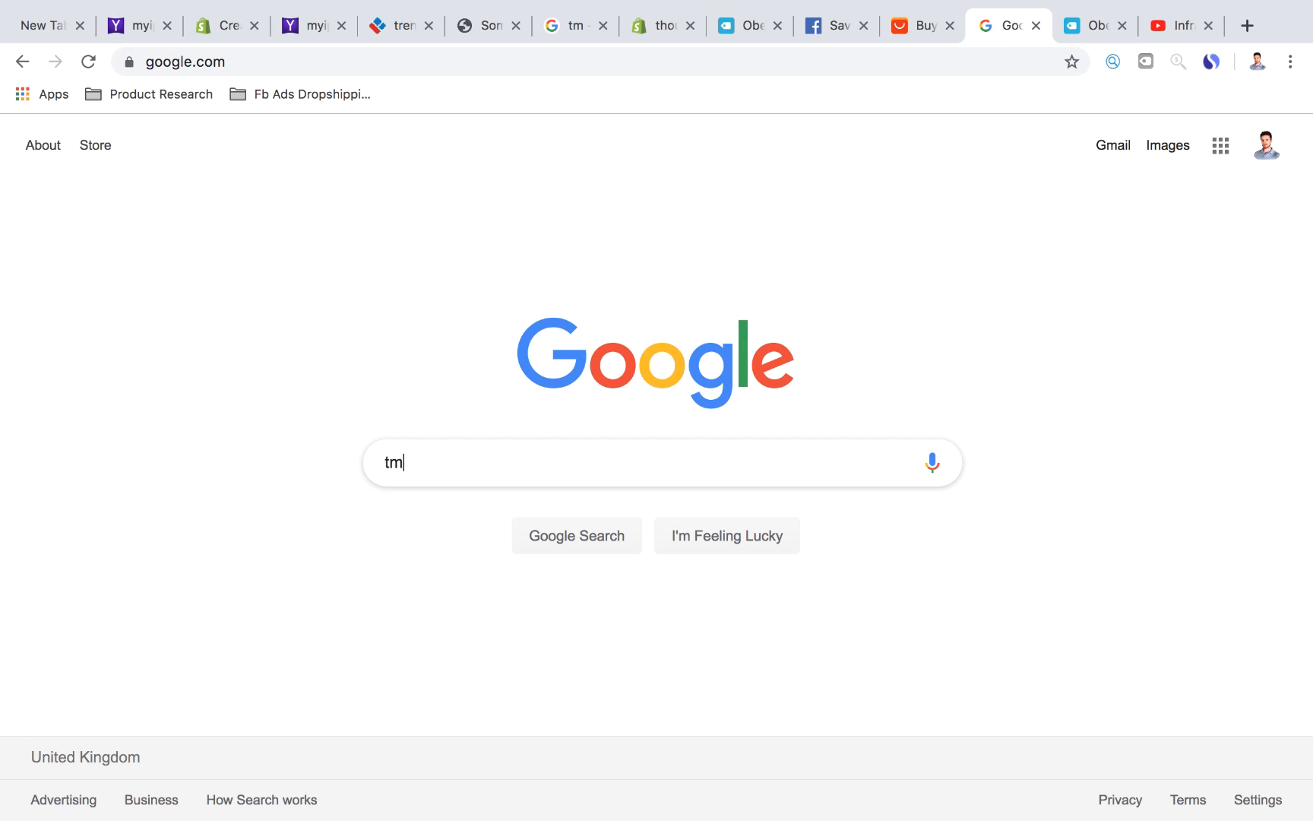
key(Return)
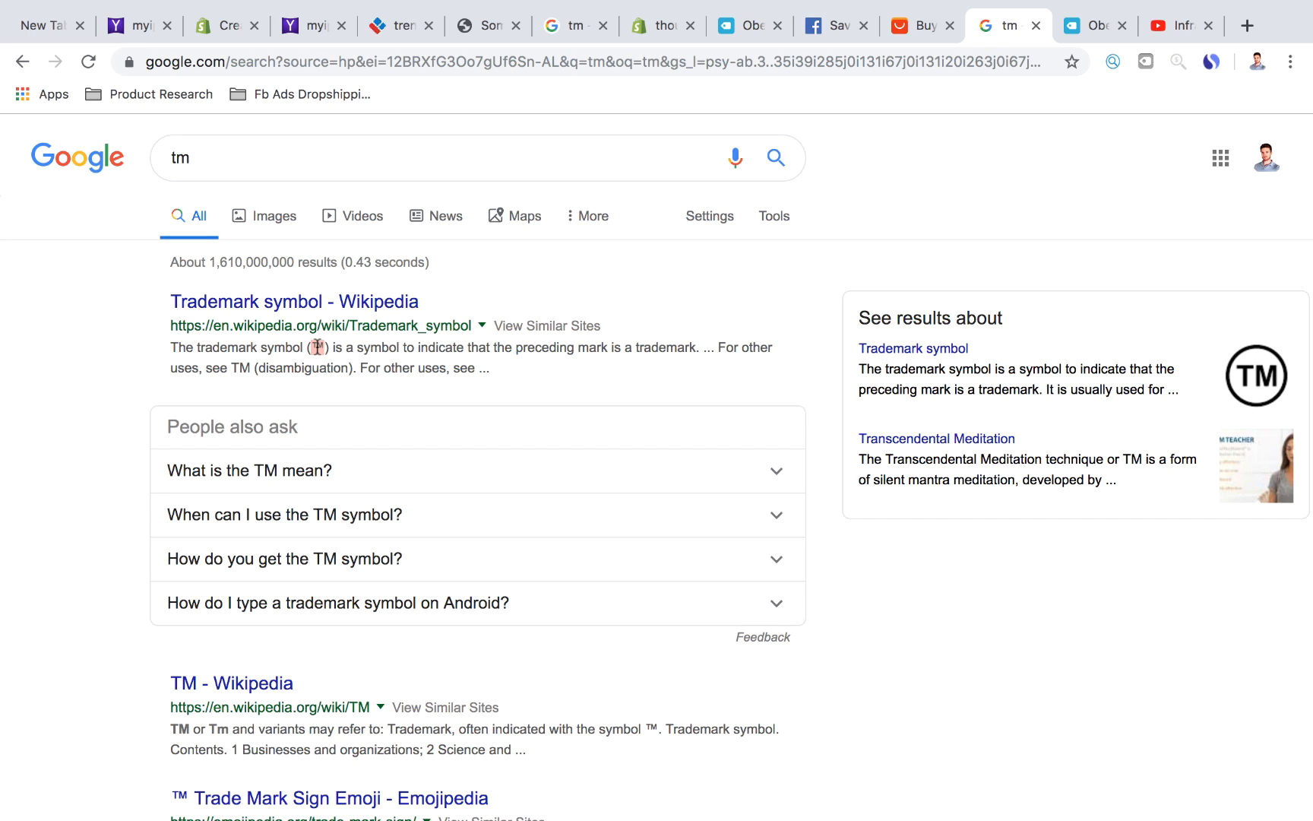
right_click(317, 347)
click(345, 386)
Return to the Oberlo import list and append the copied ™ symbol to the title Ultimate Neck Massager.
click(1069, 33)
click(1014, 30)
click(1081, 33)
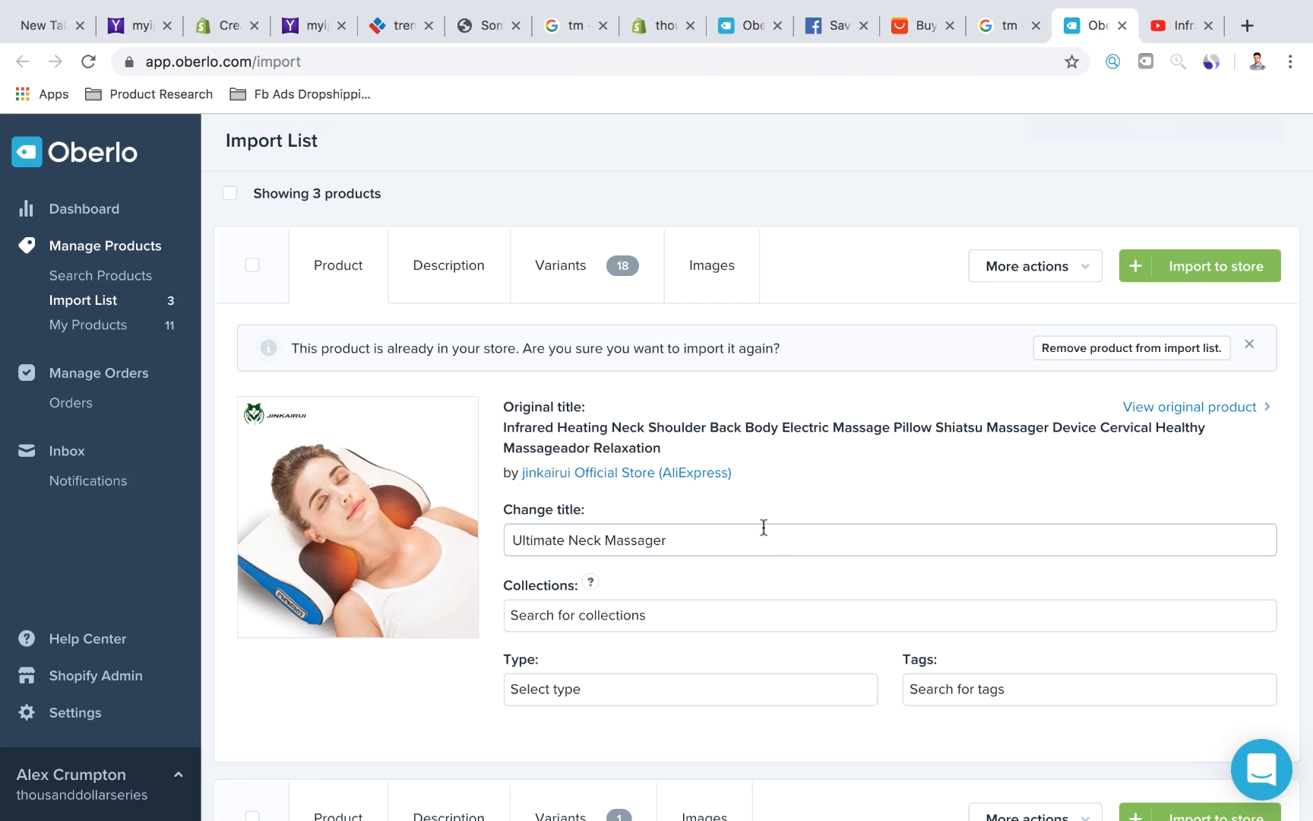
right_click(712, 539)
click(748, 612)
Assign the existing tag "product" to the neck massager.
scroll(569, 589, up, 1)
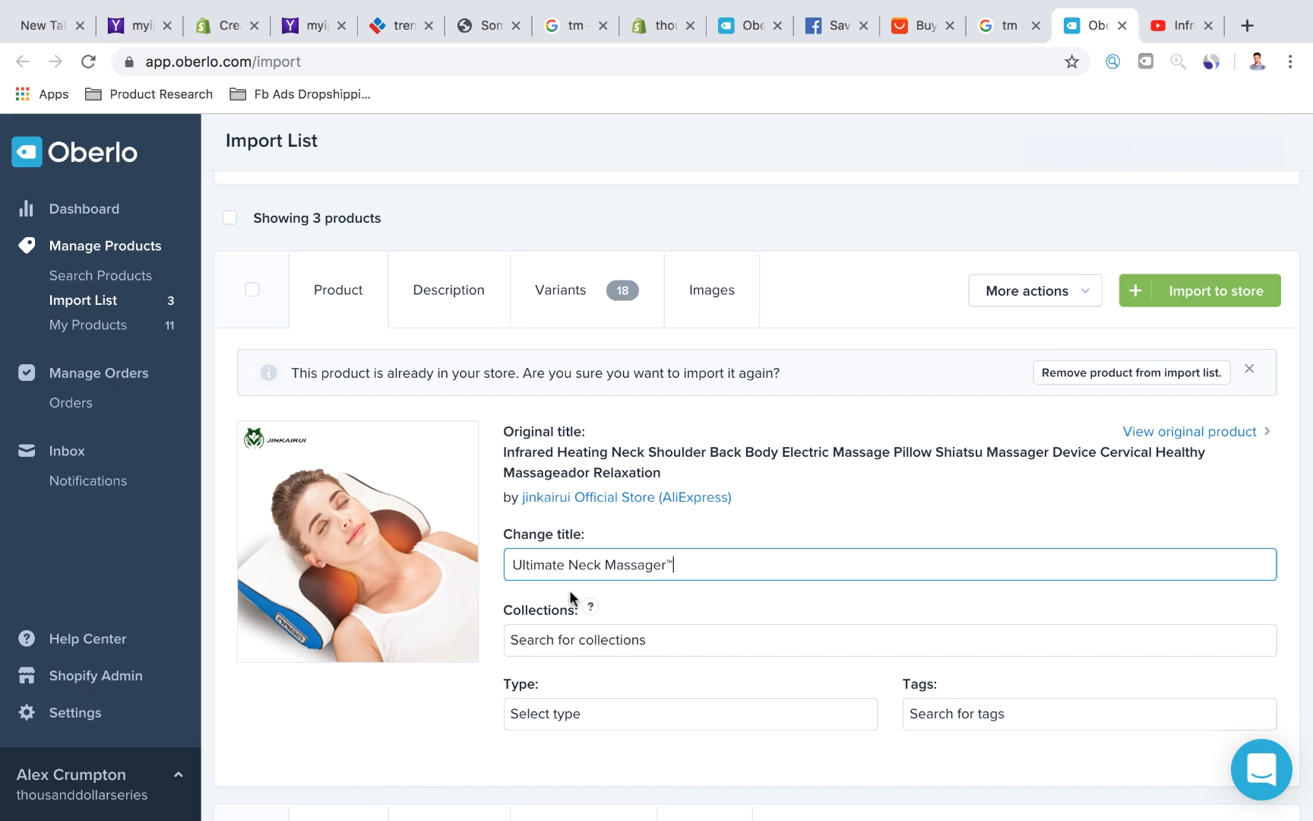
click(946, 708)
text(product)
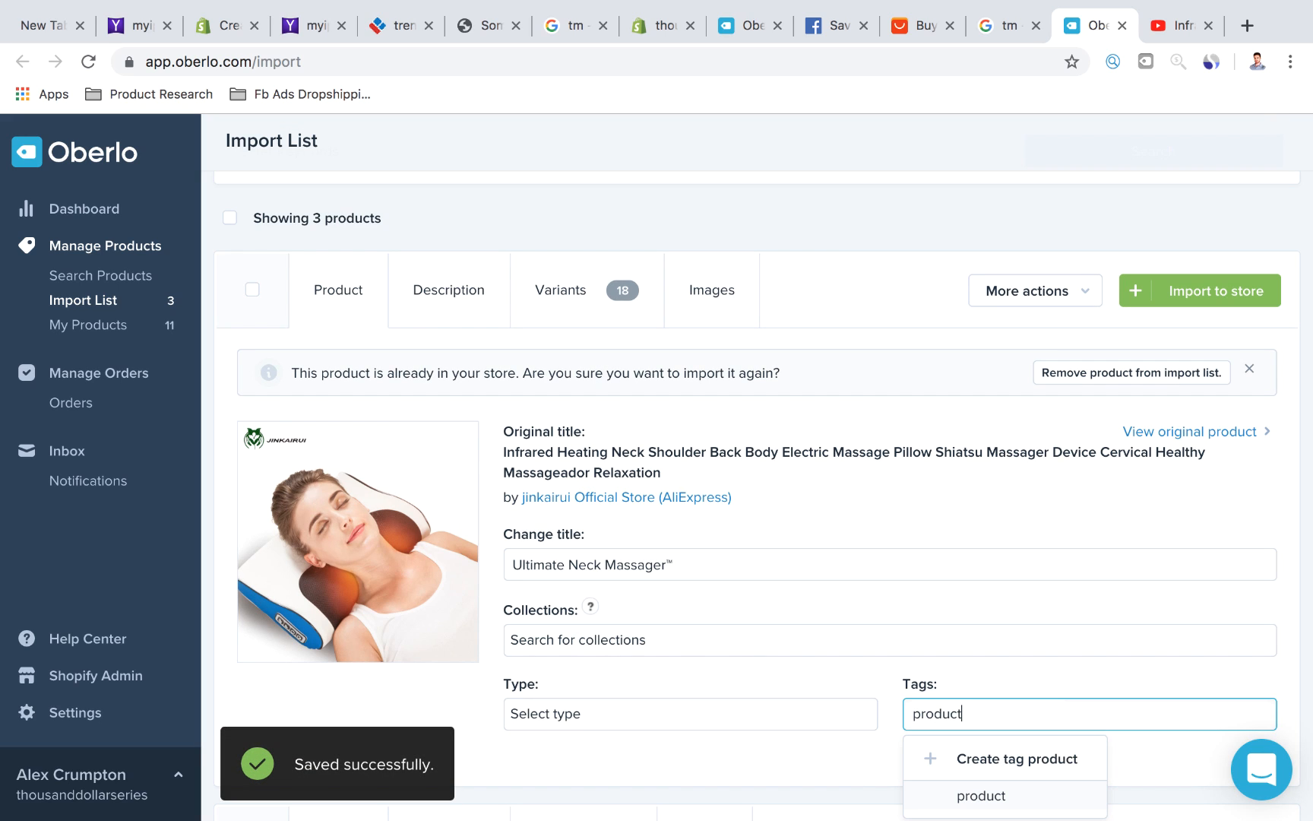
scroll(988, 755, down, 3)
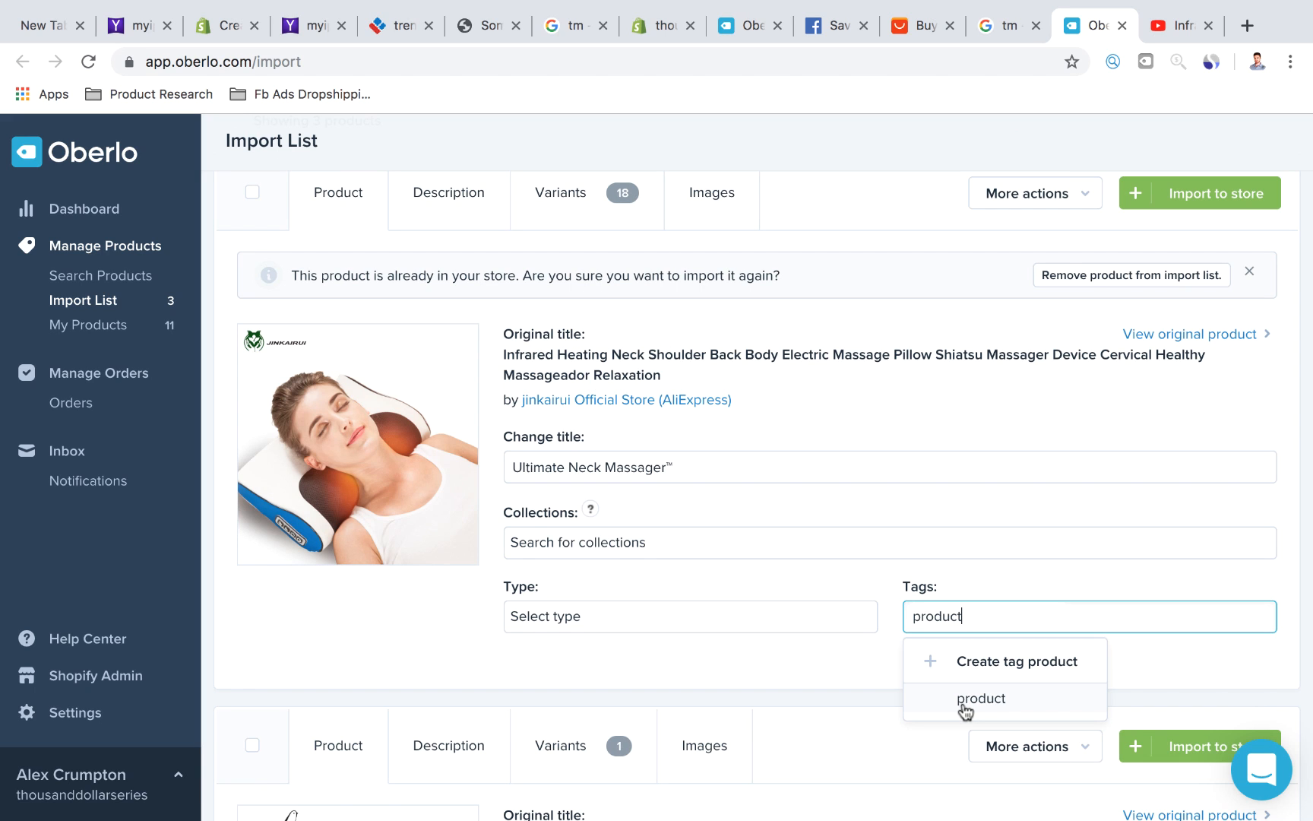
click(962, 699)
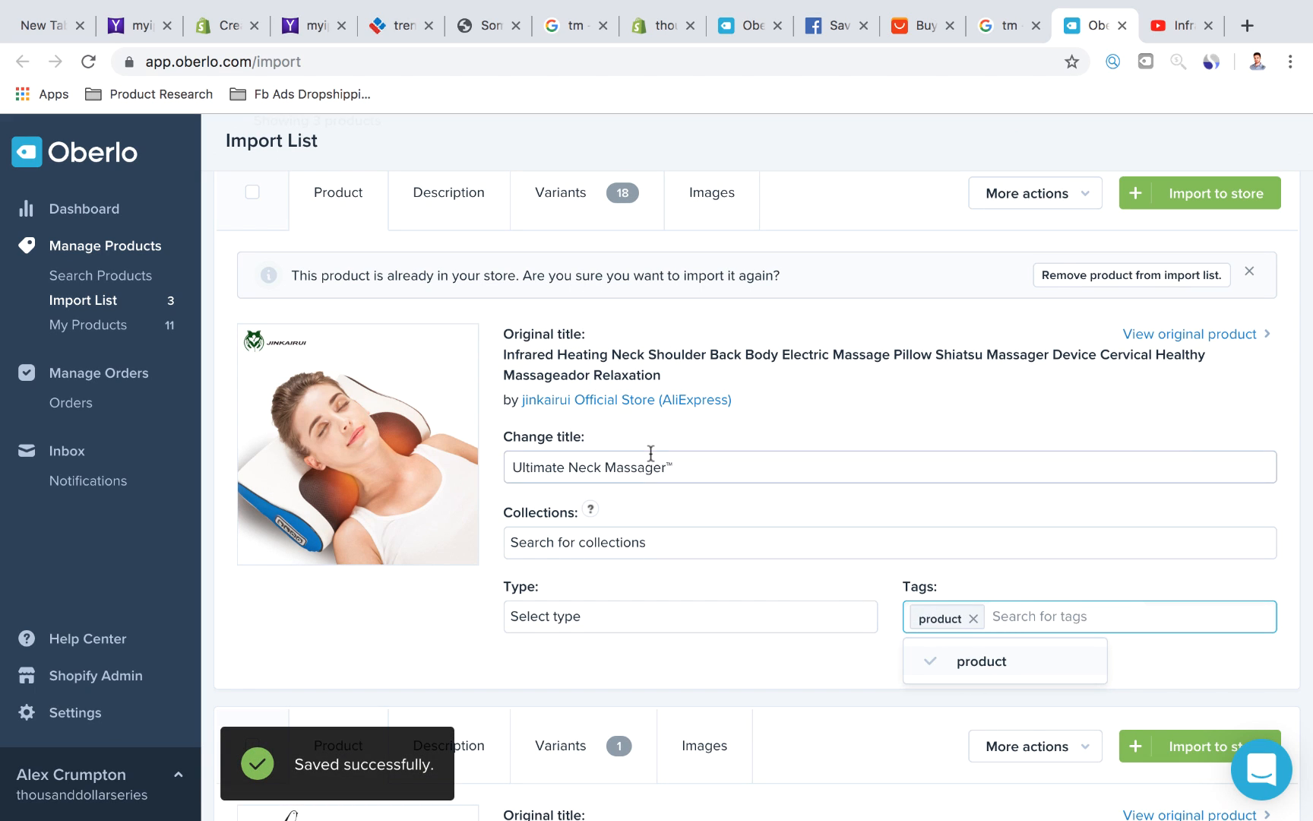
Open the neck massager's description and delete all of the supplier's specification text.
scroll(649, 451, up, 2)
click(424, 273)
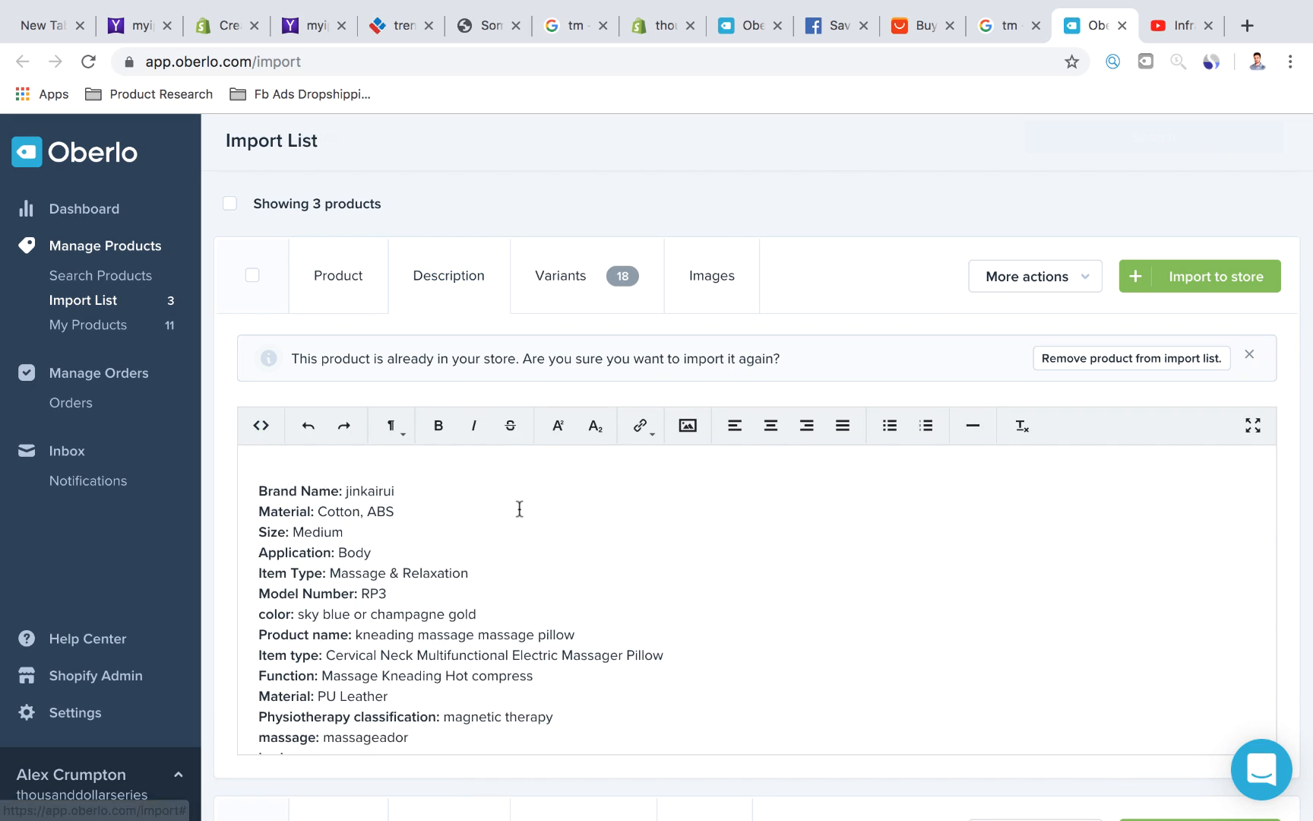
scroll(519, 507, down, 3)
drag(513, 714, 241, 390)
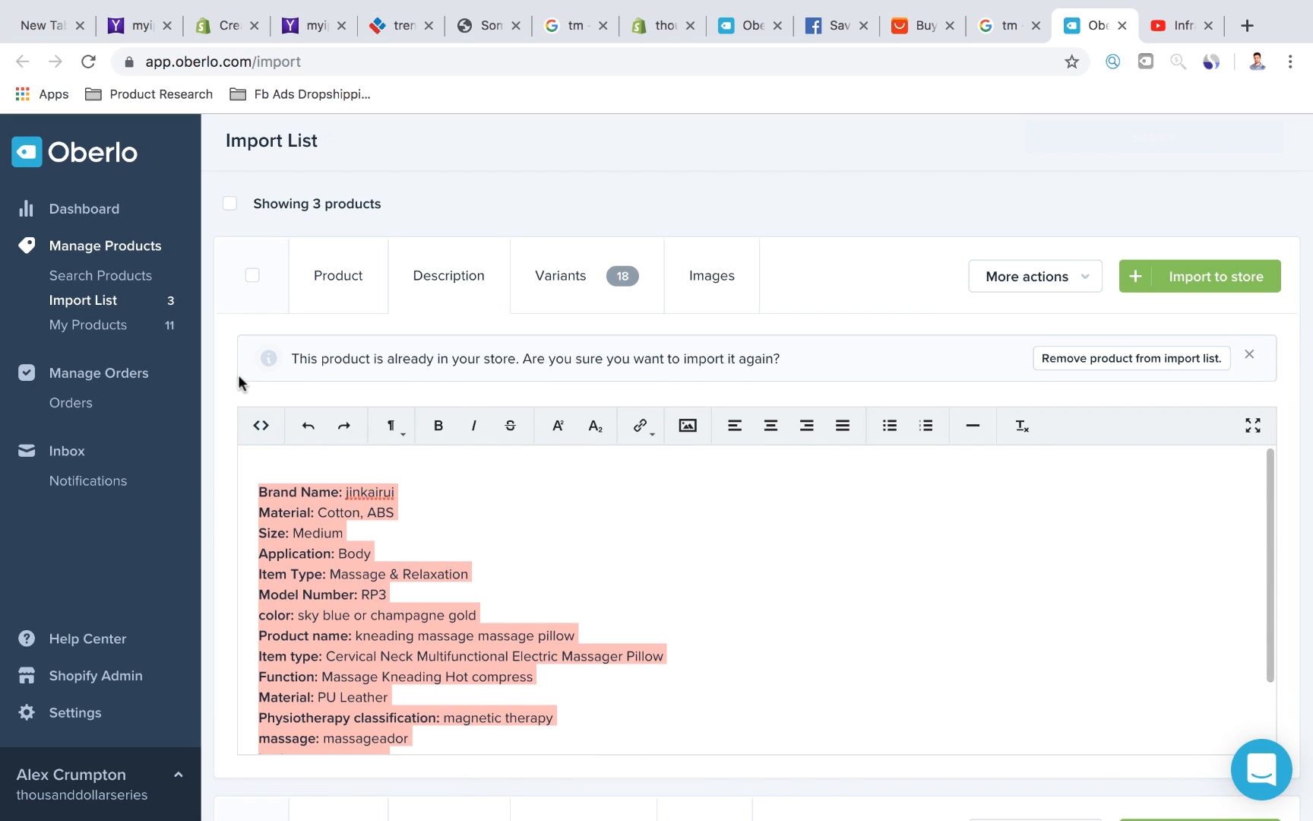
key(BackSpace)
scroll(375, 589, down, 3)
scroll(376, 593, up, 3)
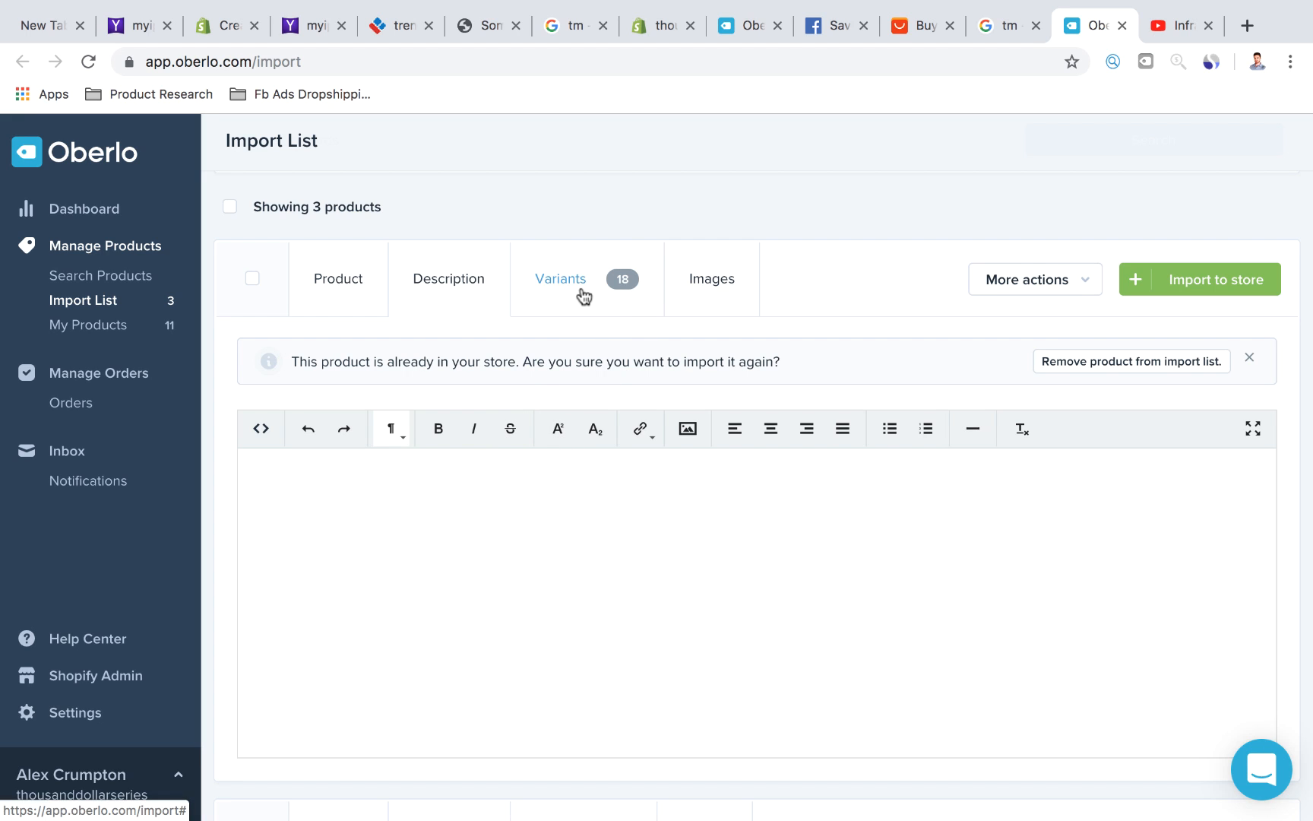
Open the neck massager's variants and examine their images, shipping origins, costs, prices and inventory.
click(542, 299)
scroll(708, 642, down, 3)
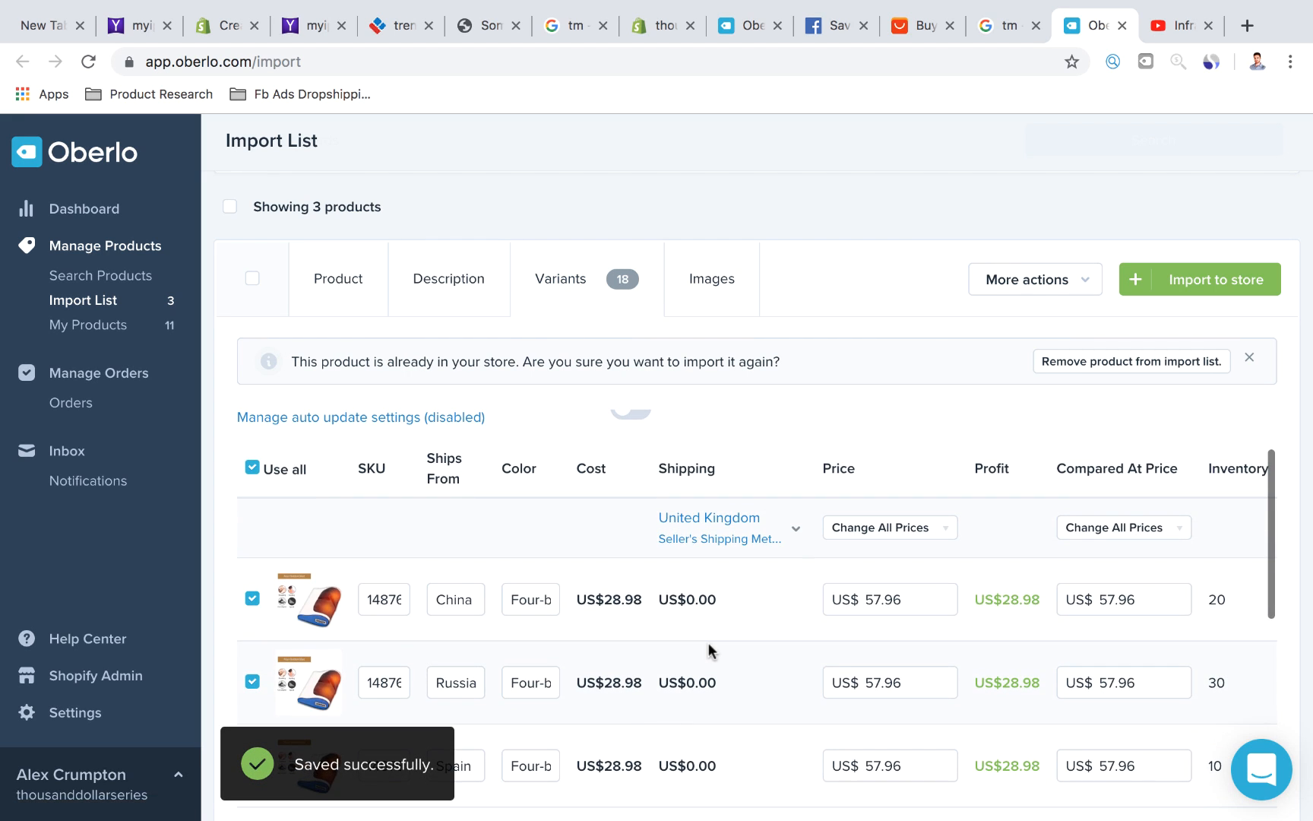
scroll(592, 631, down, 1)
scroll(592, 642, down, 3)
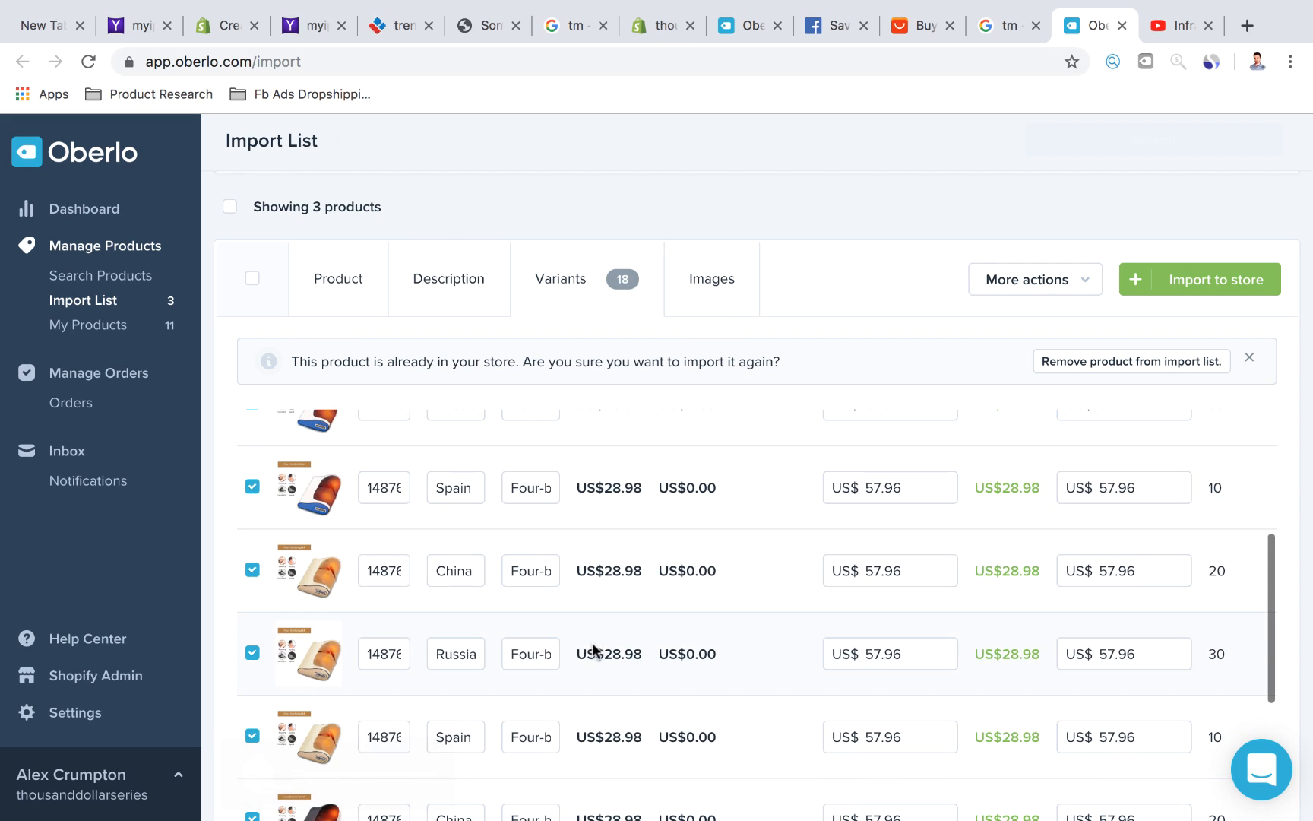
scroll(322, 623, up, 2)
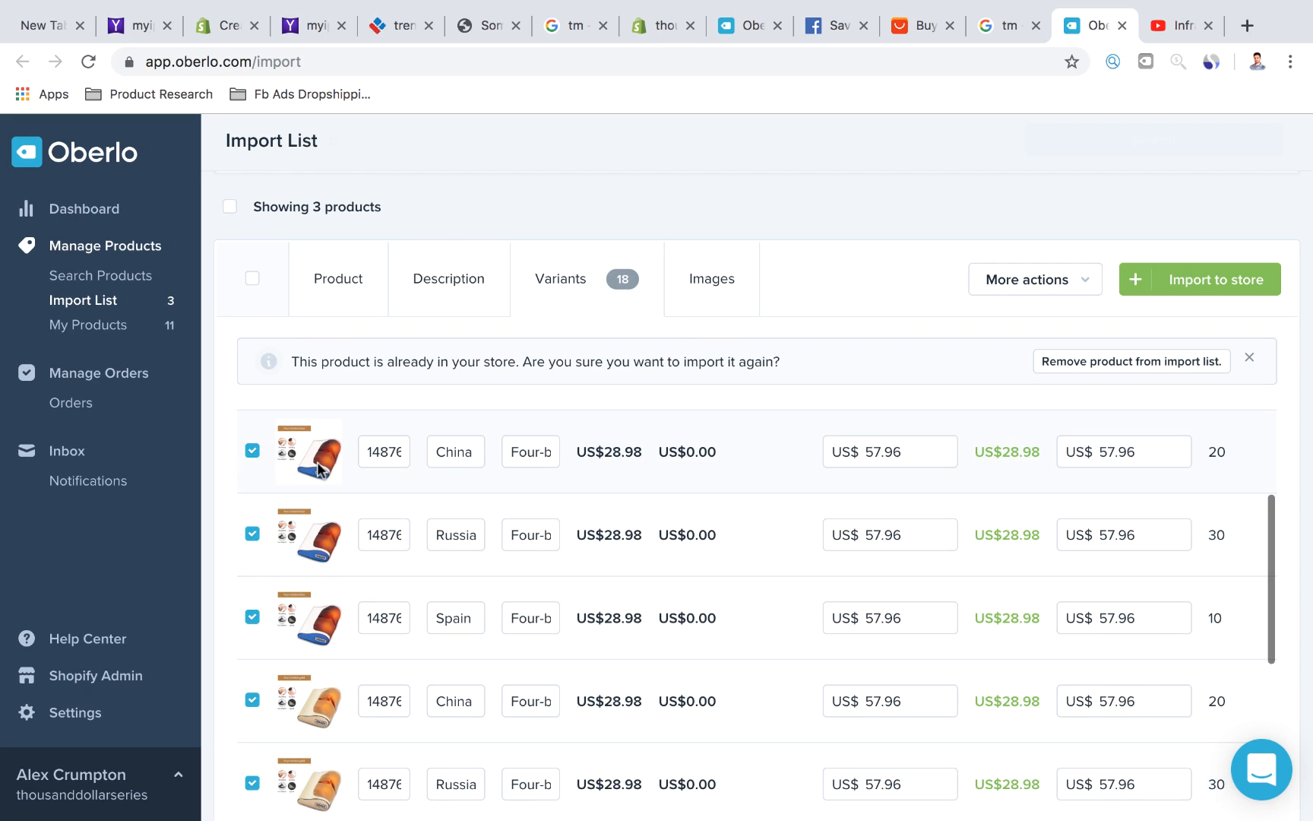
scroll(321, 487, down, 3)
scroll(323, 510, down, 2)
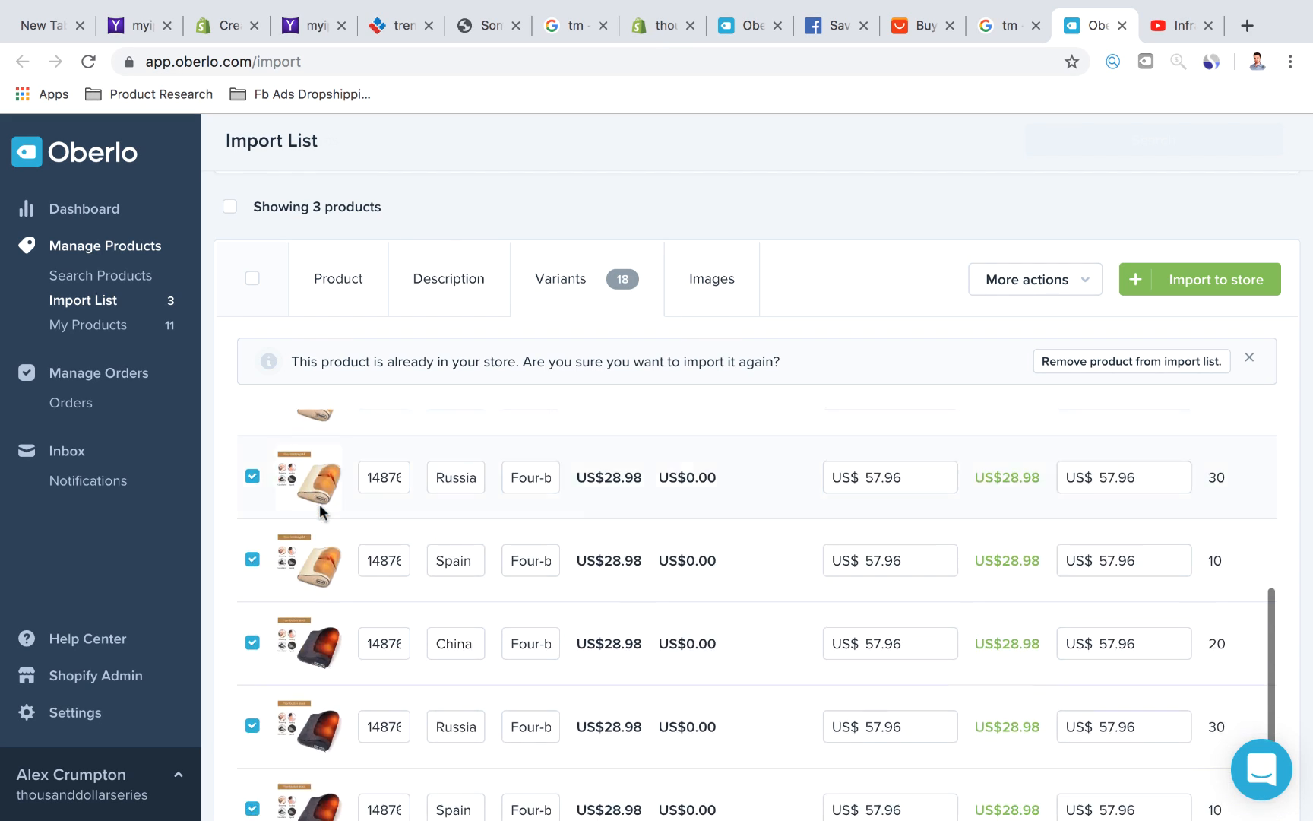
scroll(296, 599, down, 3)
scroll(296, 599, down, 1)
scroll(296, 605, up, 6)
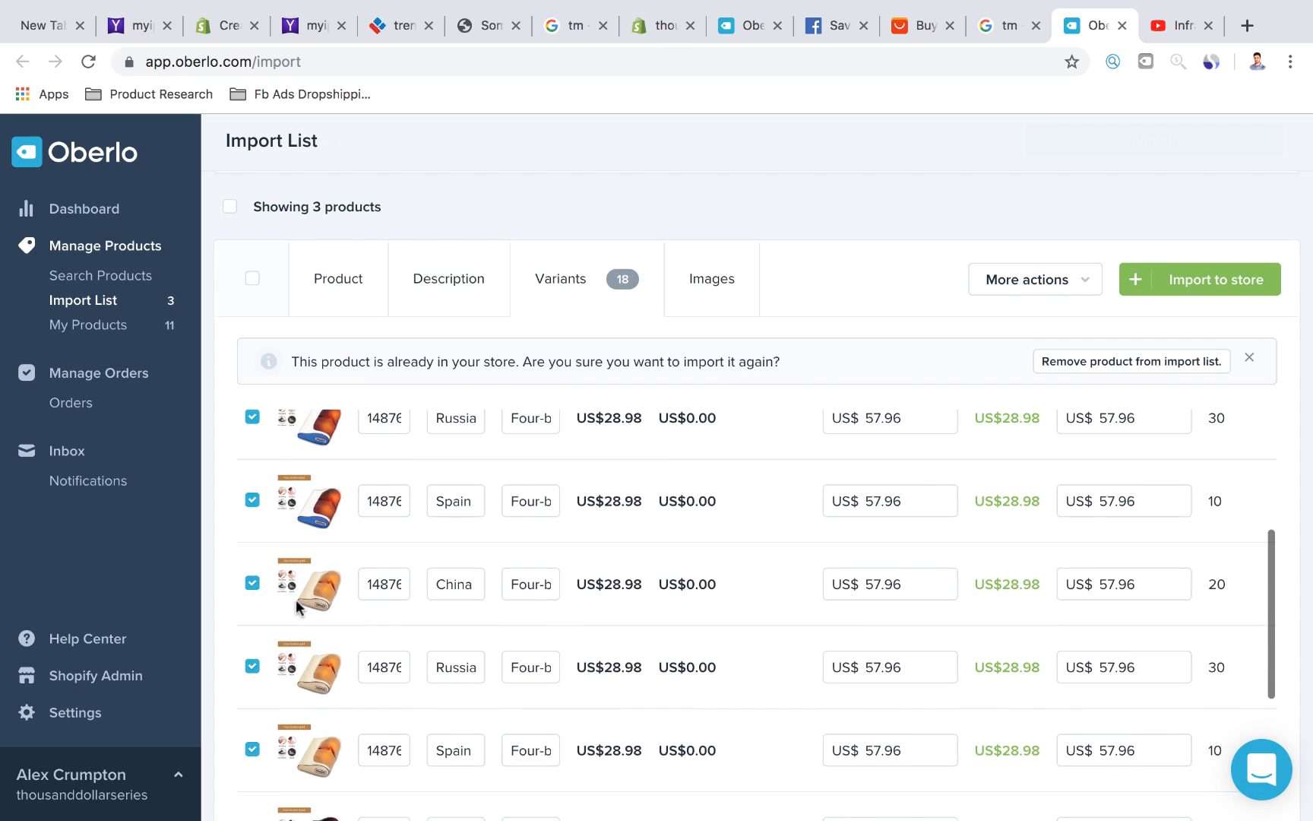
scroll(295, 599, up, 1)
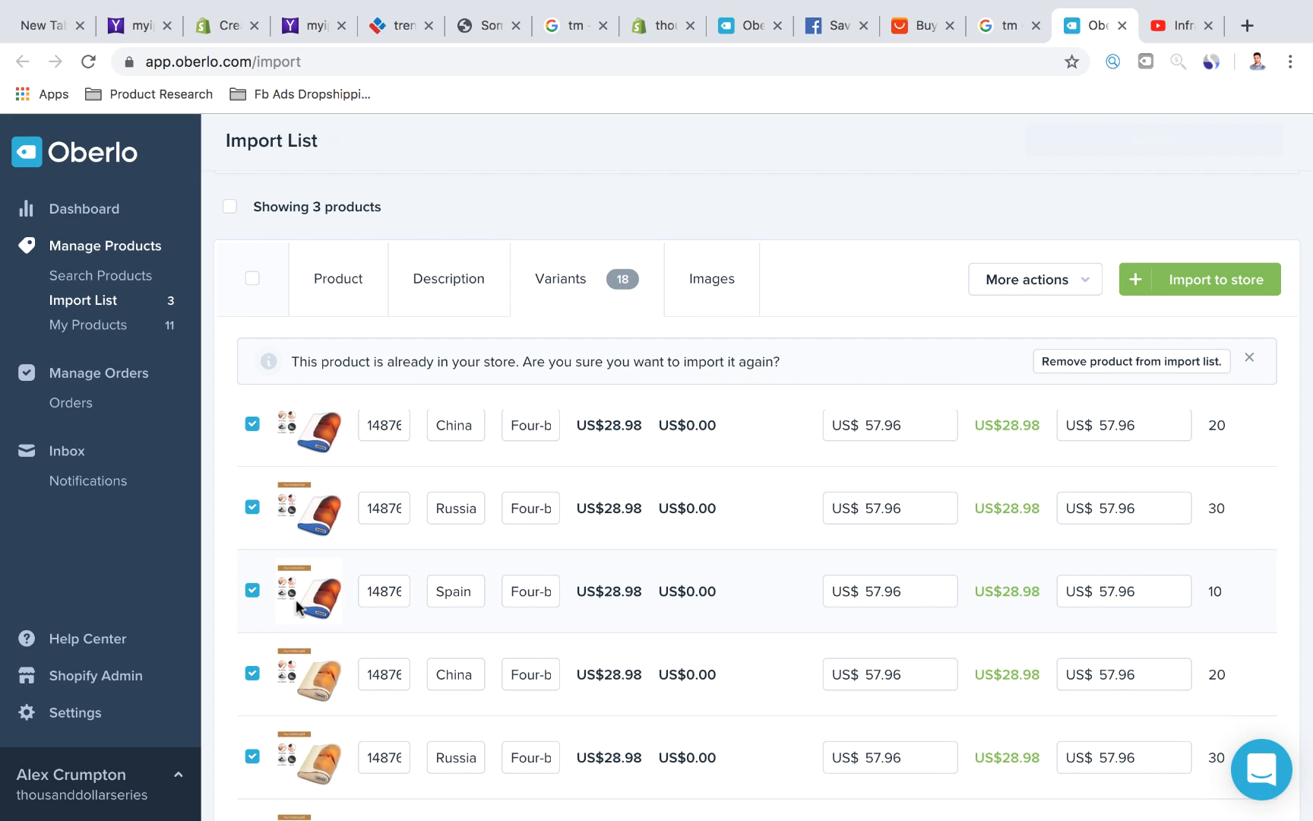
scroll(297, 607, up, 1)
scroll(296, 606, down, 1)
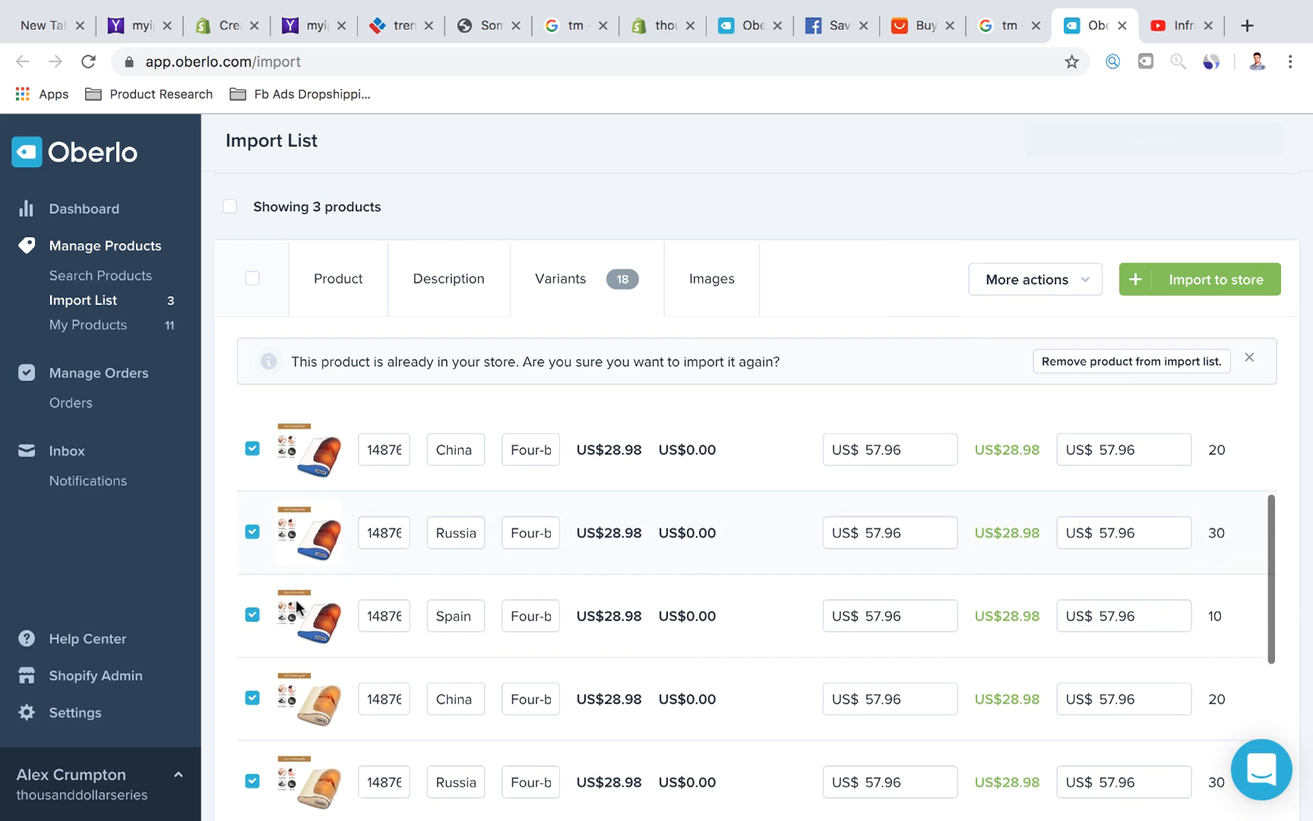
Exclude the blue and beige four-button variants shipping from China, Russia and Spain from the import.
scroll(296, 607, up, 1)
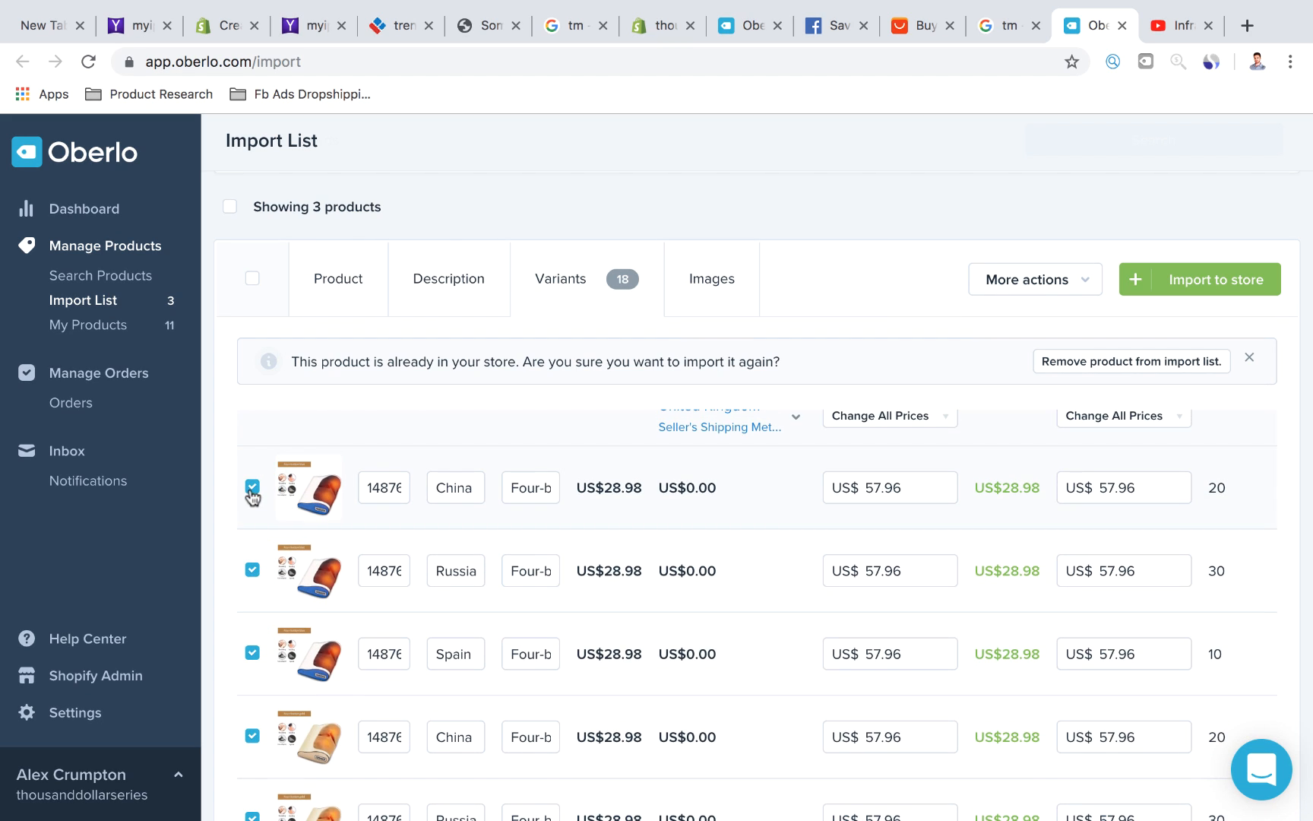
scroll(255, 580, down, 1)
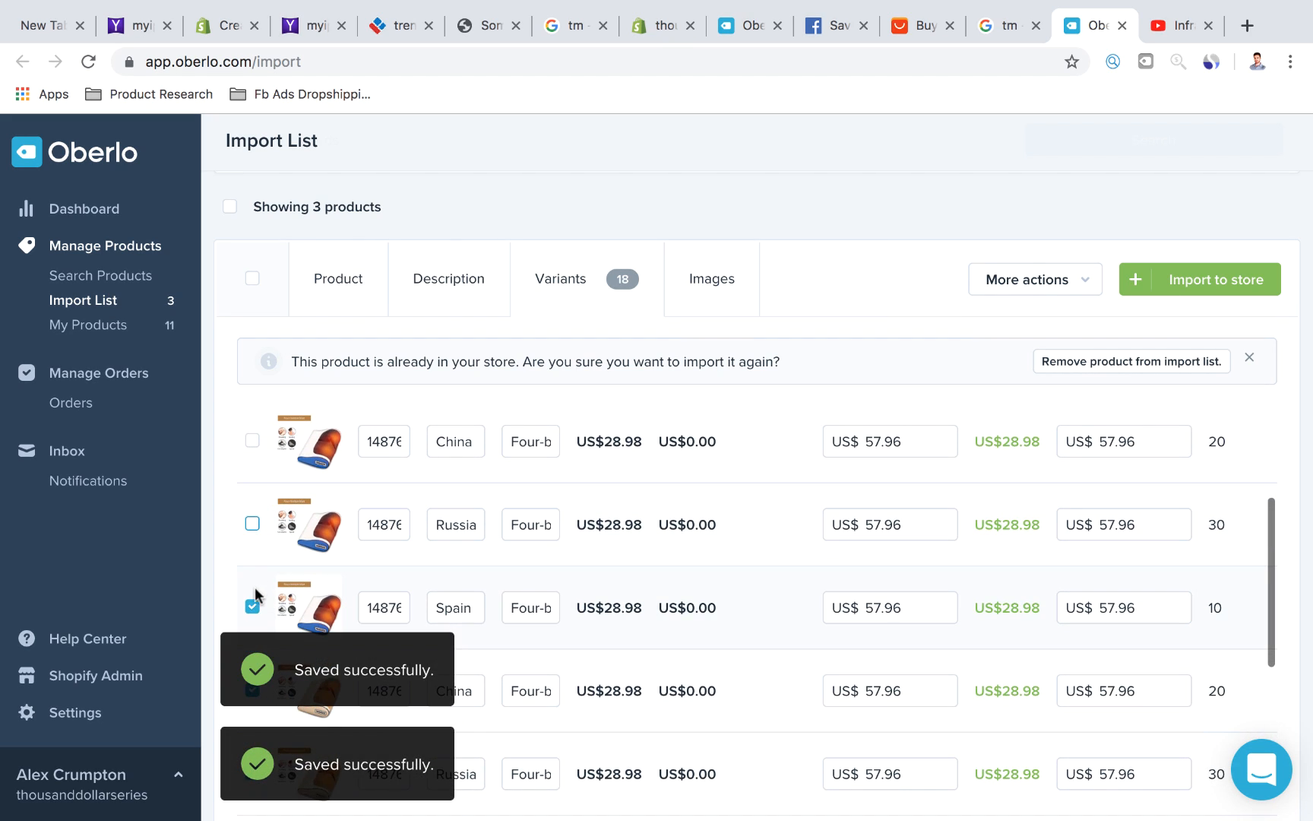
click(253, 610)
scroll(253, 608, down, 2)
scroll(278, 494, down, 3)
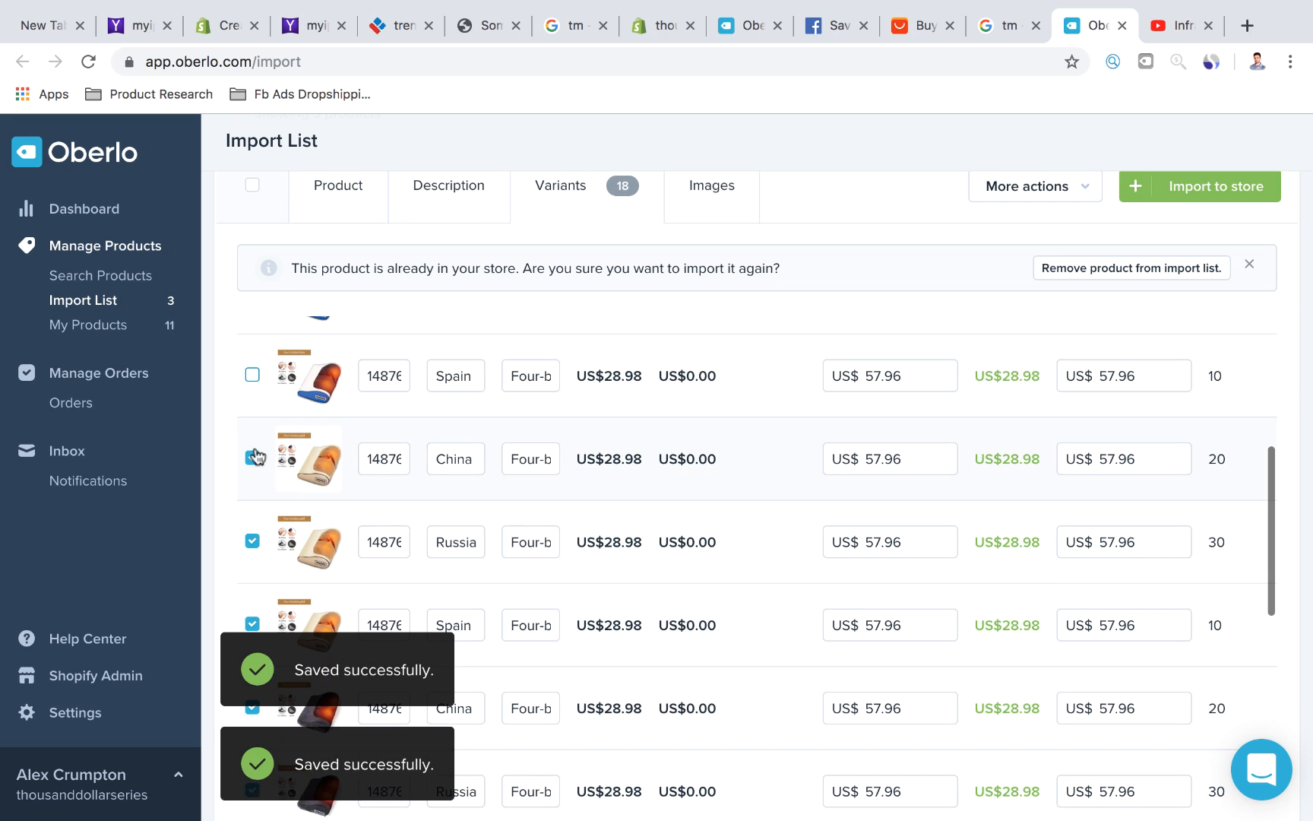
click(255, 460)
click(253, 540)
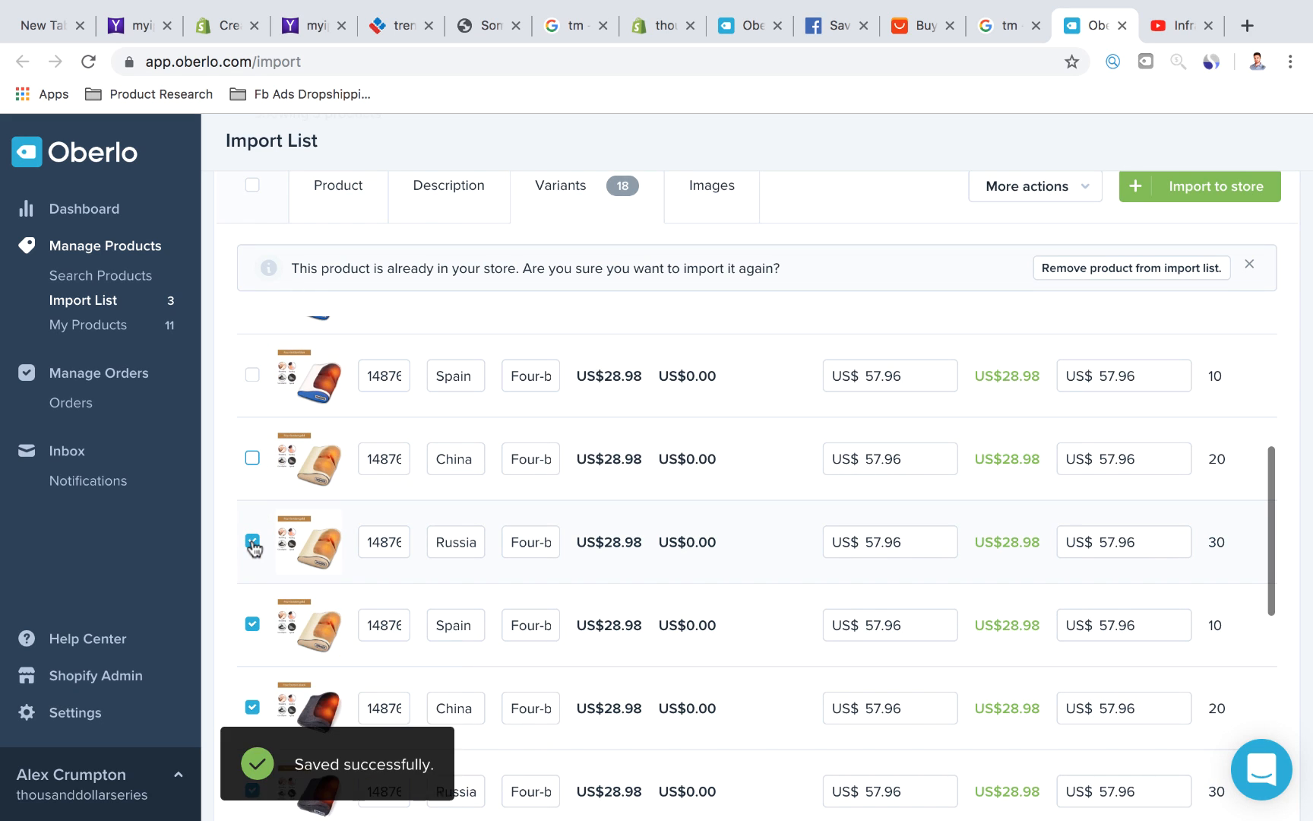
scroll(254, 542, down, 3)
click(252, 489)
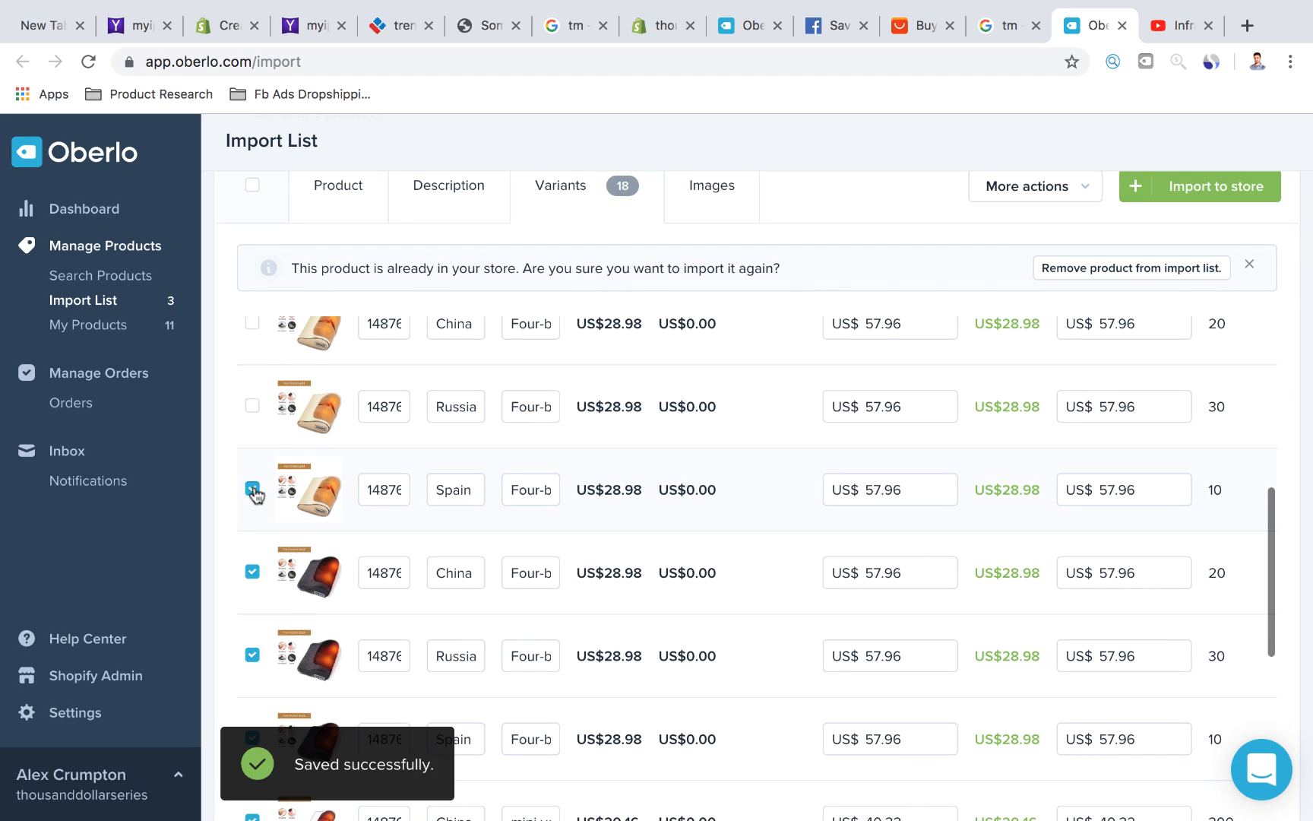
Exclude the black four-button variants shipping from China, Russia and Spain from the import.
scroll(256, 493, down, 2)
click(253, 459)
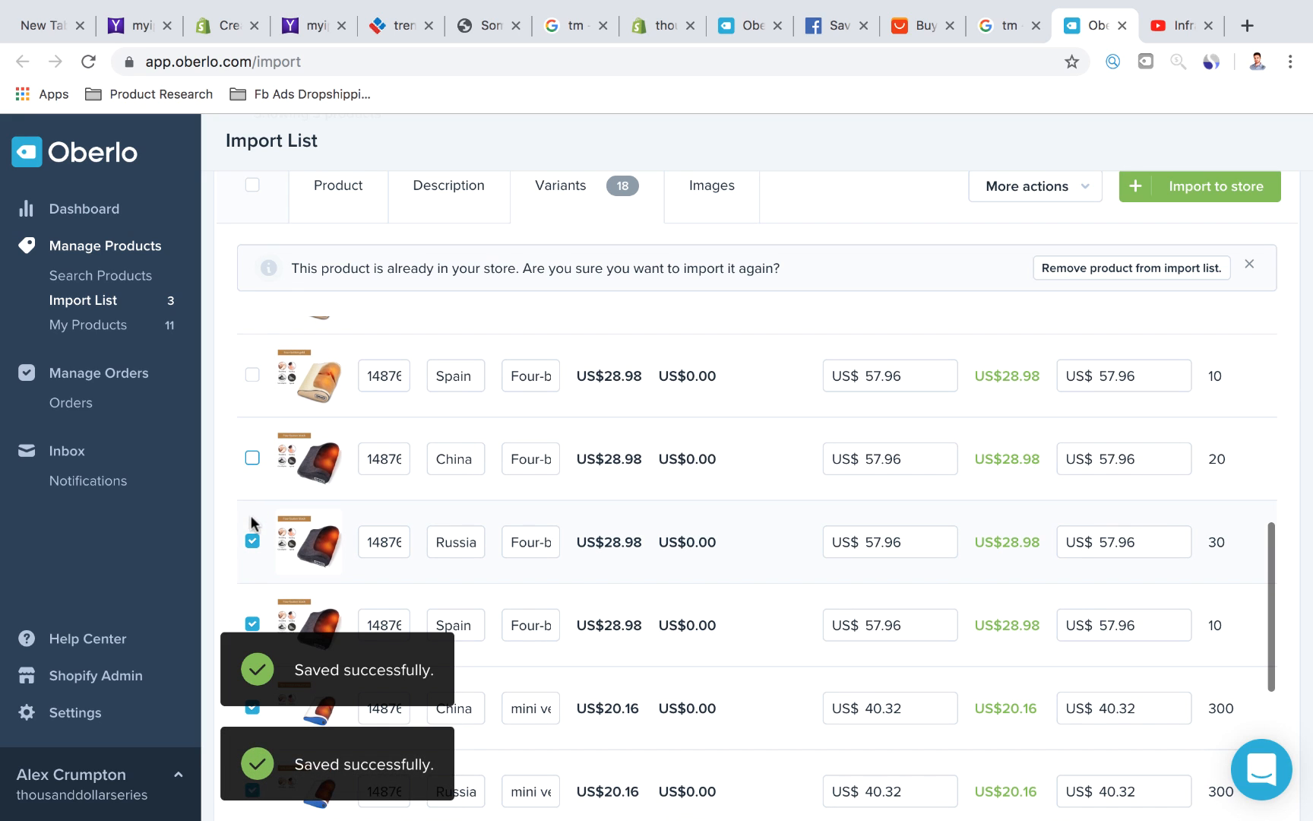
click(253, 541)
scroll(251, 532, down, 3)
click(252, 463)
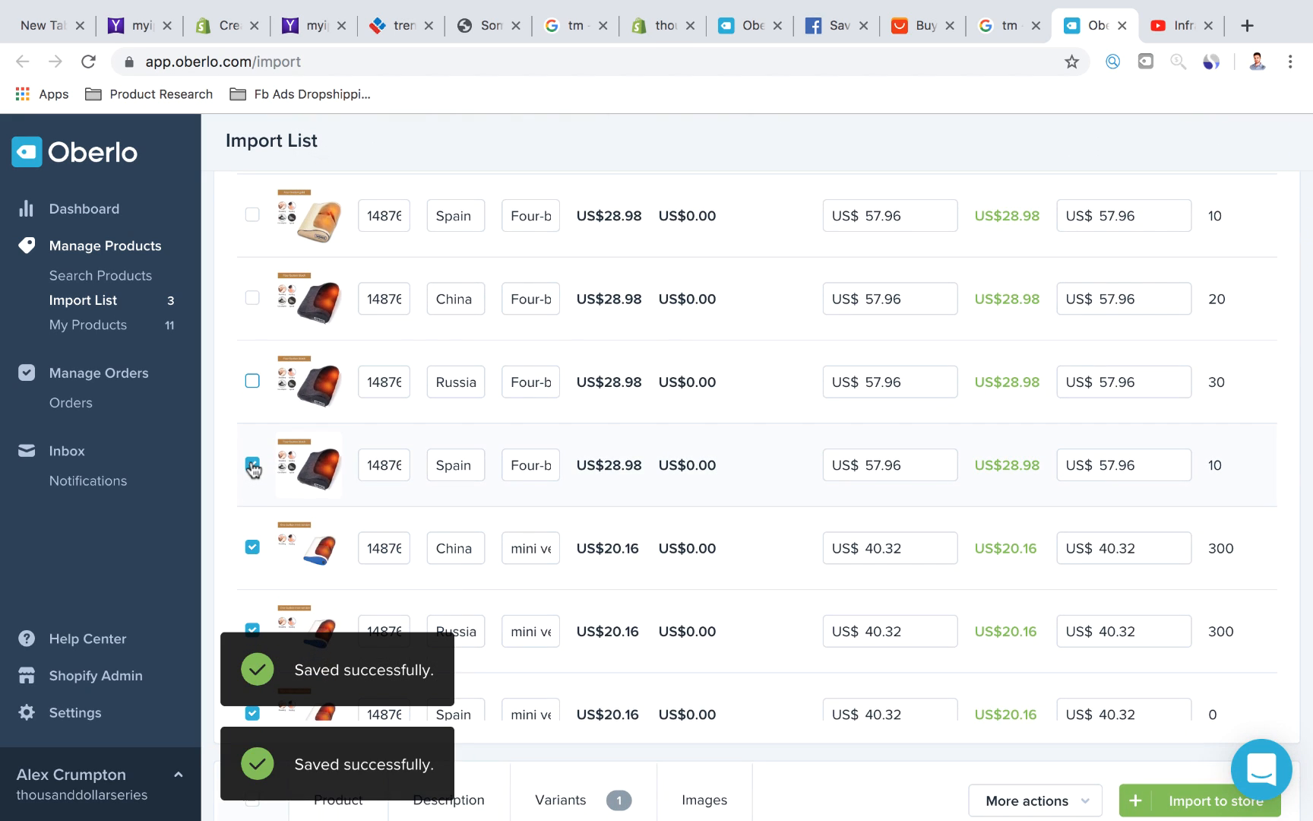
Keep the mini version variants selected and exclude all beige and black six-button variants from the import.
scroll(253, 465, down, 5)
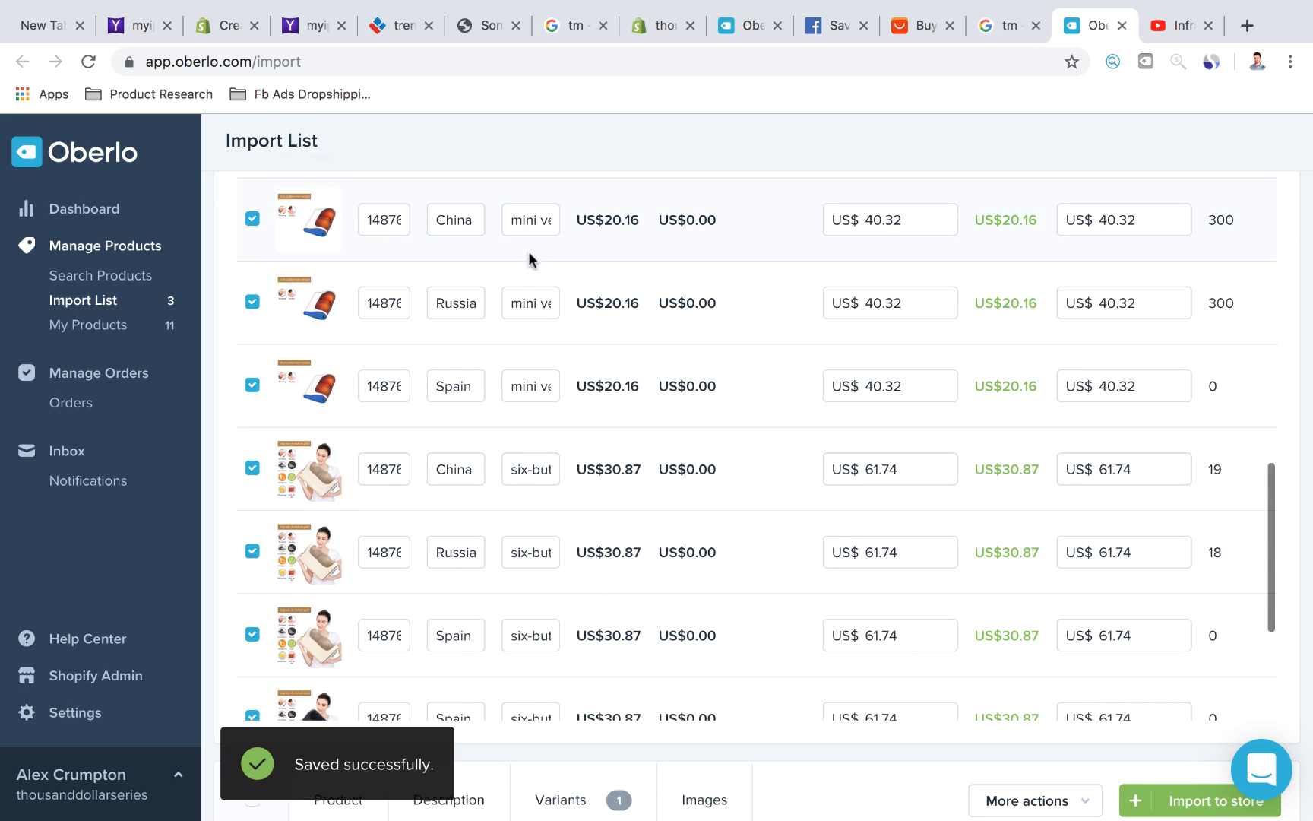
scroll(587, 348, down, 1)
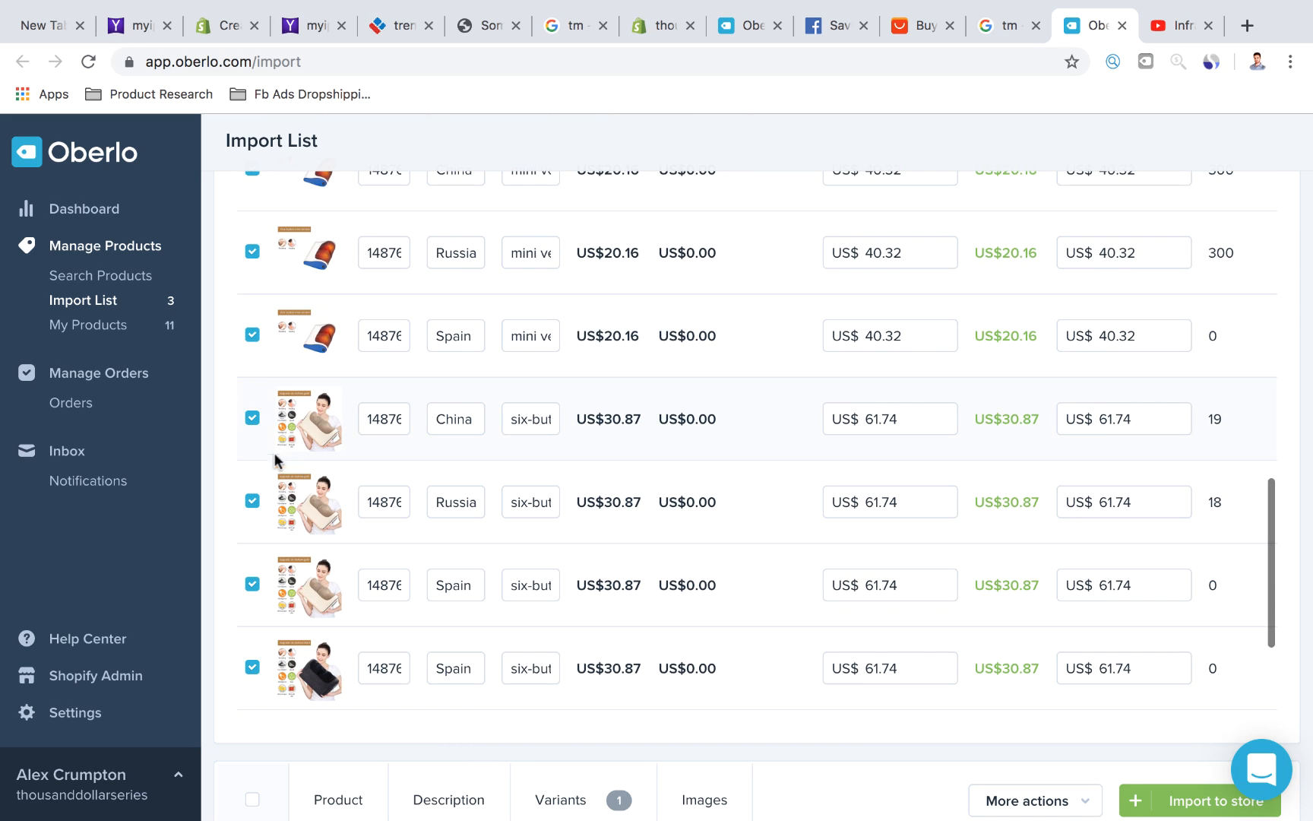
click(252, 419)
click(252, 502)
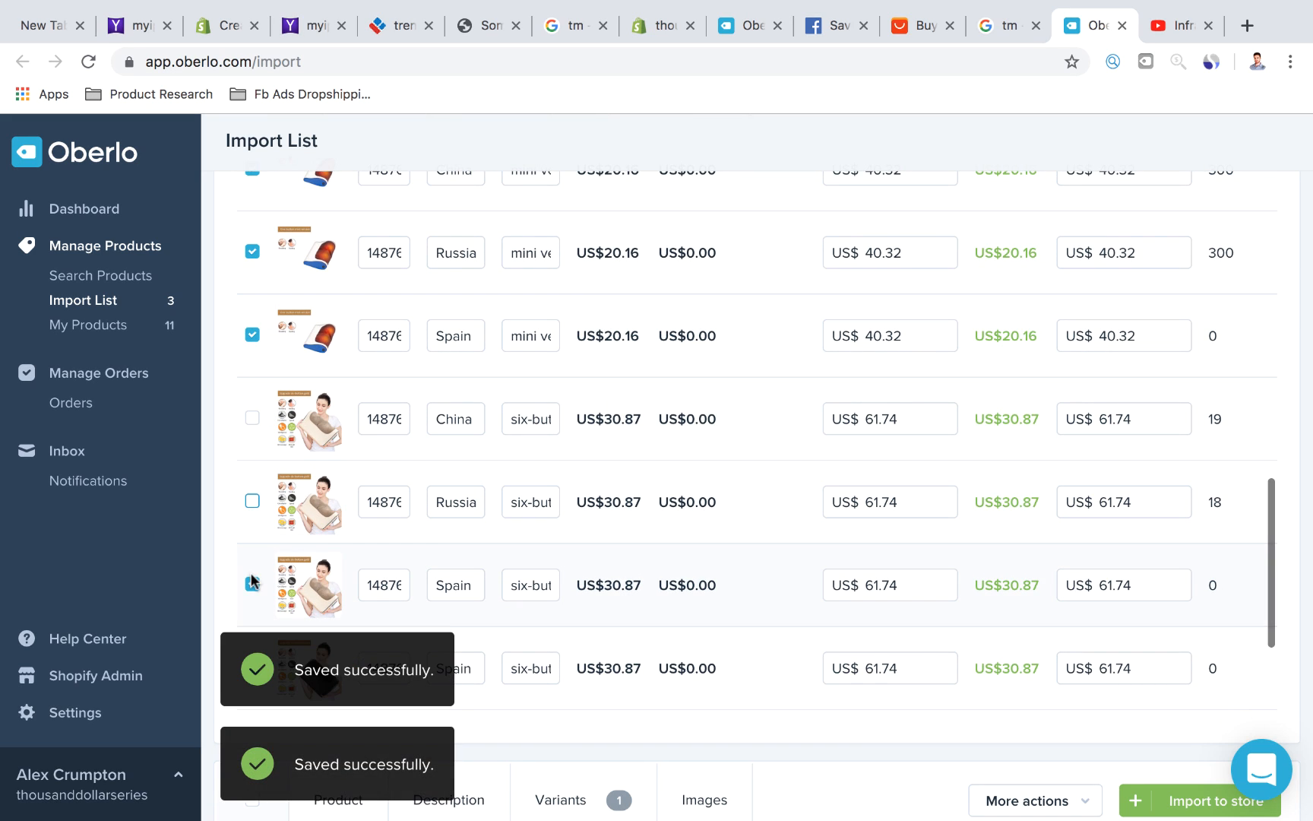
scroll(253, 590, down, 2)
click(254, 517)
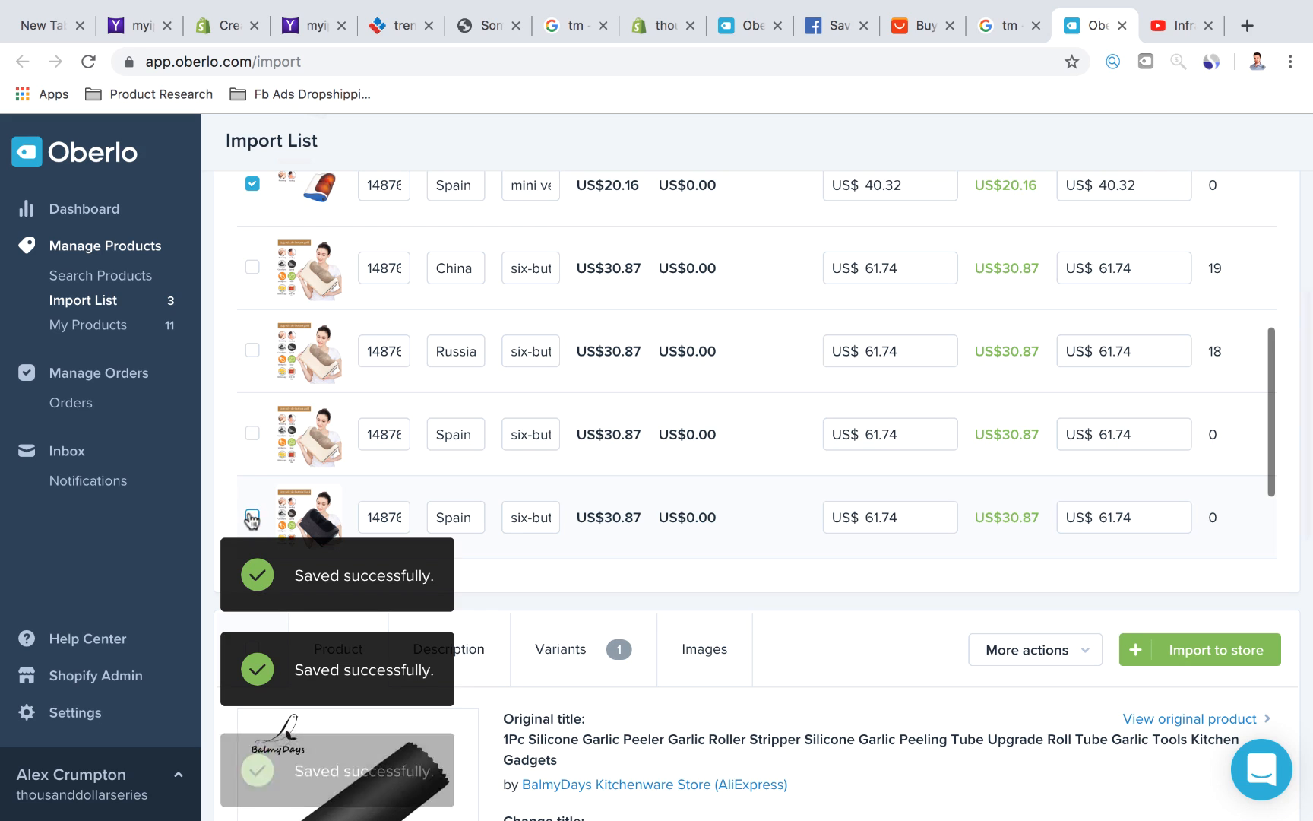
scroll(253, 519, down, 2)
click(253, 435)
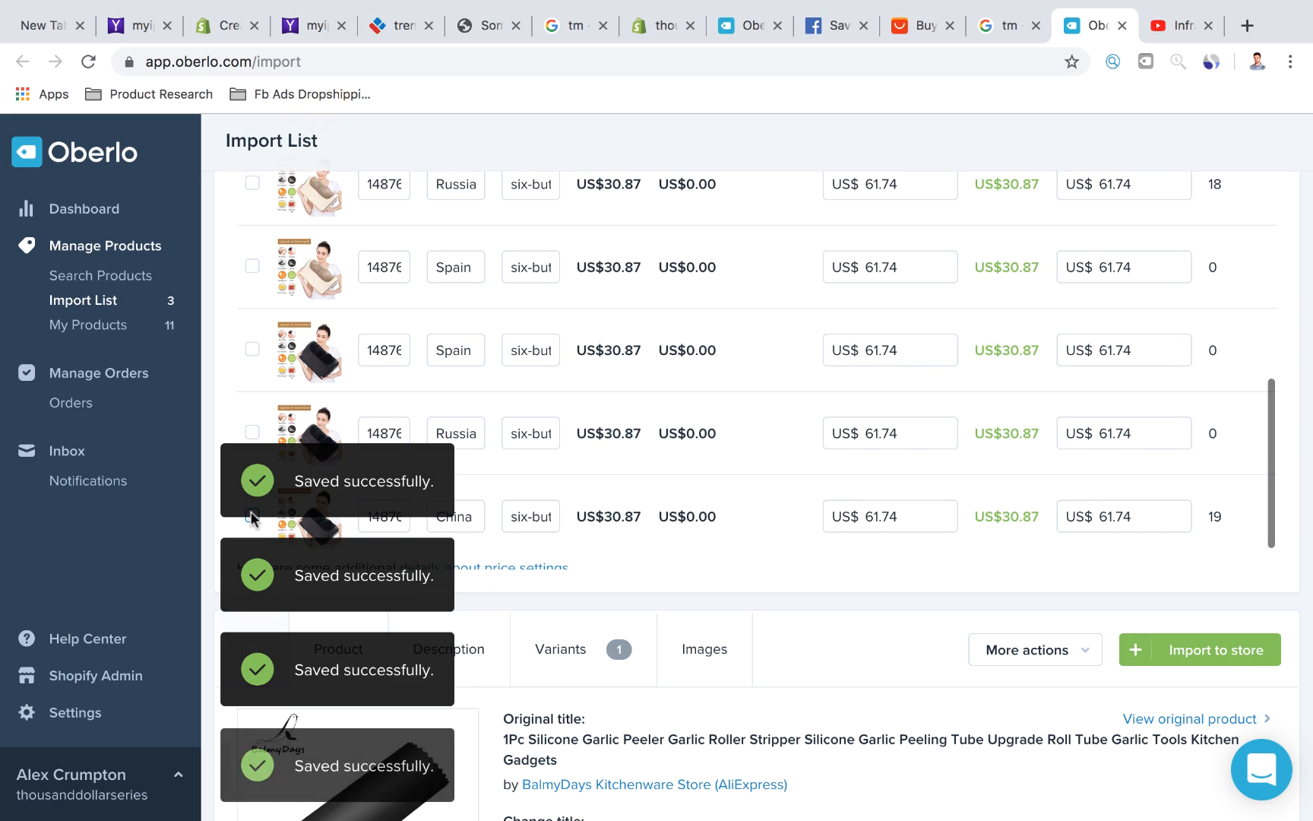
click(252, 515)
scroll(346, 367, down, 1)
Review the mini version variants still selected, comparing their shipping origins, prices and inventory.
scroll(347, 367, up, 9)
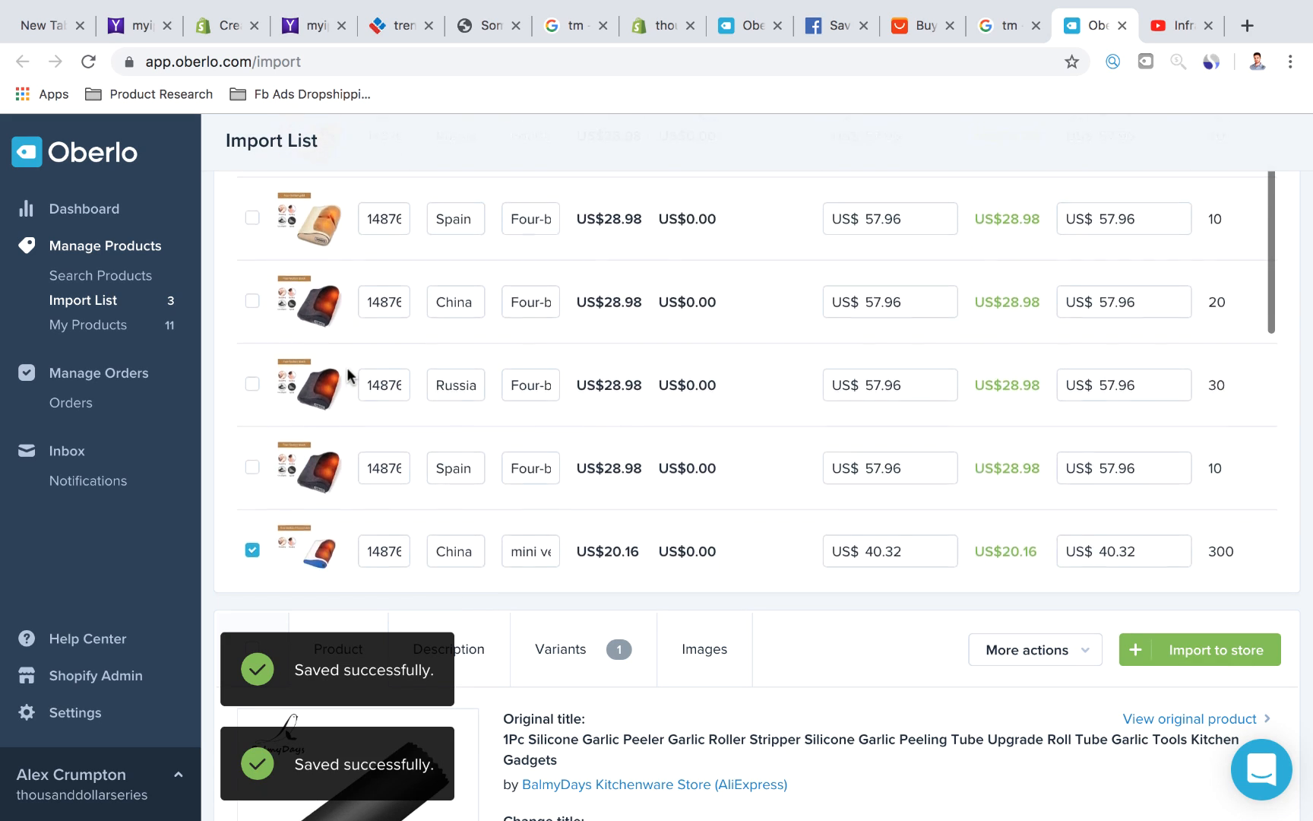
scroll(587, 355, down, 3)
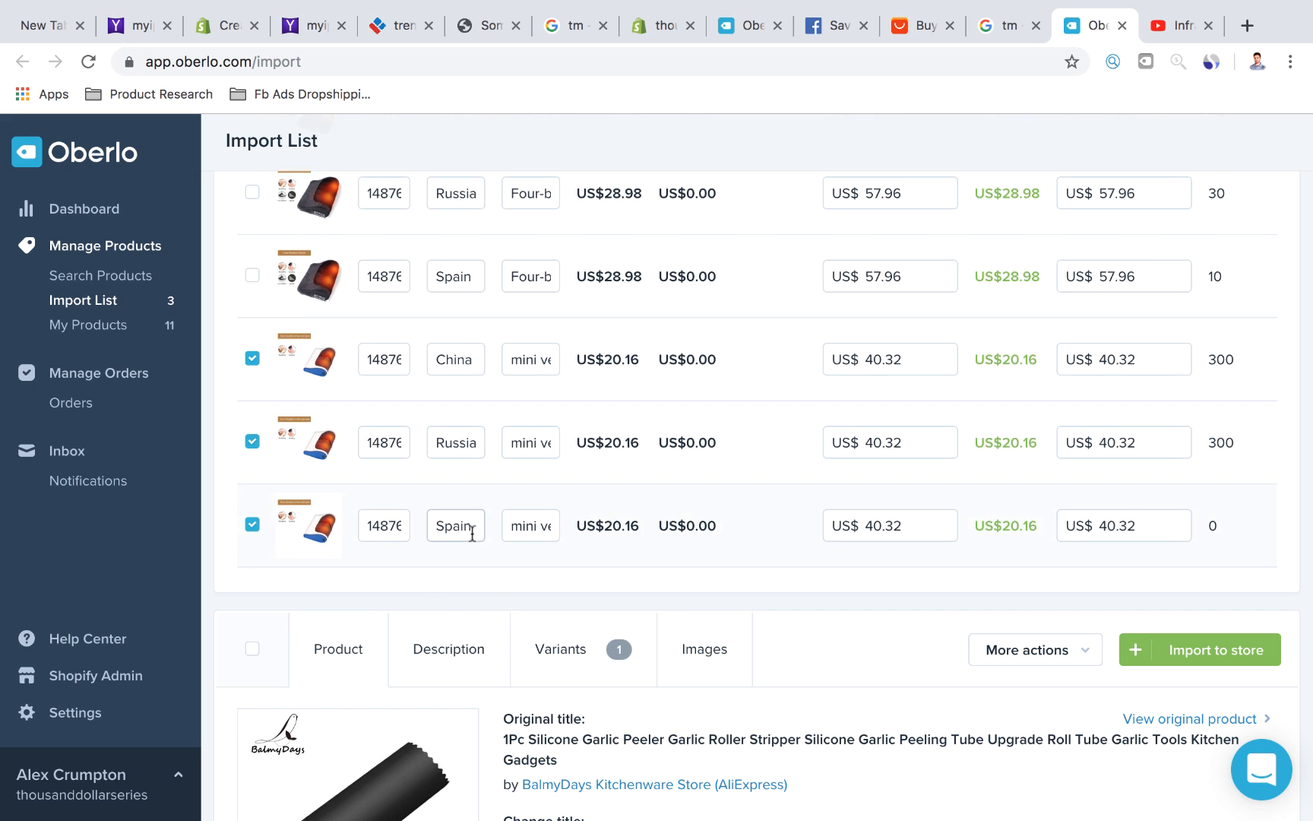
scroll(475, 525, down, 1)
scroll(430, 522, up, 2)
scroll(427, 523, down, 1)
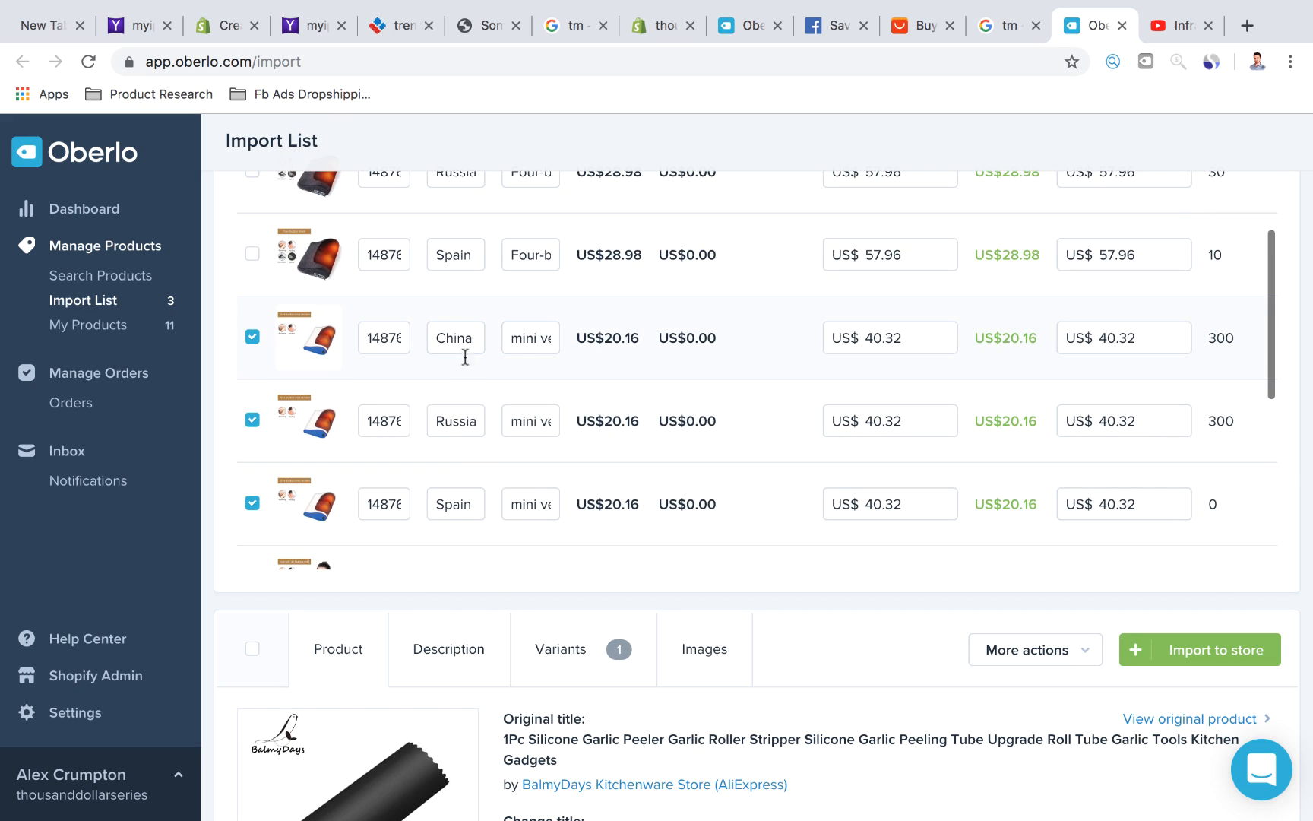
Set the selling price of all neck massager variants to US$55.95 in bulk.
scroll(503, 453, up, 1)
scroll(503, 450, up, 4)
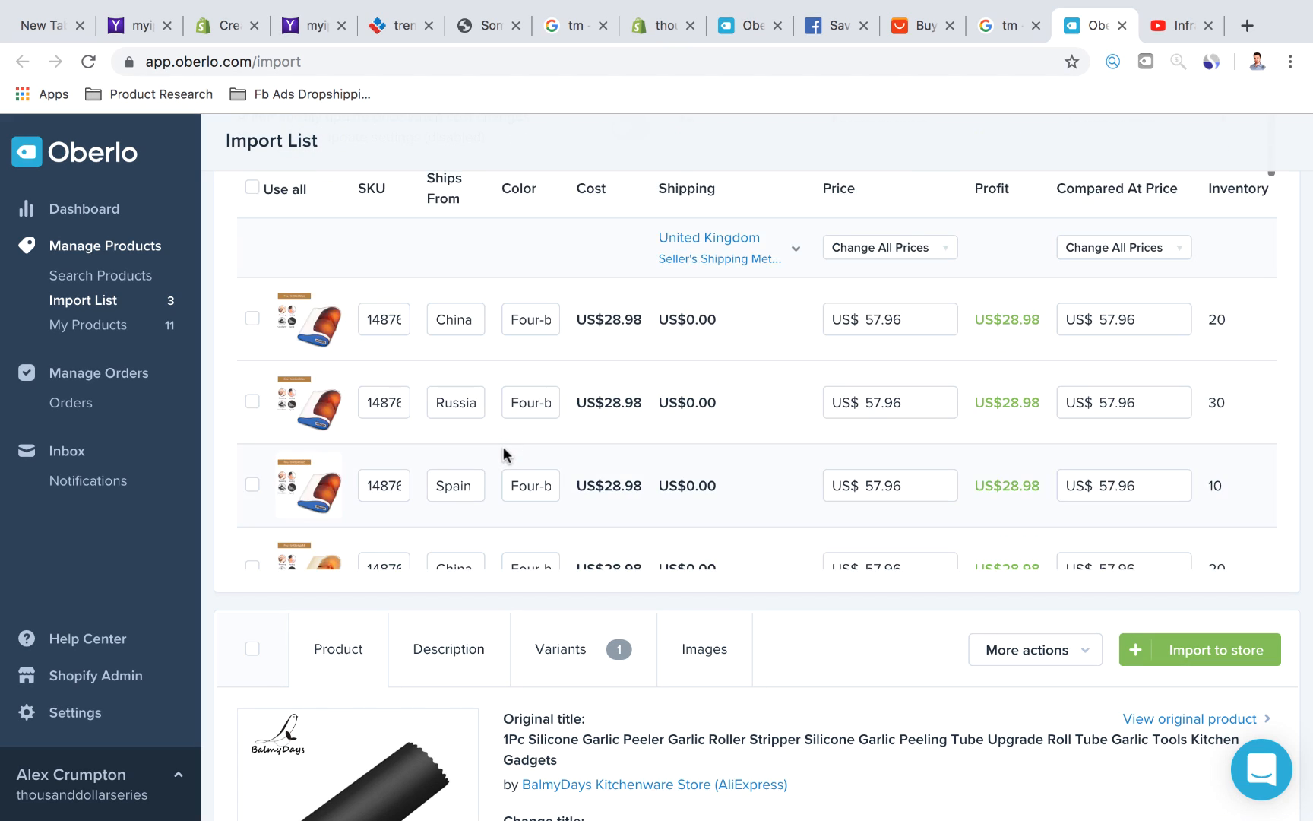
click(940, 249)
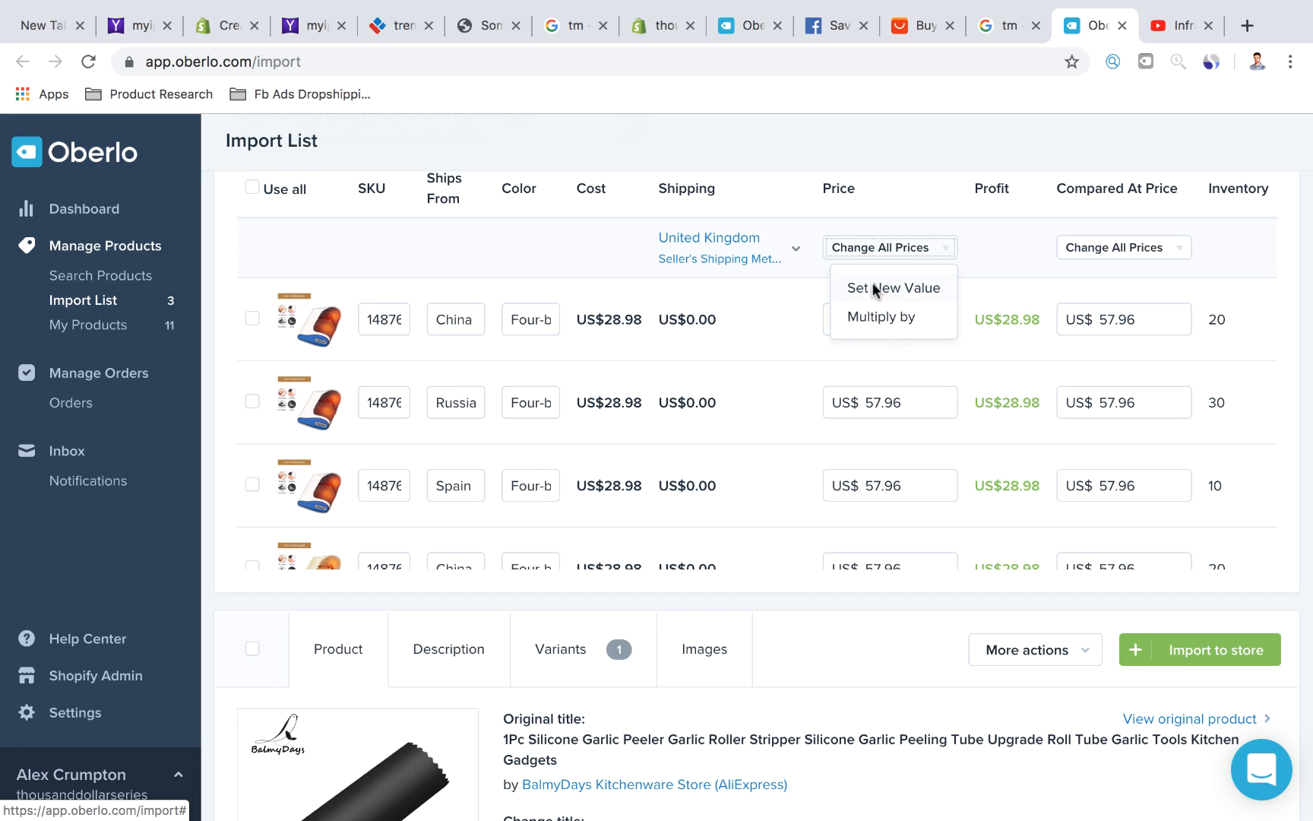
click(870, 286)
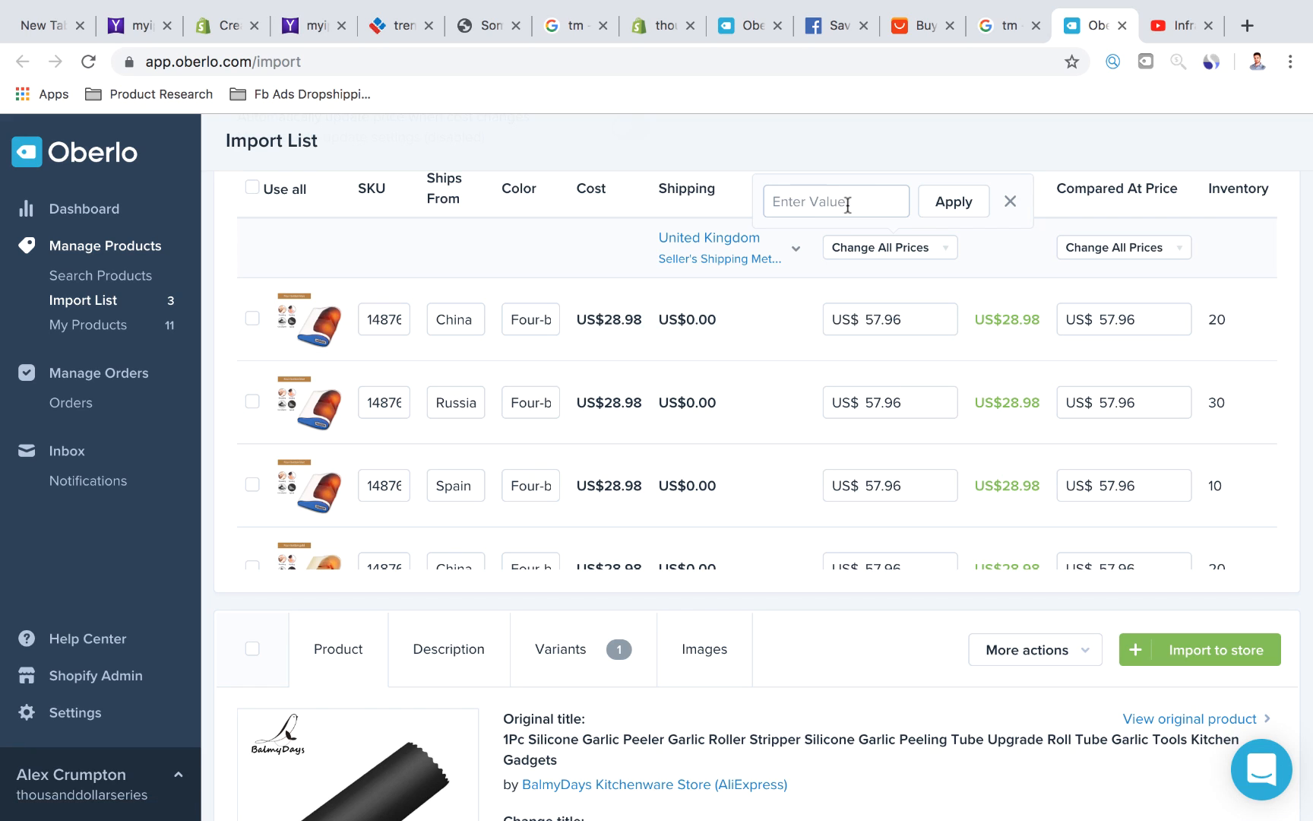
text(55.95)
click(954, 202)
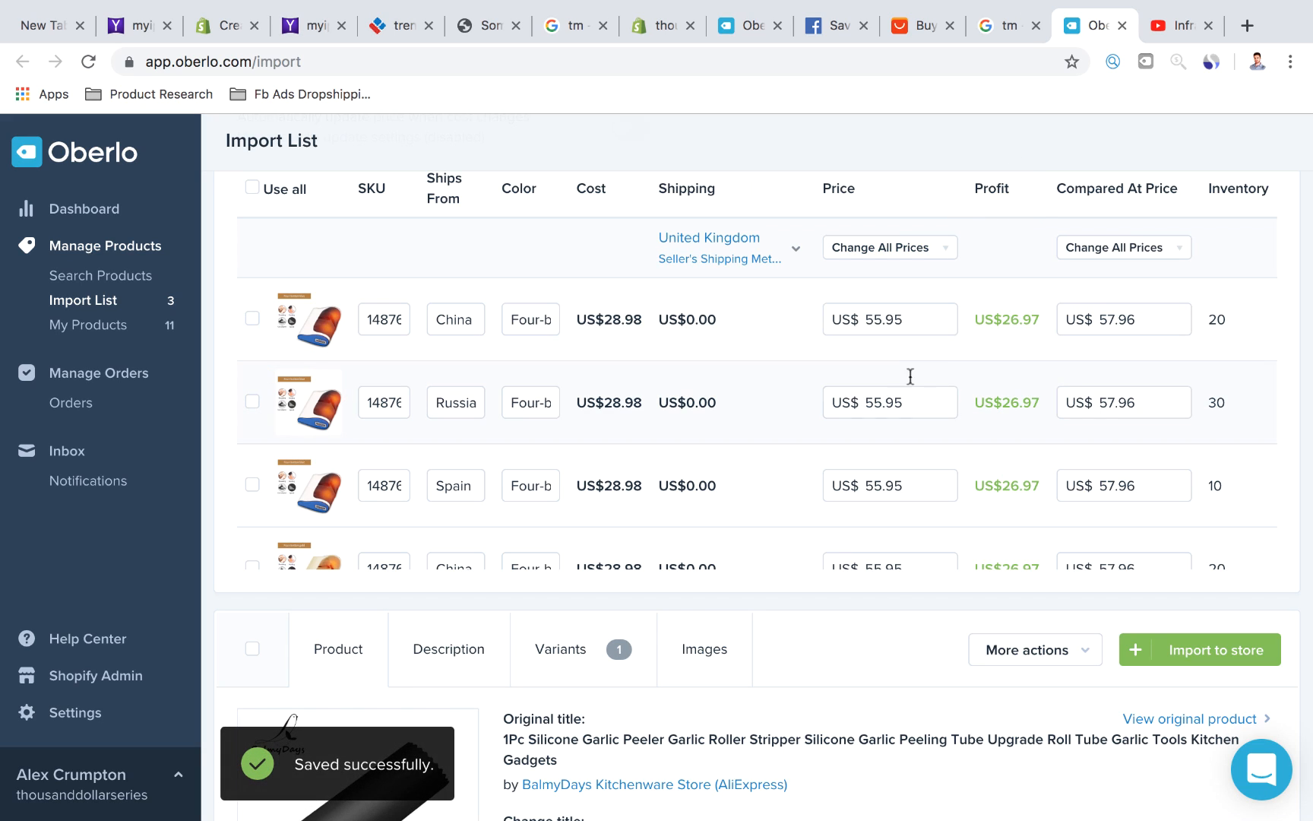
Set the compared-at price of all neck massager variants to US$109.95 in bulk.
click(1114, 255)
click(1108, 290)
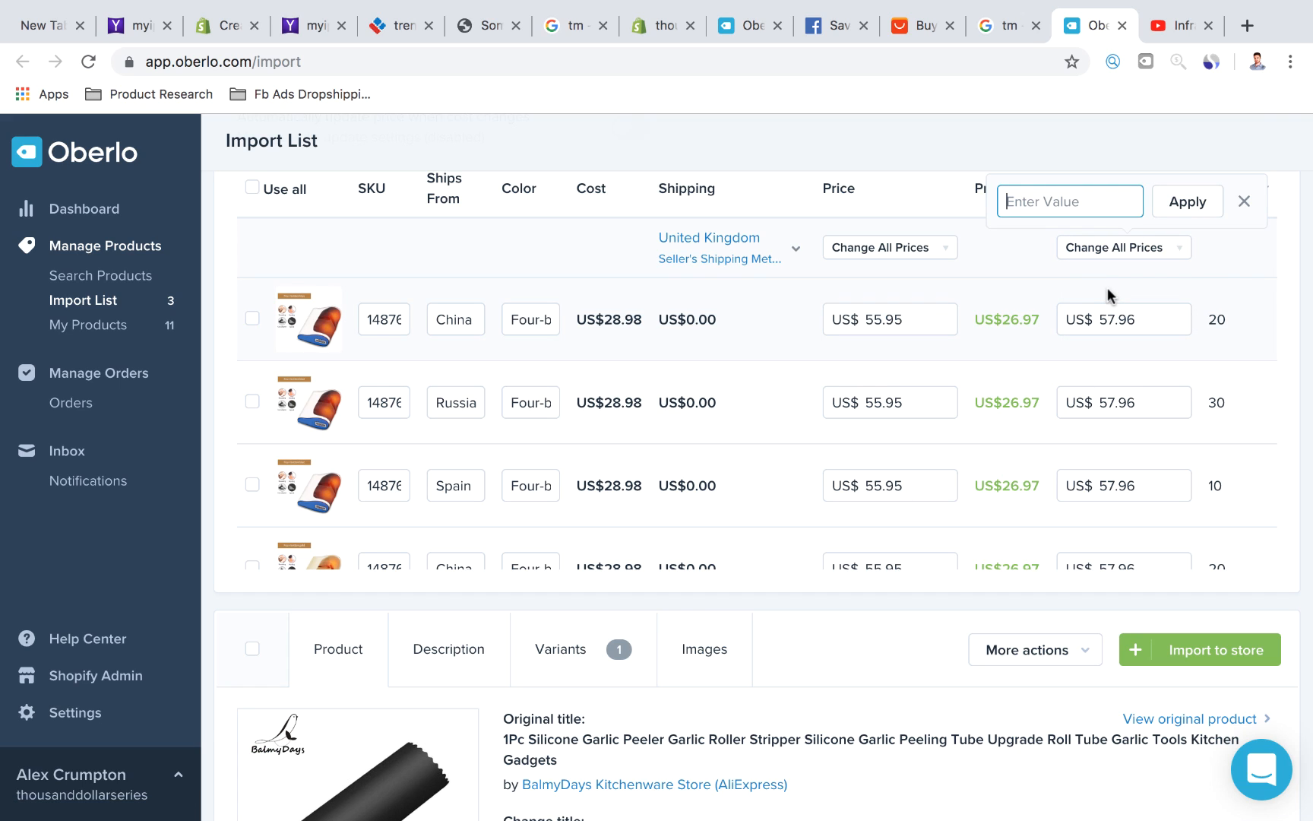
text(§09)
click(1015, 197)
key(BackSpace)
text(1)
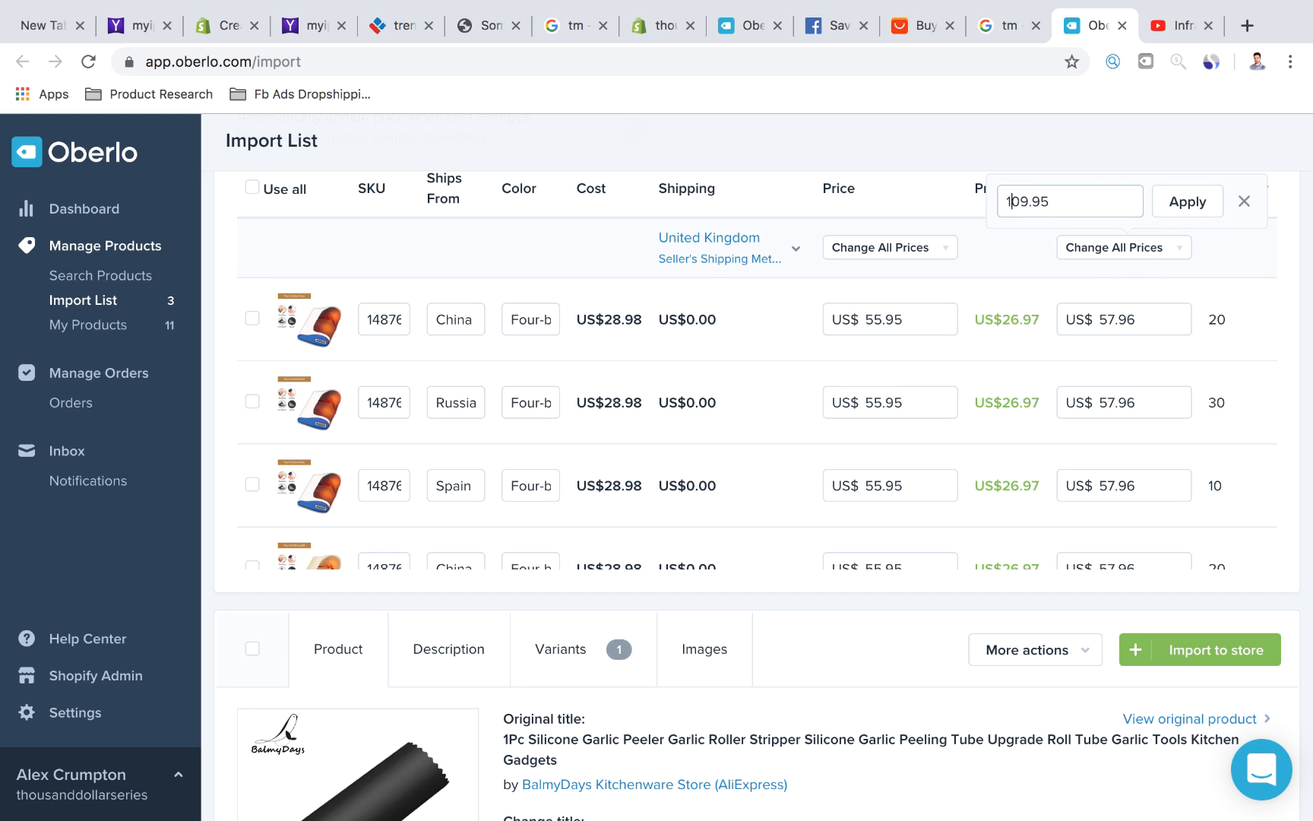
click(1180, 206)
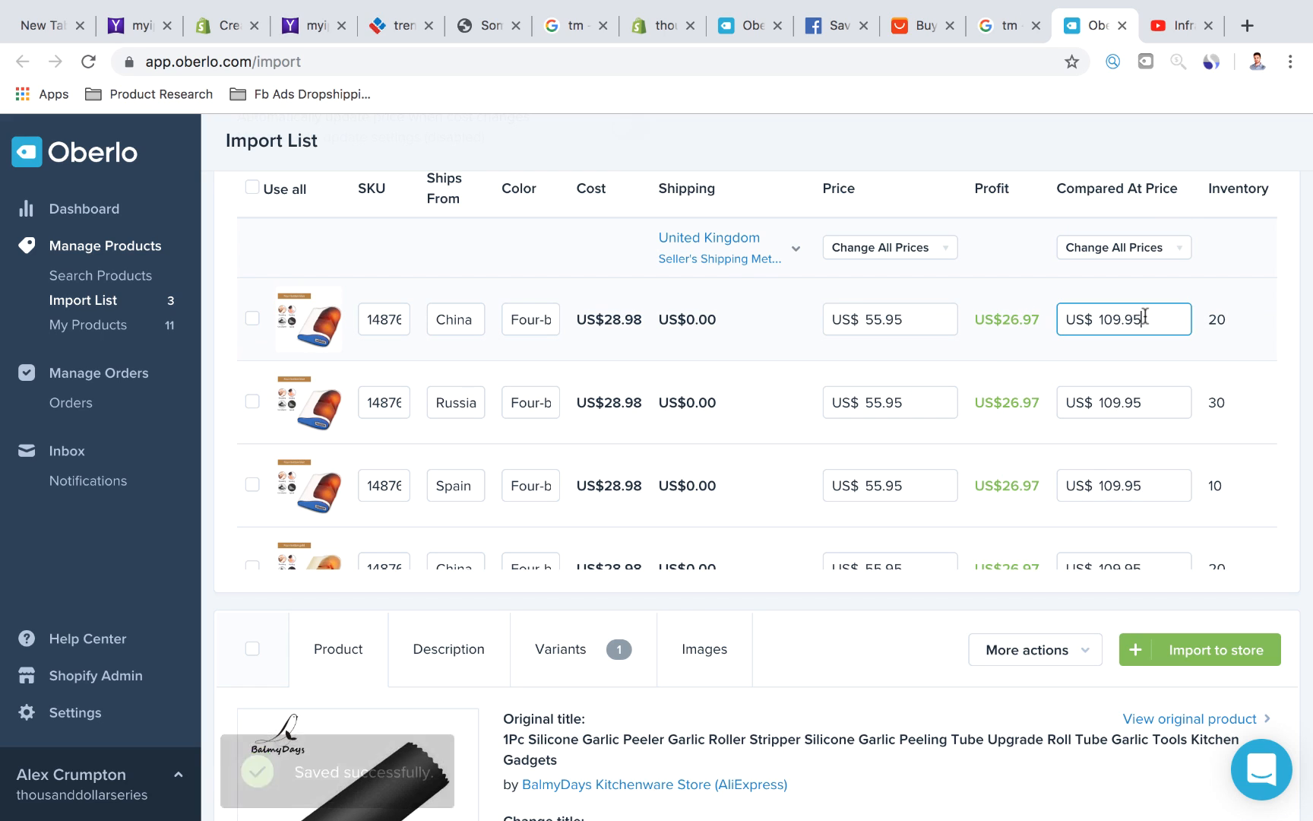
drag(1145, 319, 1098, 319)
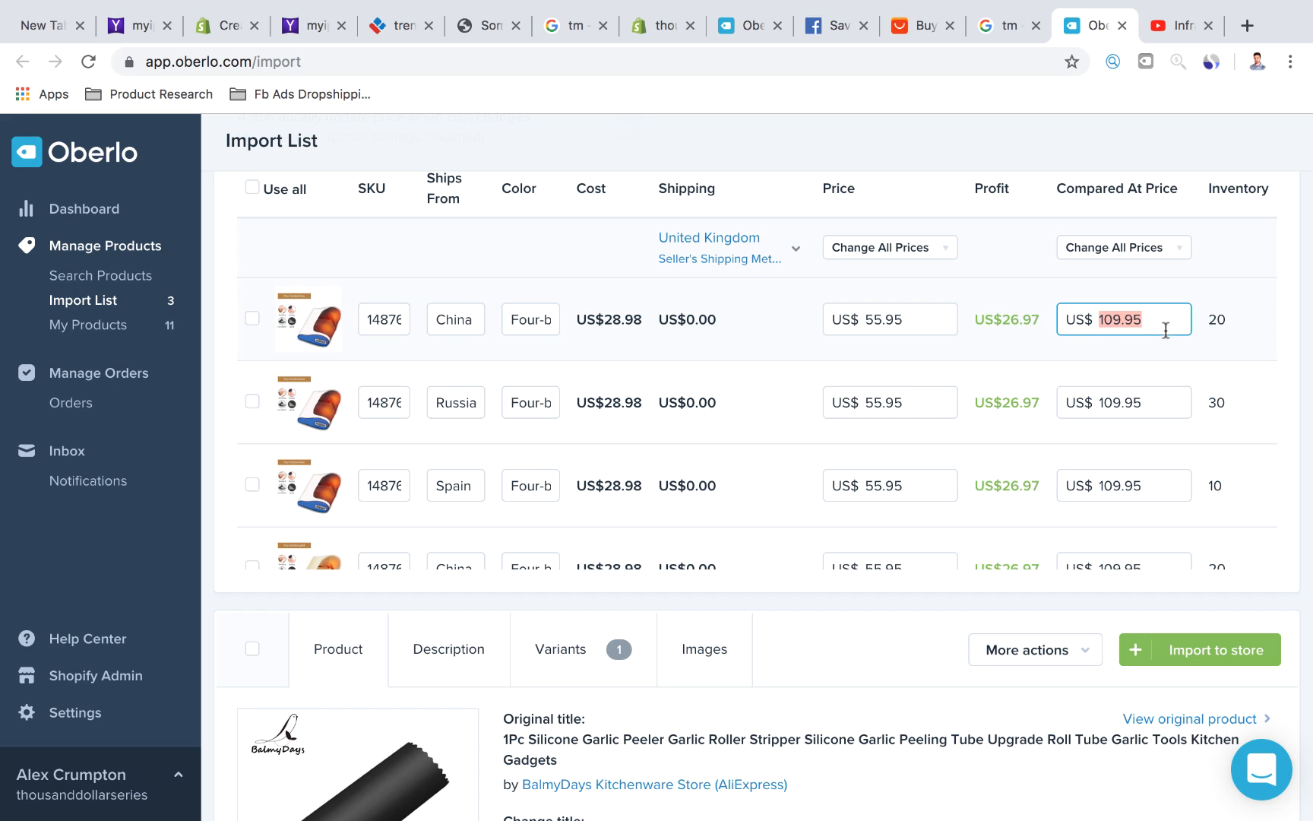
Import the neck massager with its selected variants and prices to the store.
scroll(1165, 331, down, 1)
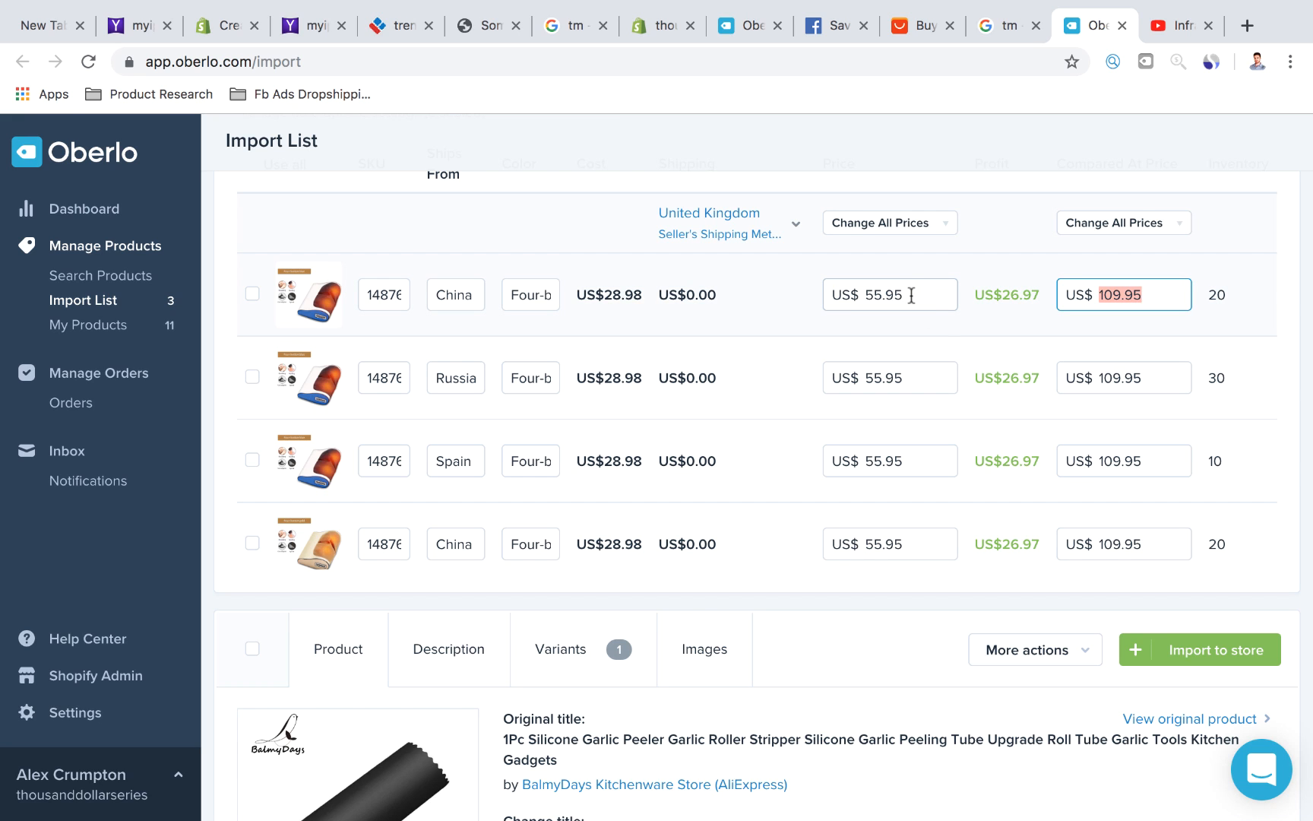
scroll(911, 295, up, 1)
scroll(1113, 420, up, 5)
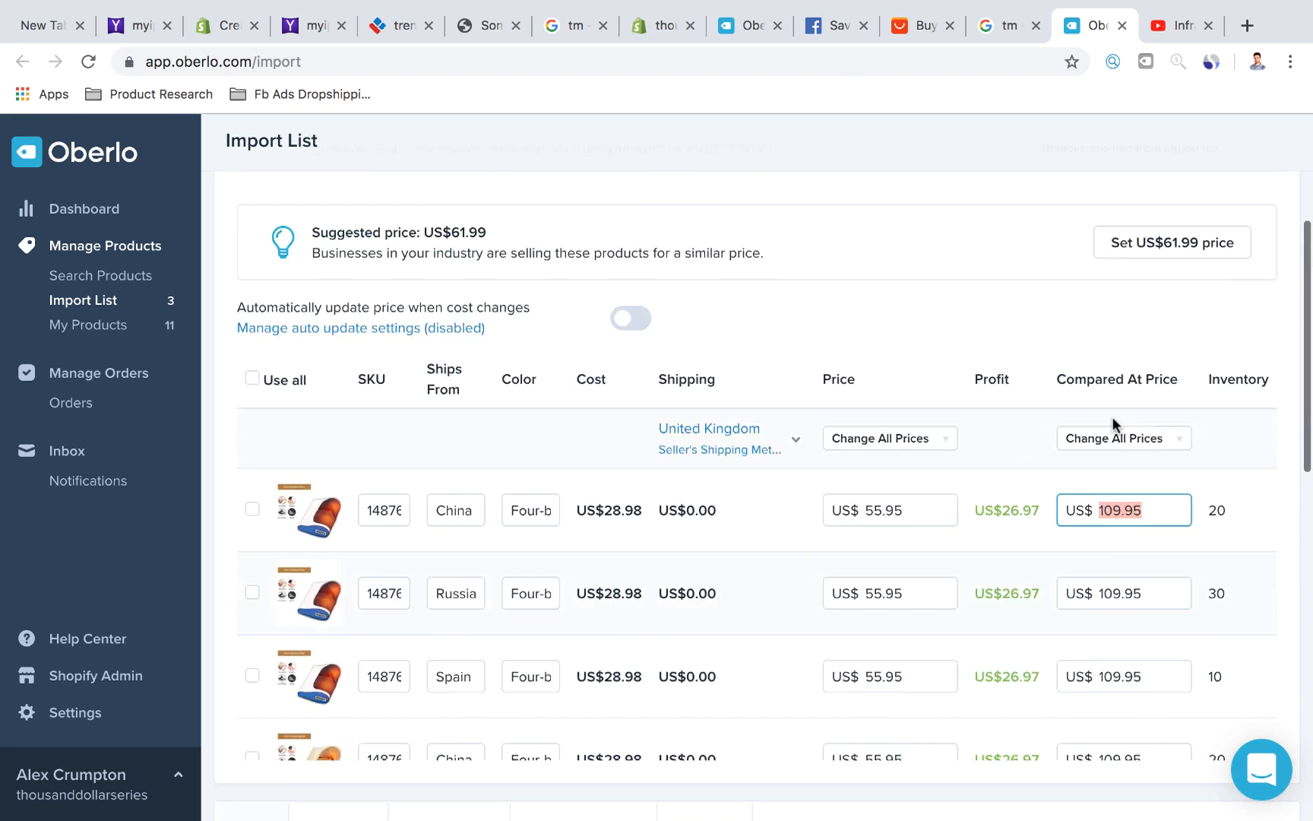
scroll(1112, 416, up, 3)
scroll(1112, 417, down, 2)
scroll(1155, 425, up, 2)
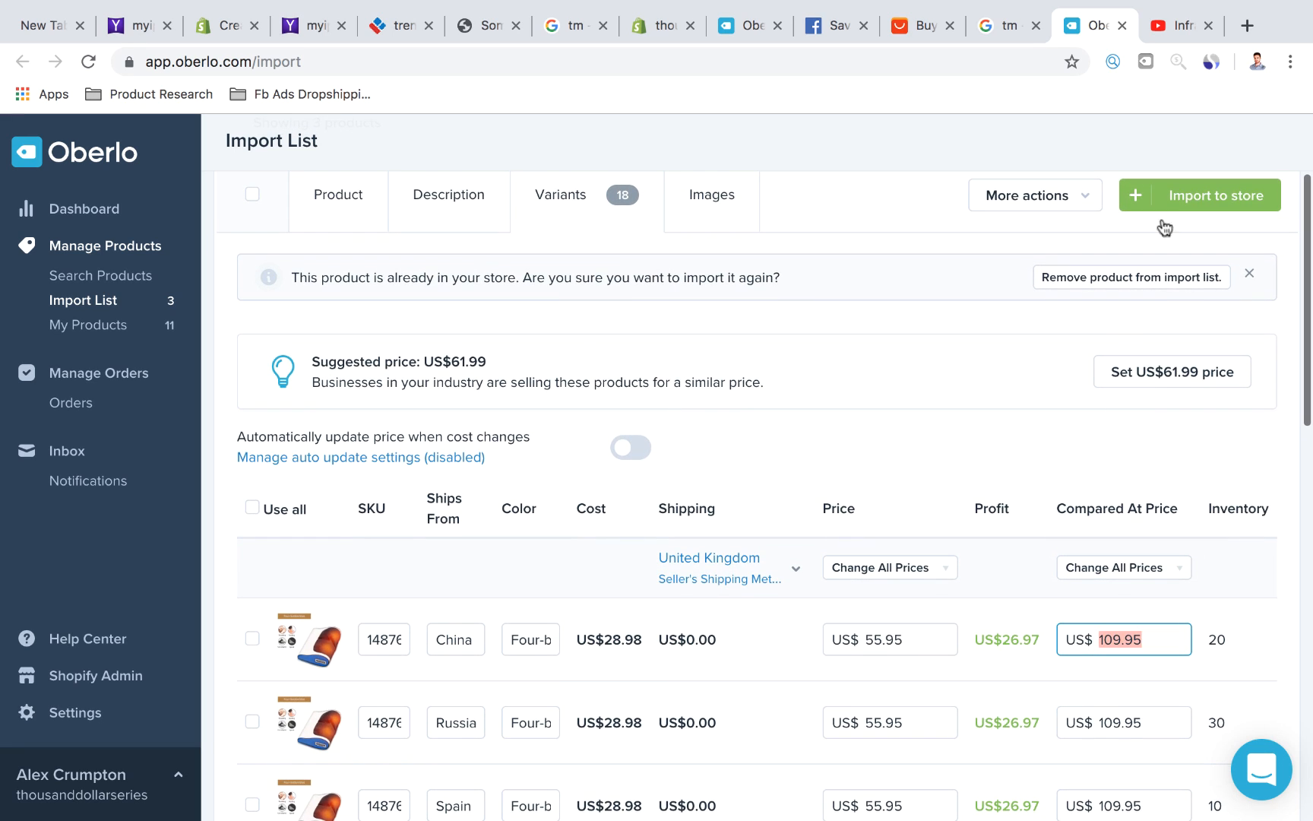
click(1208, 199)
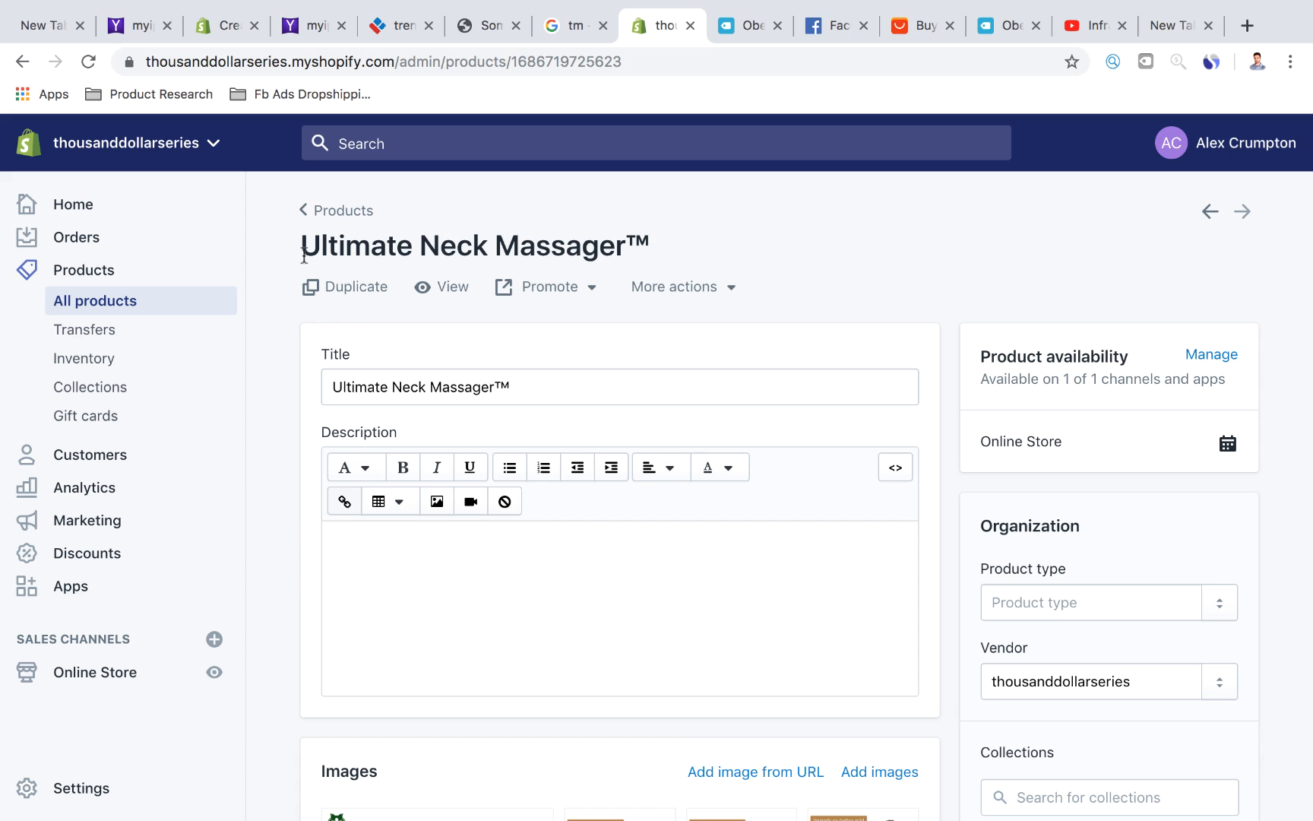
On the Shopify product page, paint over the JINKAIRUI logo on the main image in white with the largest brush and save the image.
scroll(384, 472, down, 2)
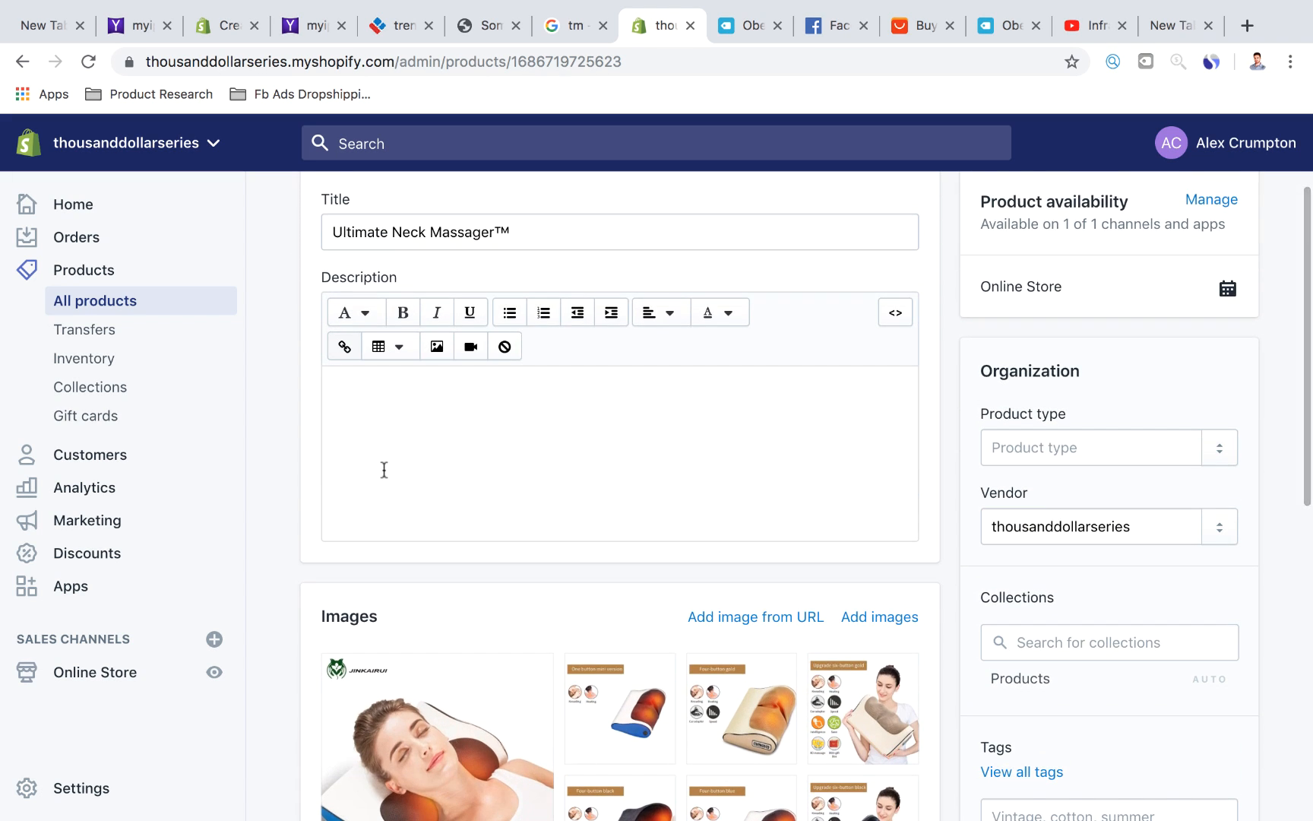
scroll(384, 471, up, 2)
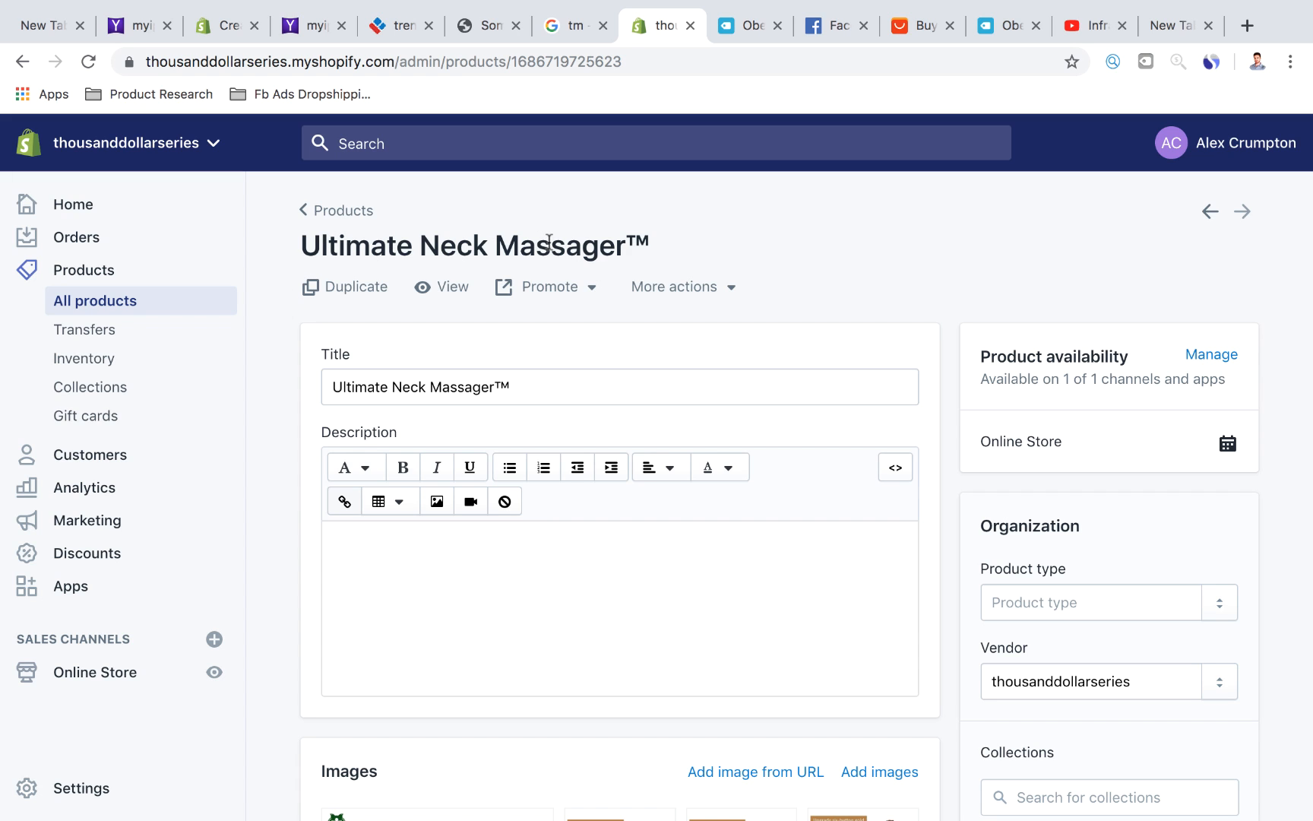
scroll(642, 253, down, 6)
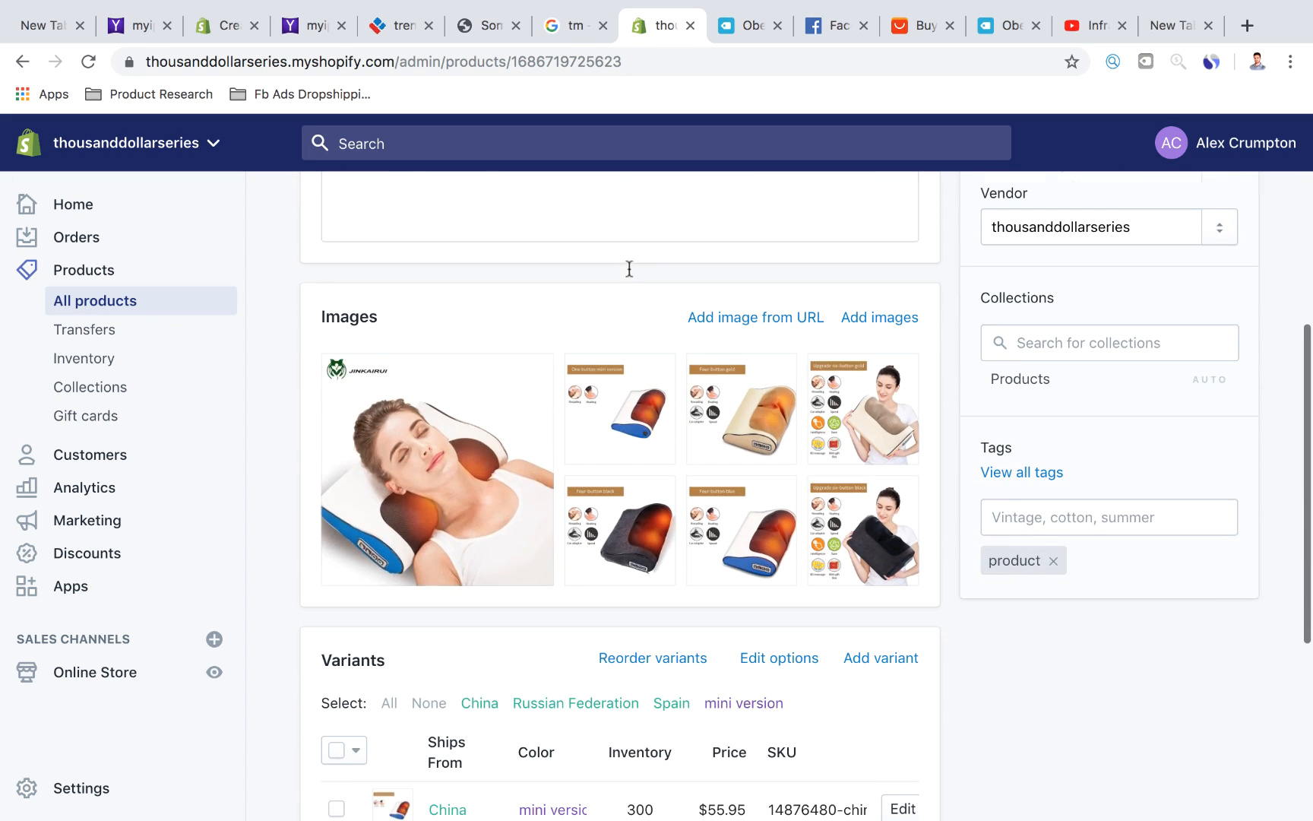
mouse_move(484, 458)
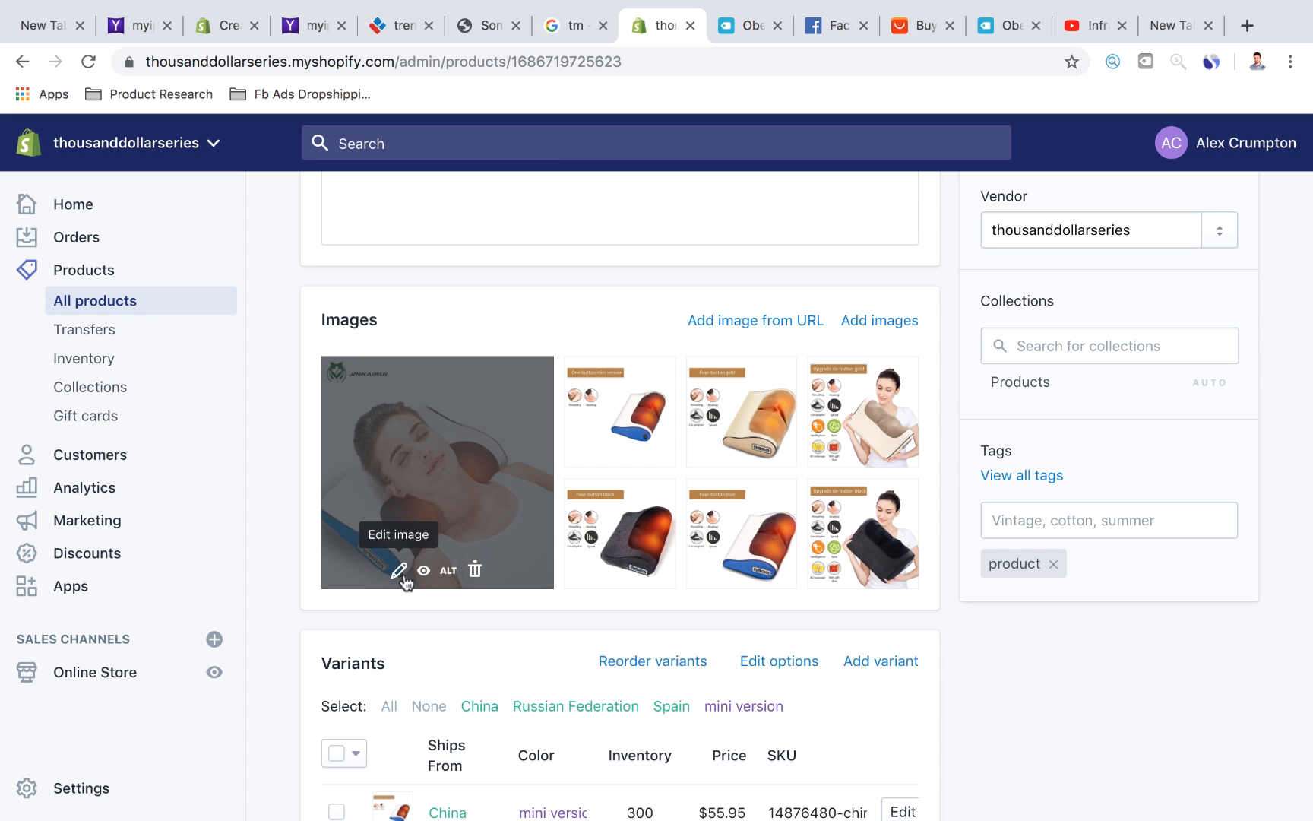
click(399, 571)
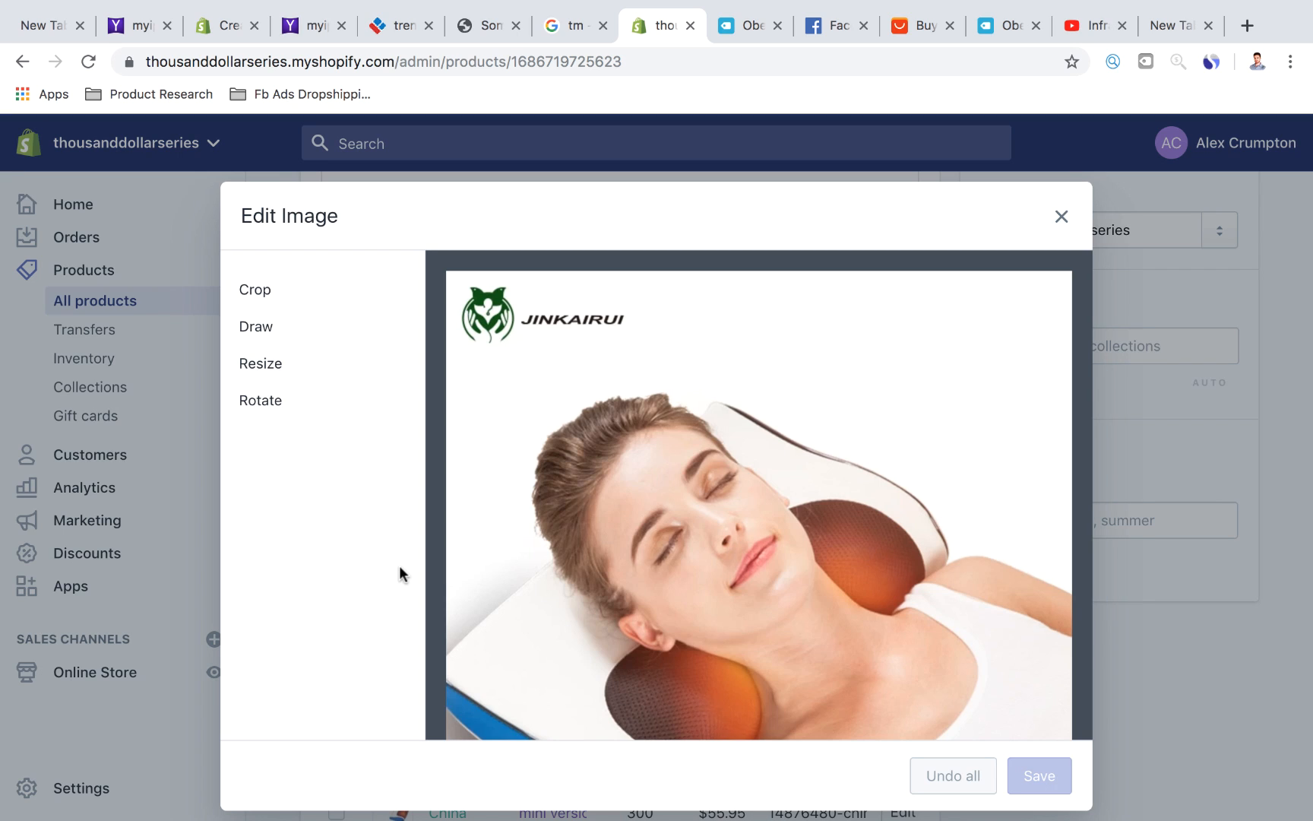
click(256, 327)
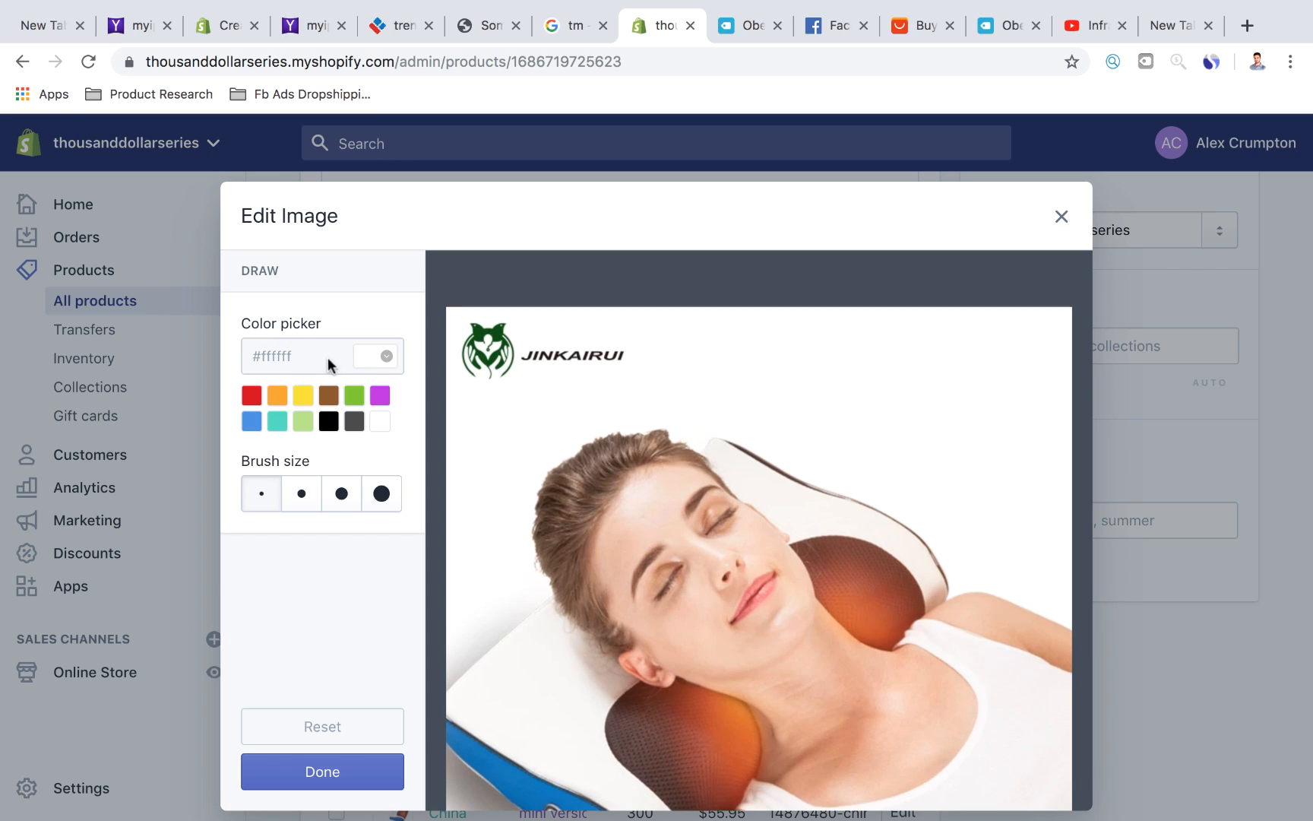
click(382, 495)
click(380, 420)
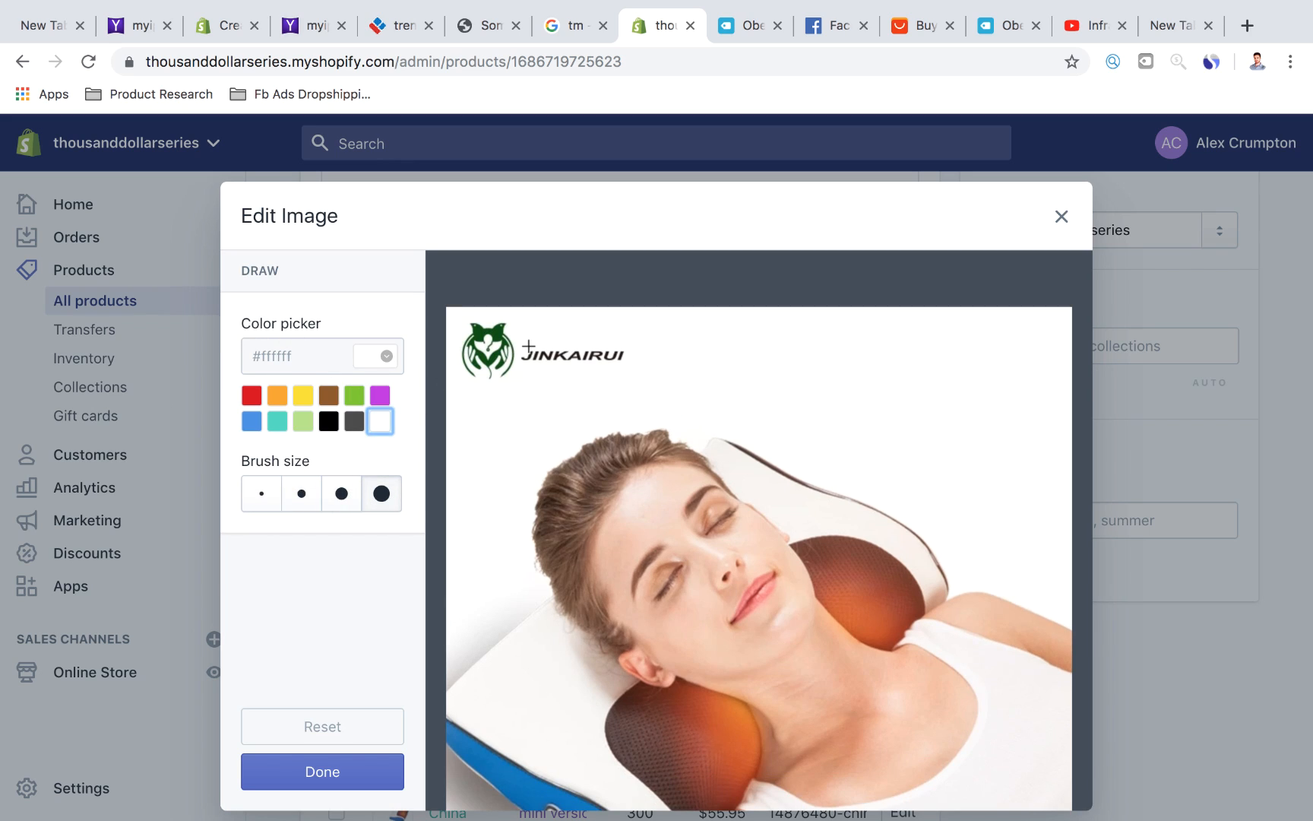
drag(525, 347, 464, 346)
mouse_move(555, 313)
mouse_down()
mouse_move(467, 339)
mouse_move(494, 378)
mouse_up()
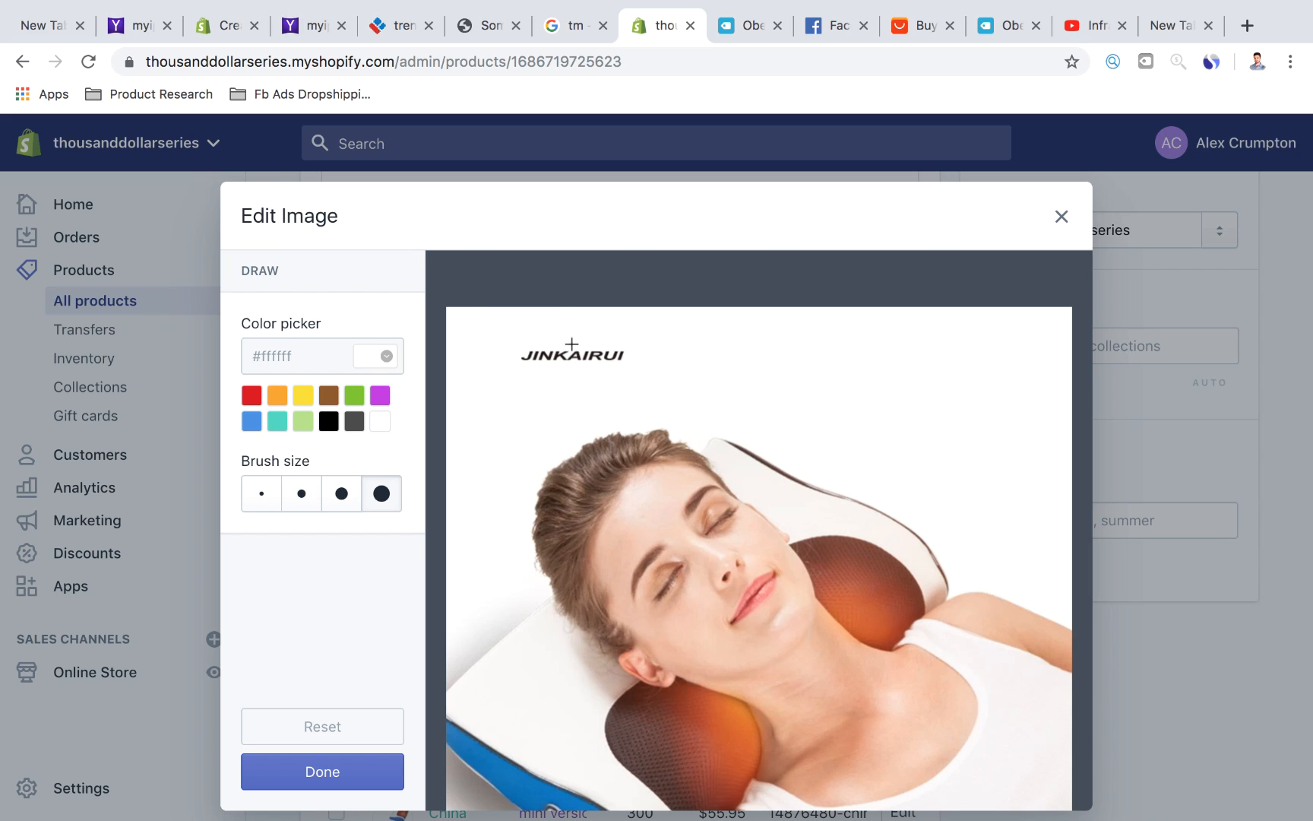
drag(571, 344, 462, 363)
drag(589, 366, 634, 348)
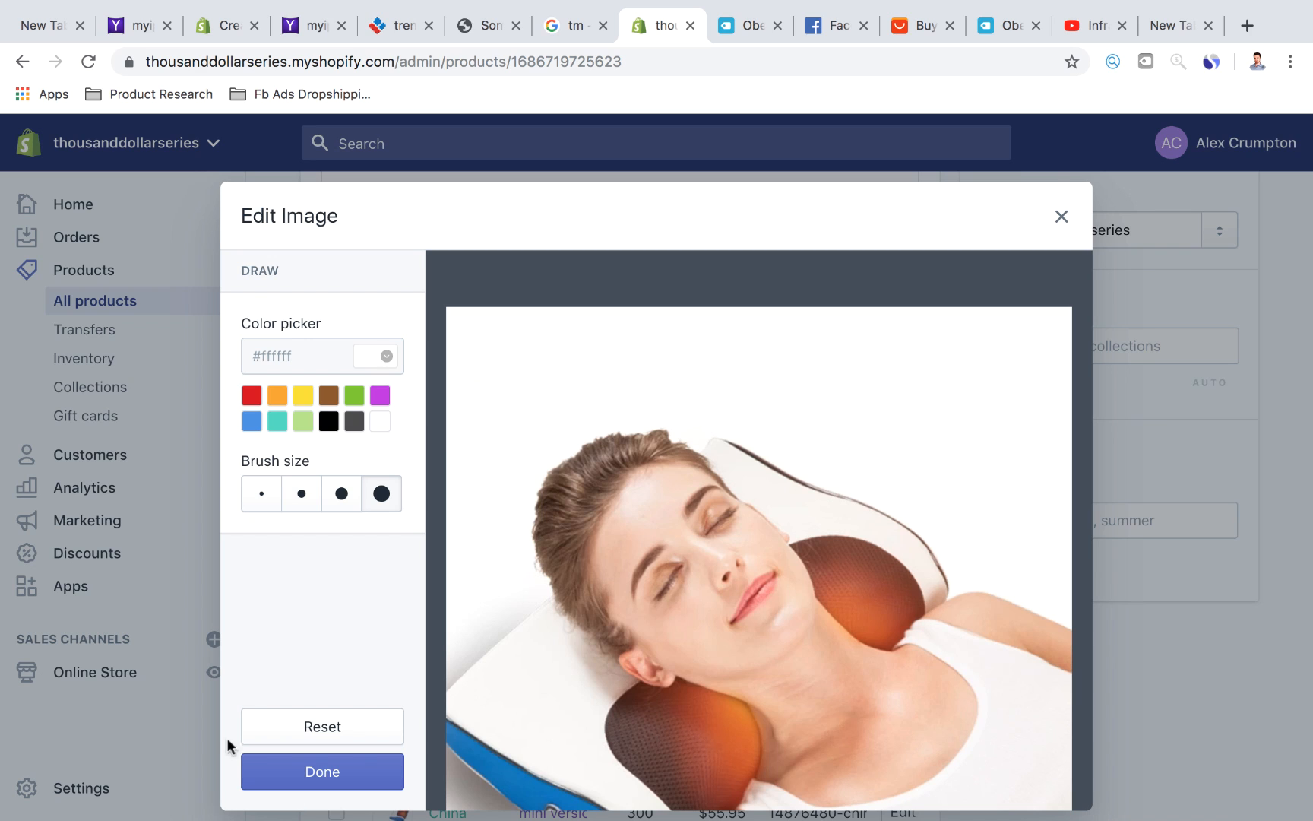
click(313, 772)
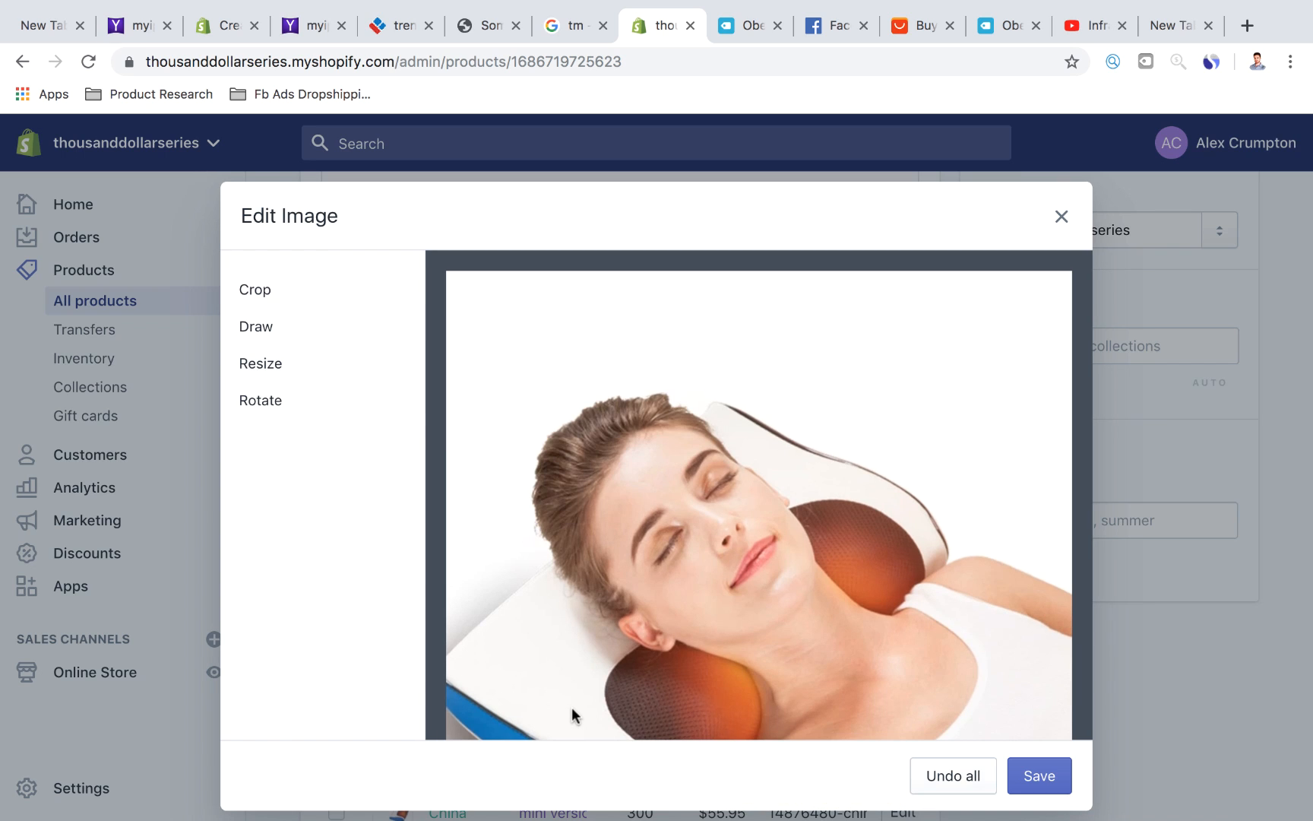
click(1035, 775)
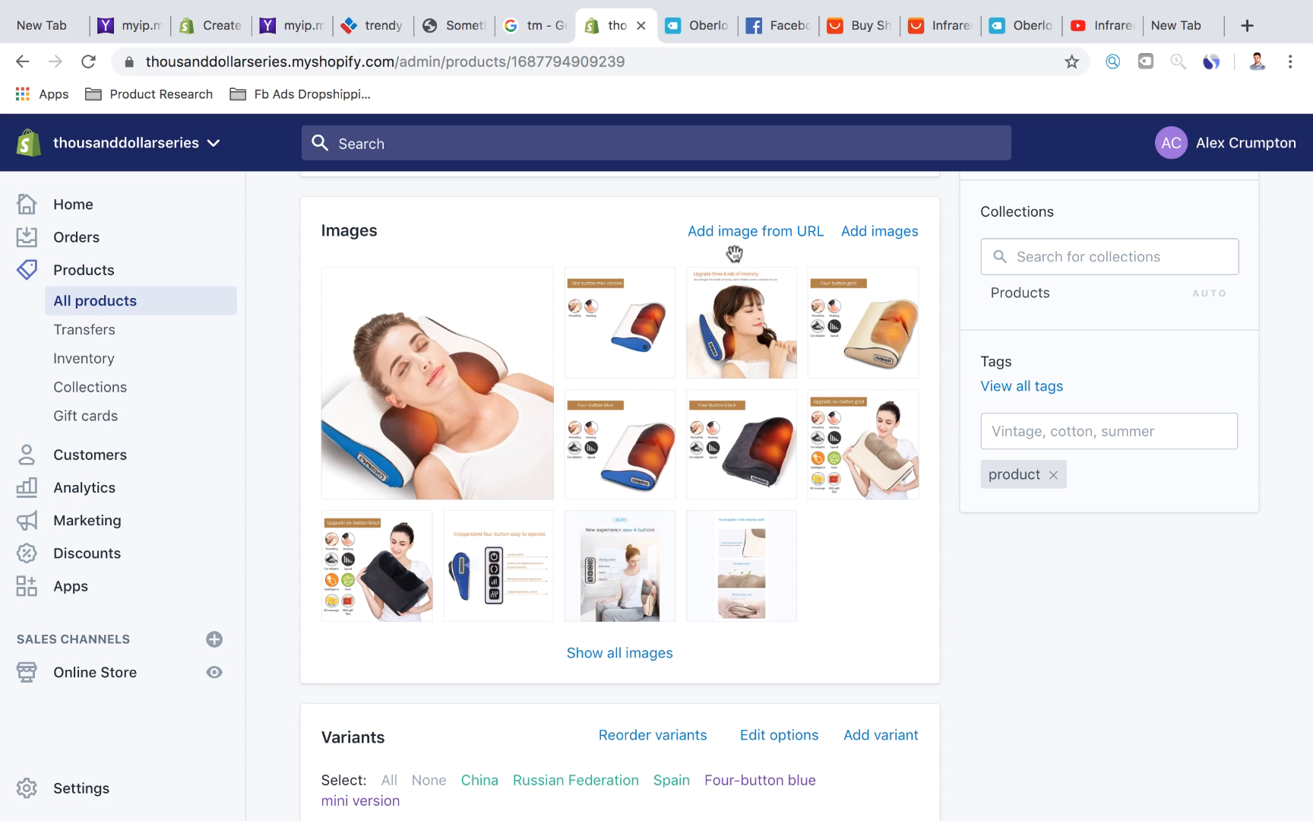
Show all product images, then move the "three kinds of intensity" image to second place and the "New experience" four-button image to third.
click(643, 659)
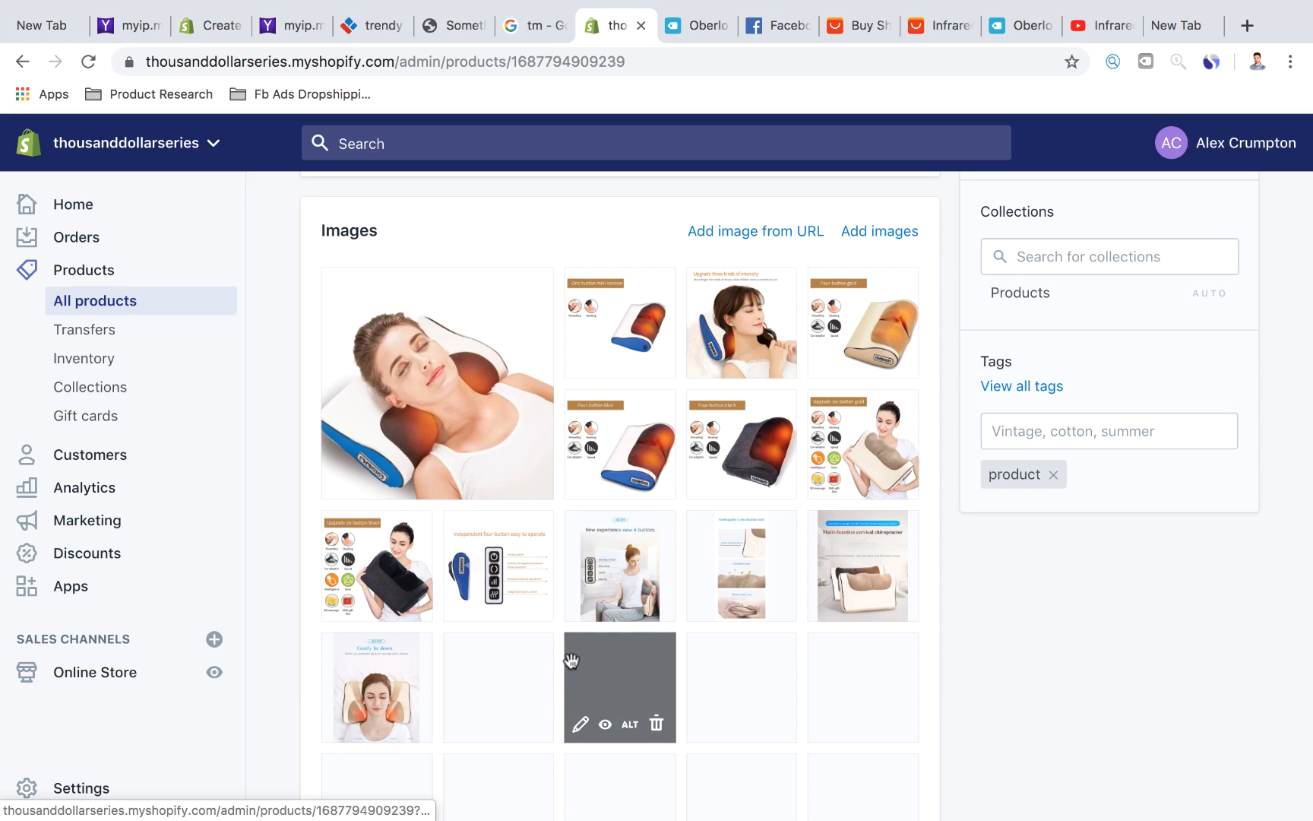
mouse_move(490, 485)
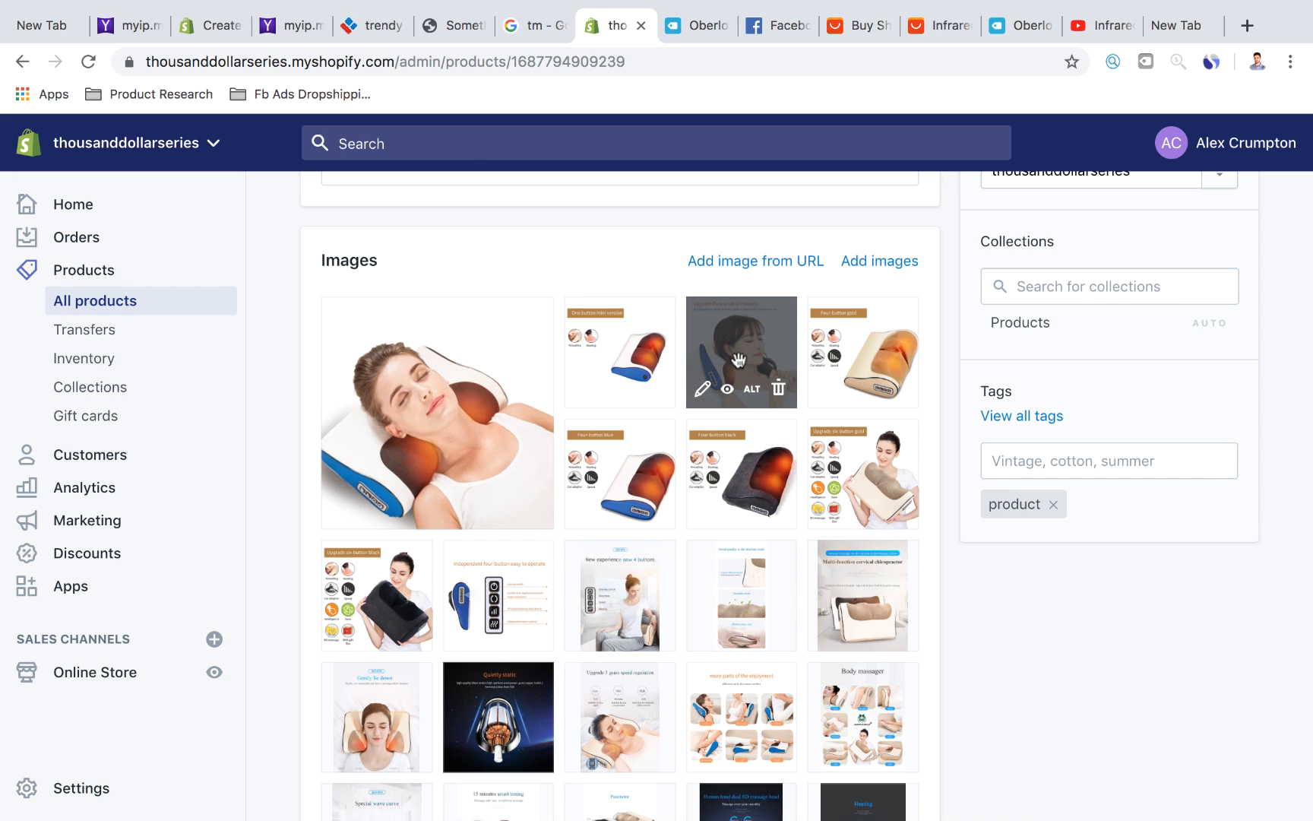
drag(734, 357, 623, 358)
scroll(631, 444, down, 2)
scroll(630, 446, down, 1)
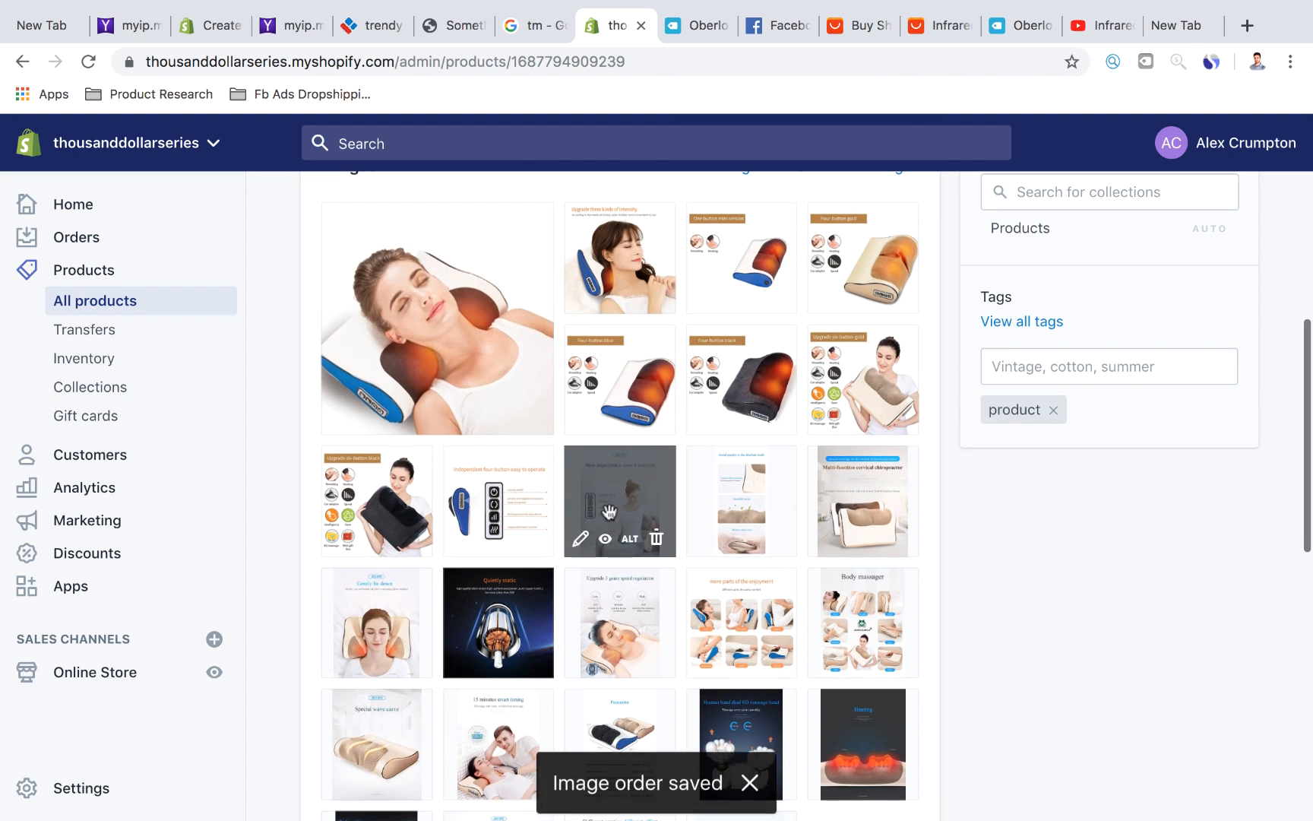
drag(609, 513, 733, 262)
Move the dark "Quietly static" motor image to fourth place, directly after the "New experience" image.
scroll(636, 592, down, 3)
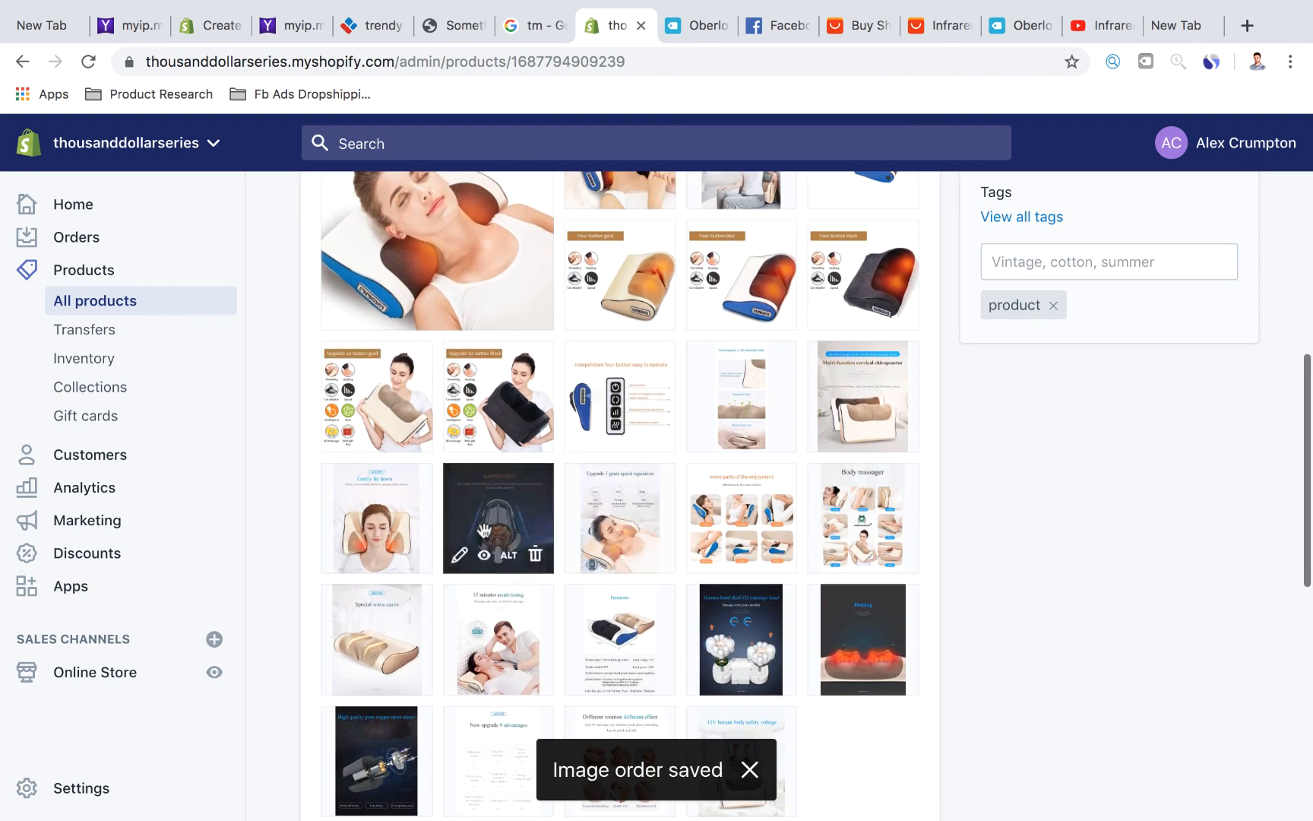
drag(484, 531, 728, 263)
scroll(728, 264, up, 5)
scroll(728, 264, up, 1)
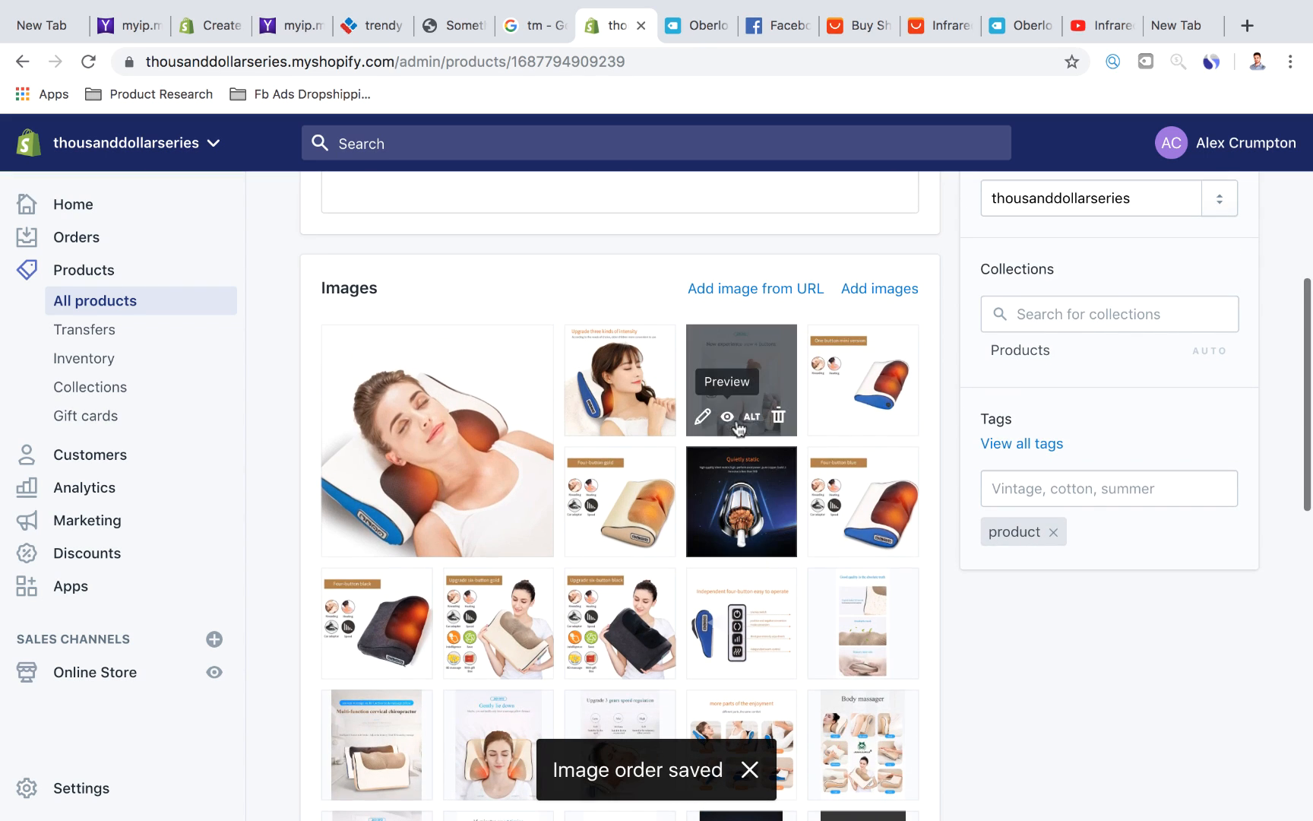
drag(733, 496, 852, 350)
Move the image showing the massager used on more body parts to fifth place in the image order.
scroll(704, 535, down, 8)
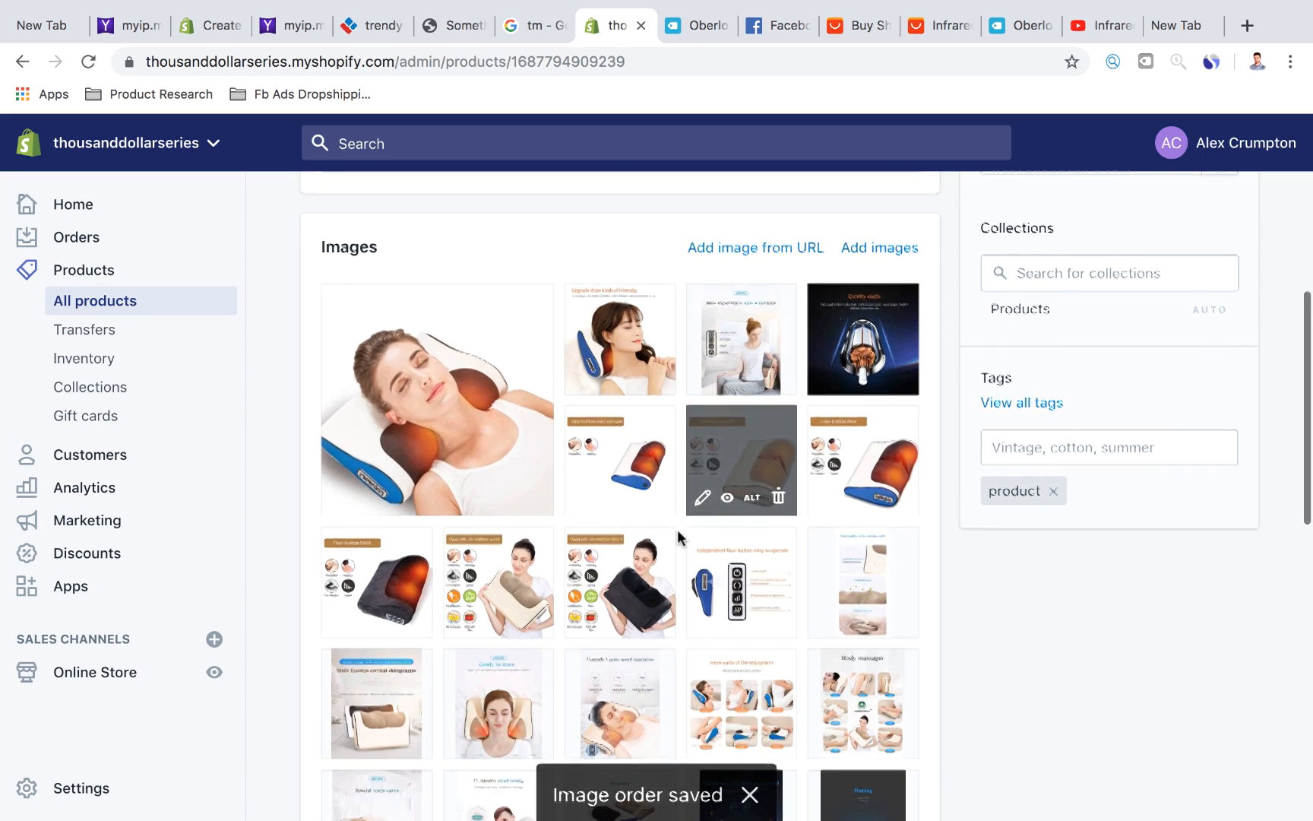
scroll(677, 533, down, 2)
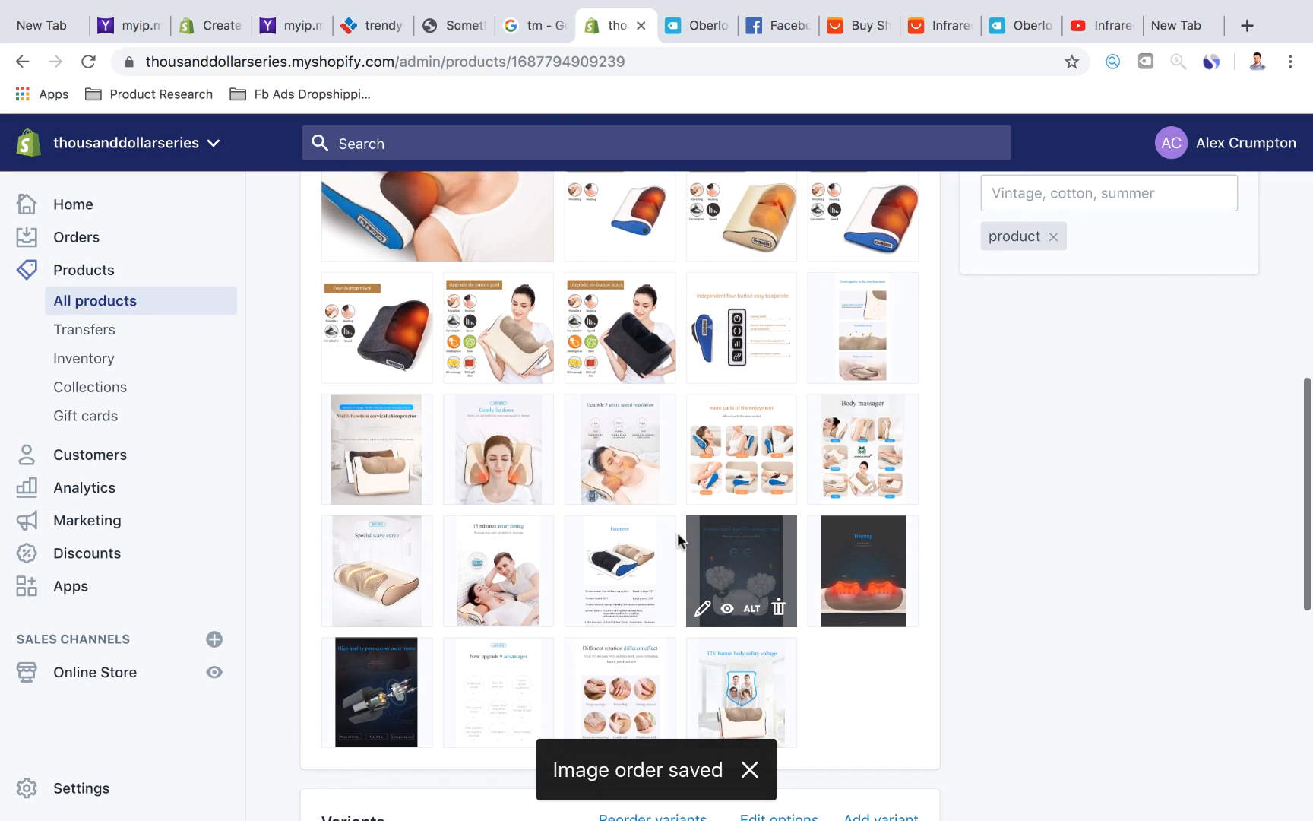
scroll(935, 569, up, 5)
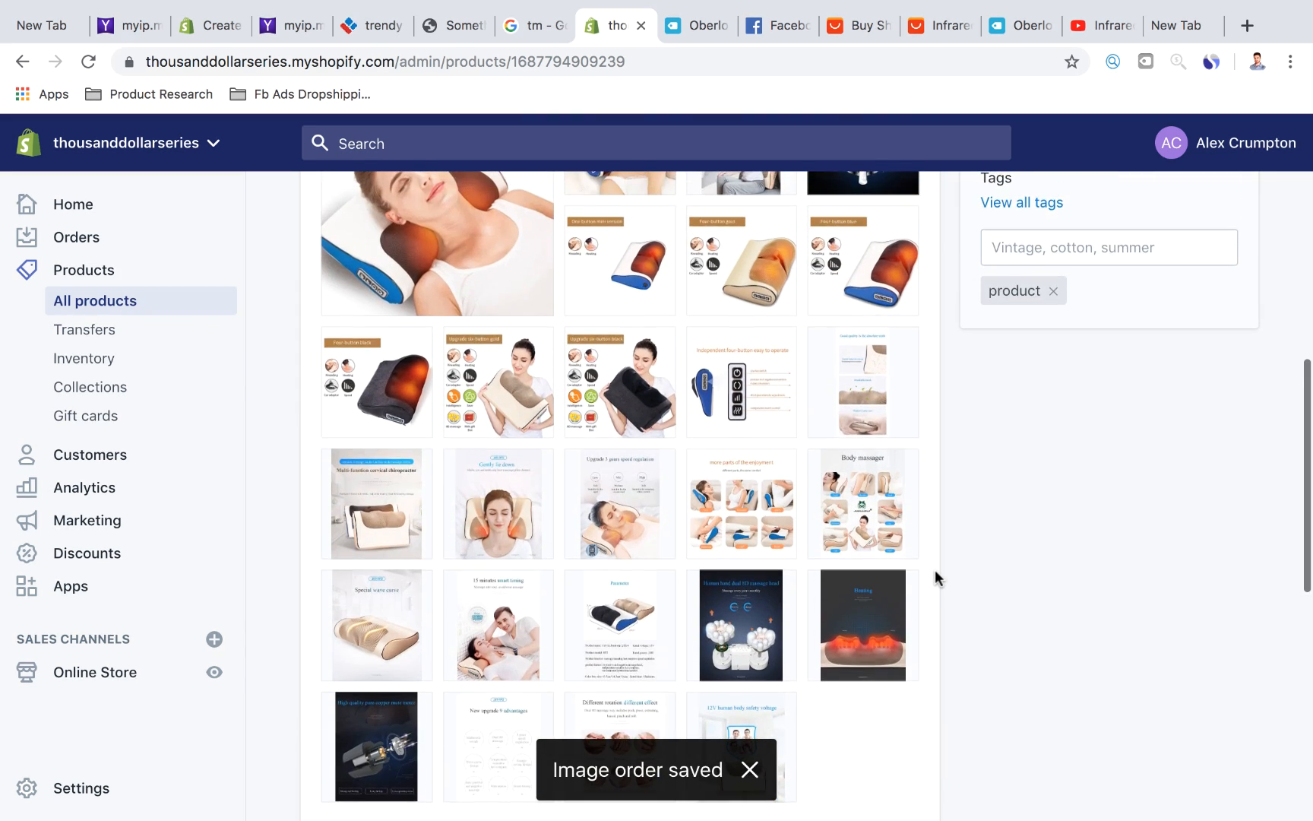
drag(741, 602, 619, 359)
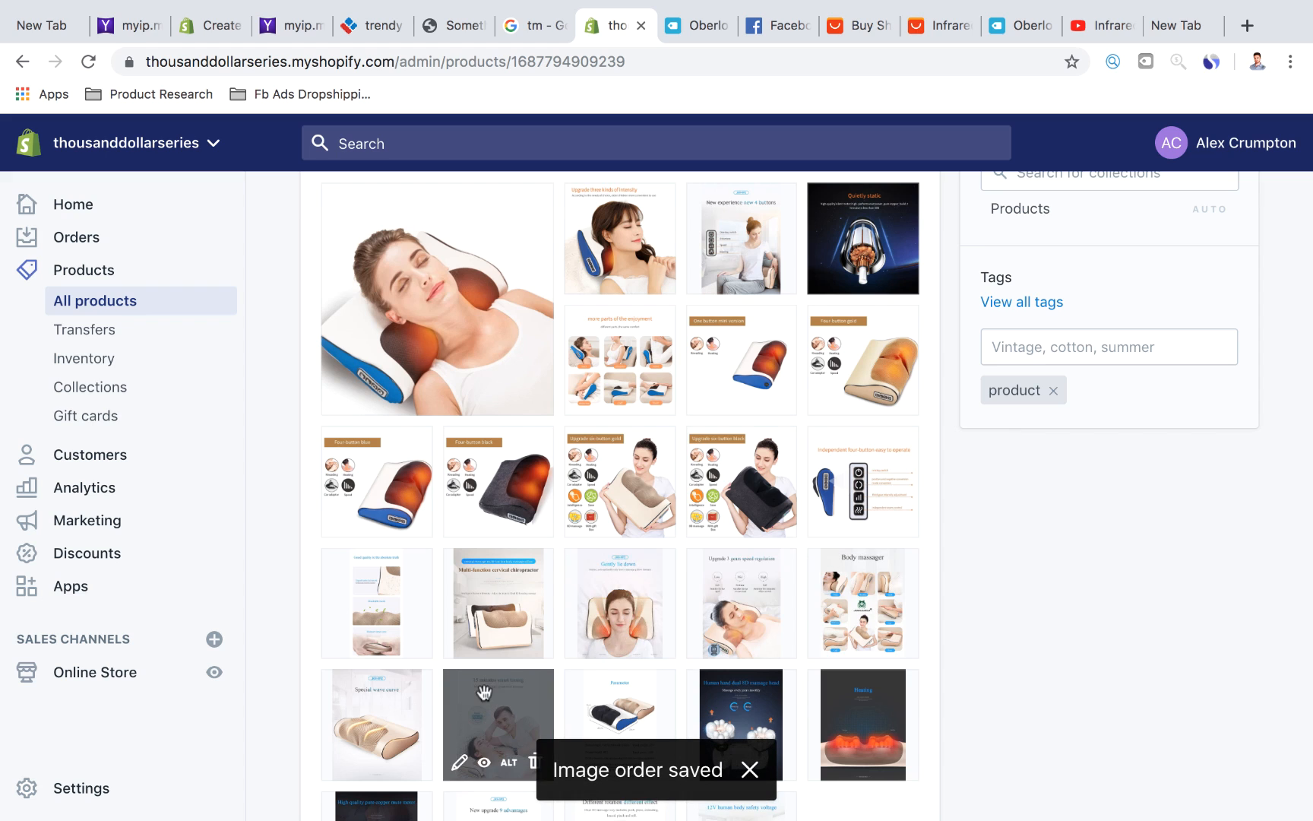
Move the three-part pillow detail image to sixth place and the beige six-button image to seventh.
scroll(486, 707, down, 5)
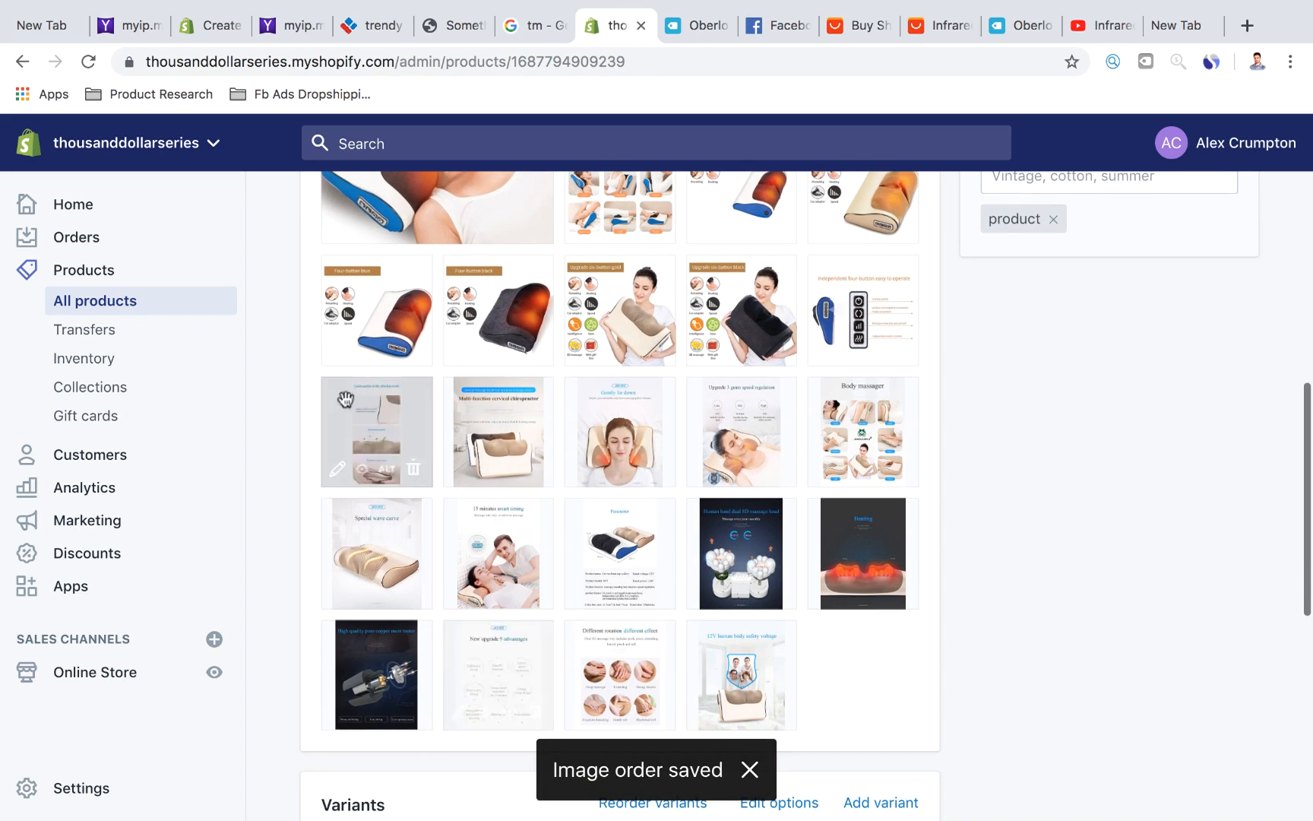
scroll(345, 399, up, 5)
drag(355, 603, 724, 361)
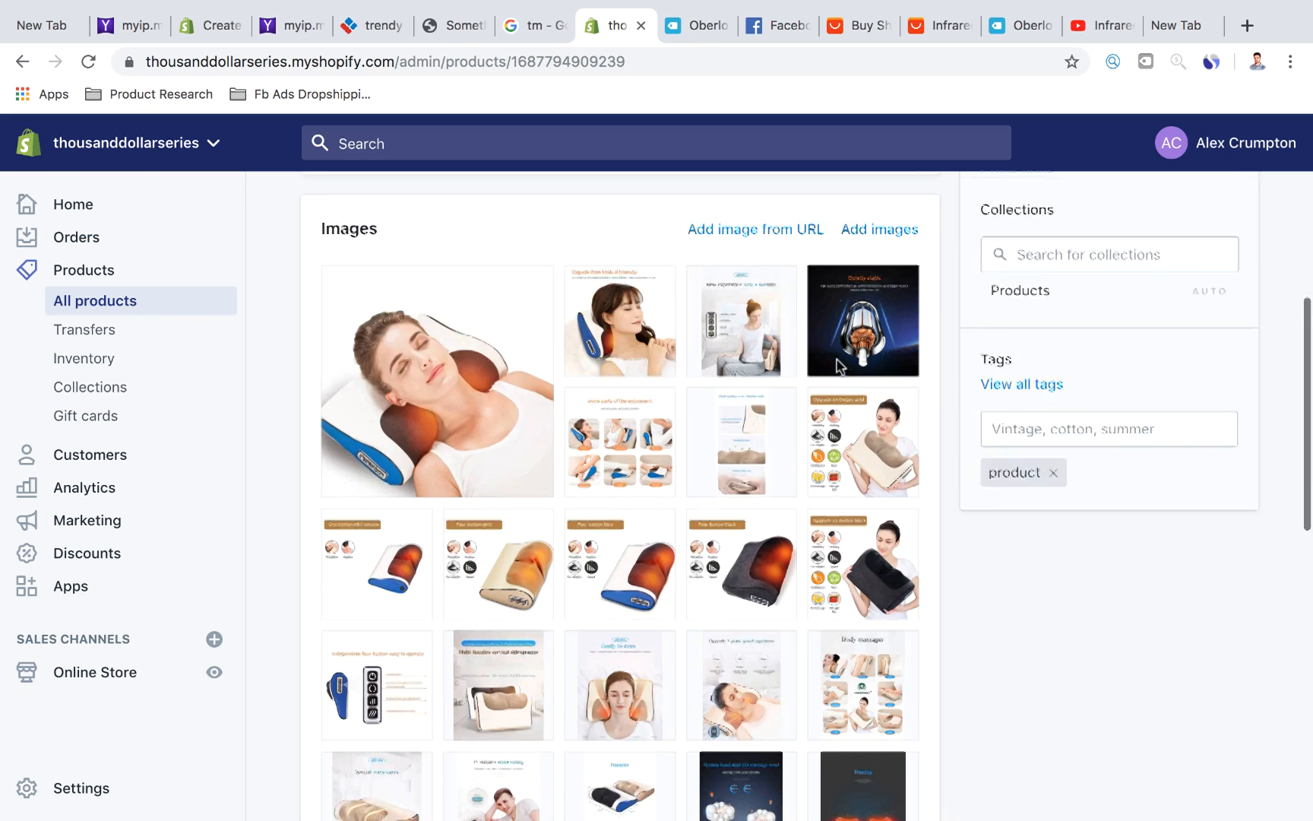
scroll(838, 363, down, 3)
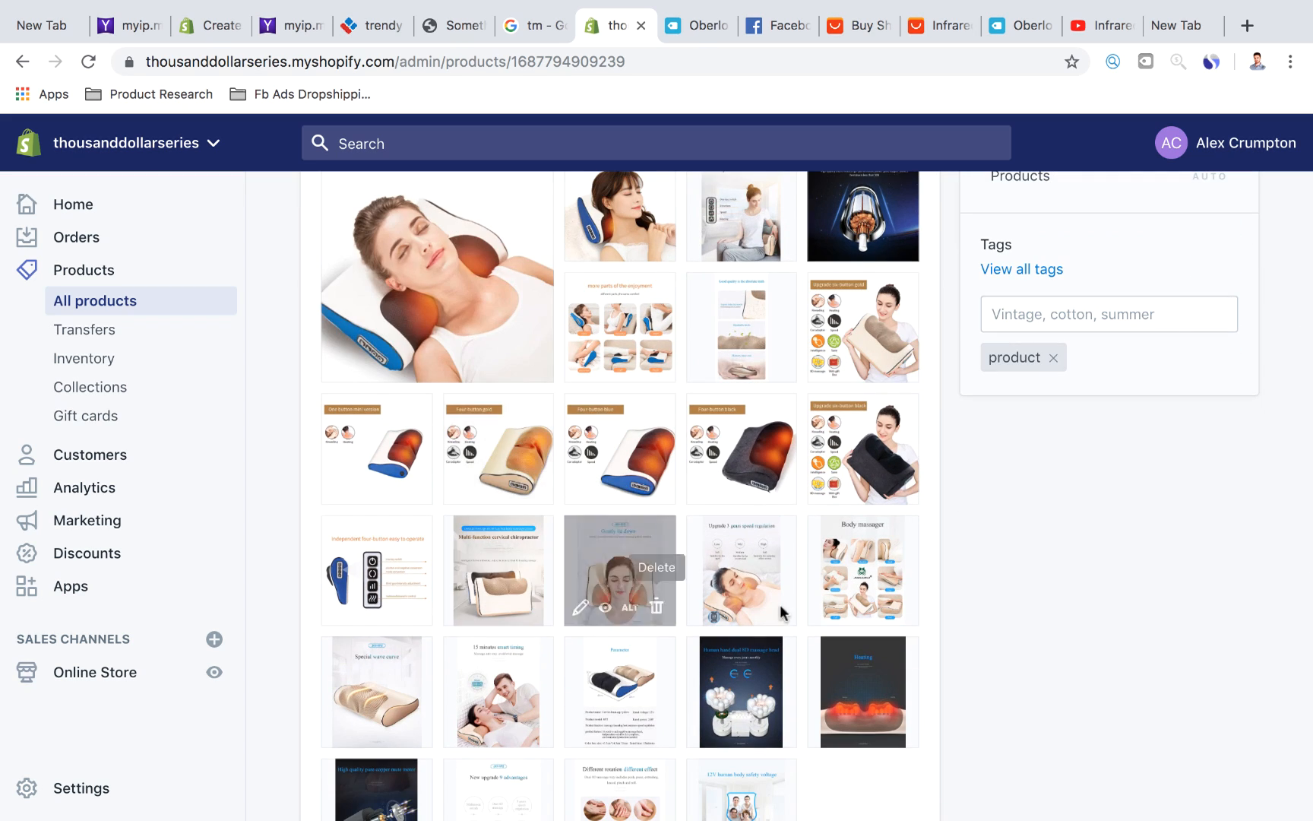
Write the headline "Massage Your Neck & Shoulders Anyplace... Anytime!" in the empty product description.
scroll(476, 479, down, 6)
scroll(475, 479, up, 10)
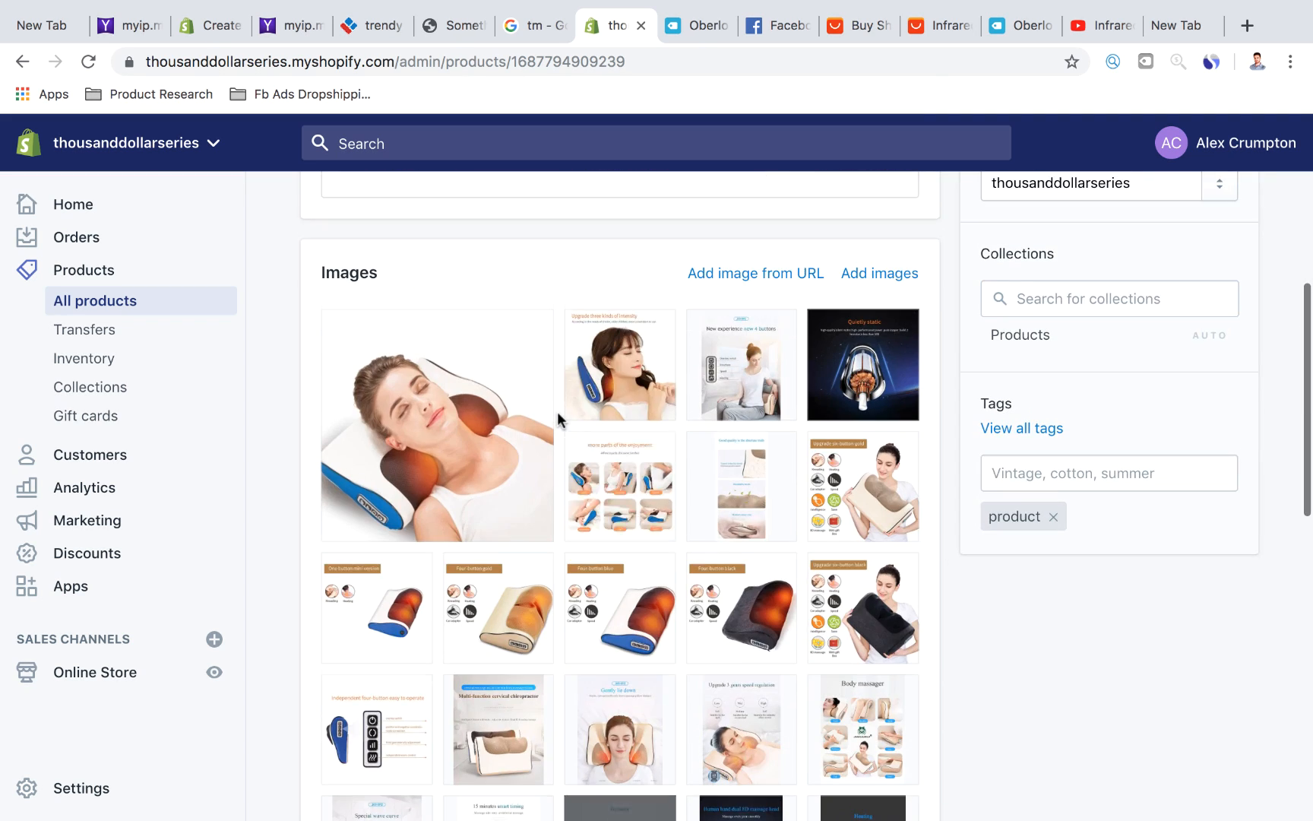
scroll(559, 413, up, 5)
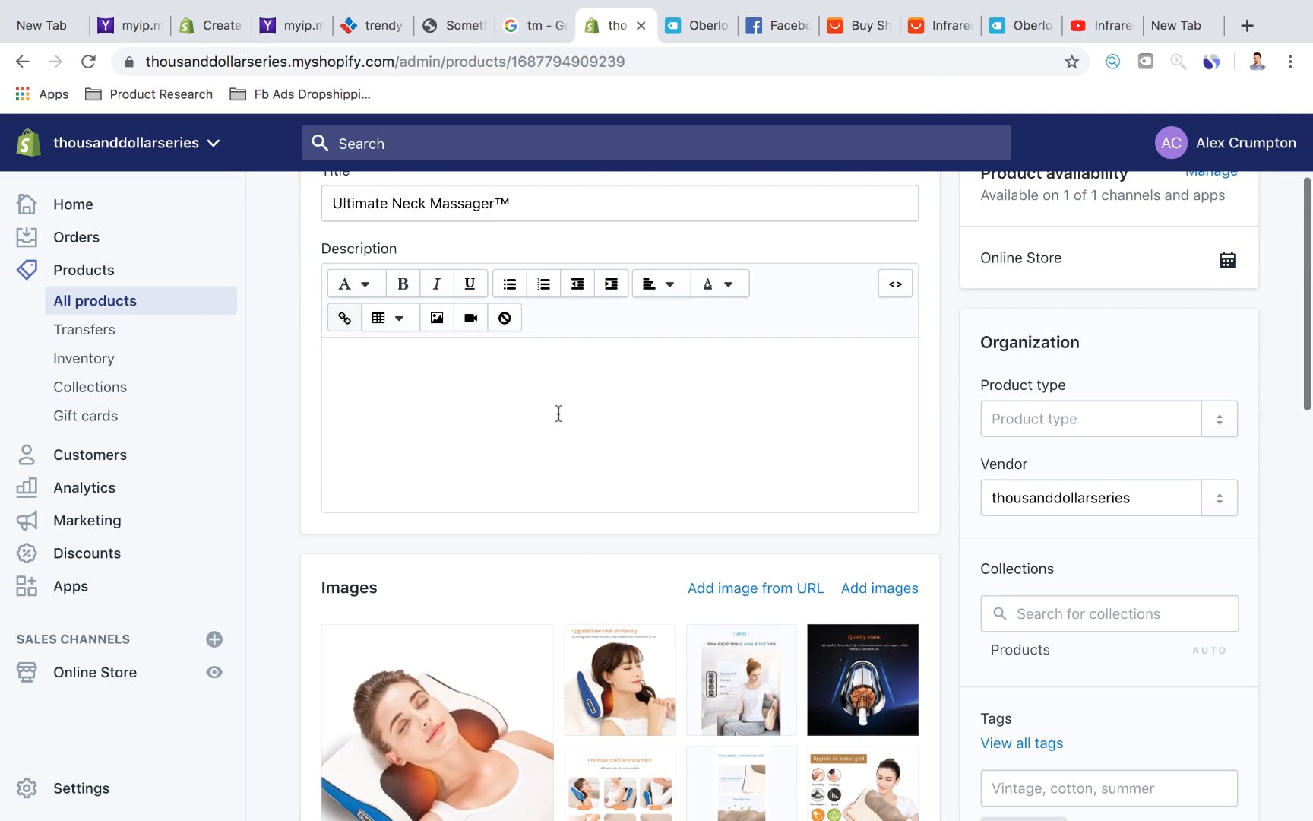
click(524, 378)
scroll(532, 456, up, 3)
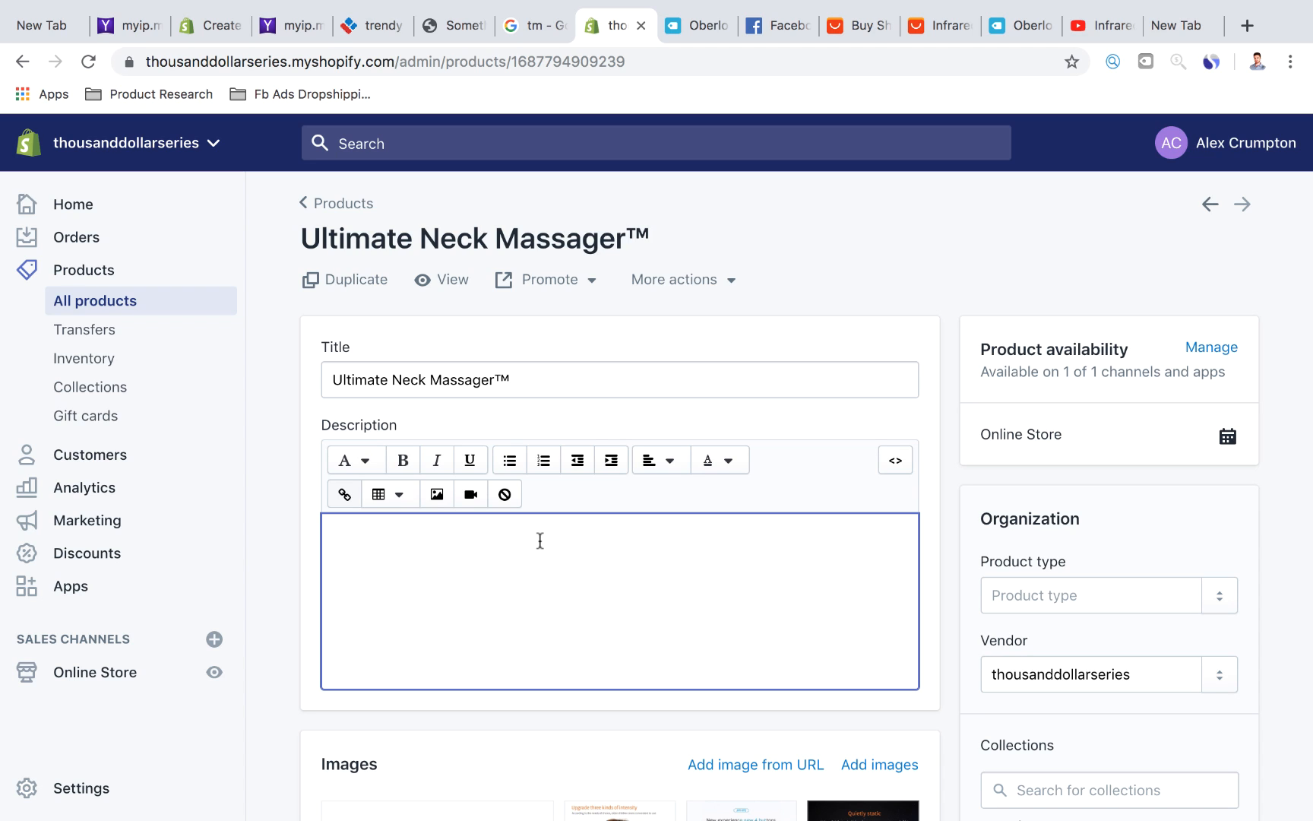
text(Massage Your Nec)
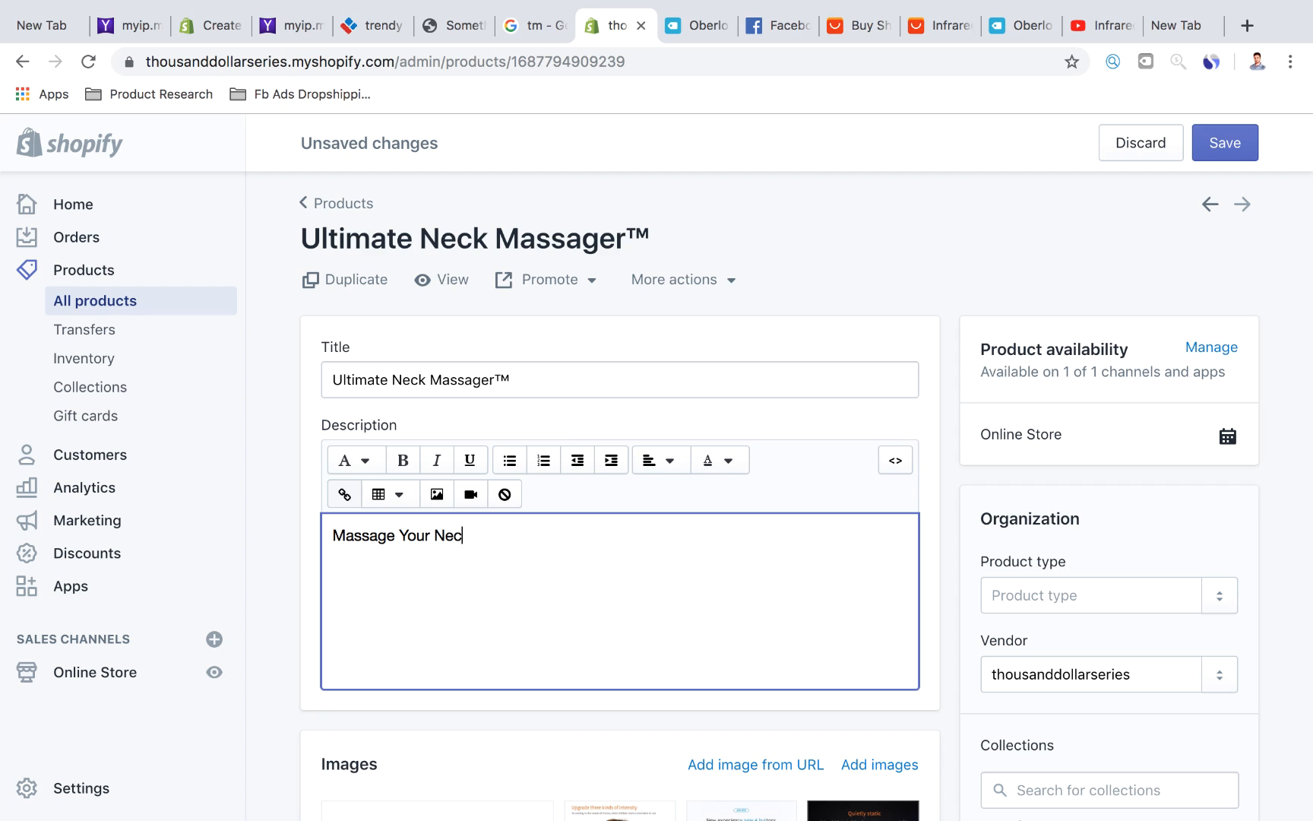
text(k & Shoulders Anypl)
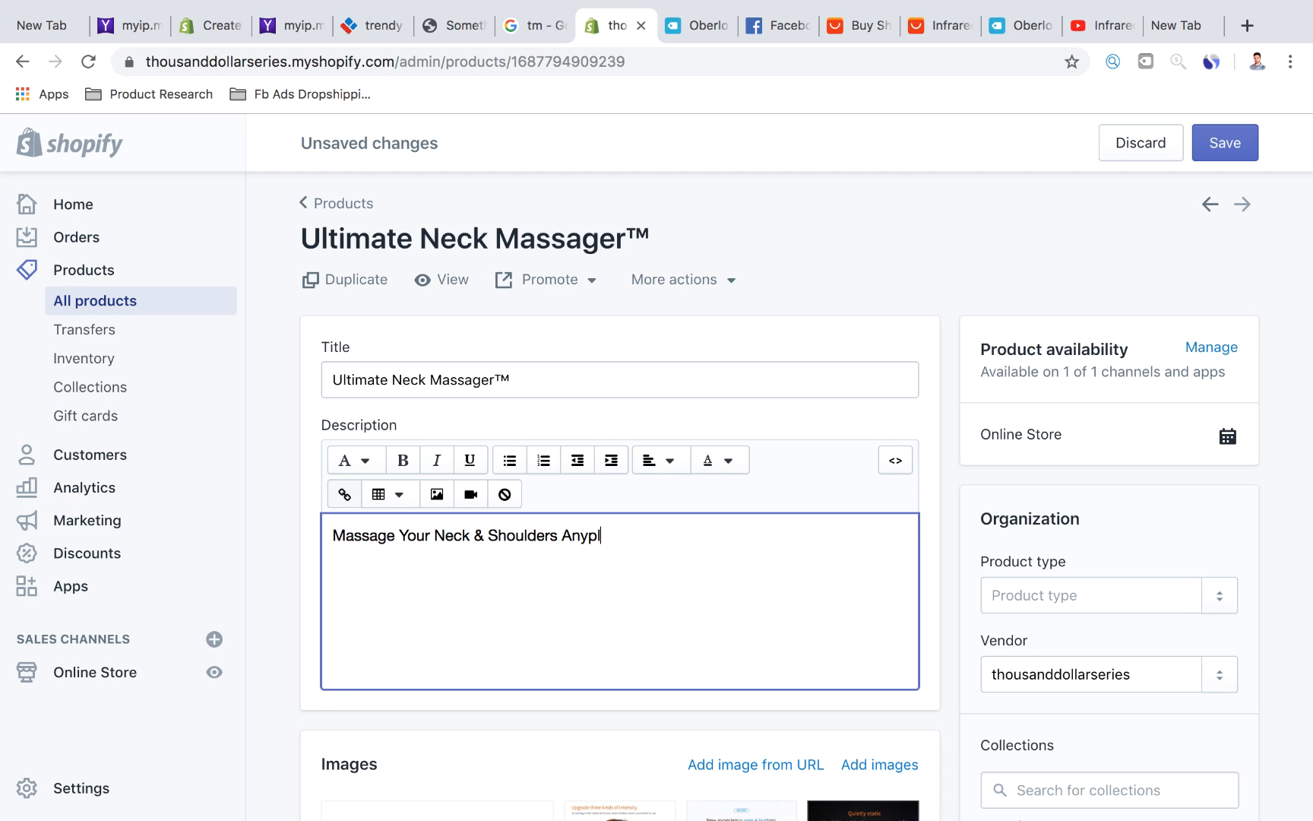
text(ace)
text(... Anytim)
text(e@!)
Format the whole description headline as Heading 2.
drag(707, 535, 308, 534)
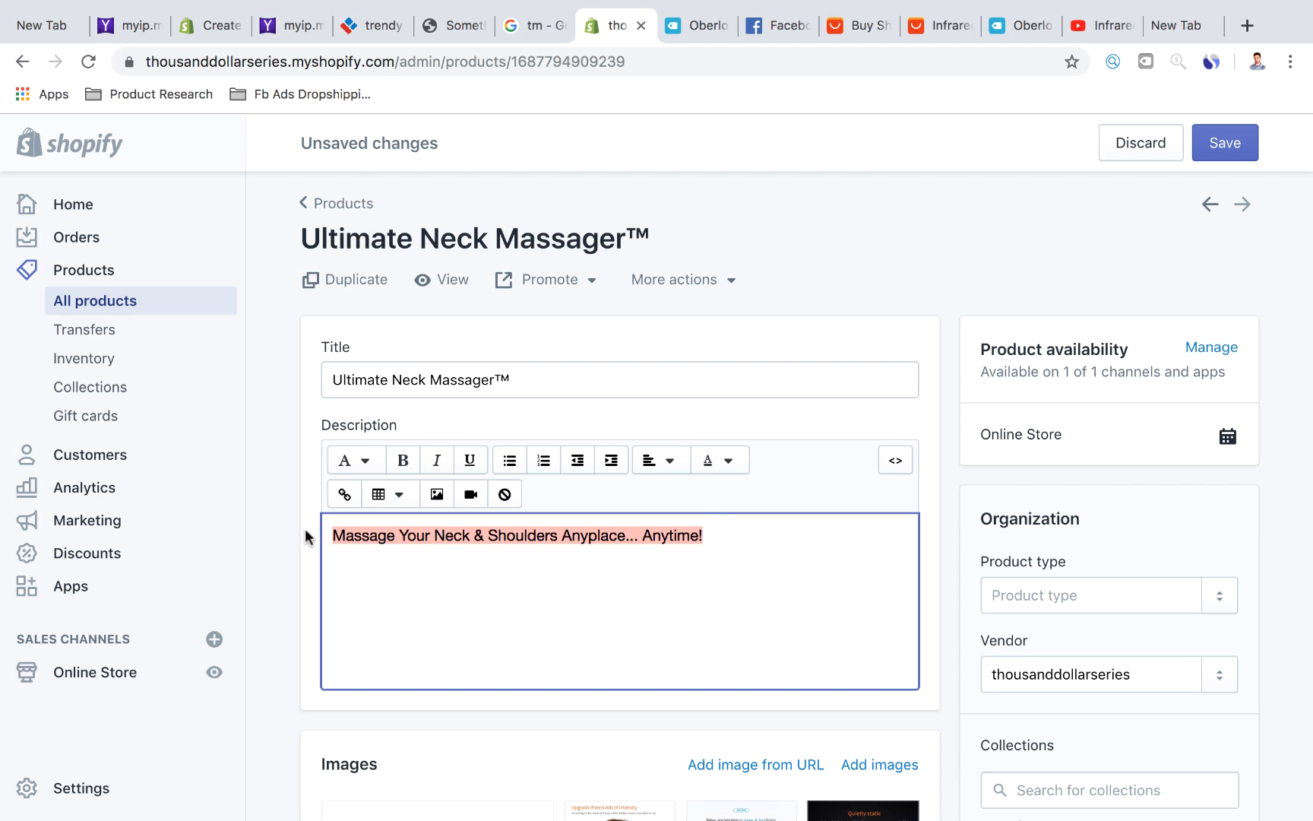
click(357, 461)
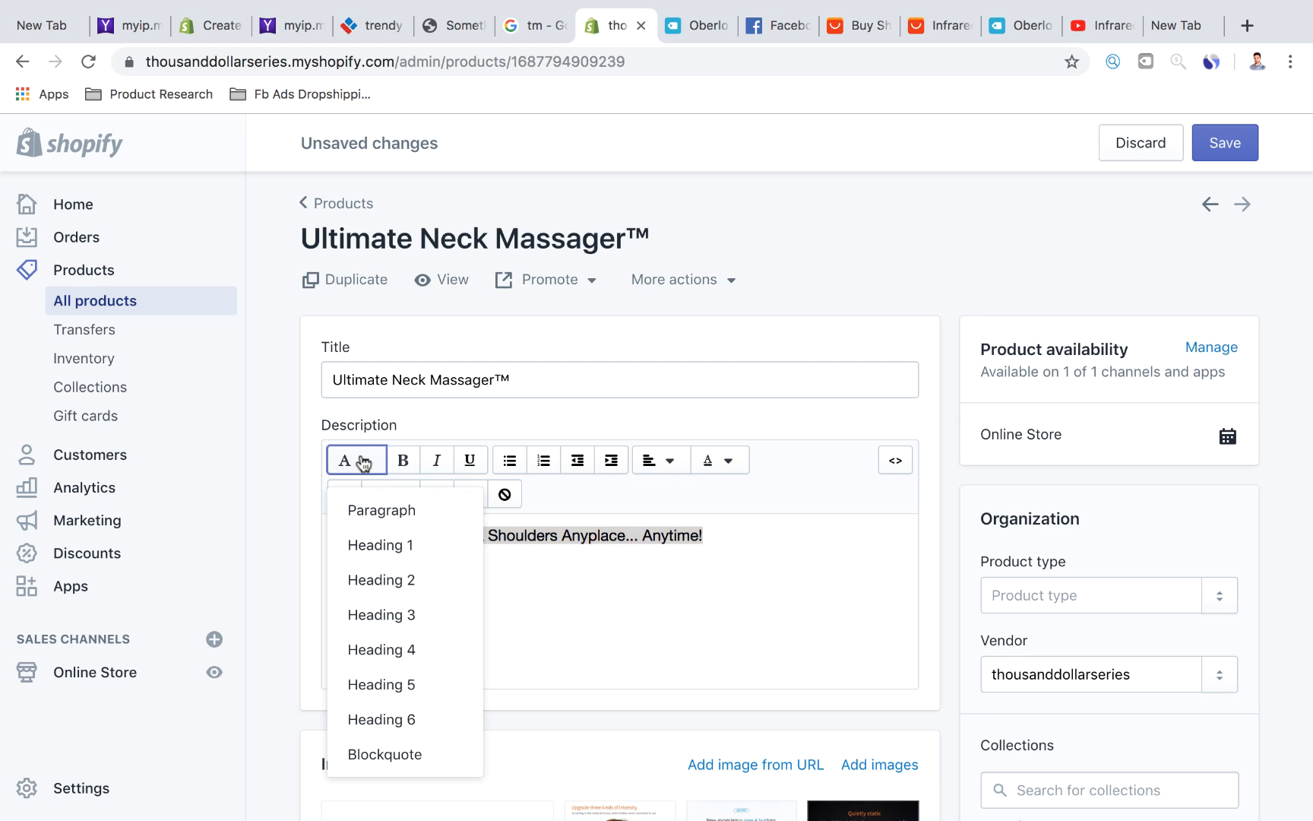
click(380, 583)
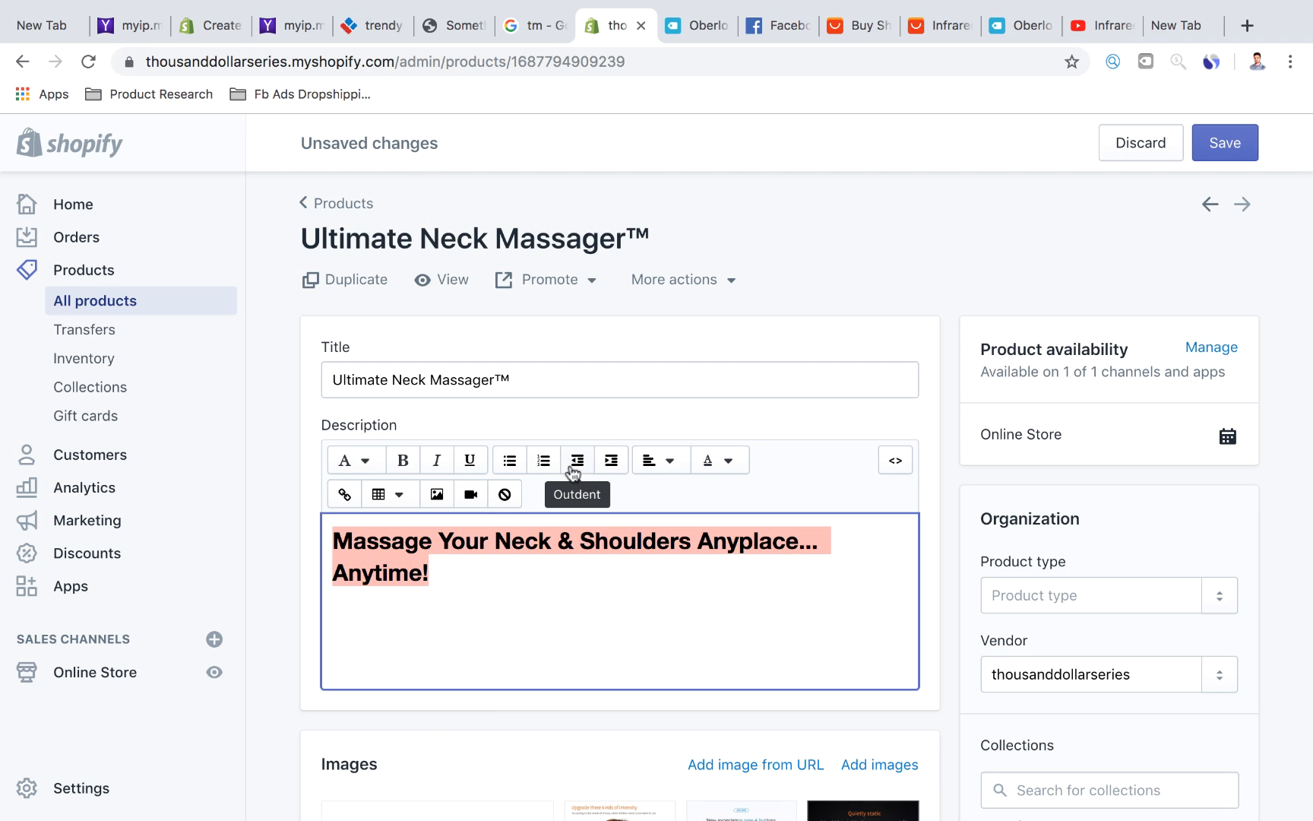
click(468, 570)
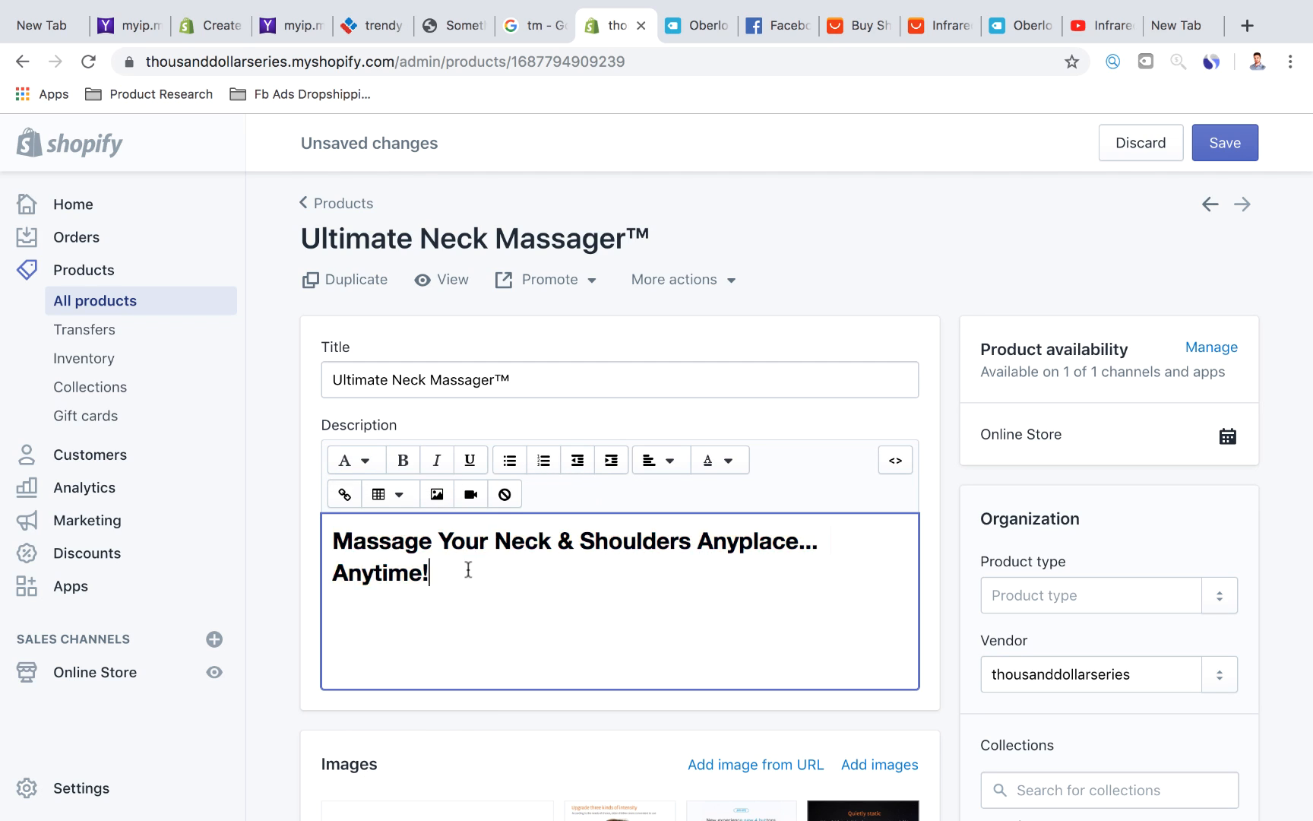
Start a paragraph below the headline reading "Relieve stress & pain in your shoulders with our low cost portable massage pillow.".
key(Return)
scroll(468, 570, down, 2)
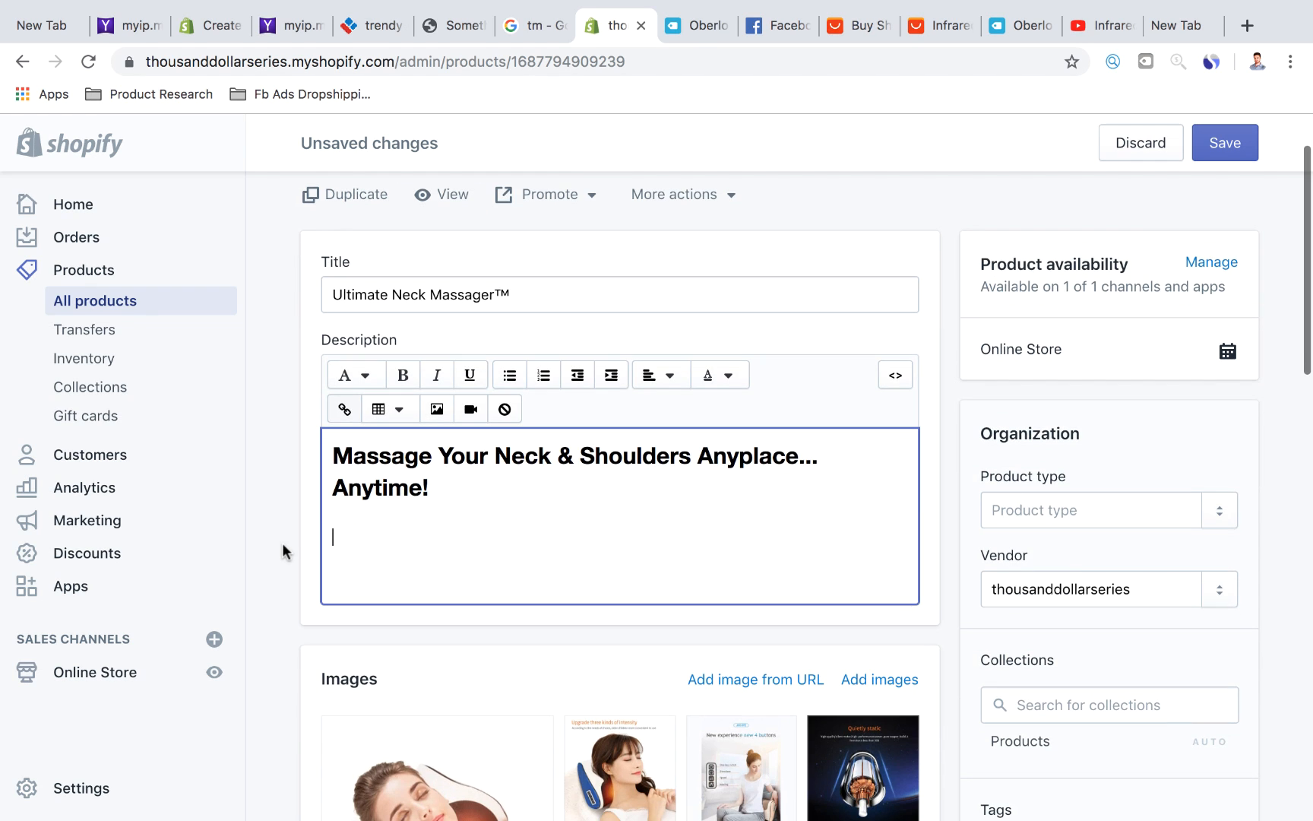
text(Relieve )
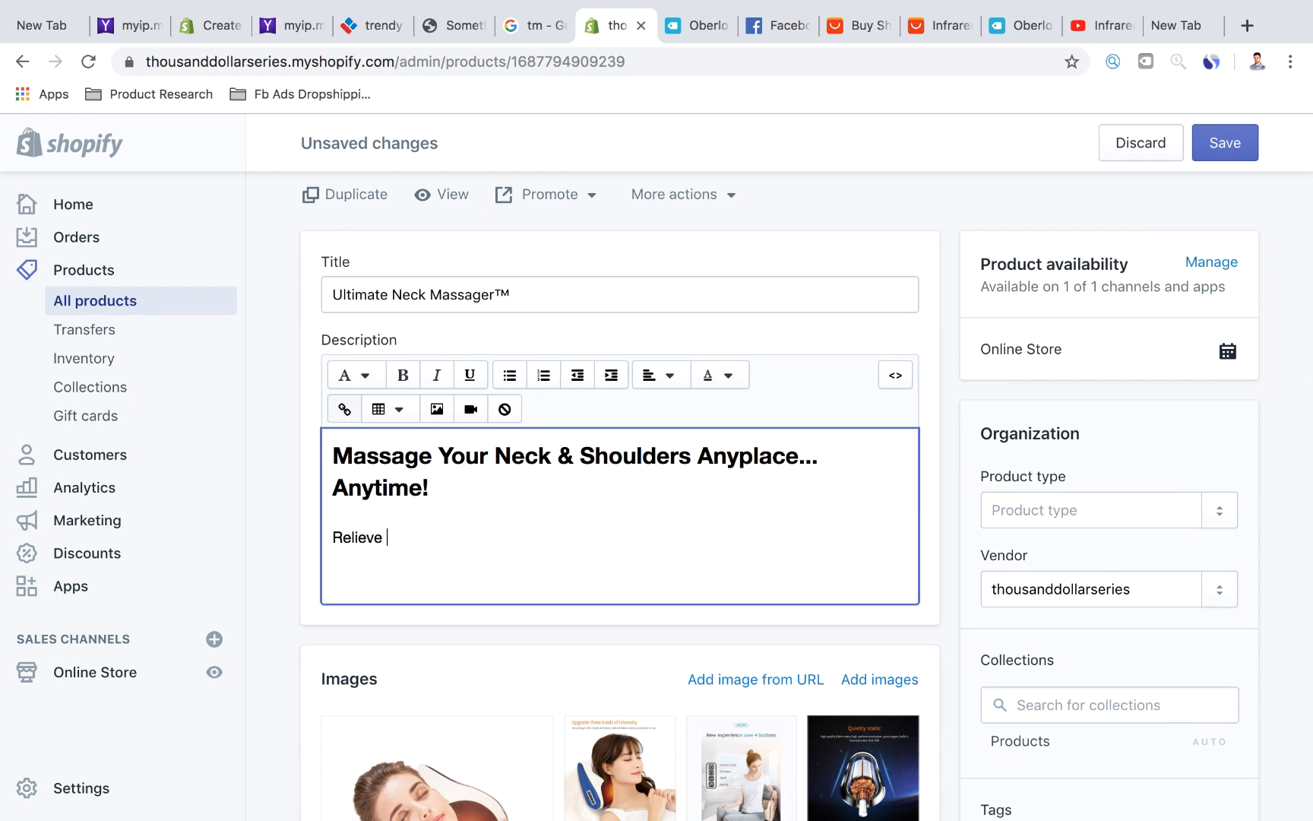
text(stress & pain in y)
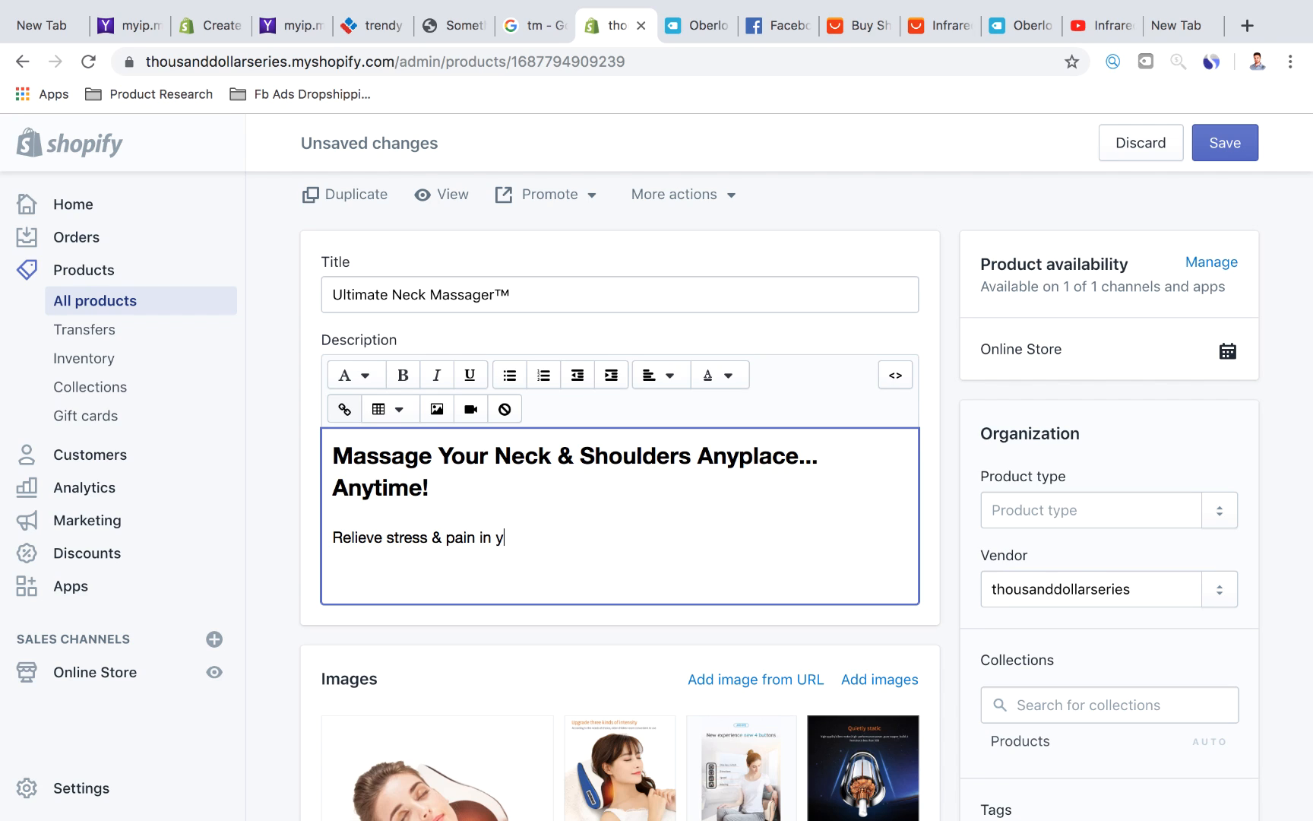
text(our shoulders with)
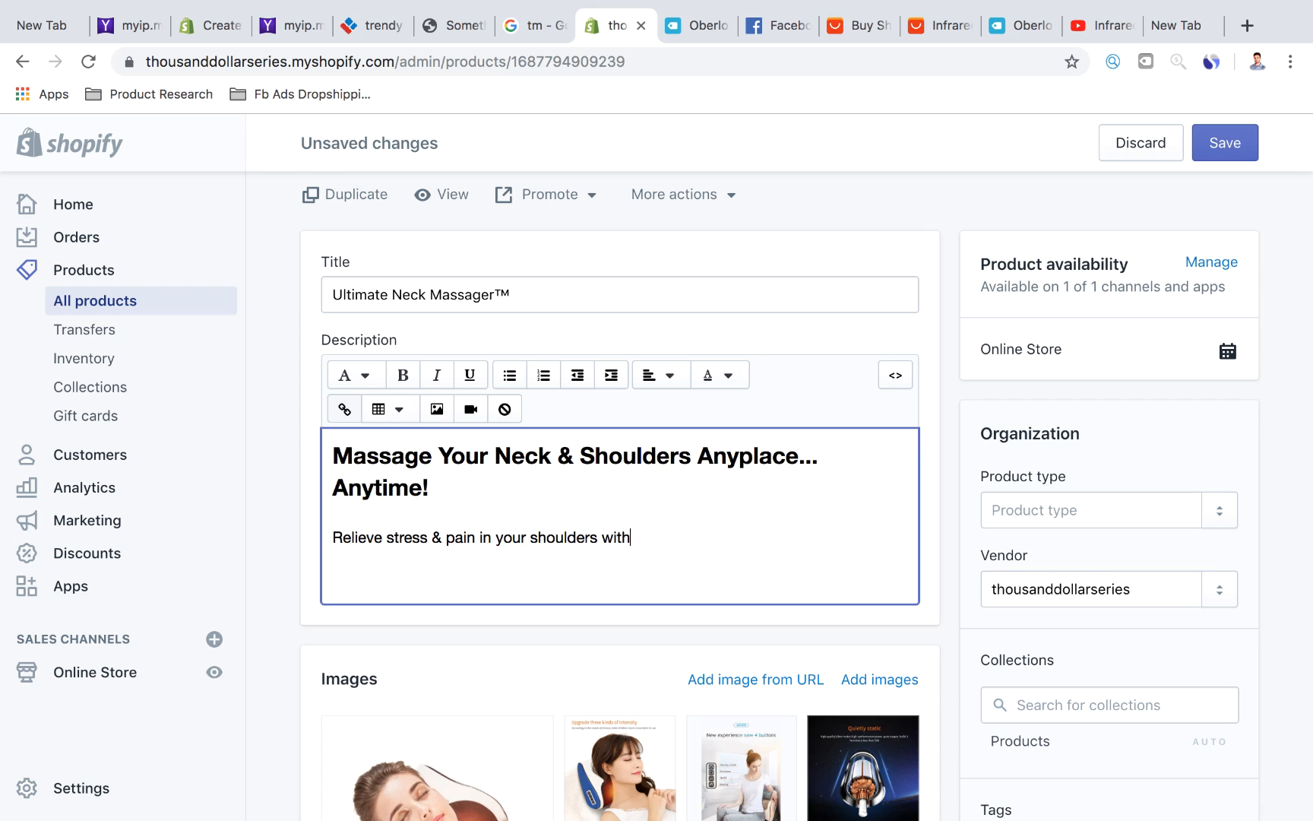
text( 0uour low cost portable )
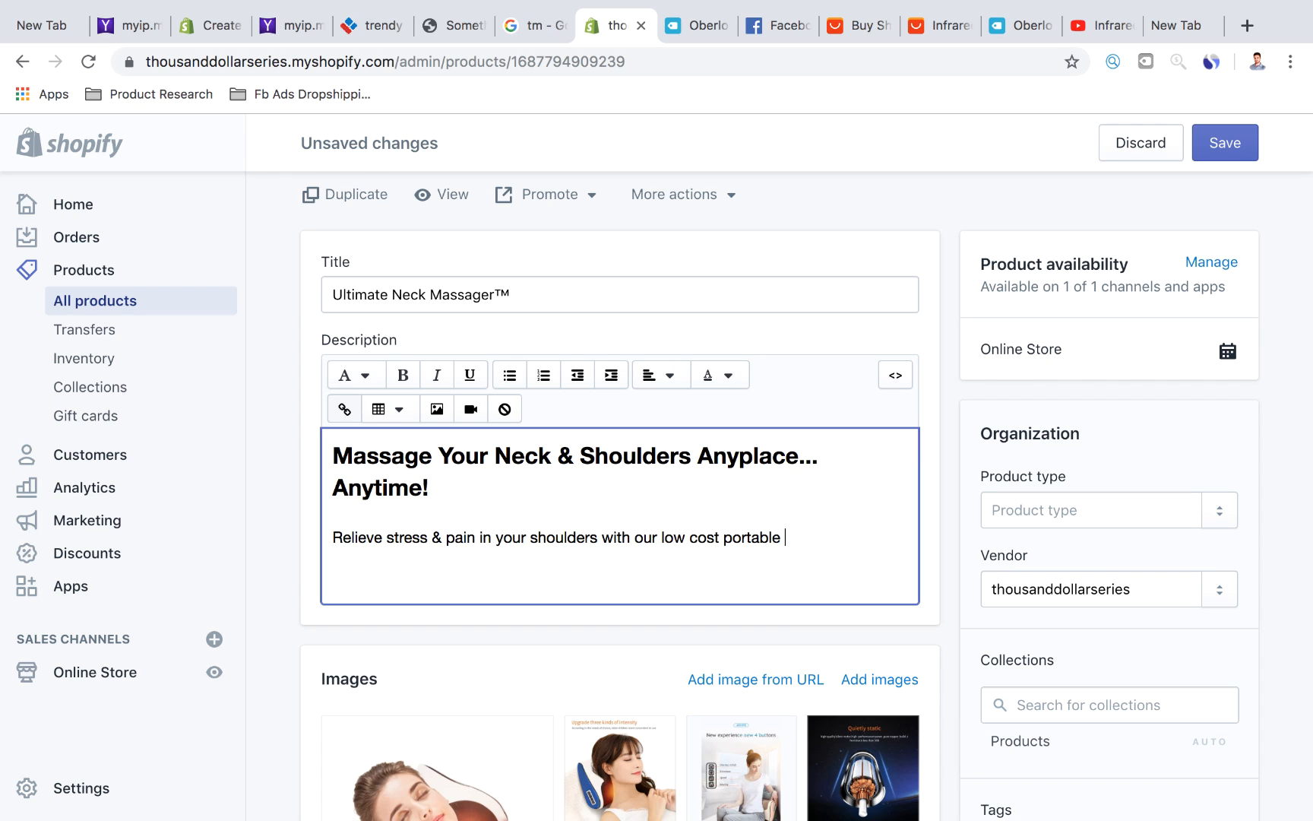
text(massage pillow)
scroll(345, 516, down, 3)
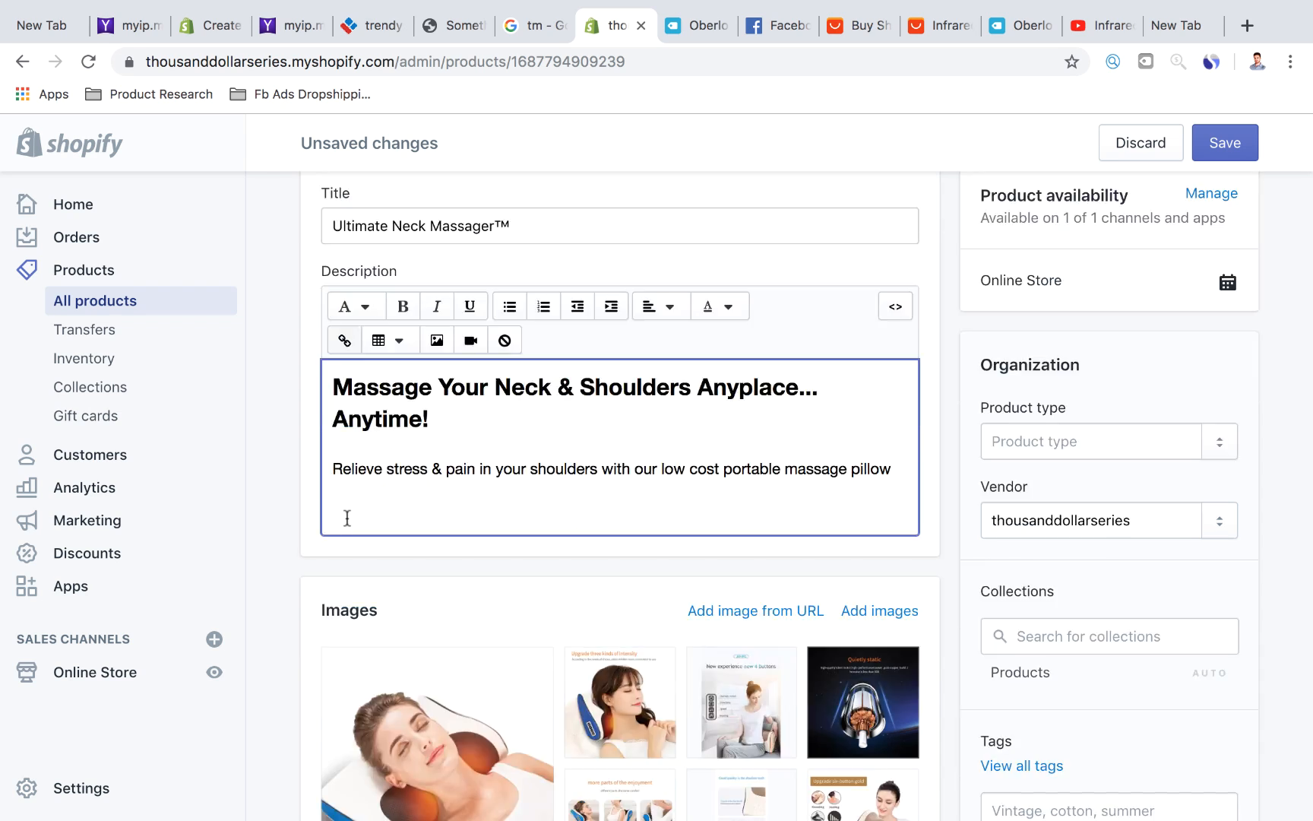
scroll(346, 520, up, 1)
text(.)
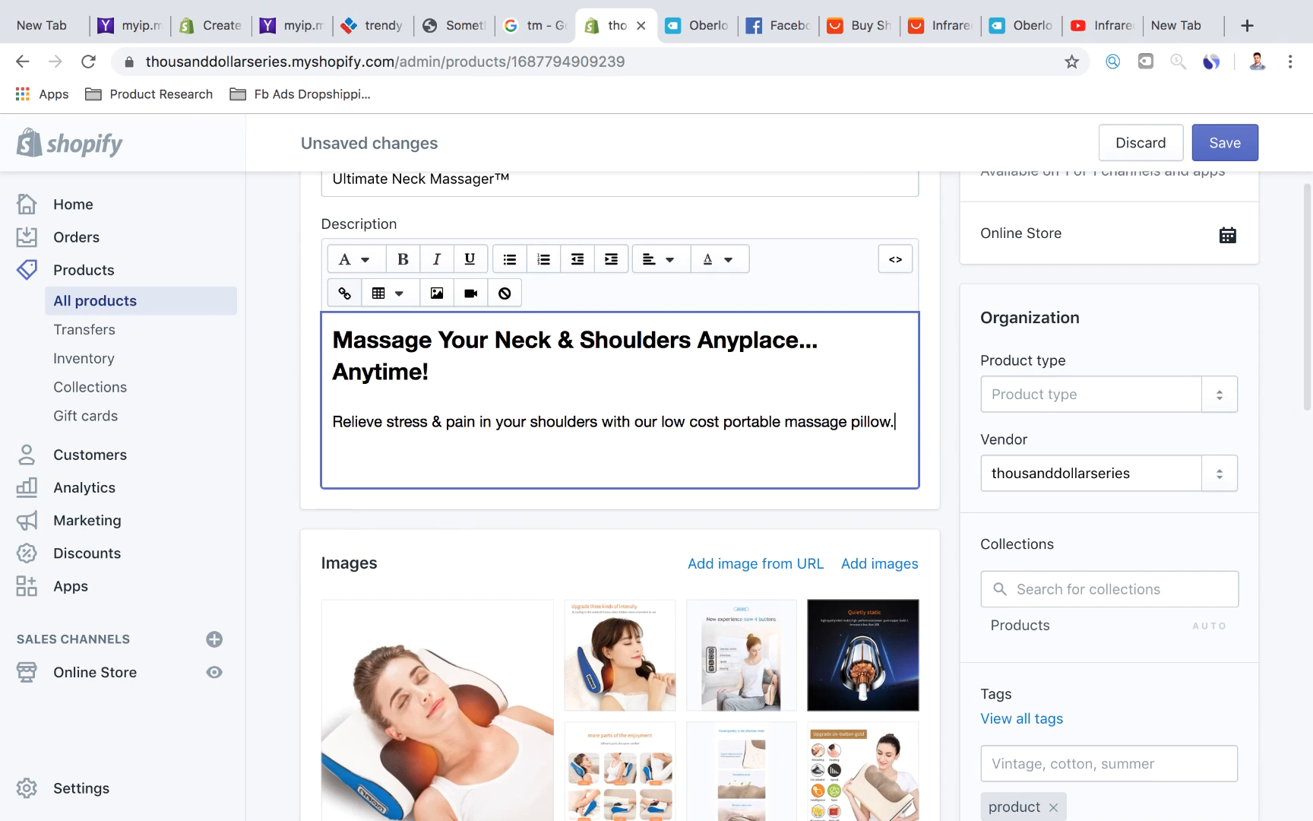
Continue the paragraph with "The mechanical processes remove trapped nerves", correcting the spelling of "processes" and "remove".
text( The mechani)
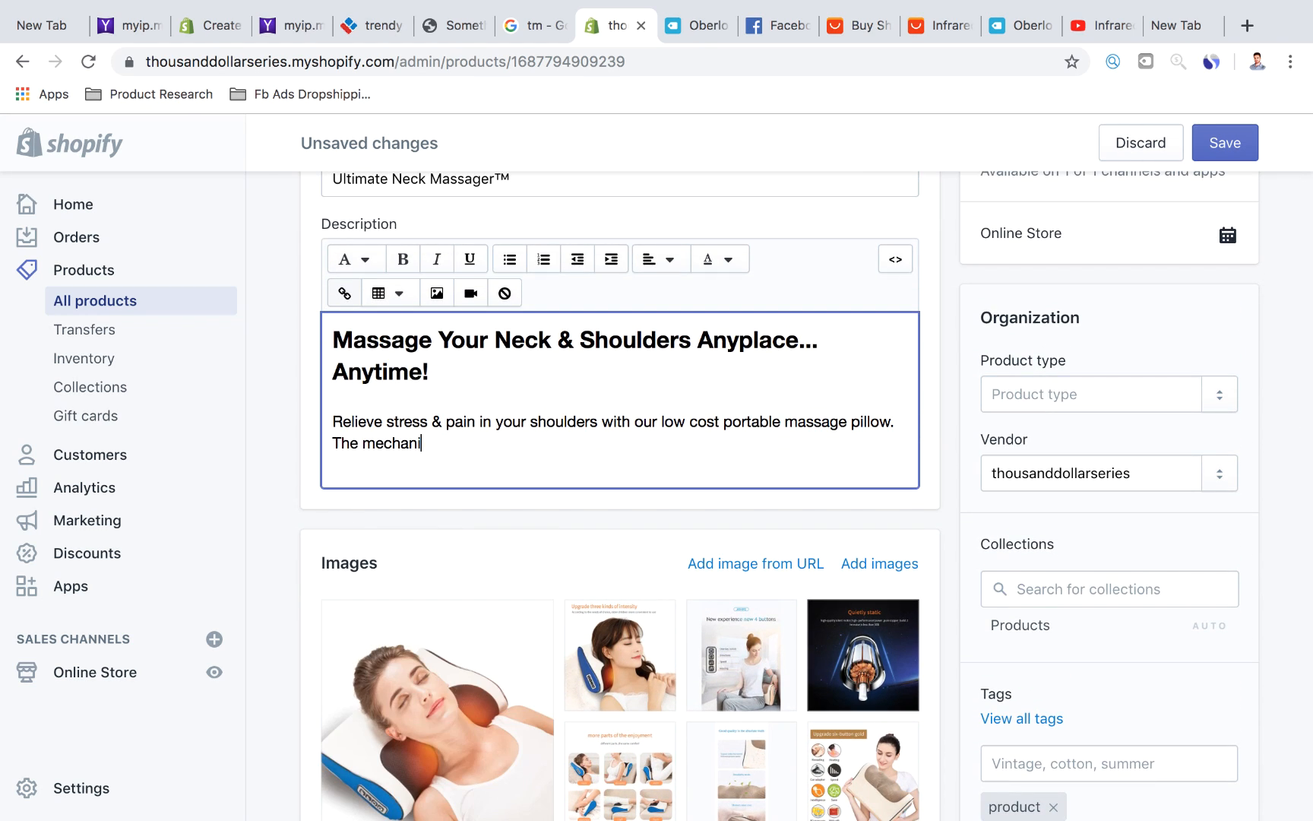
text(cal pocesses)
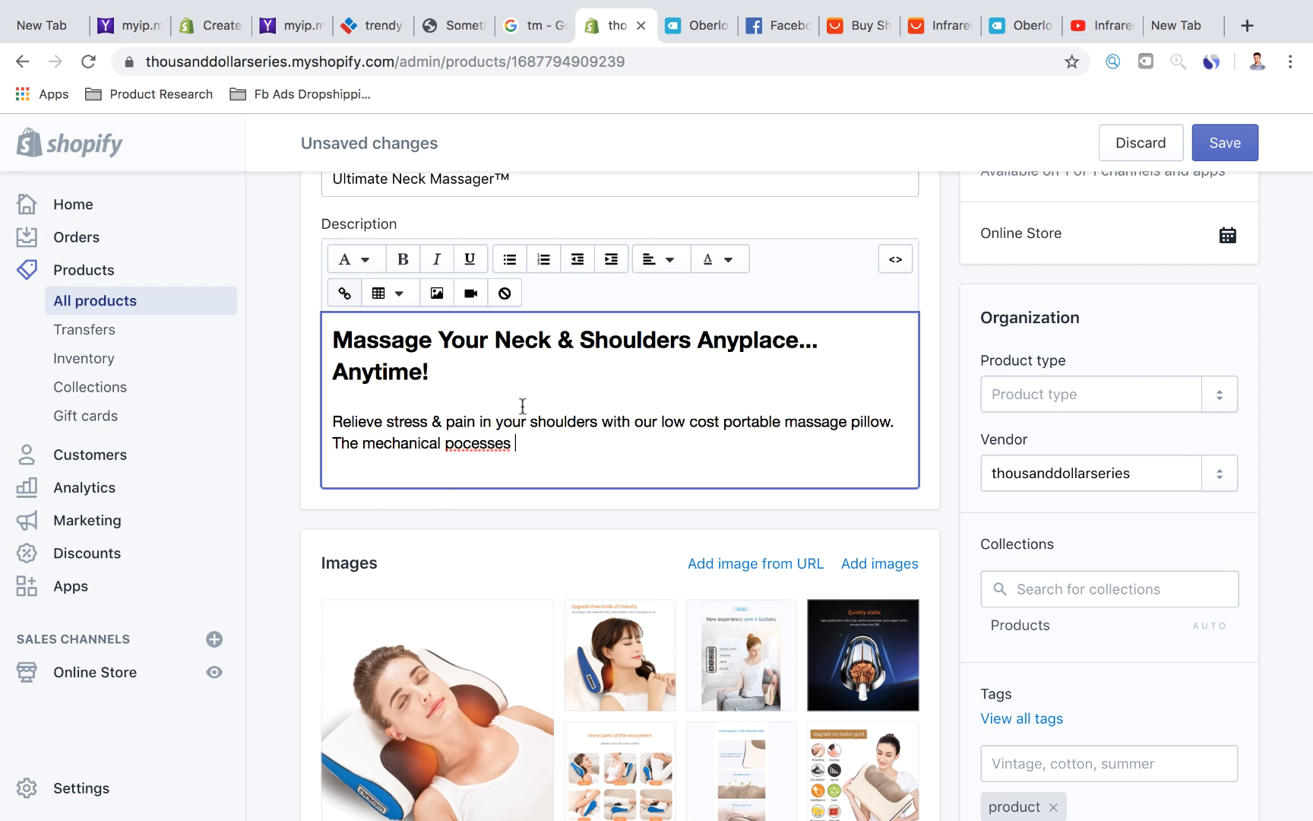
right_click(502, 443)
click(557, 455)
text(rewmove )
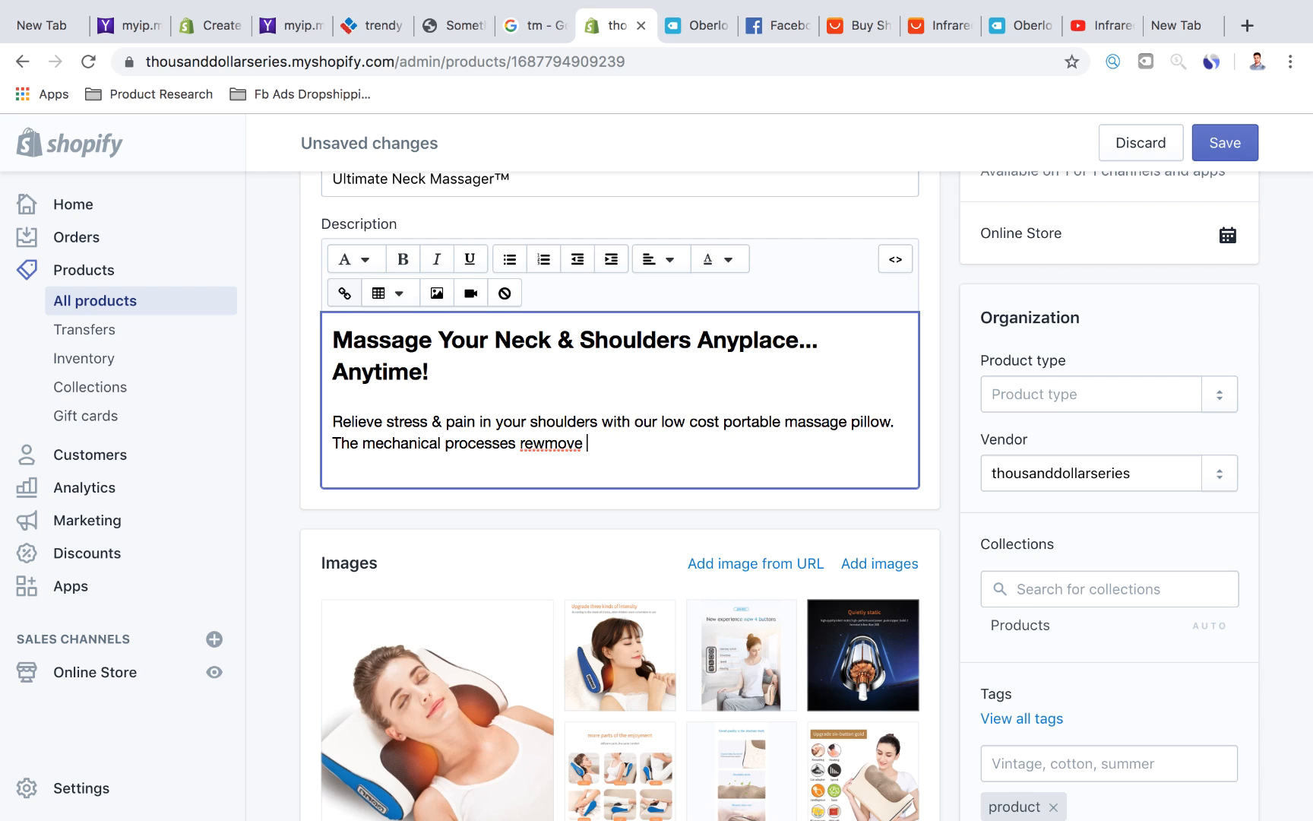
text(trapped nerves)
right_click(566, 445)
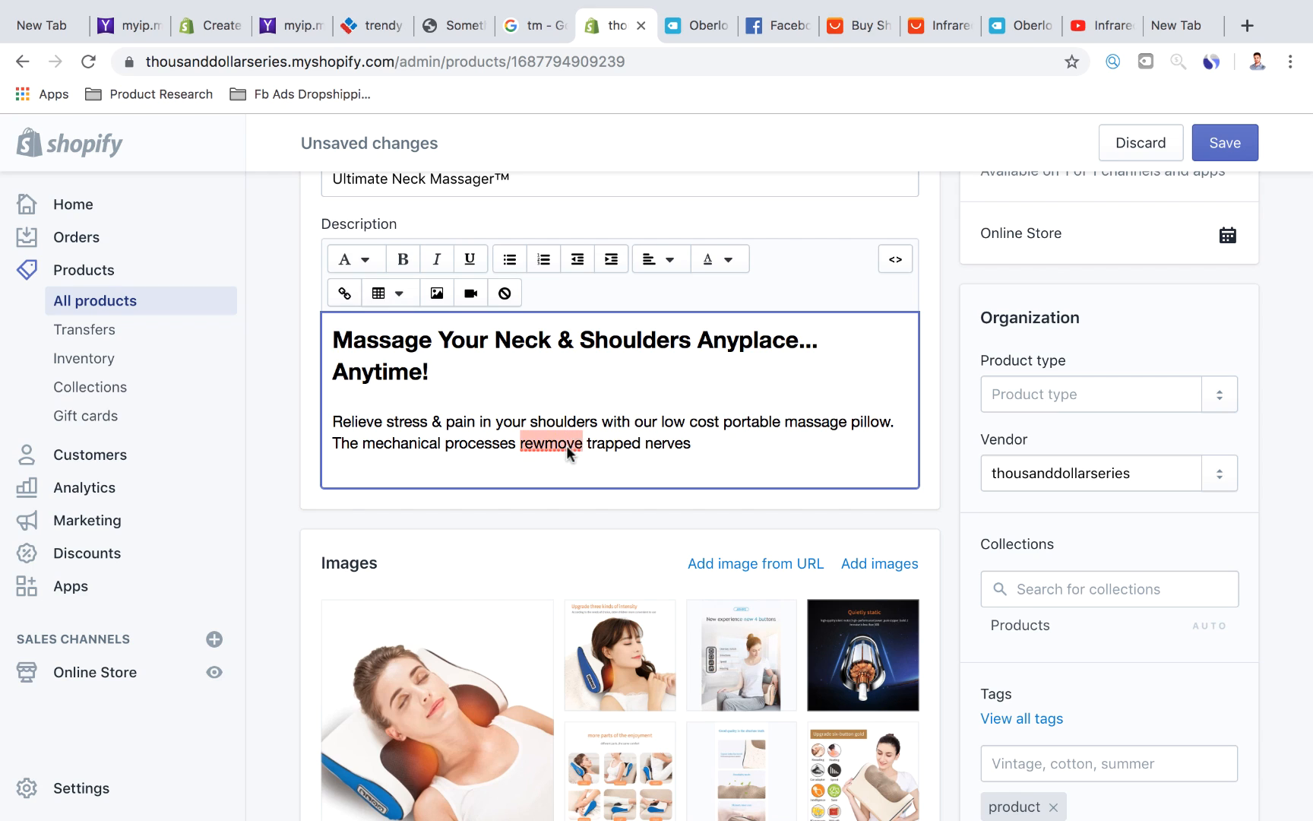
click(577, 458)
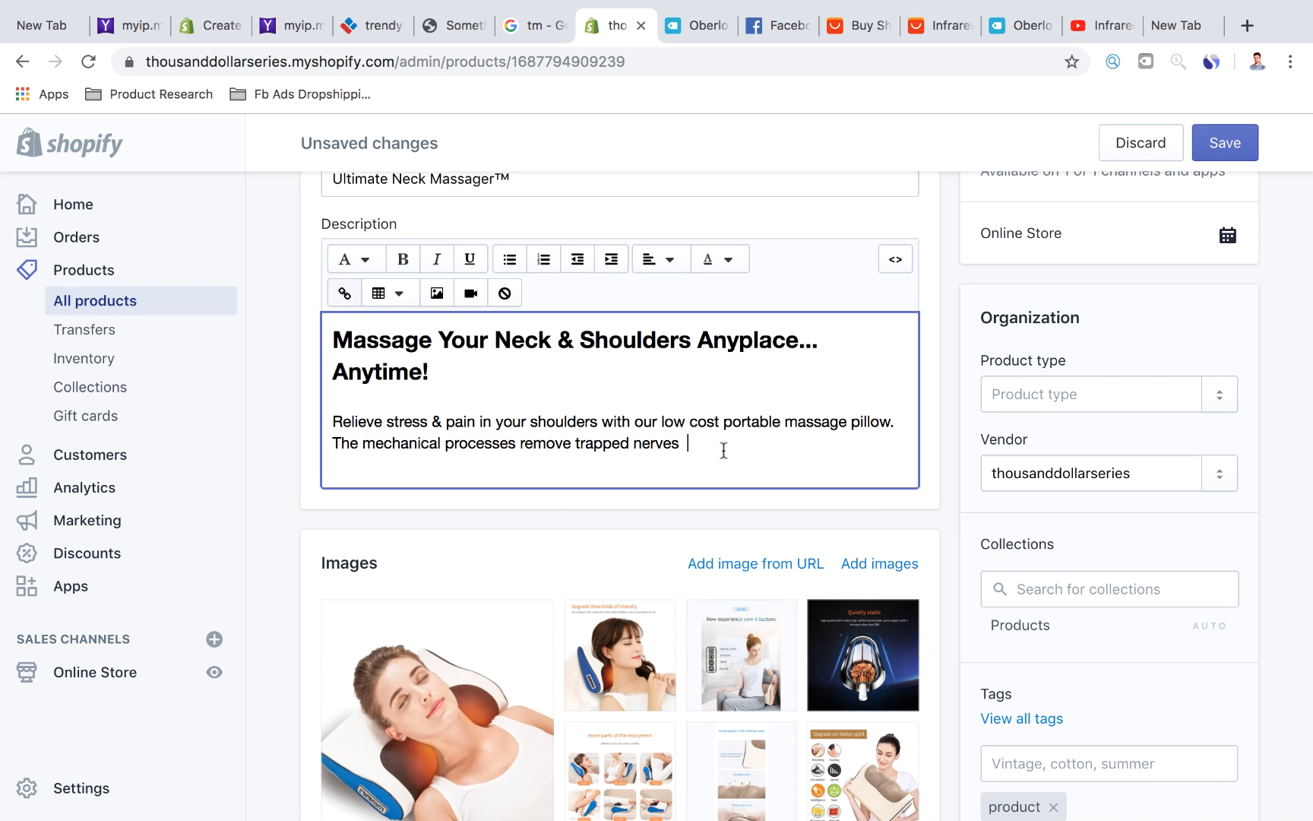
Complete the paragraph with "& any joint pain up to 3 times quicker than a traditional massage.. And at half the price!".
text(& any joint pain)
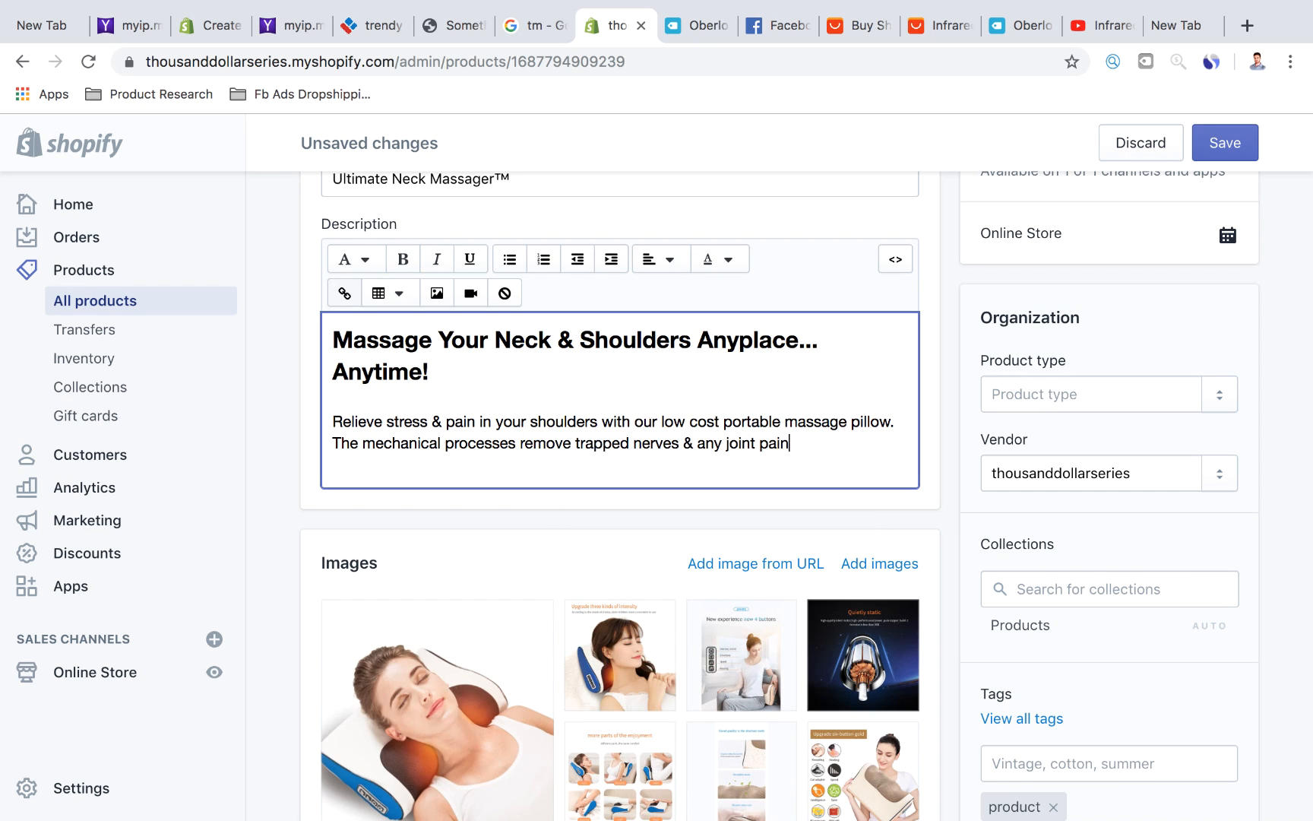
text( up to 3 times quicker than)
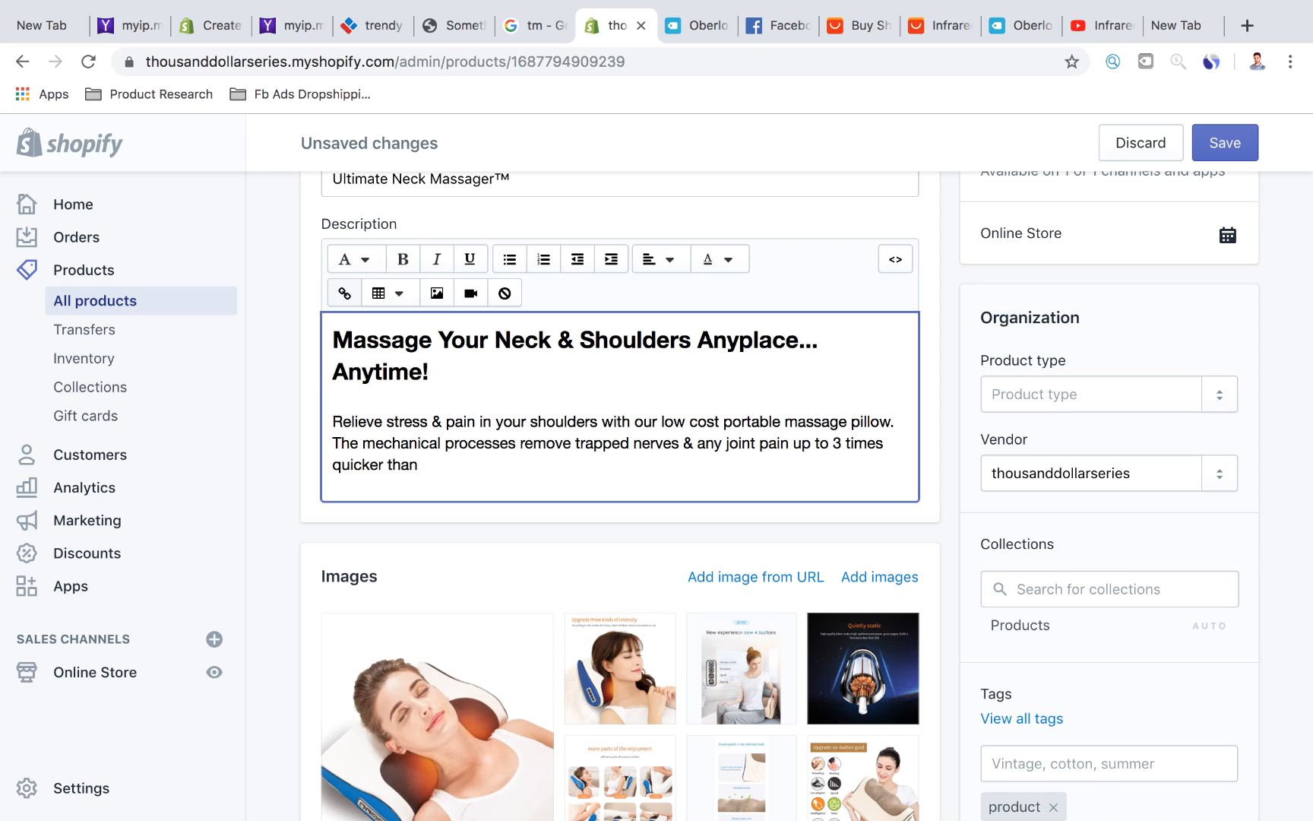
text( a traditional mass)
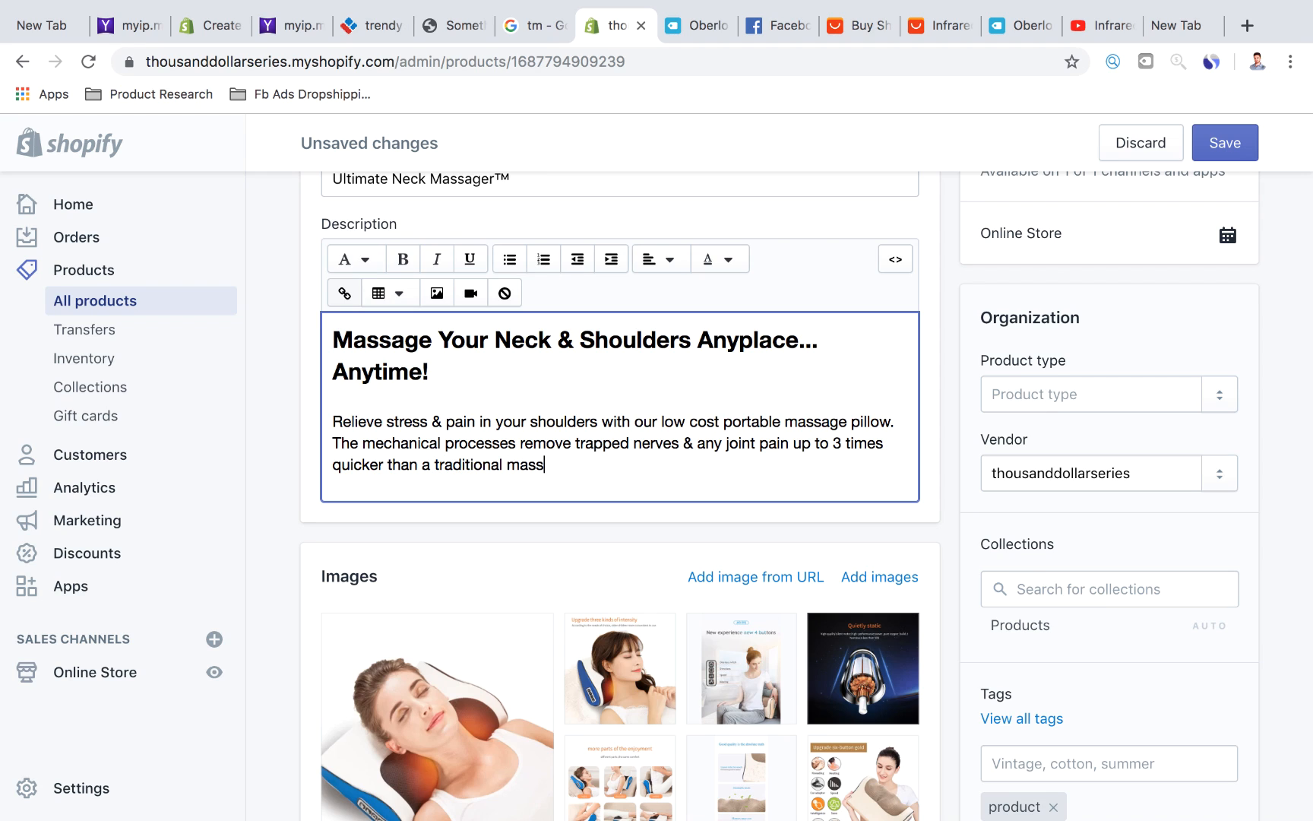
text(age.. And at half the price!)
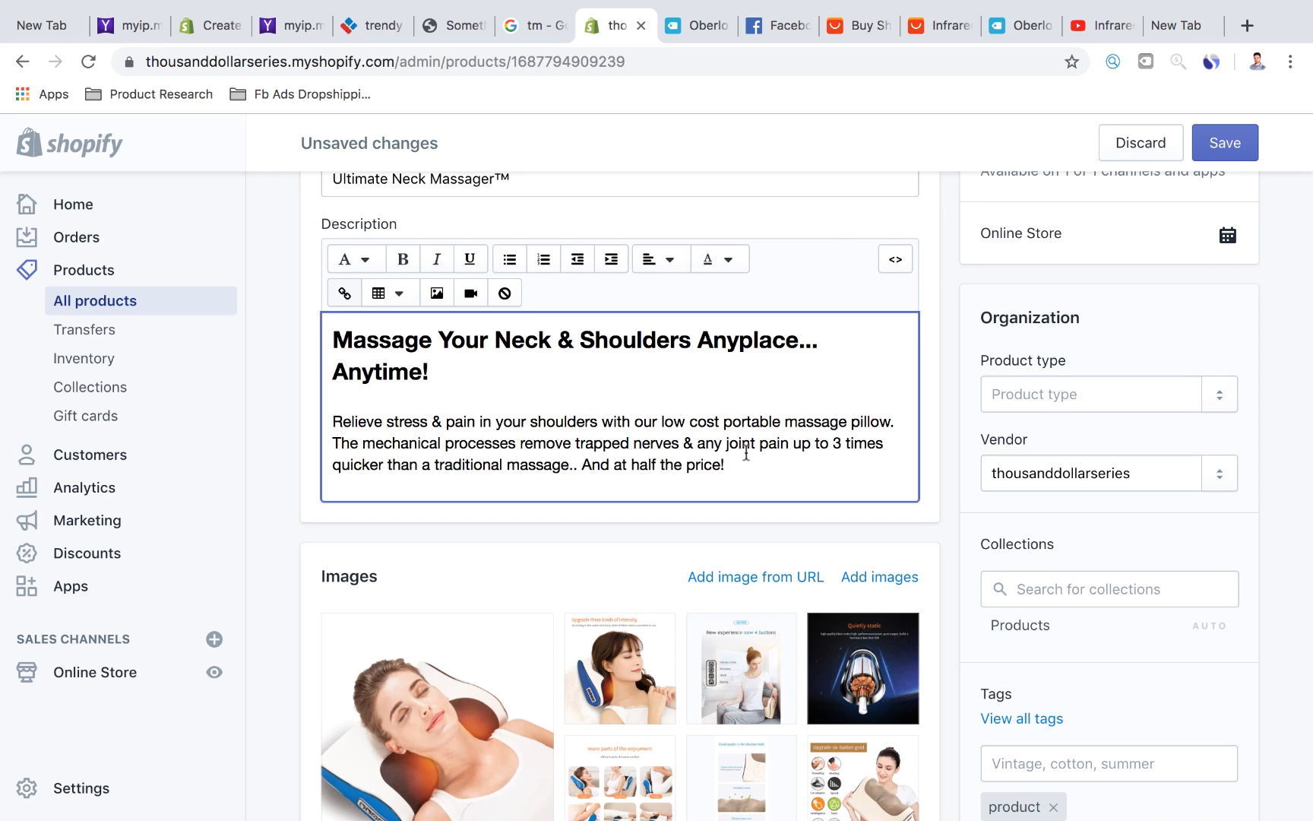
scroll(562, 472, down, 2)
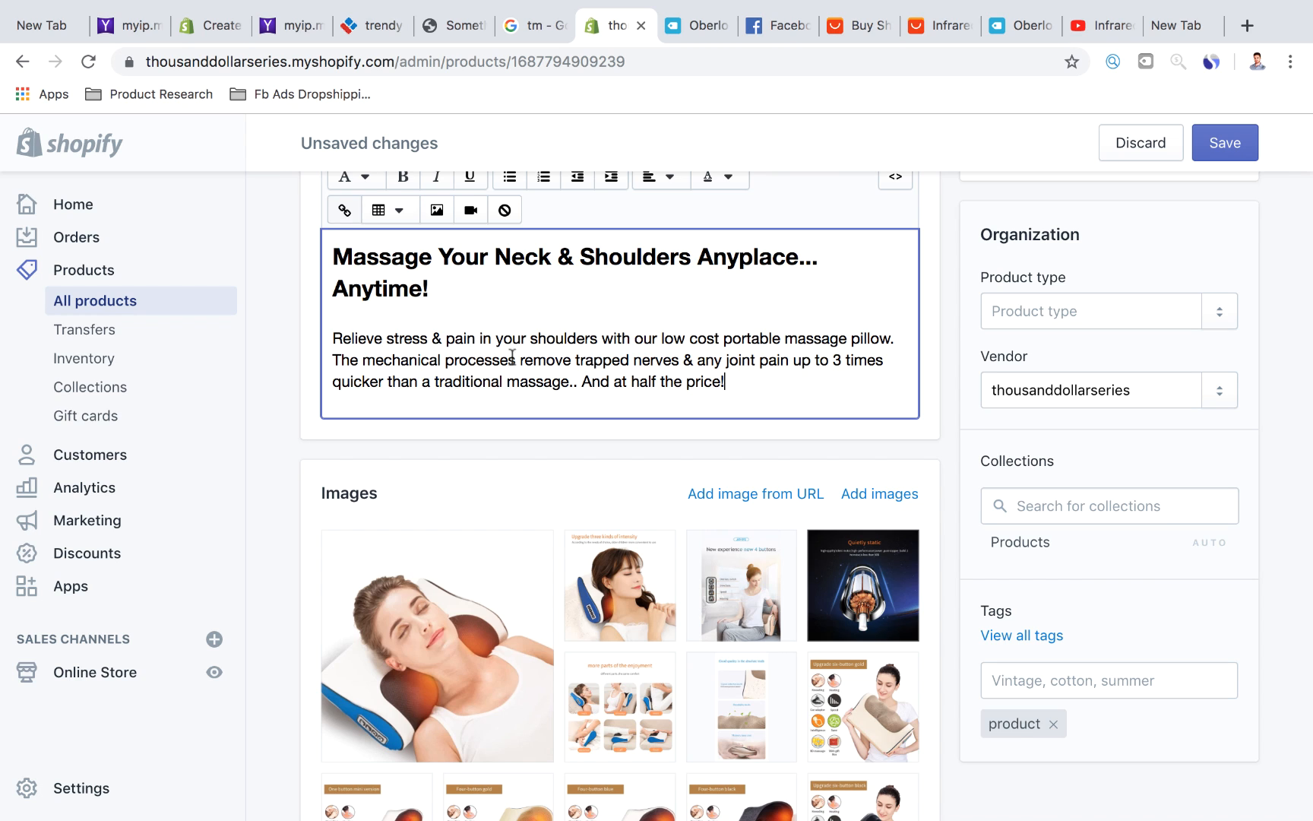
scroll(678, 366, down, 5)
scroll(553, 542, down, 4)
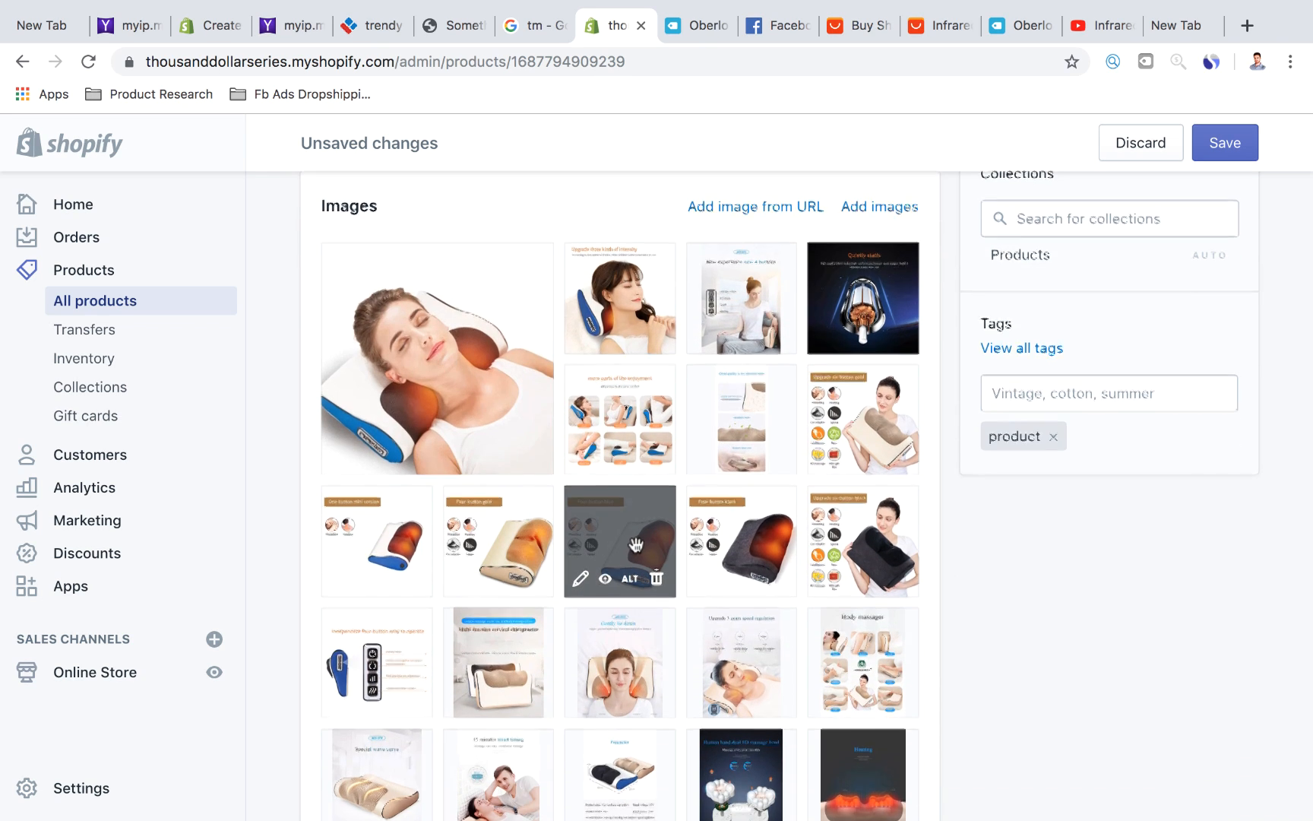
scroll(635, 544, up, 10)
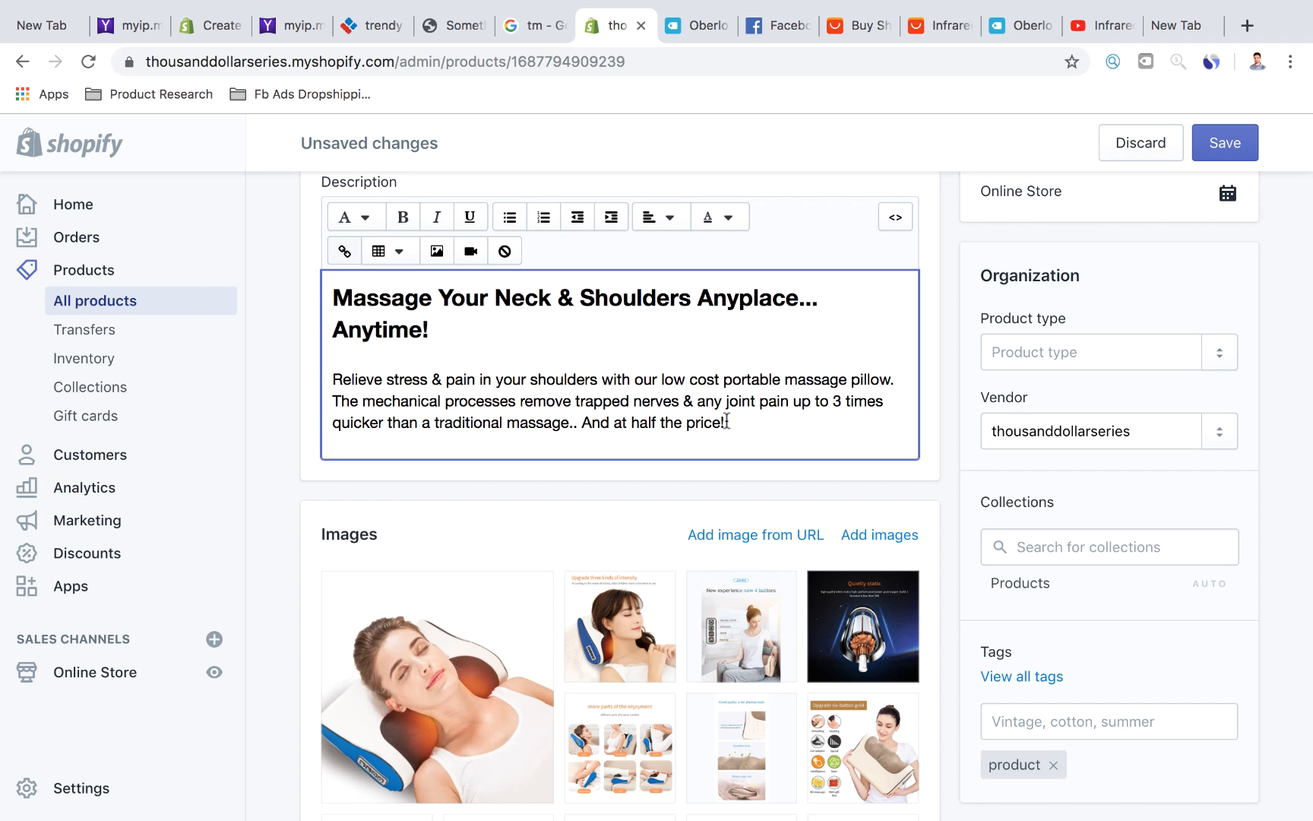
scroll(770, 419, down, 1)
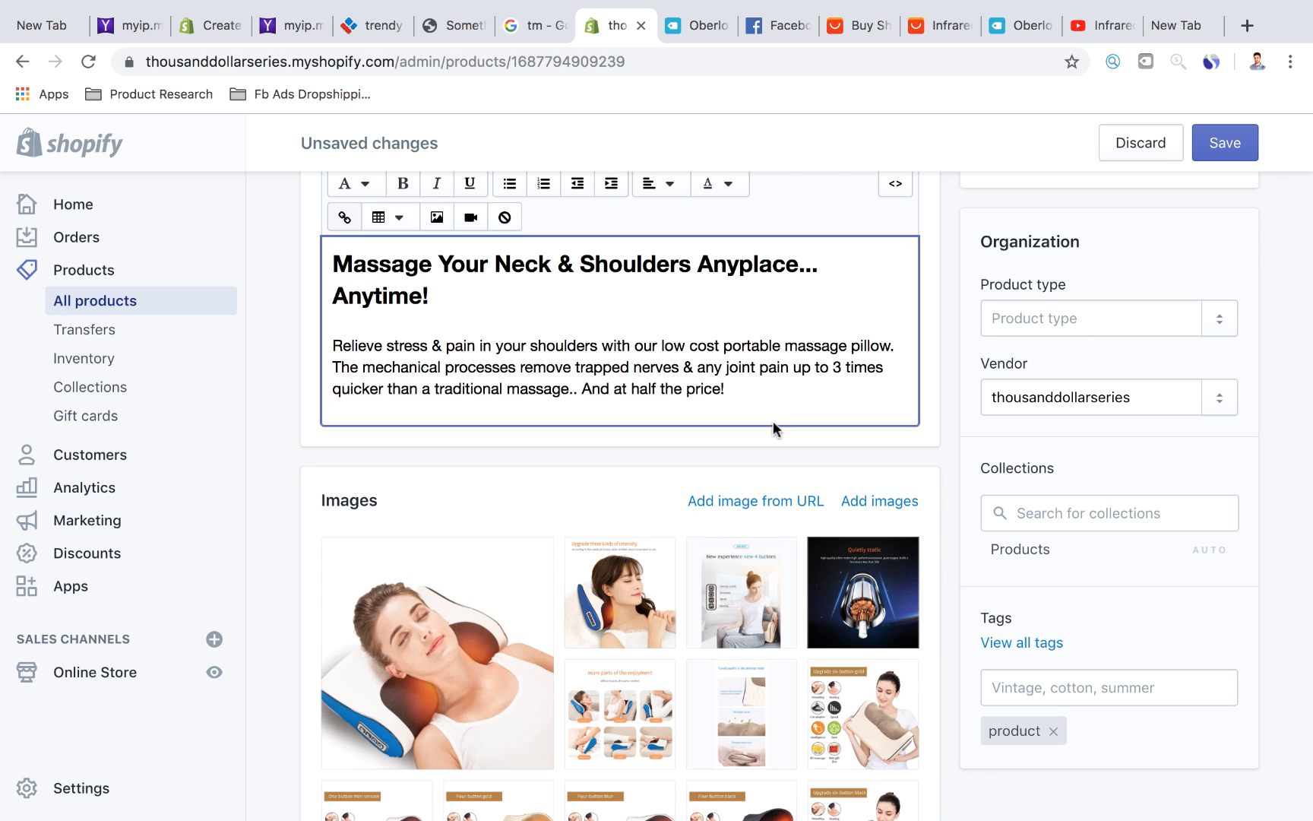
scroll(774, 426, up, 1)
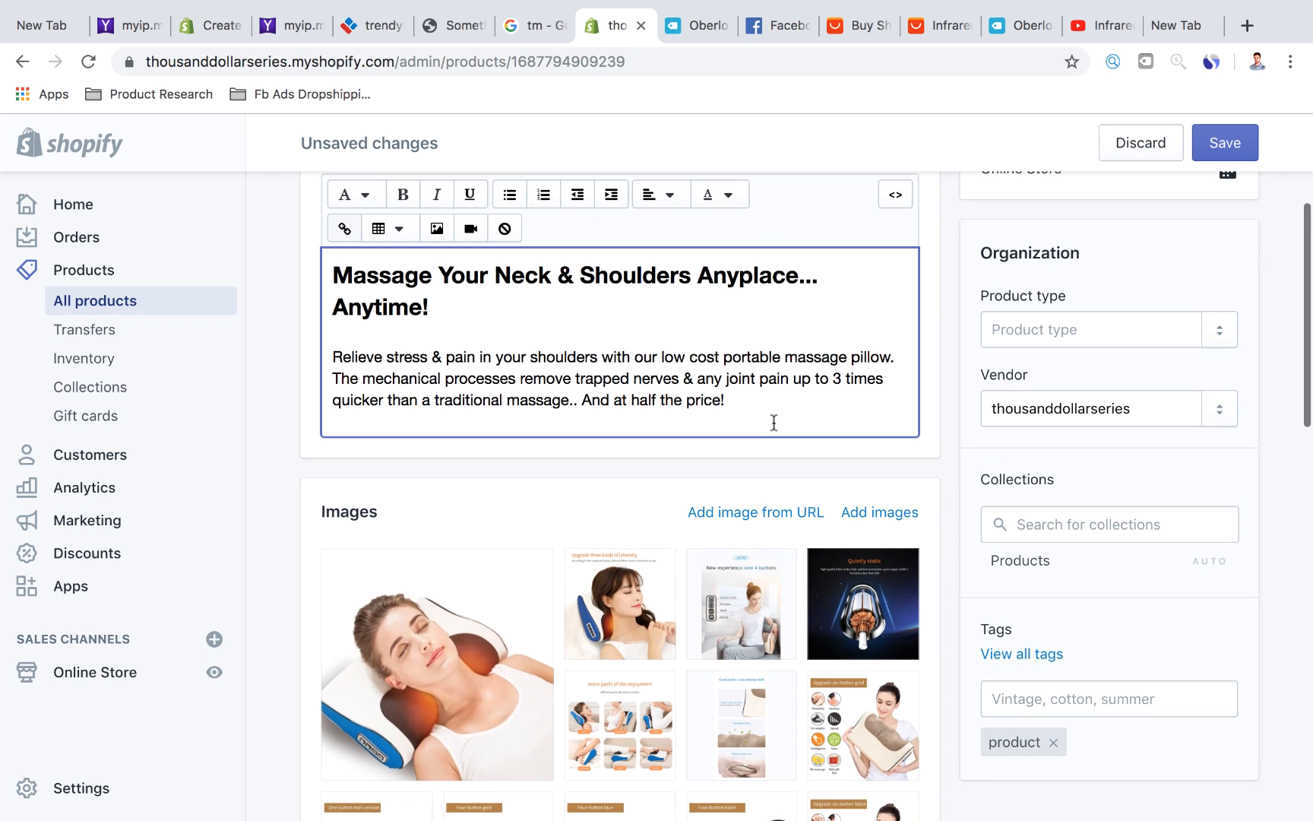
scroll(774, 422, up, 1)
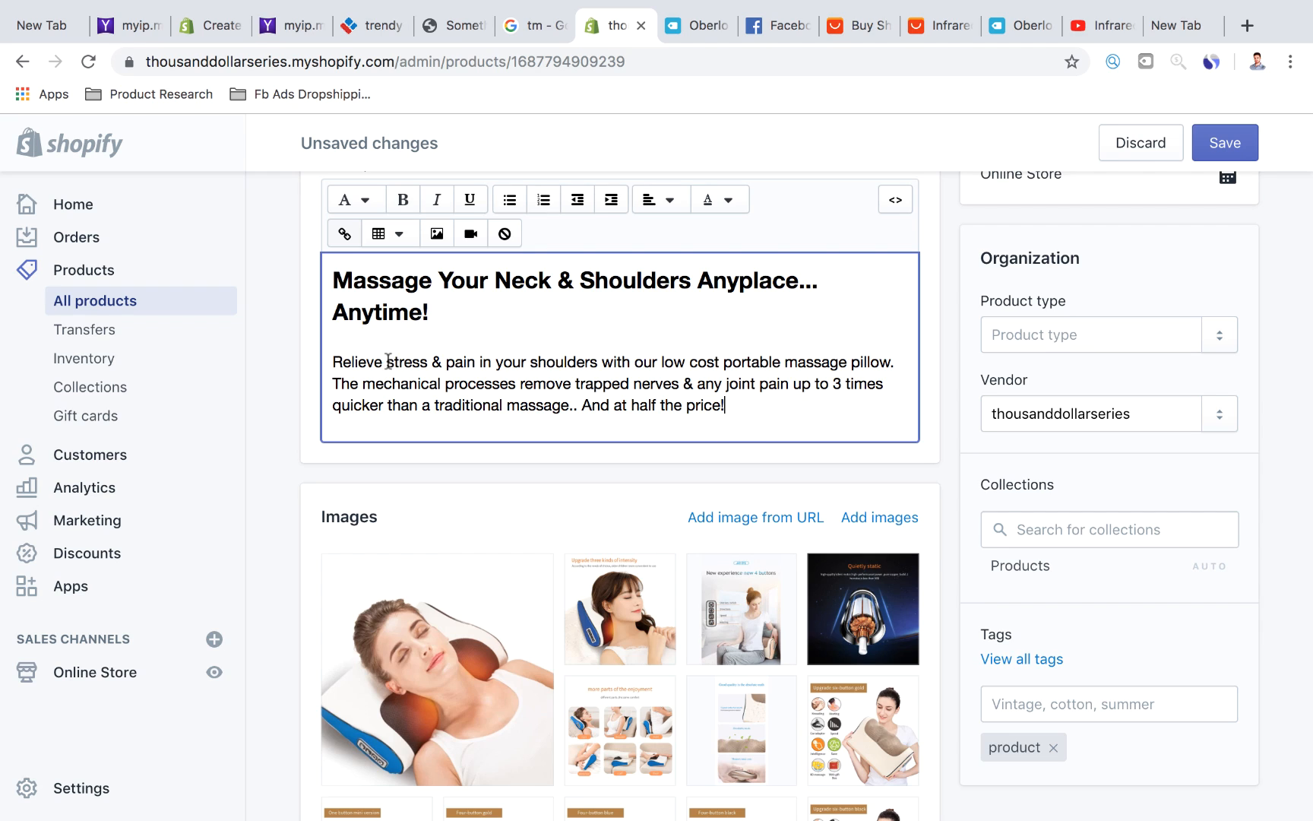
Make the phrases "stress & pain" and "low cost portable massage pillow." bold in the description paragraph.
drag(387, 360, 475, 361)
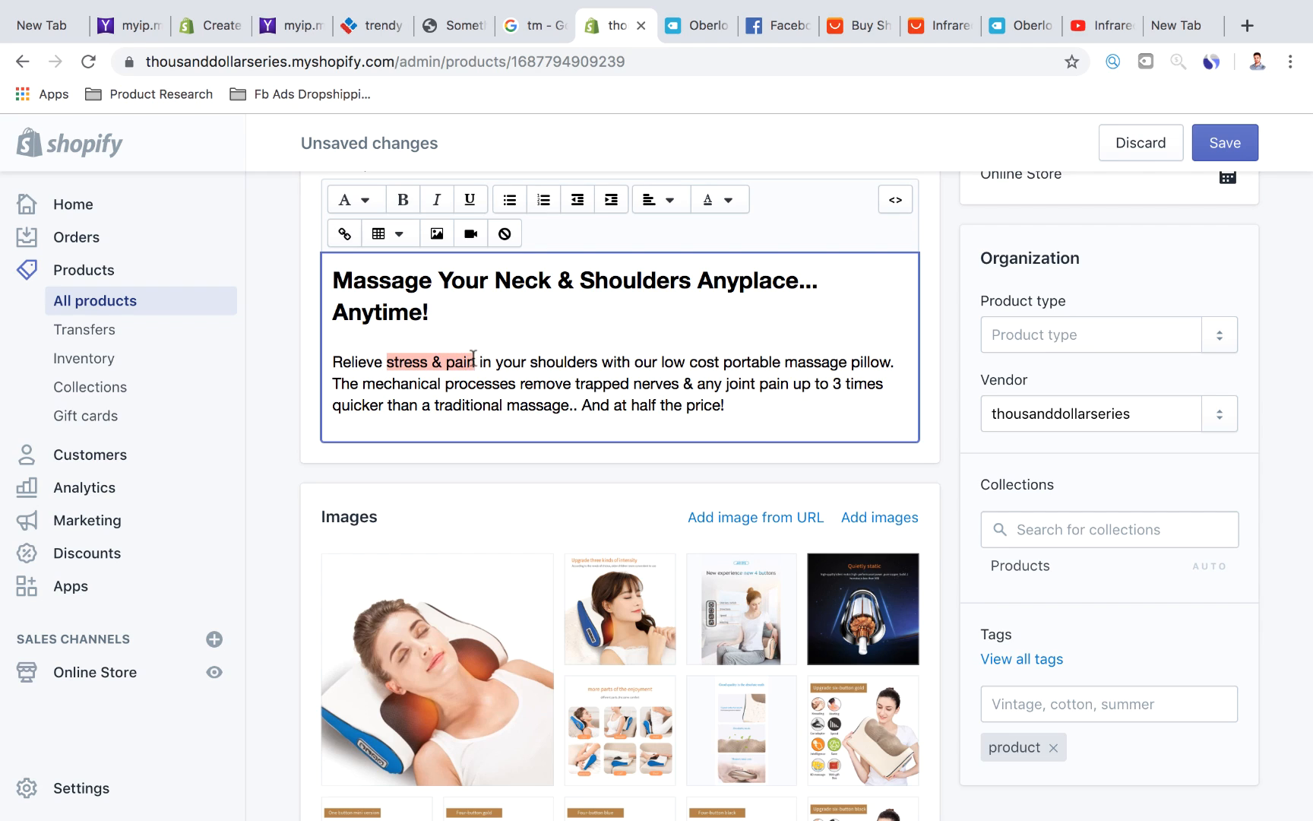
click(401, 199)
click(561, 361)
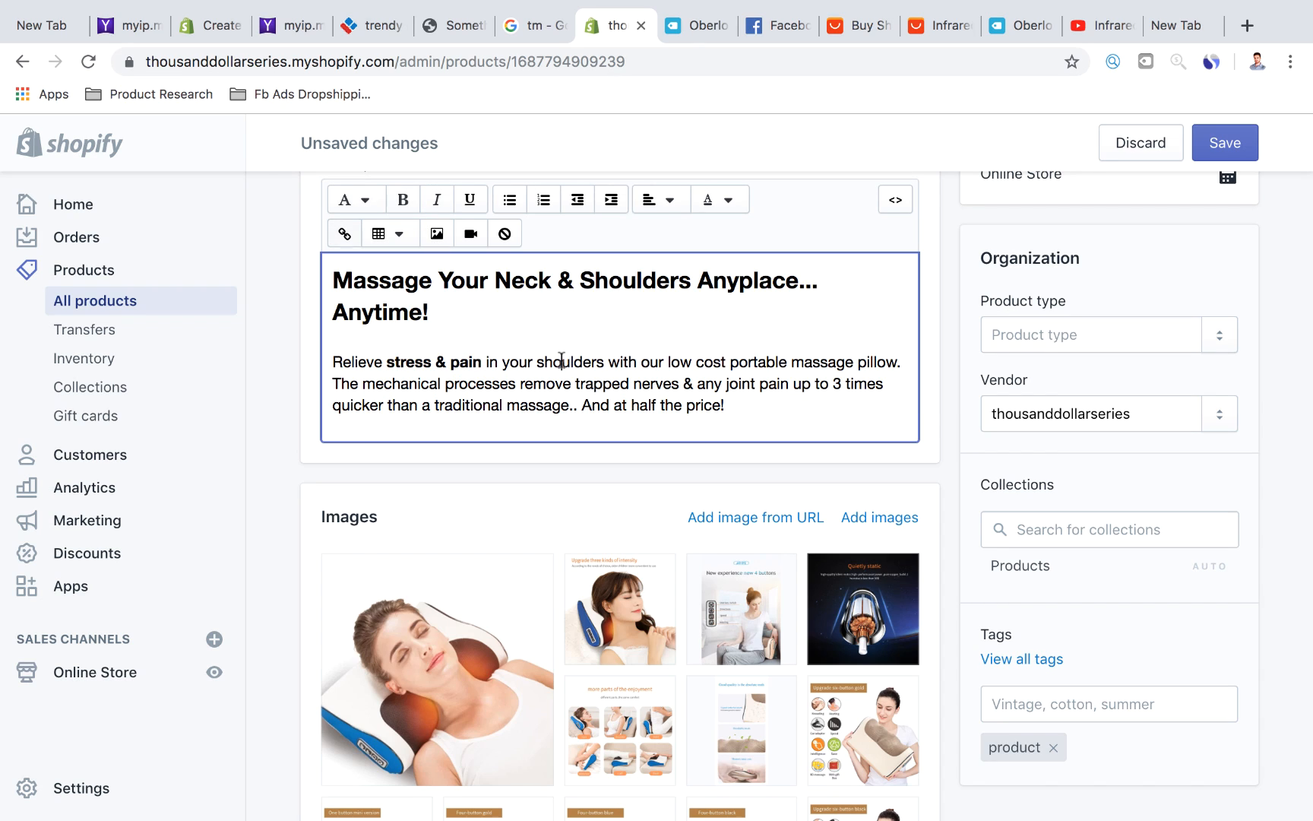
drag(666, 361, 910, 366)
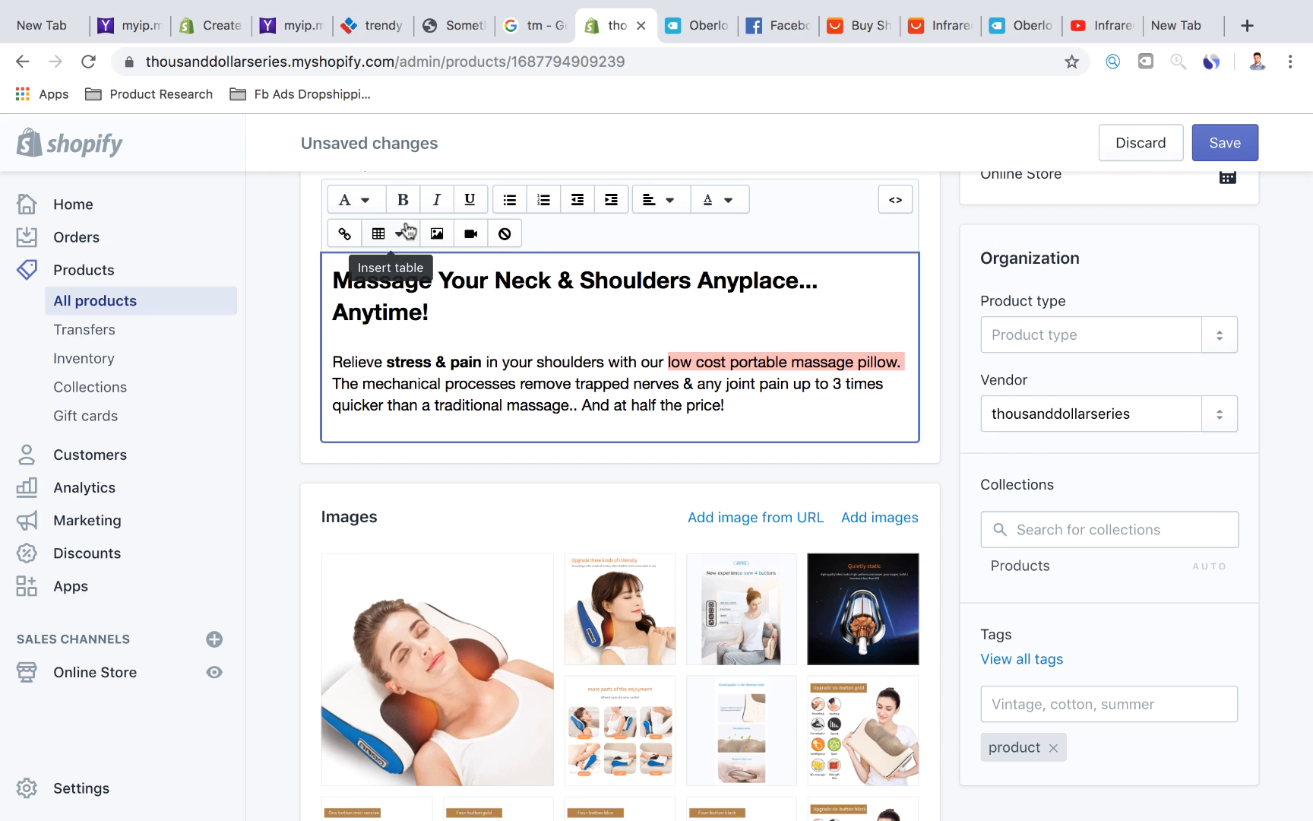
click(402, 199)
click(487, 396)
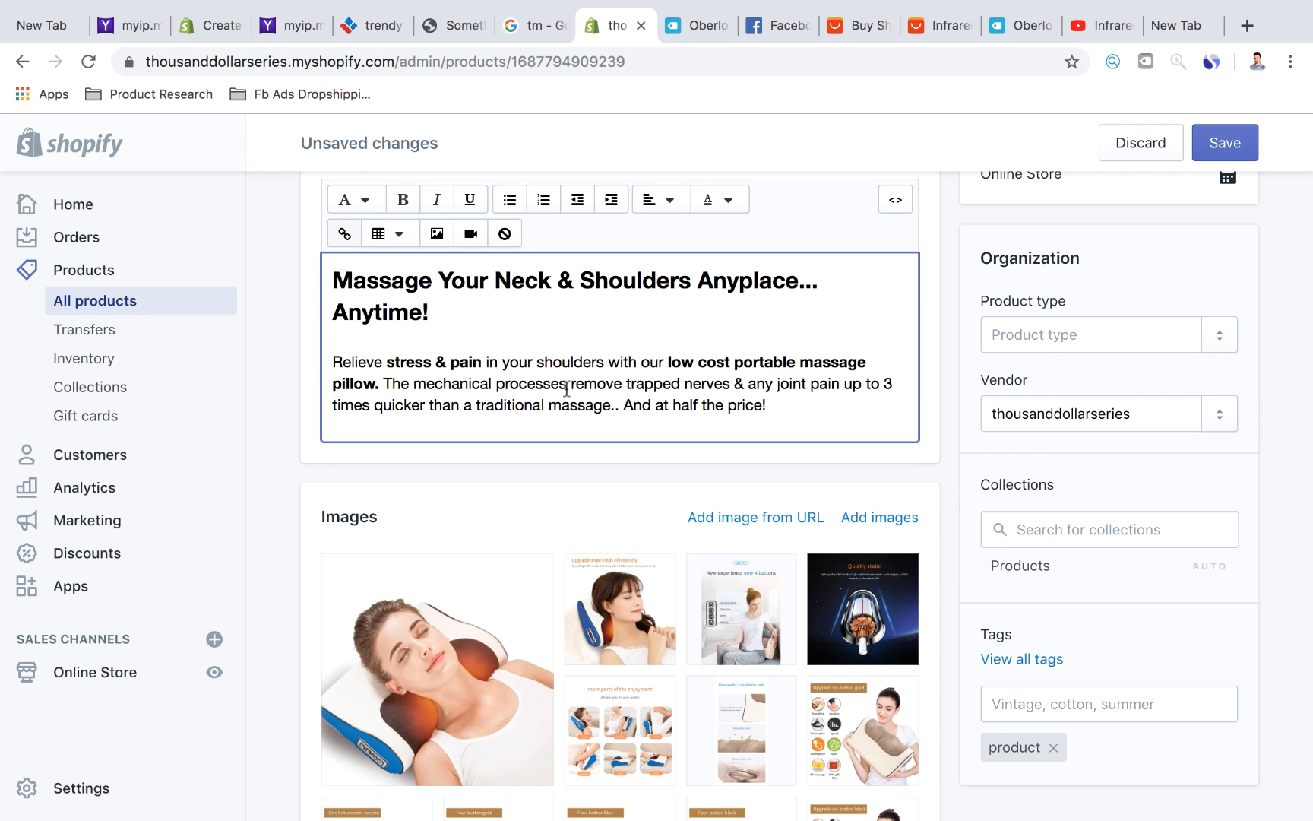
Make "remove trapped nerves", "3 times quicker" and "half" bold in the description paragraph.
drag(570, 383, 729, 389)
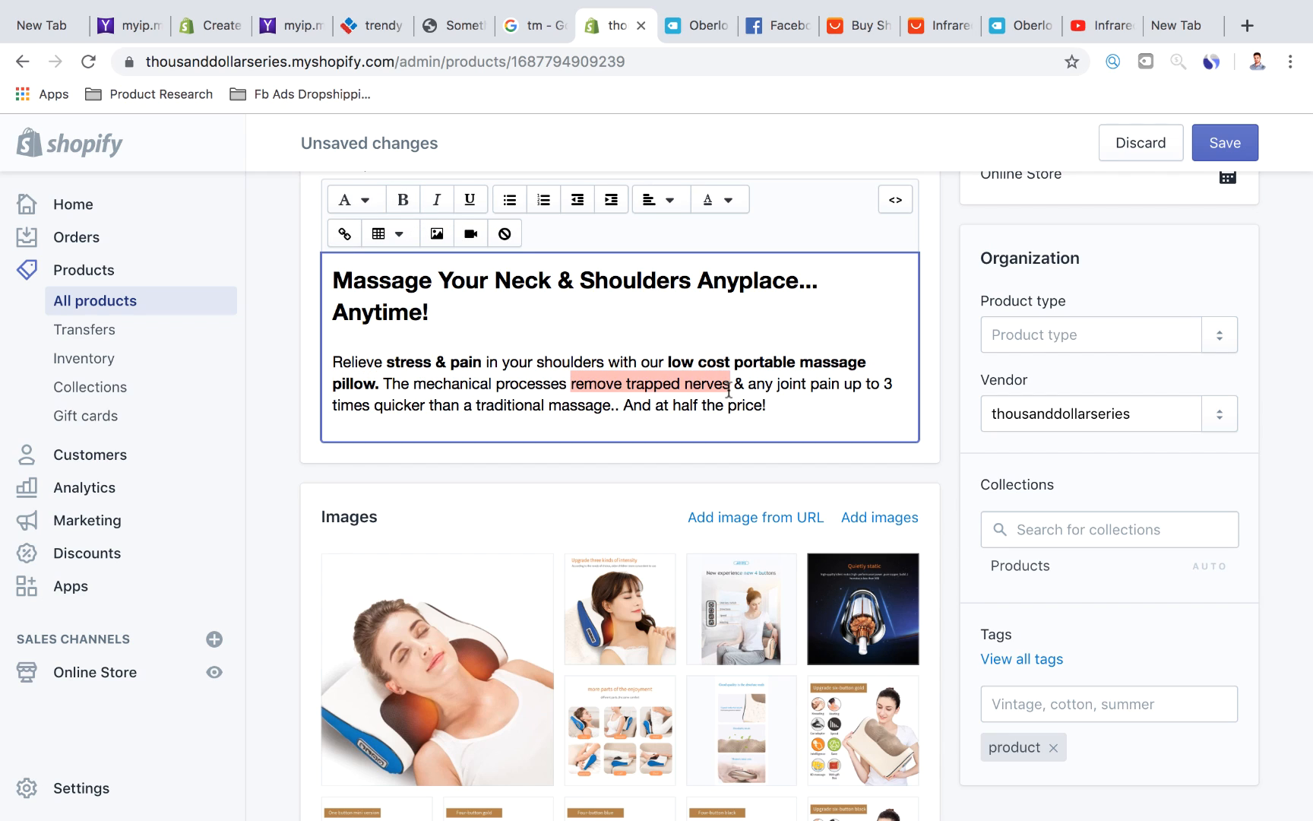
click(403, 199)
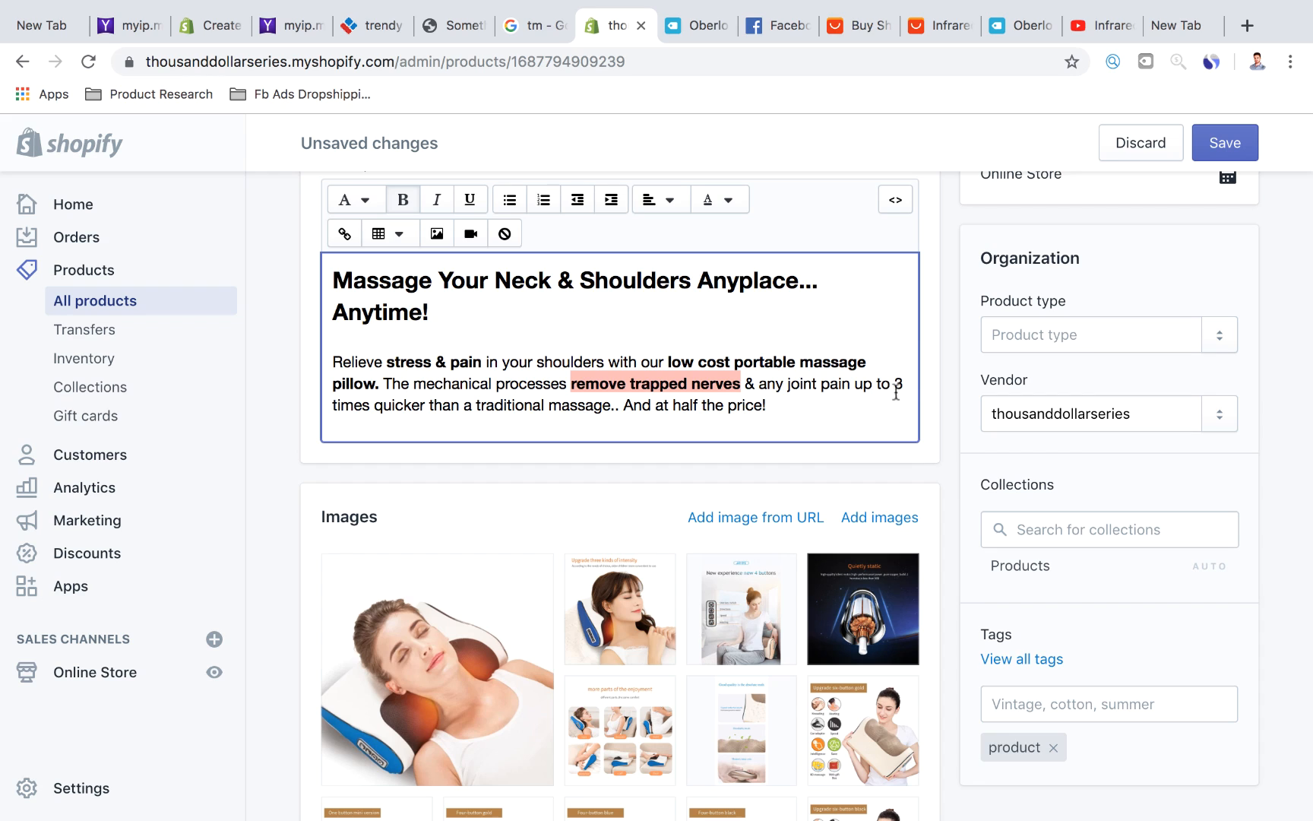
drag(893, 384, 422, 408)
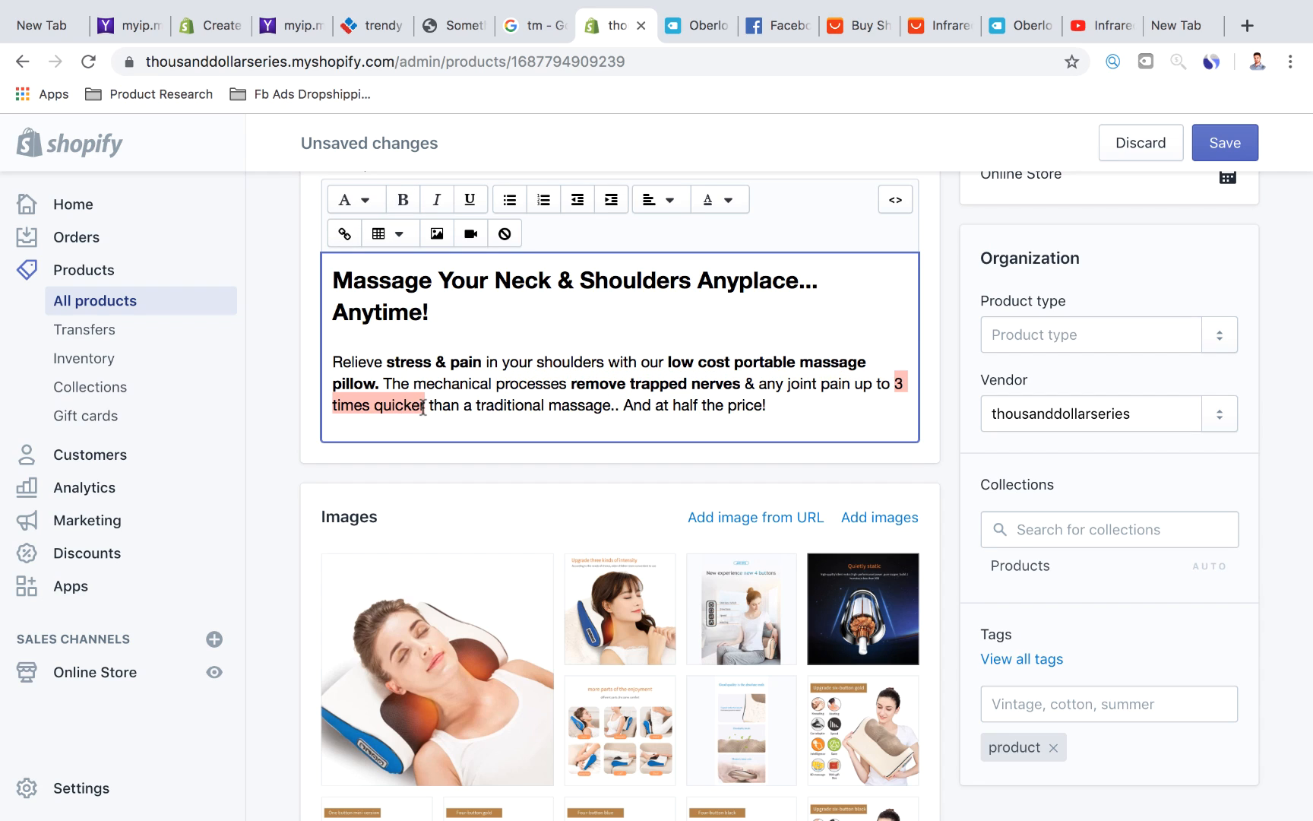
key(ctrl+b)
double_click(679, 405)
click(403, 199)
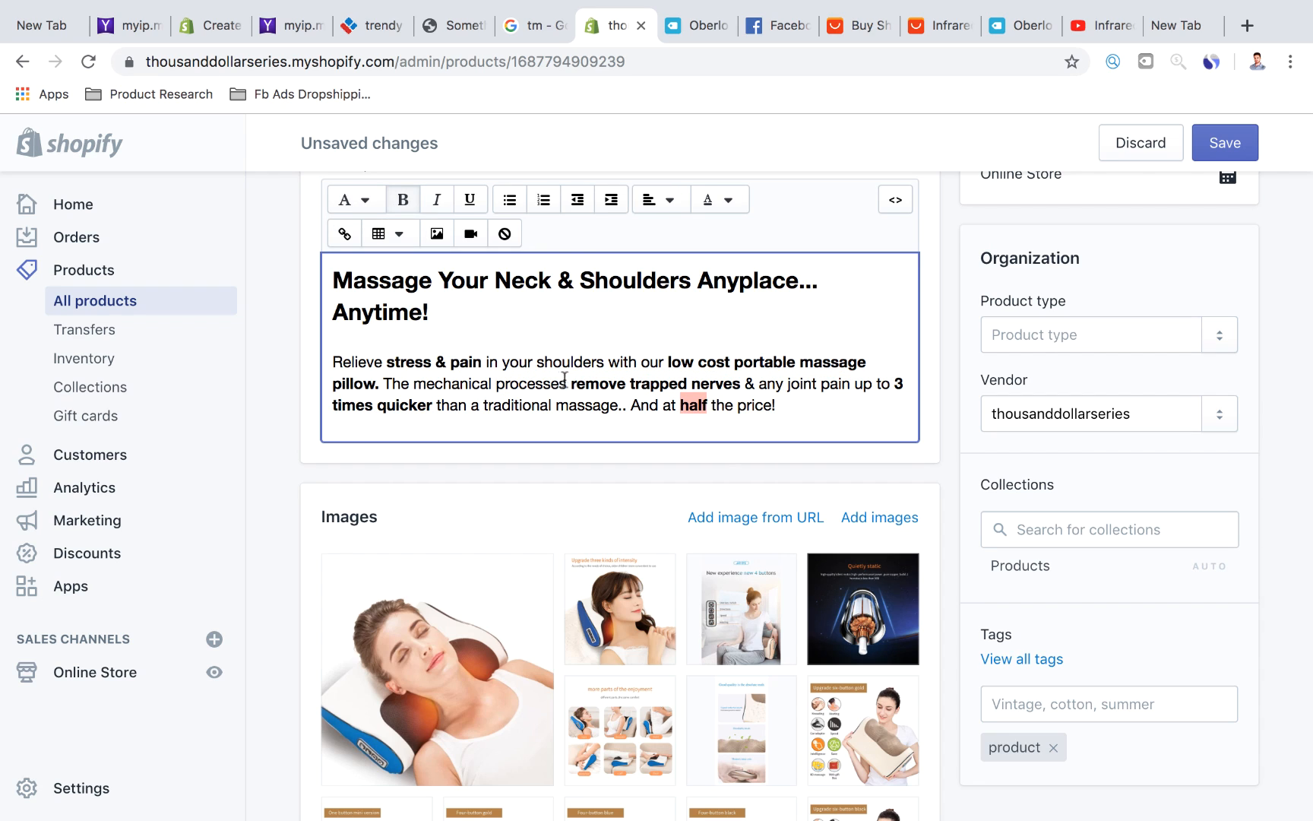
Insert the "15 minutes smart timing" product image on a new line below the description paragraph.
click(800, 396)
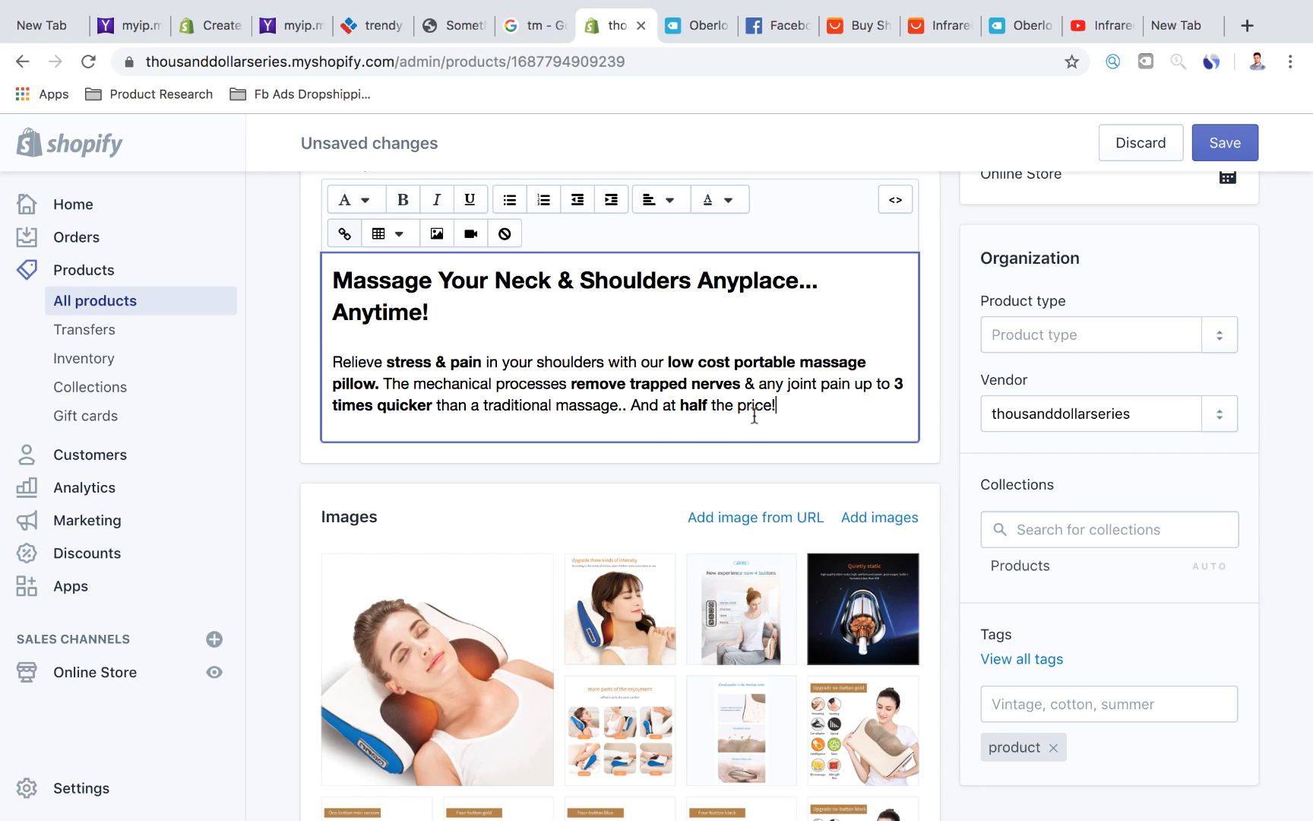
key(Return)
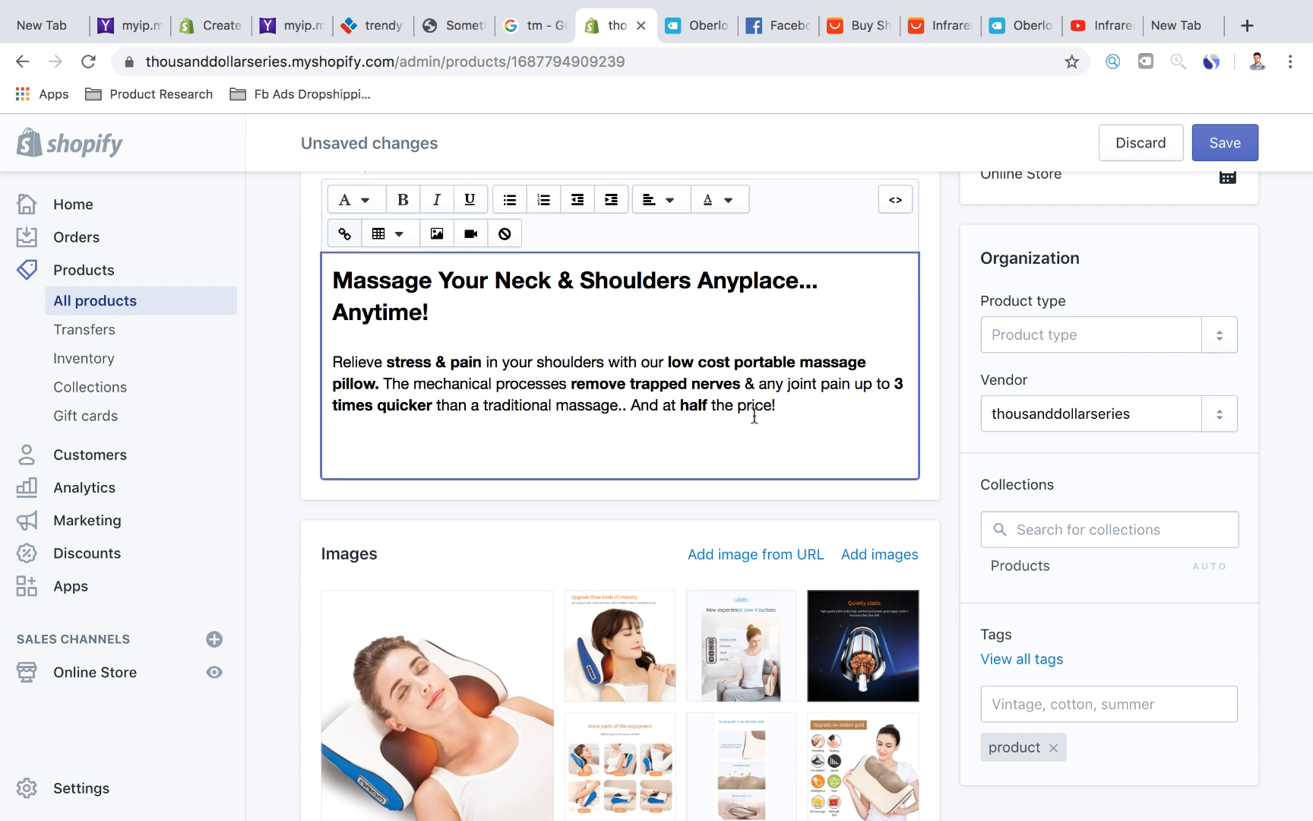
click(437, 233)
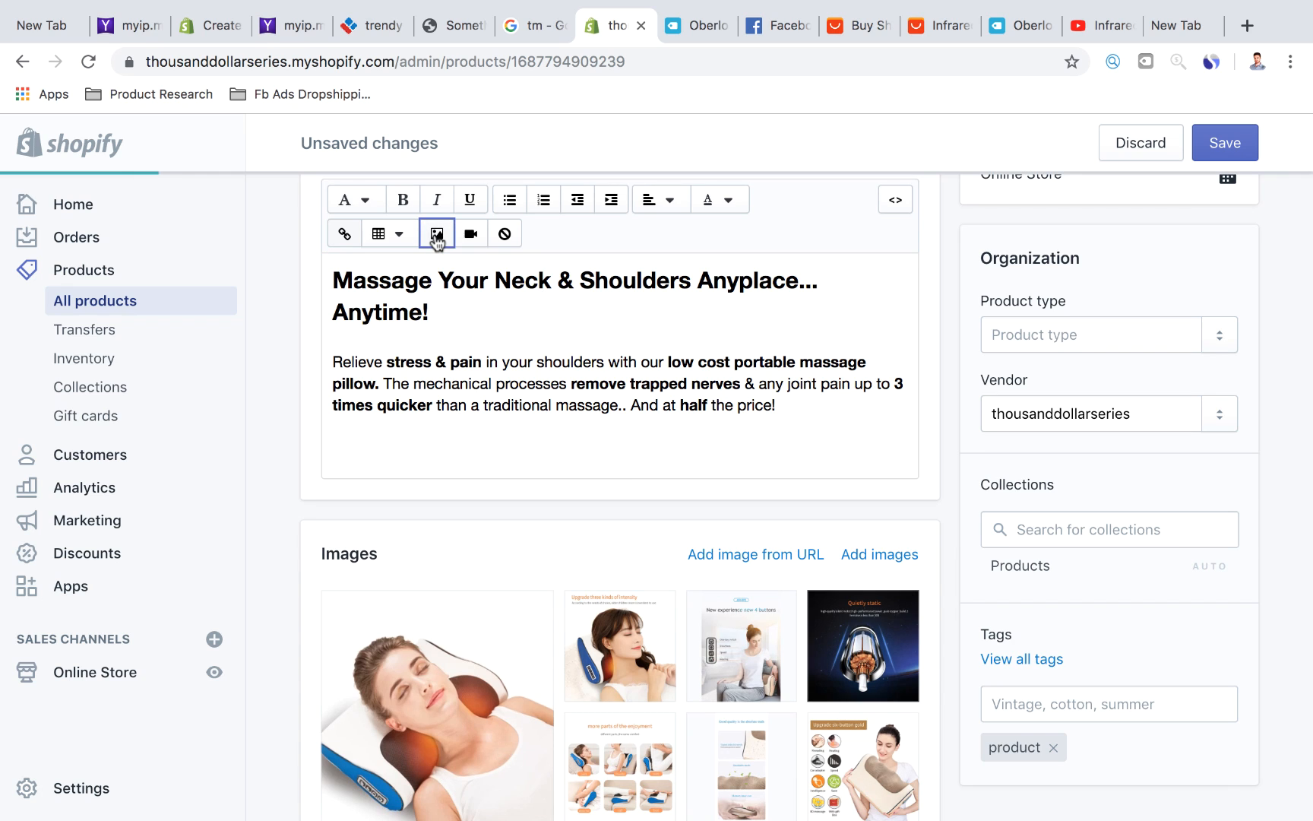
click(532, 270)
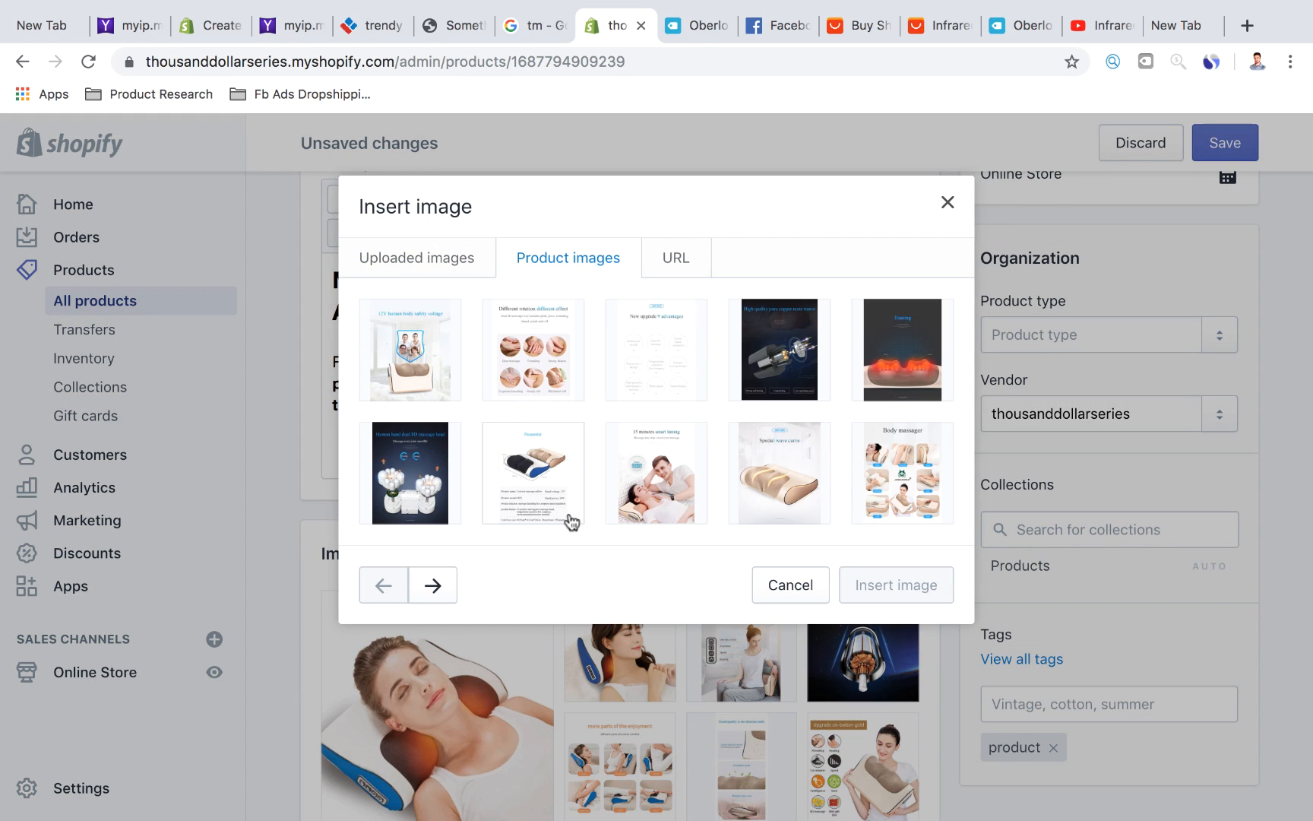
scroll(571, 521, down, 1)
scroll(636, 440, down, 1)
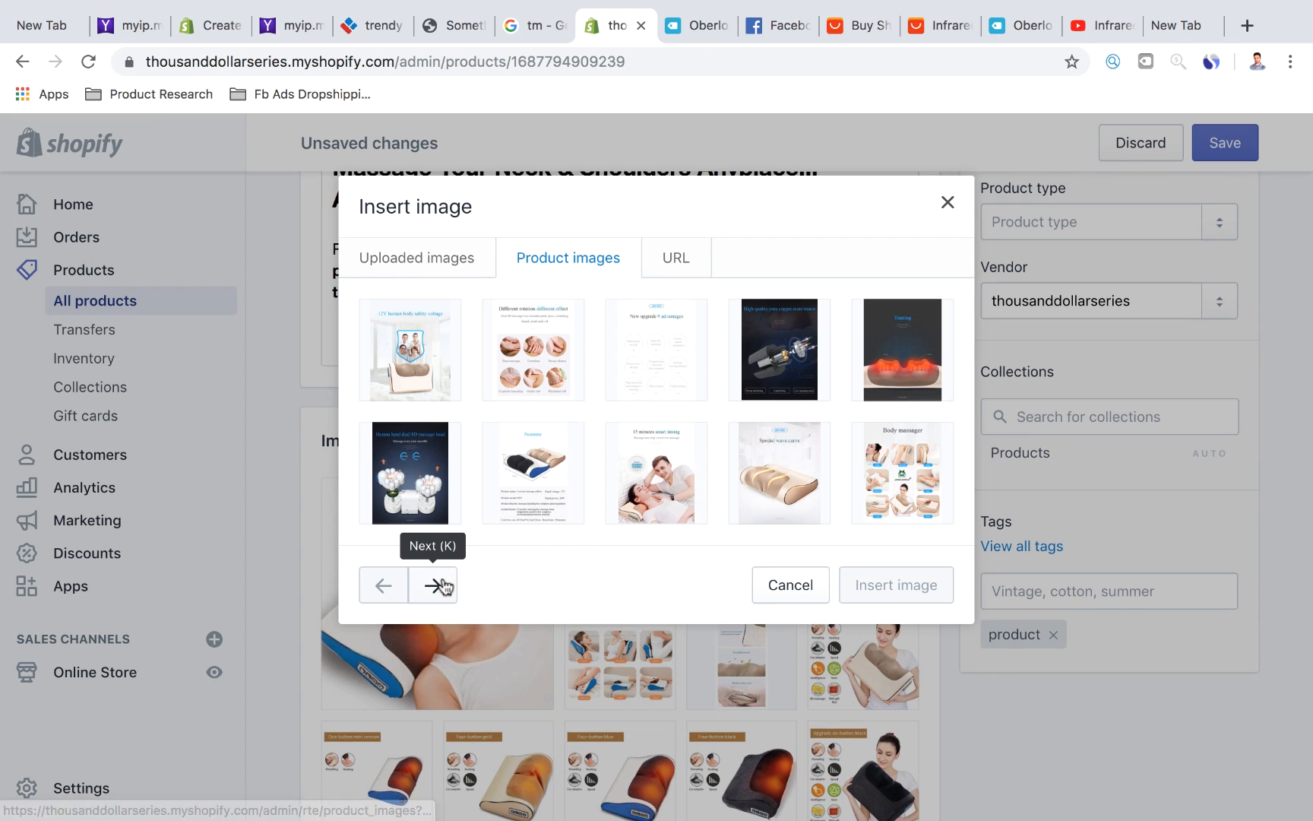
scroll(645, 480, down, 1)
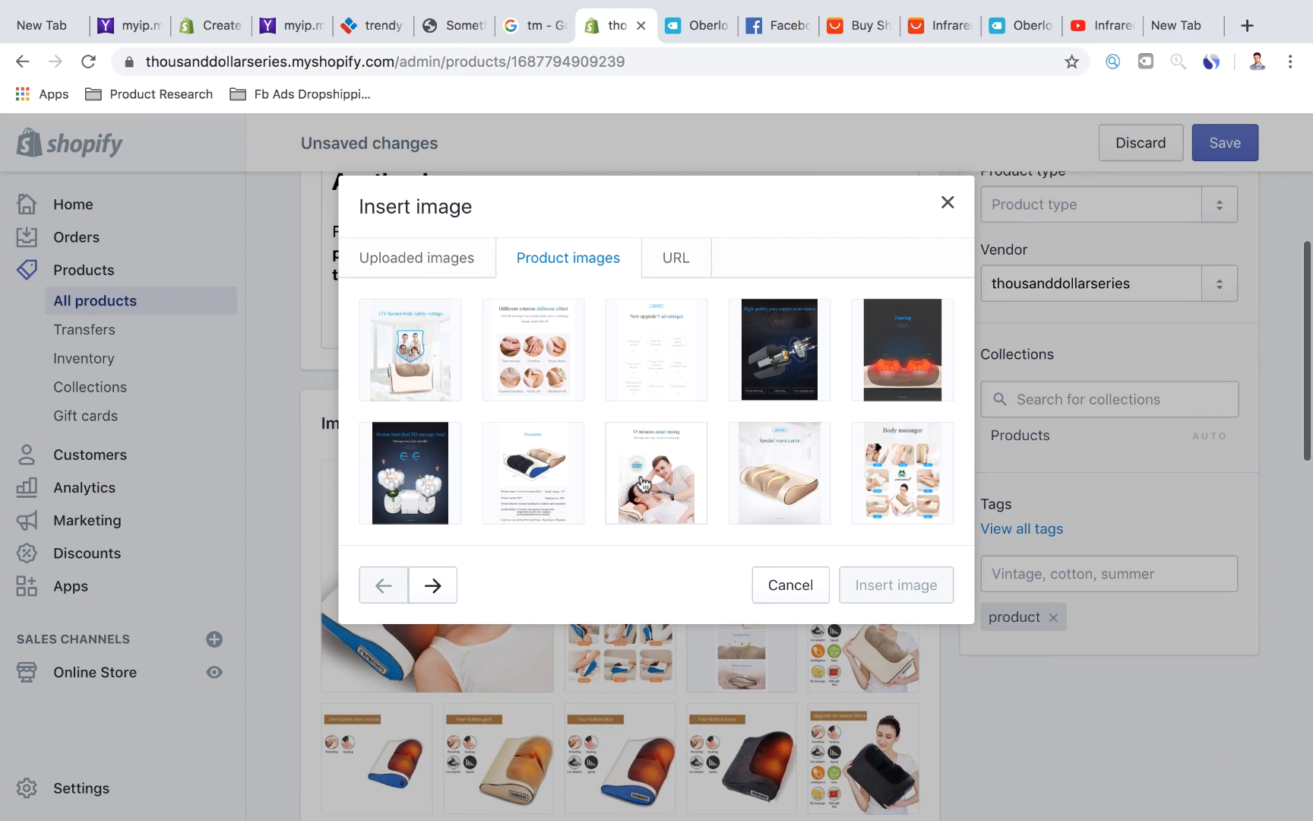
double_click(645, 480)
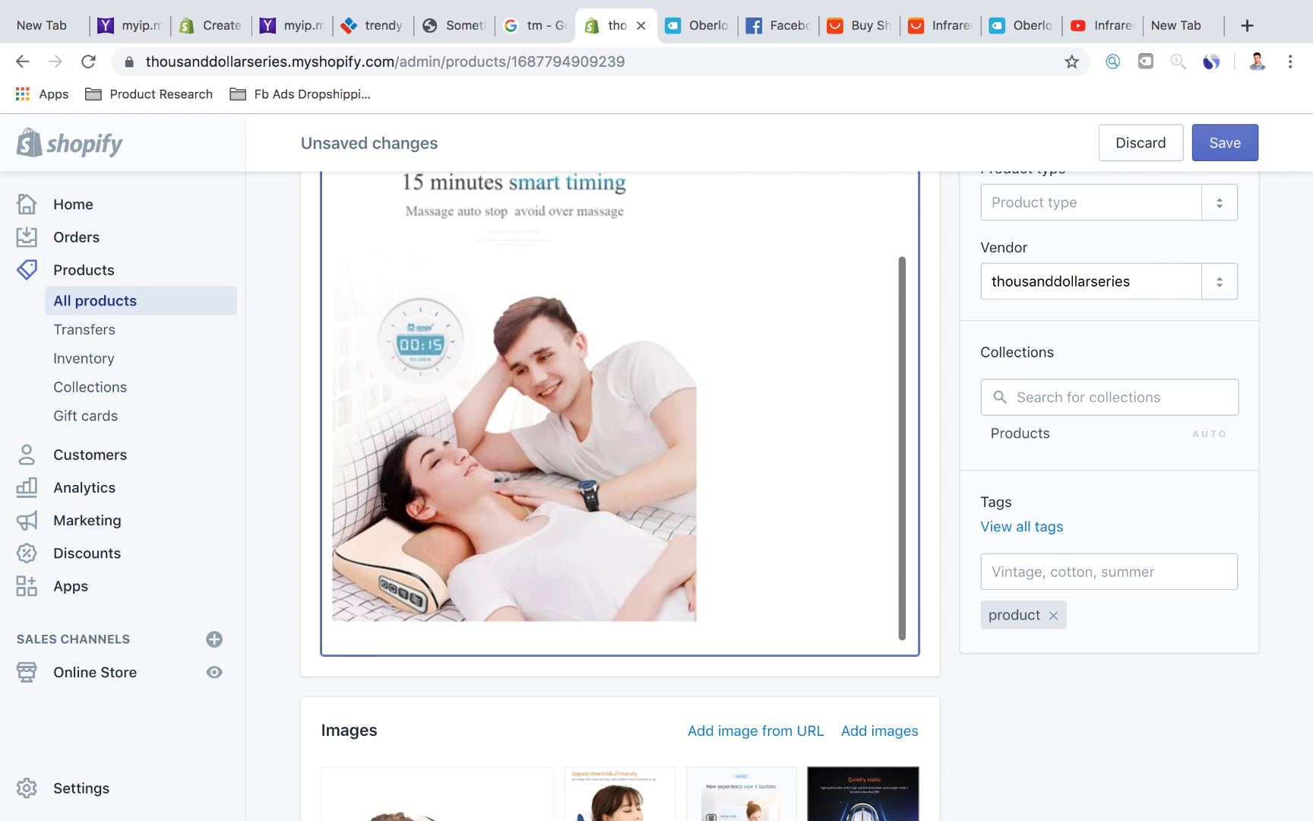
scroll(607, 452, up, 1)
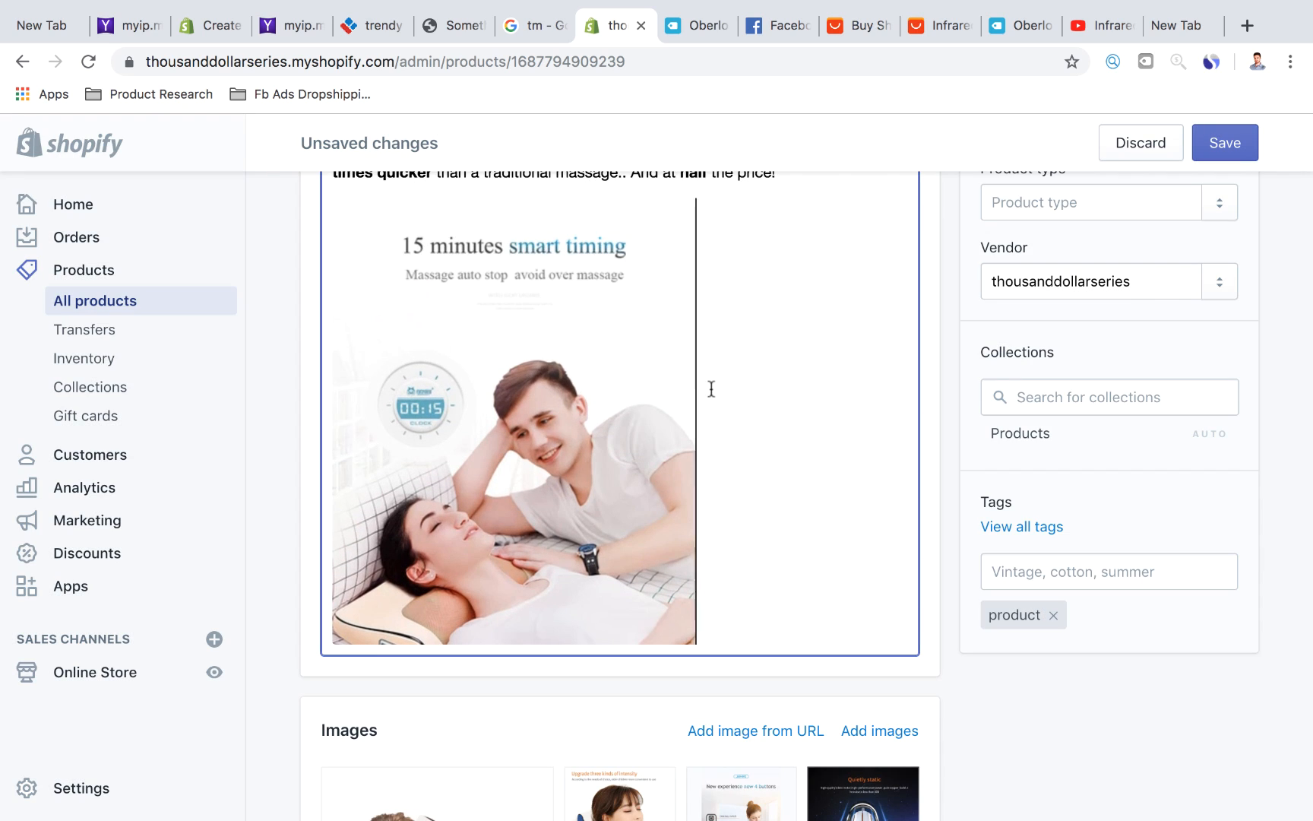
scroll(711, 388, down, 1)
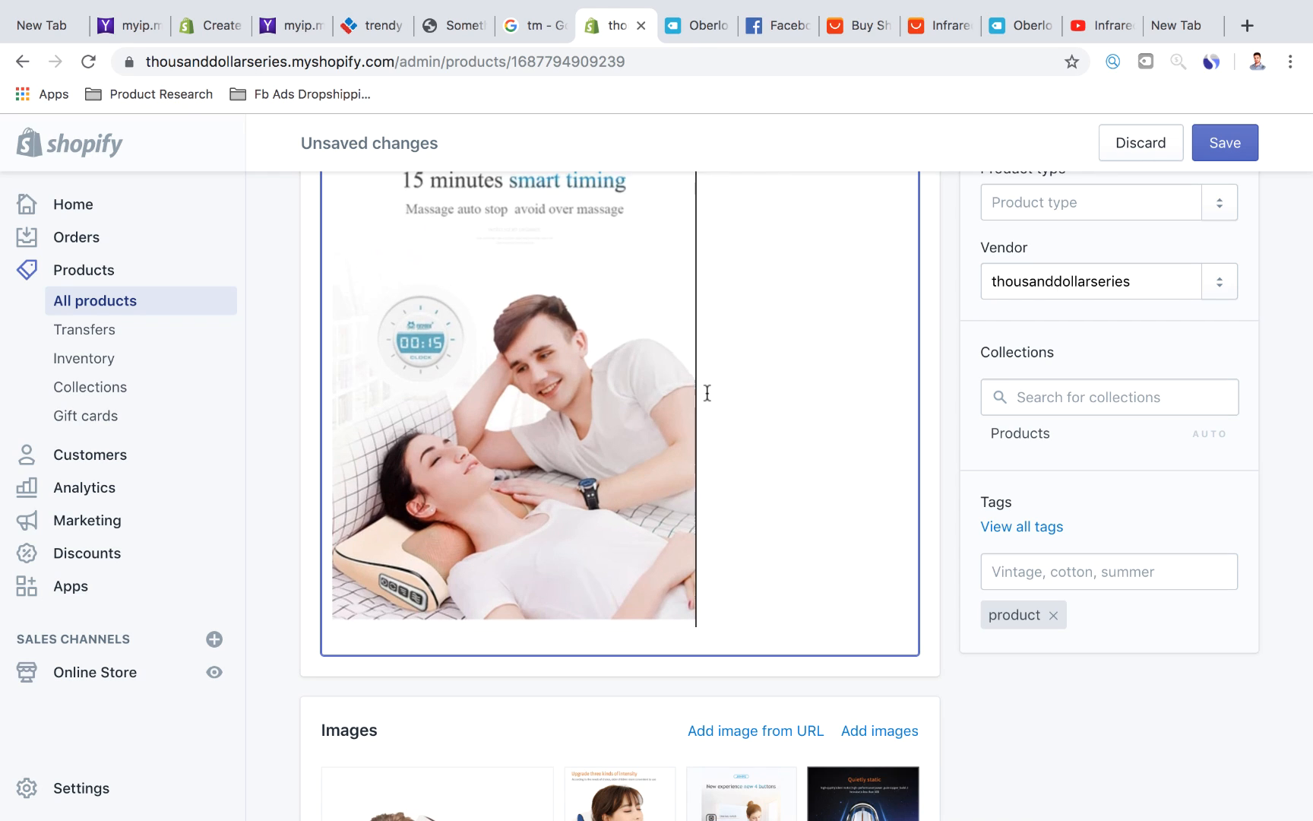
scroll(711, 389, up, 3)
scroll(785, 389, down, 2)
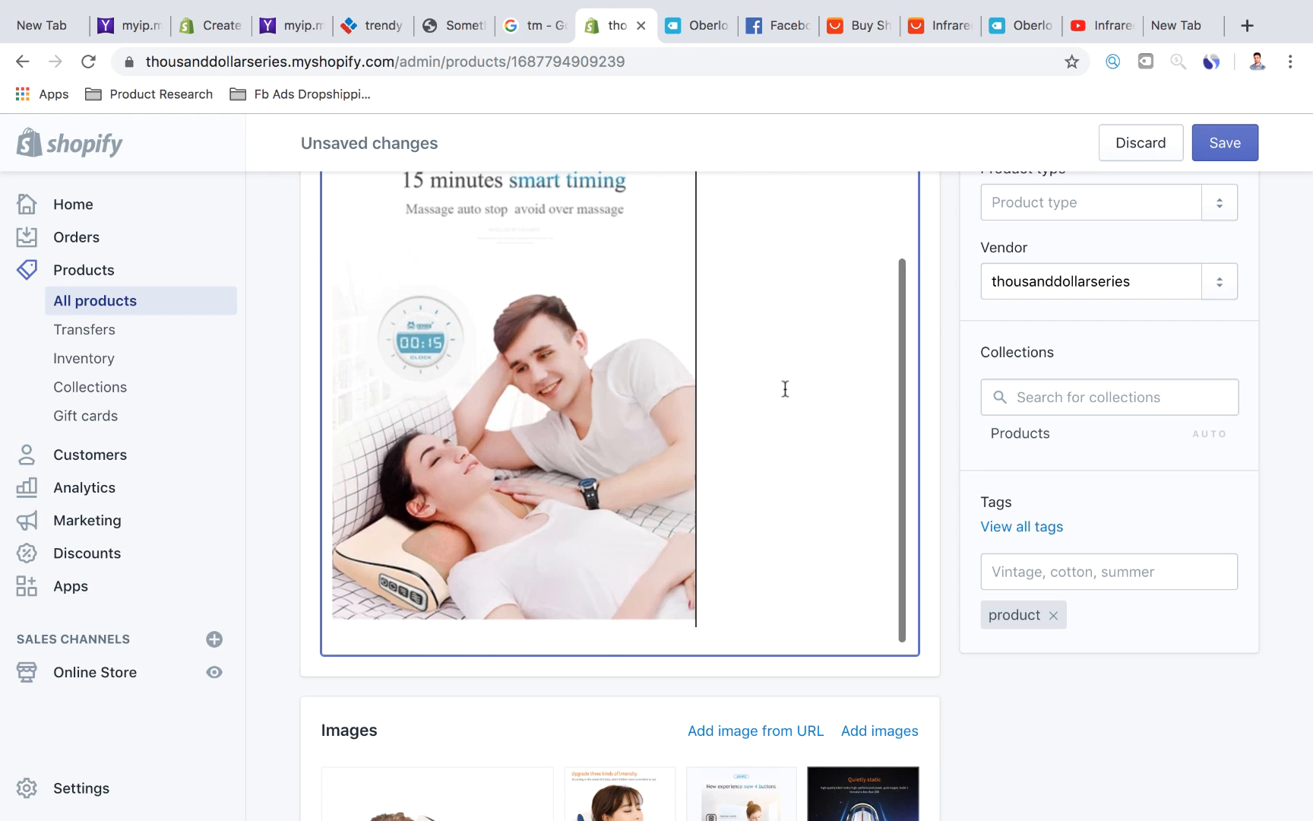
Write "Take this massage pillow anywhere with you.. It's super light weight & easy to use!" below the image, correcting the spelling of "massage".
key(Return)
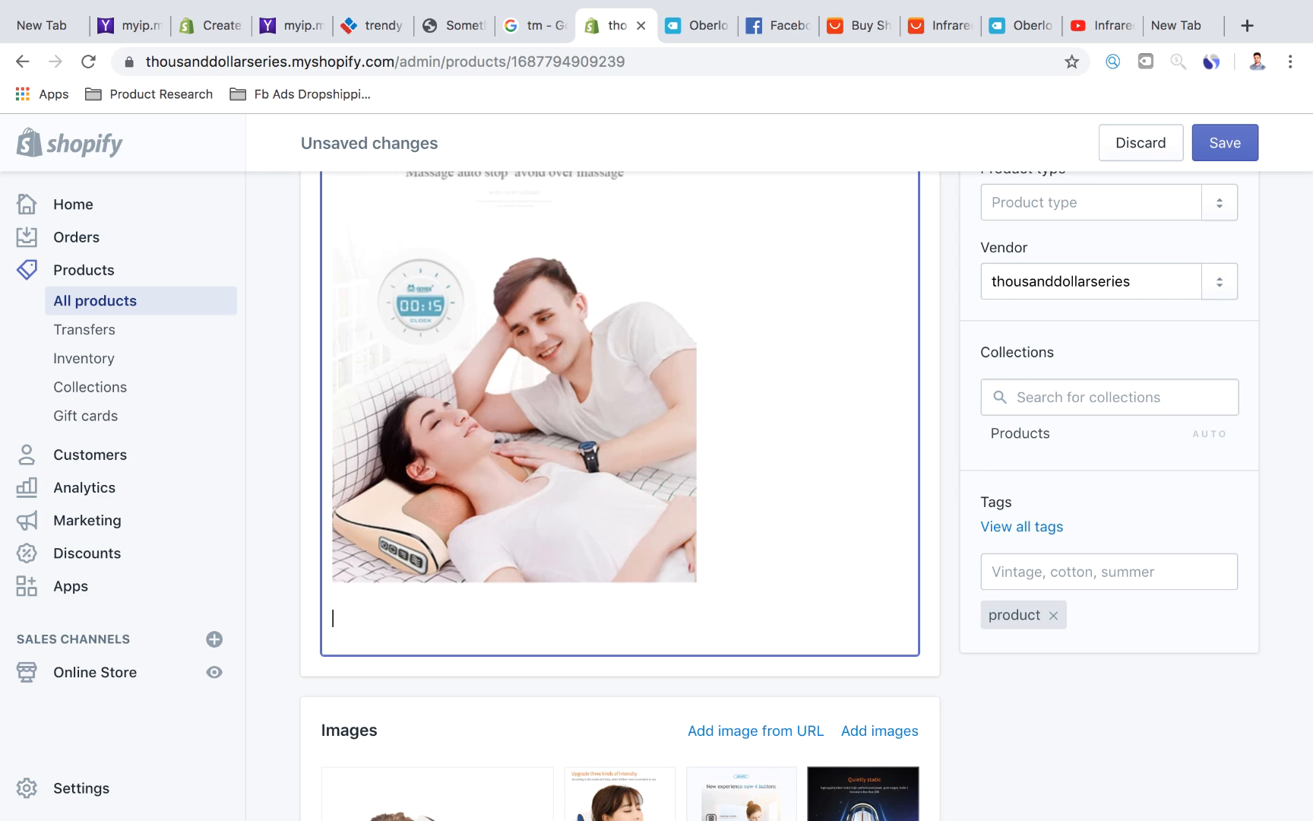
text(Take this amssage pillow anywh)
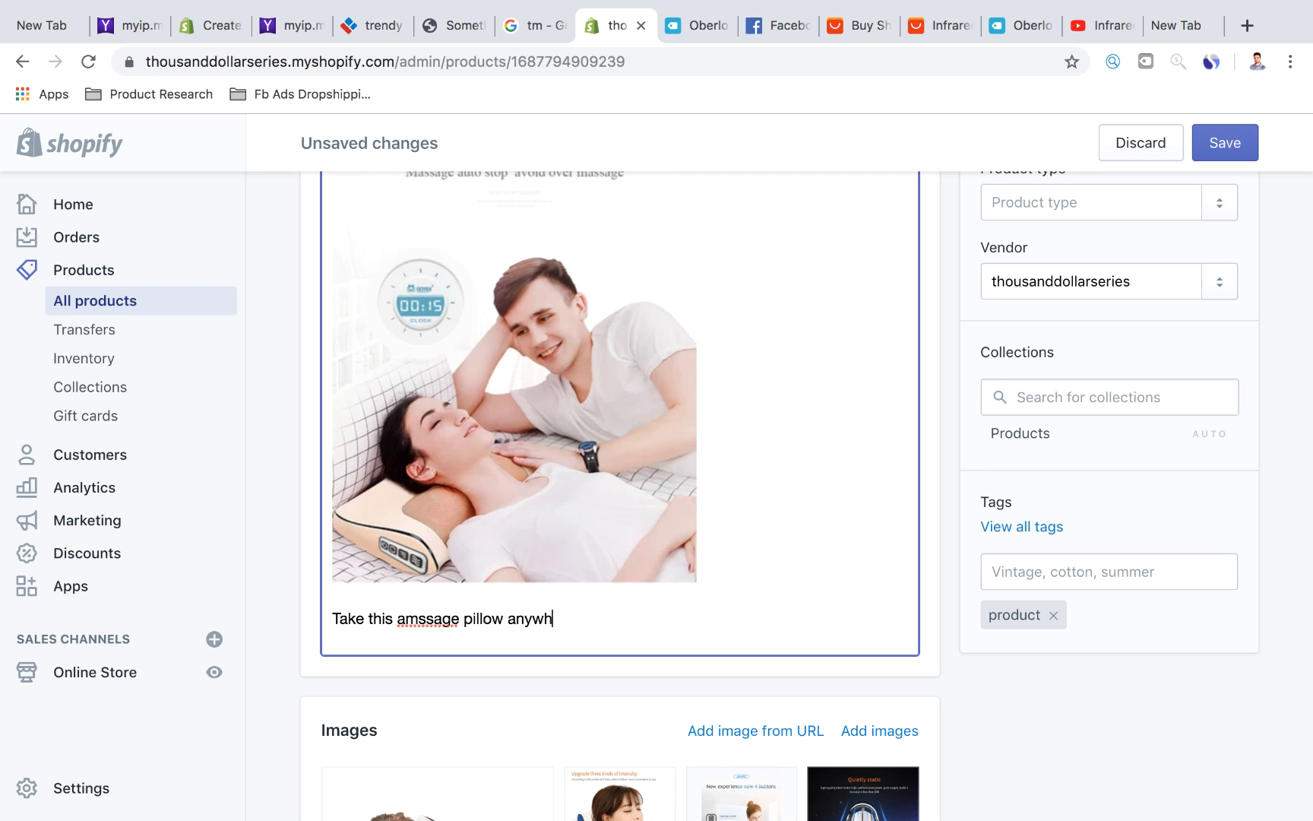
text(ere with you..)
right_click(434, 617)
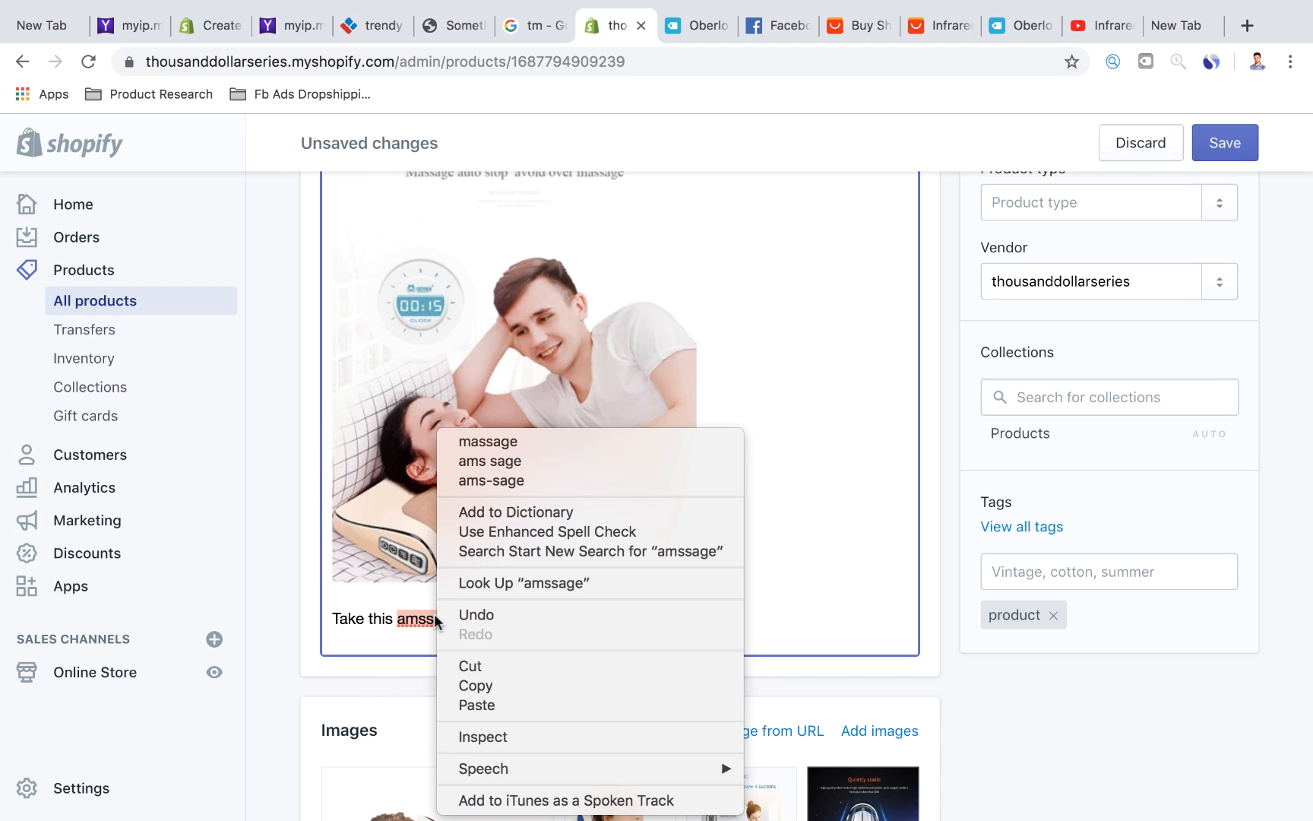
click(541, 443)
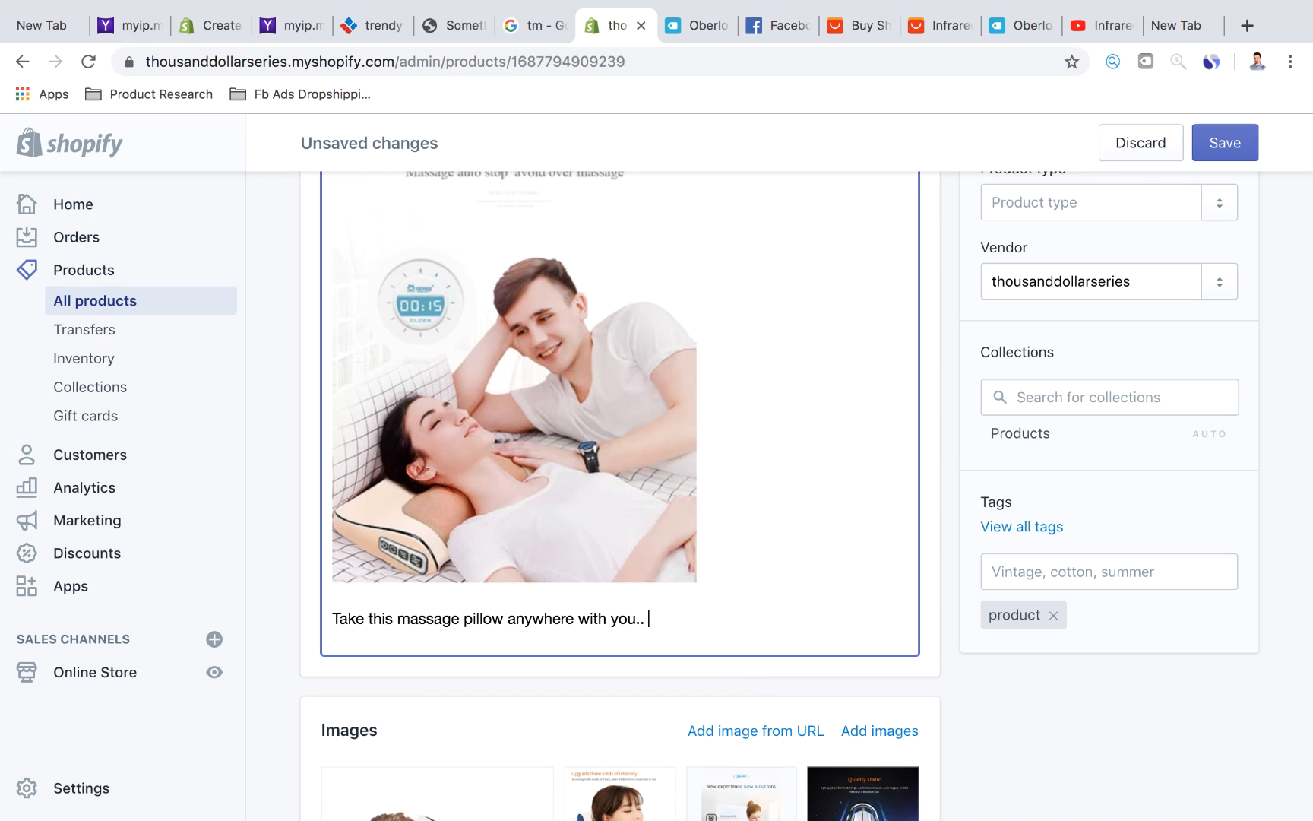
text(u.. It's super light )
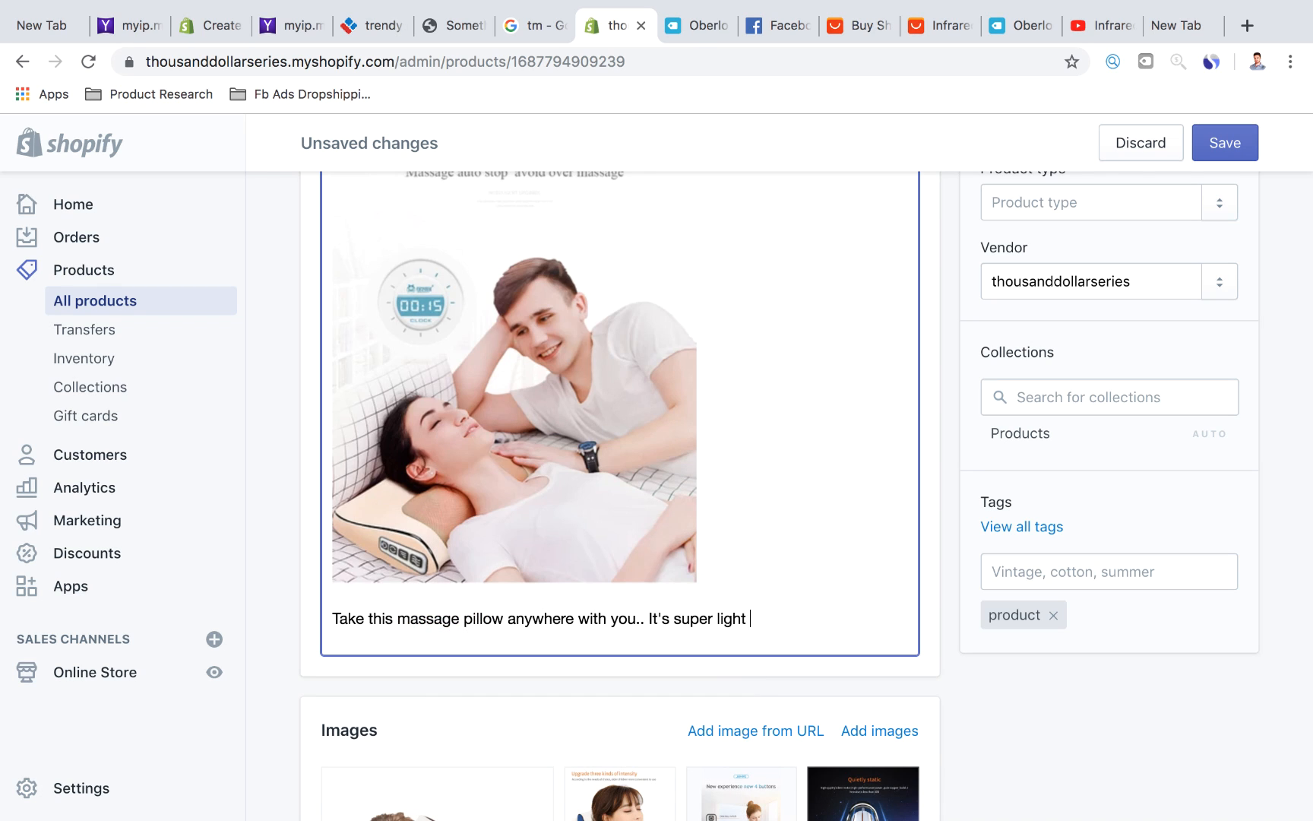
text(weight & easy to use)
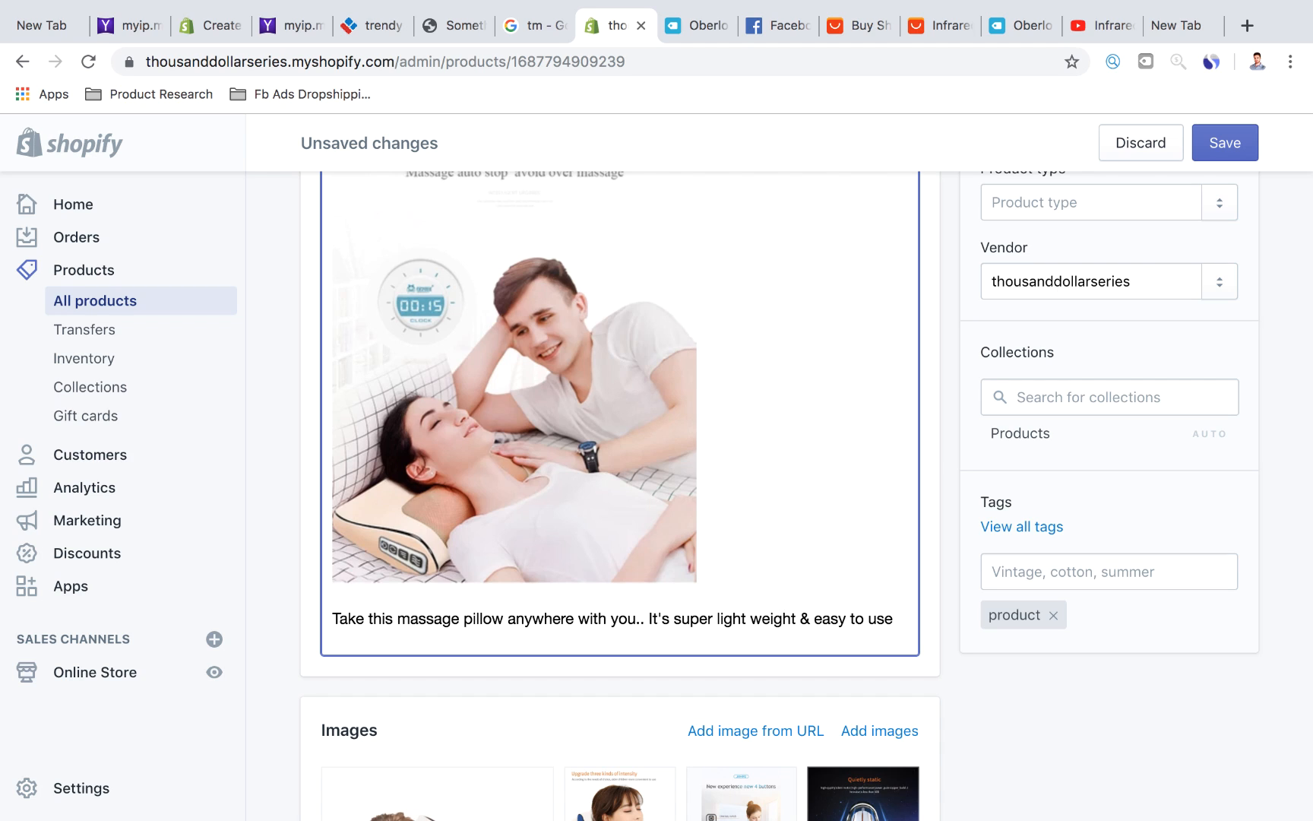
scroll(707, 595, down, 2)
text(!)
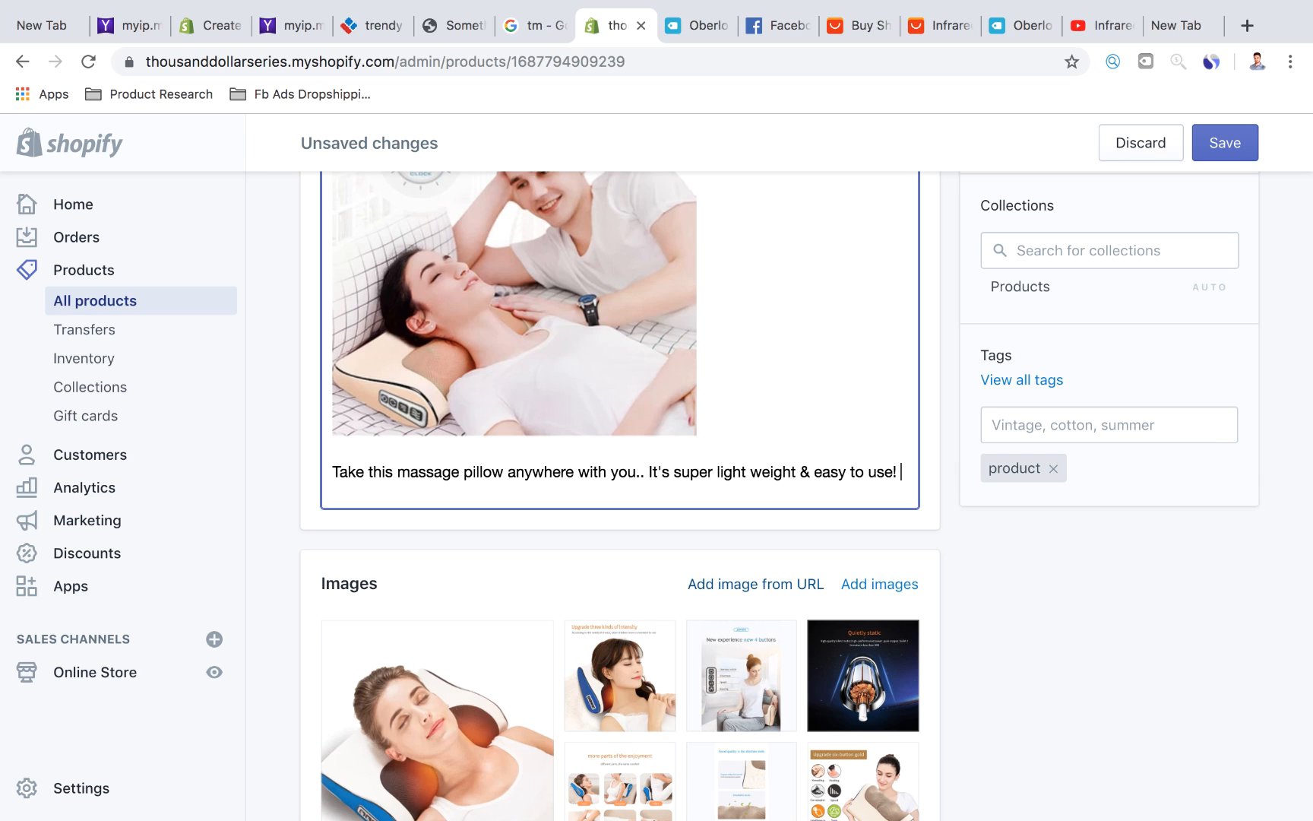
Add "And is fully rechargeable!" after that sentence with the spelling of "rechargeable" corrected, and start a new paragraph.
key(Return)
text(Anf)
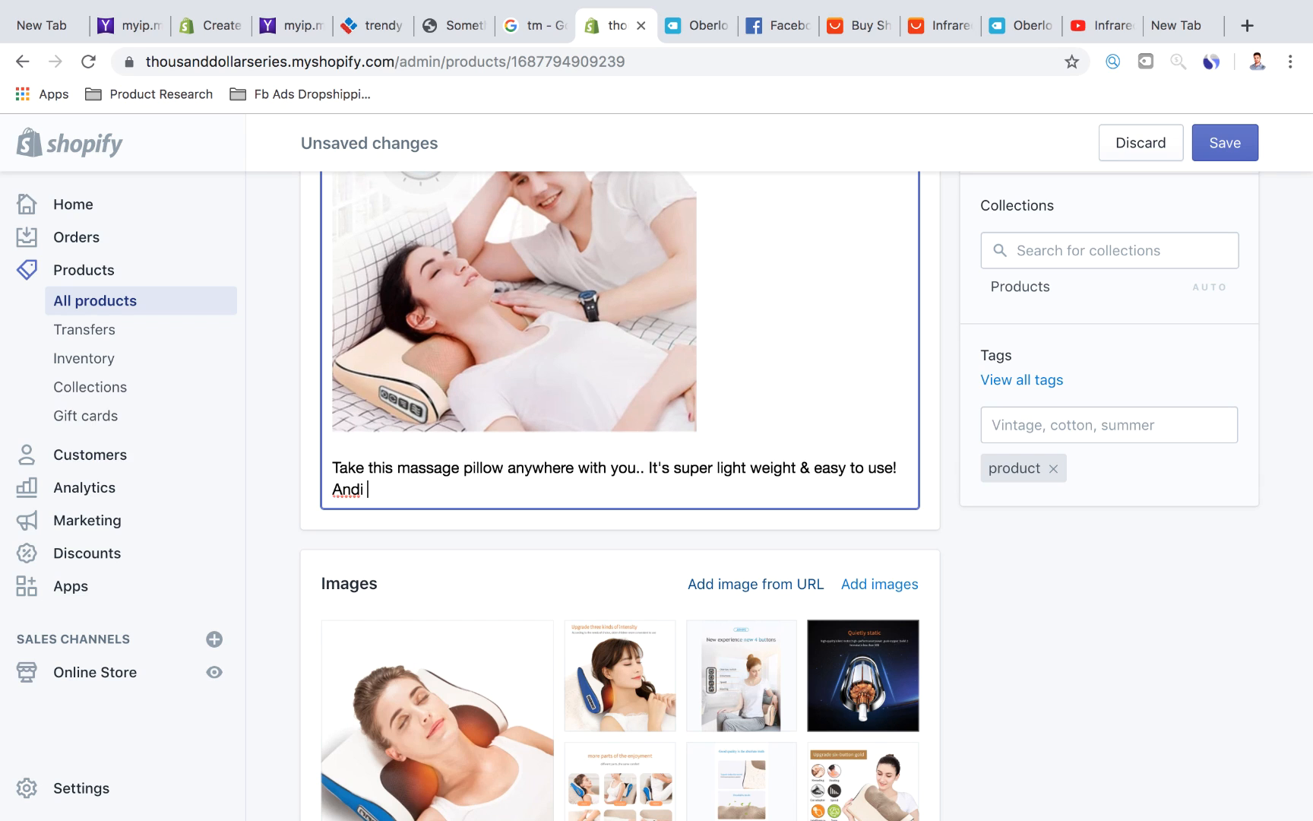
text( is fully rechar)
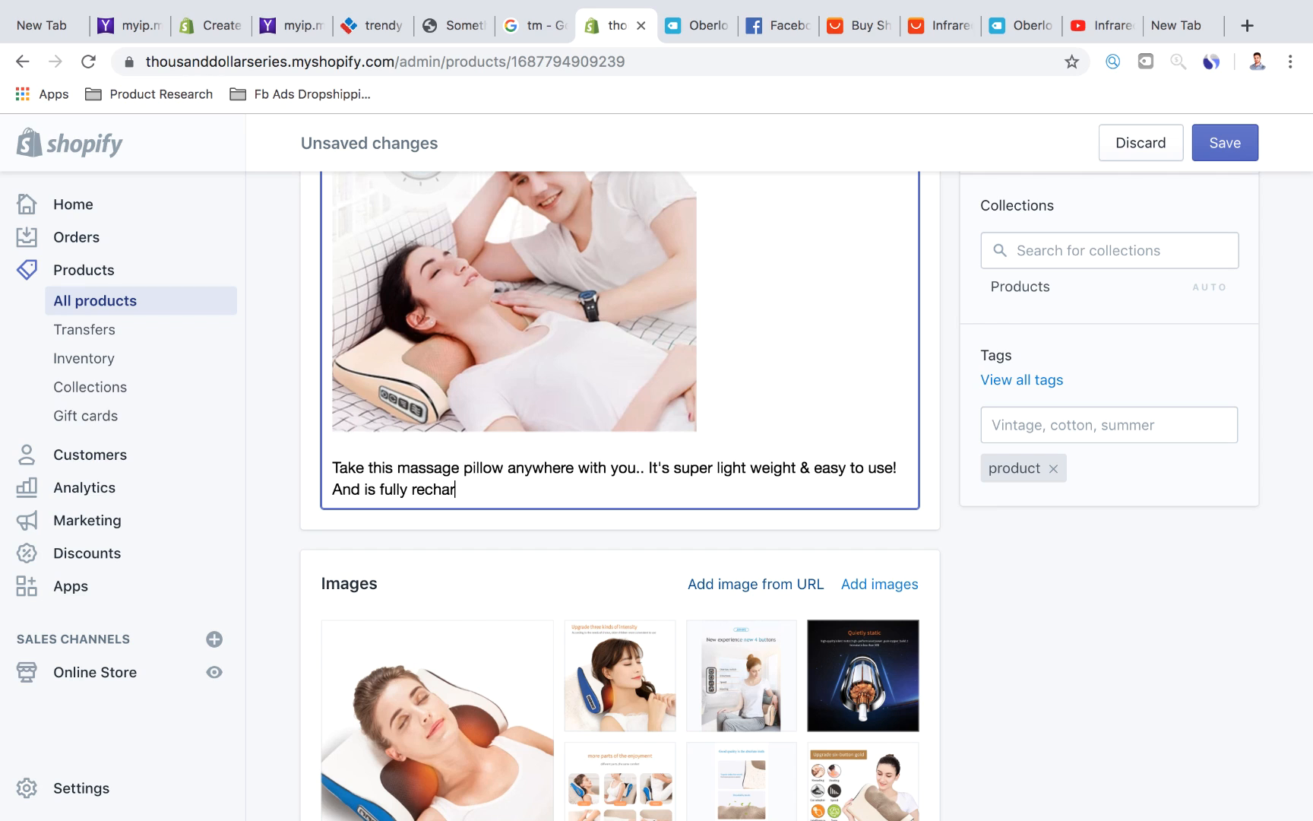
text(gable)
right_click(449, 489)
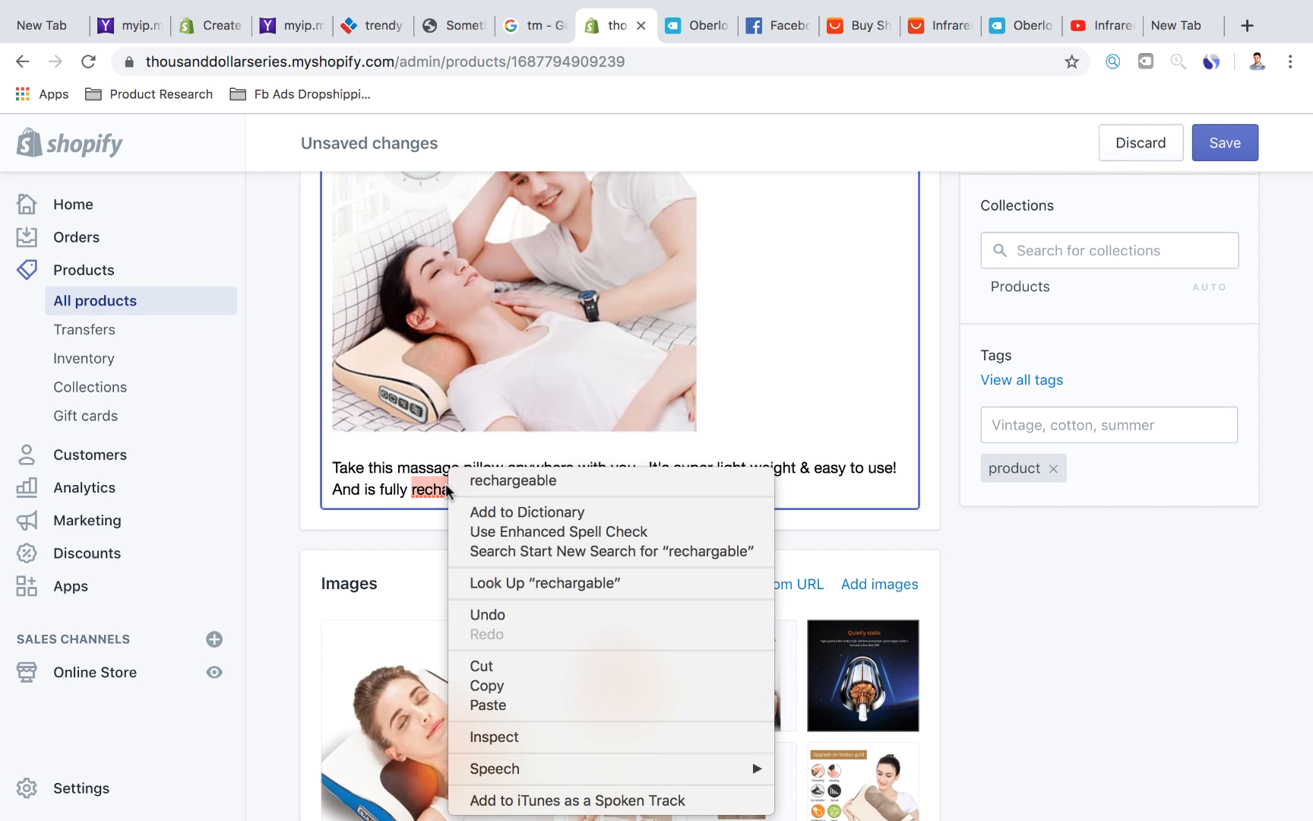
click(478, 479)
text(! Th)
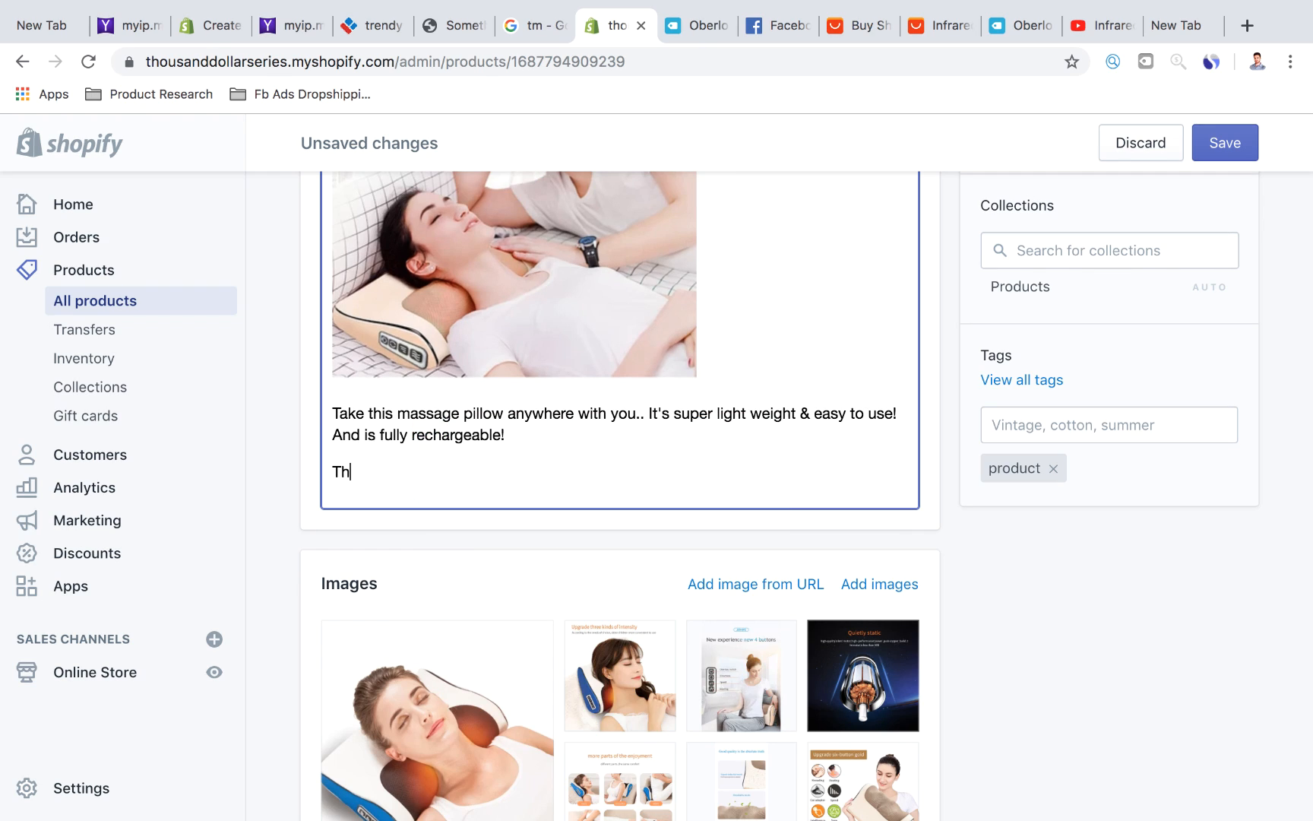
Begin the new paragraph with "The Ultimate Massage Pillow will", capitalizing "Massage".
text(e Ultimate massage )
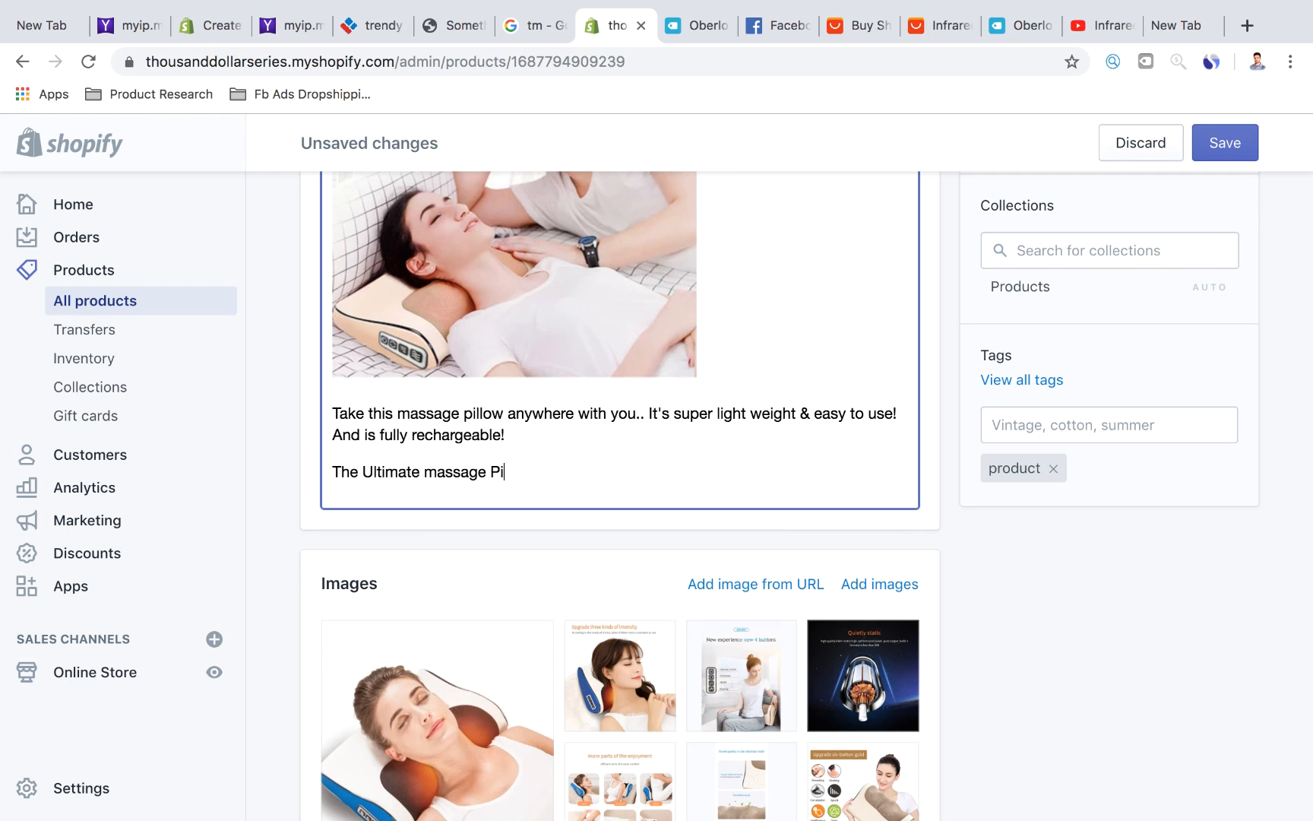
text(Pillow)
click(439, 473)
key(BackSpace)
text(M)
click(542, 474)
text(will pr)
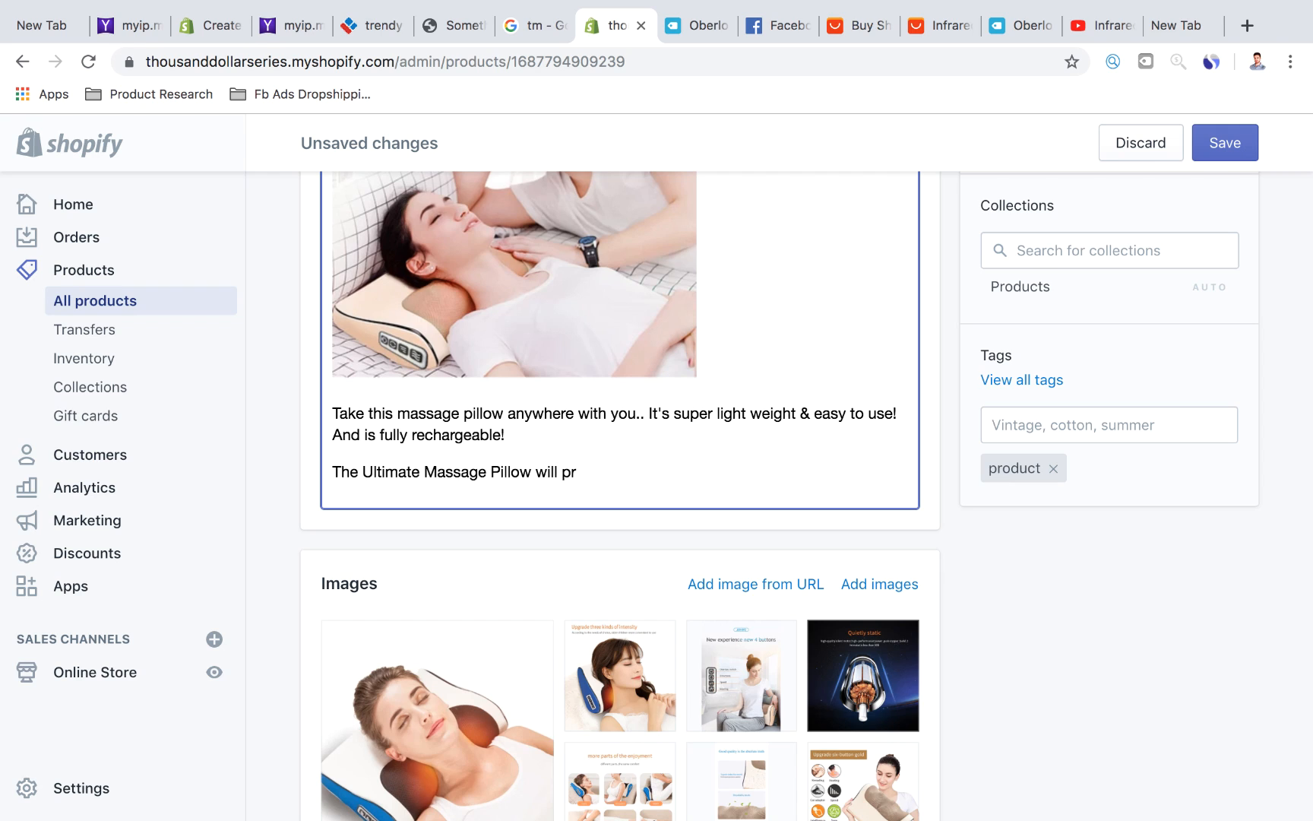
Continue the sentence with "provide pain & join relief for", correcting the spelling of "relief".
text(ovide)
key(BackSpace)
key(BackSpace)
key(BackSpace)
text(vide pain & join releif)
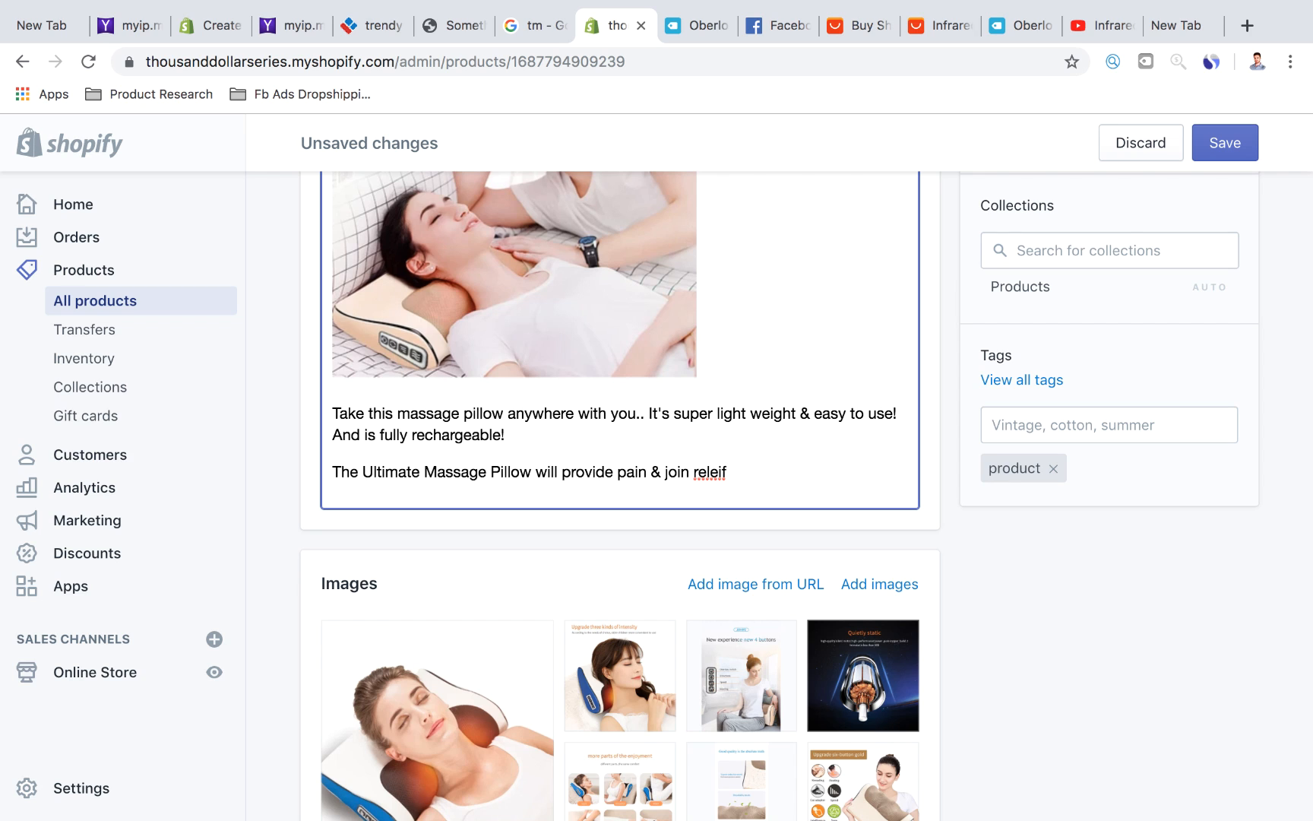
right_click(712, 474)
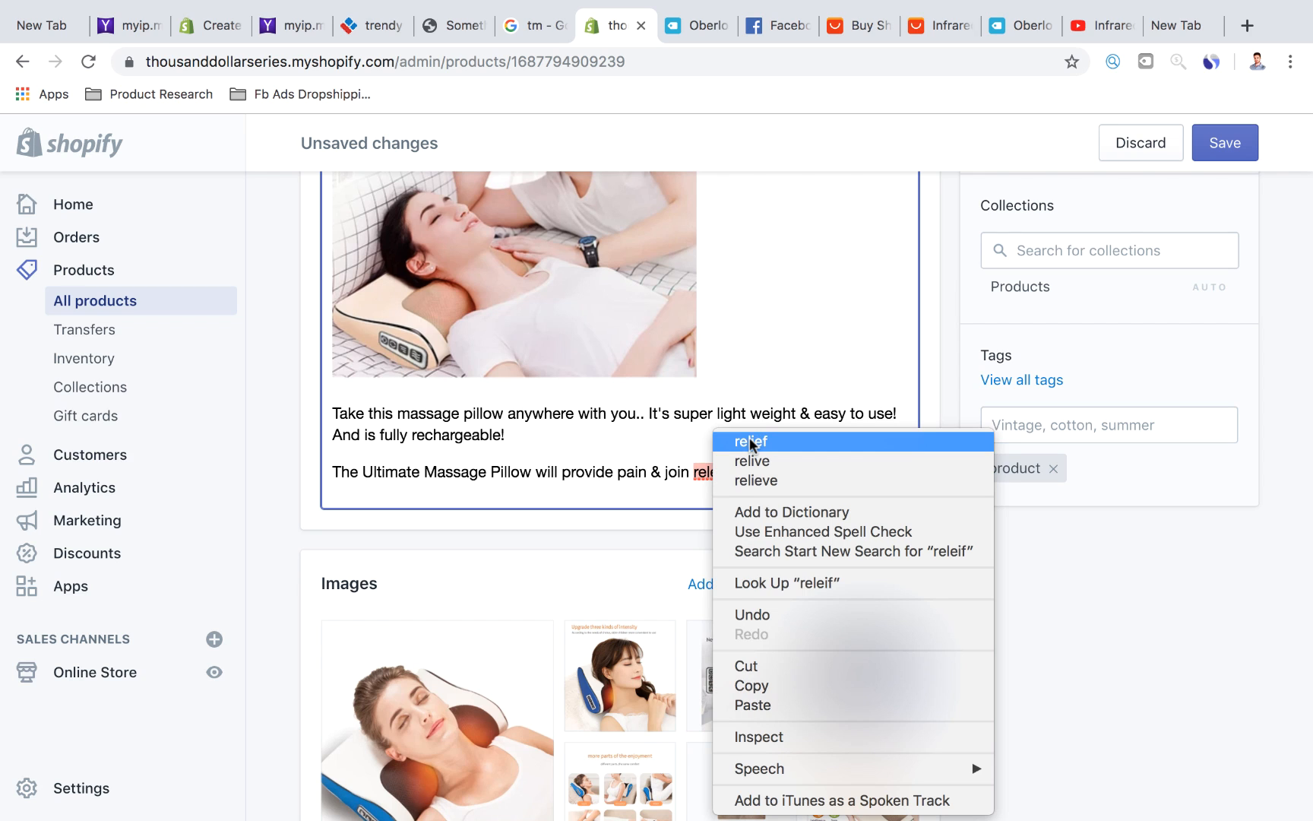
click(751, 442)
text(for )
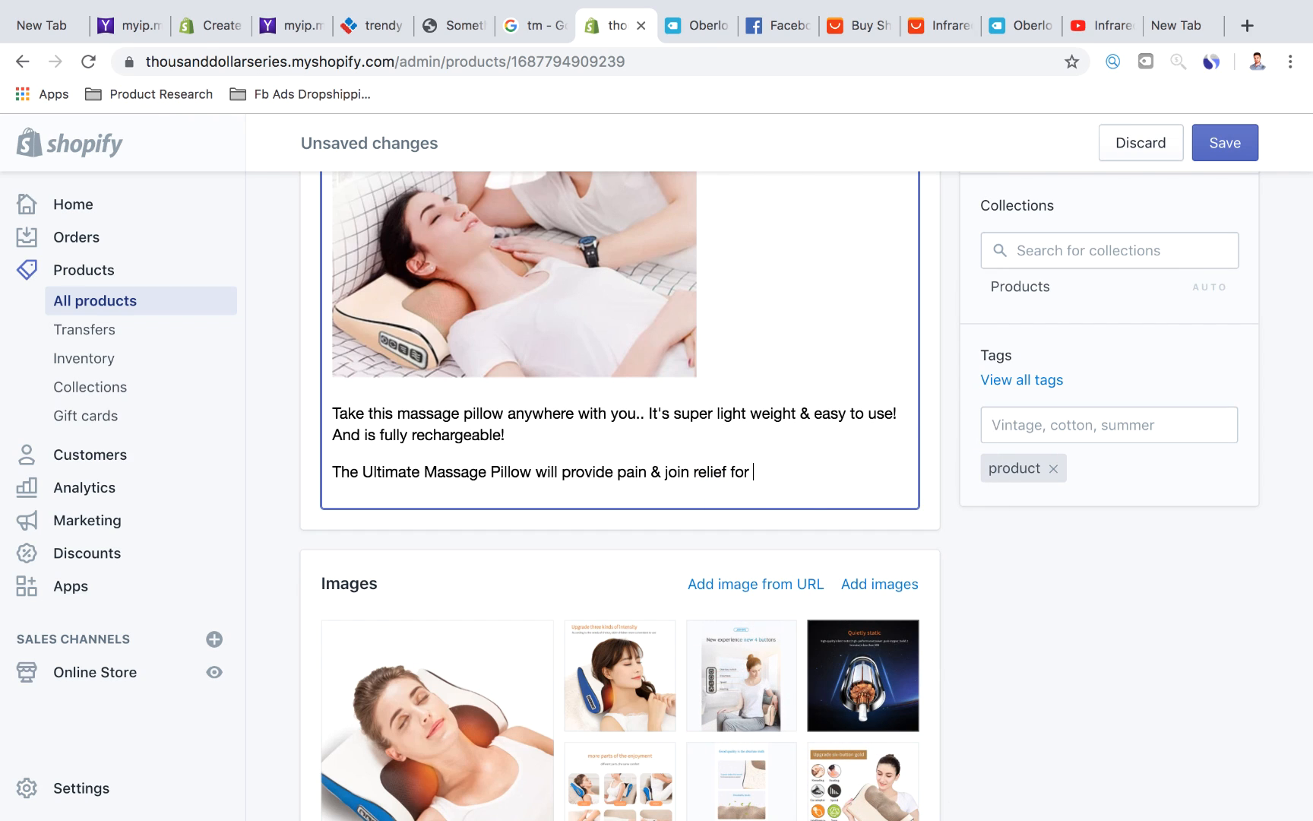
Complete the paragraph with "years to come.. You'll NEVER need another expensive massage again".
text(years to come.. You)
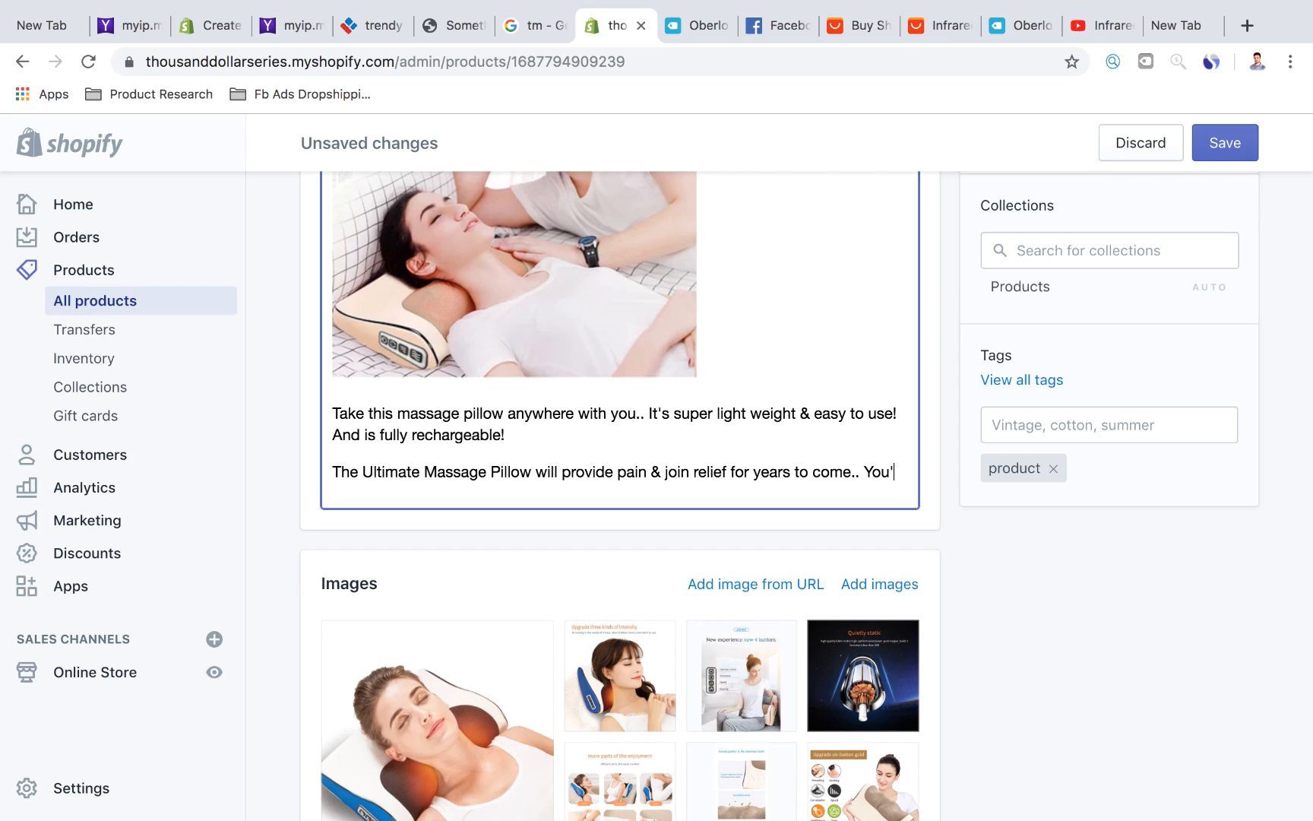
text('ll N)
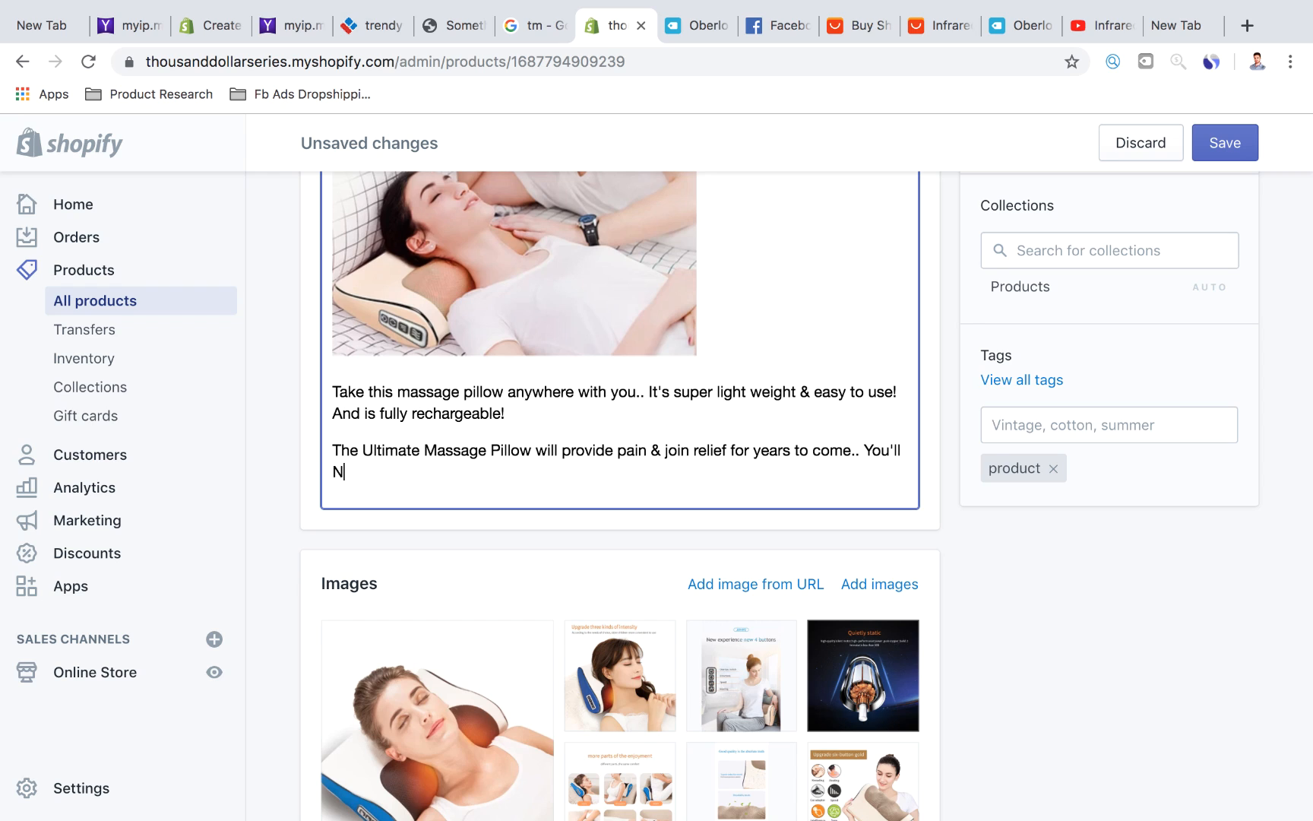
text(EVER need another expa)
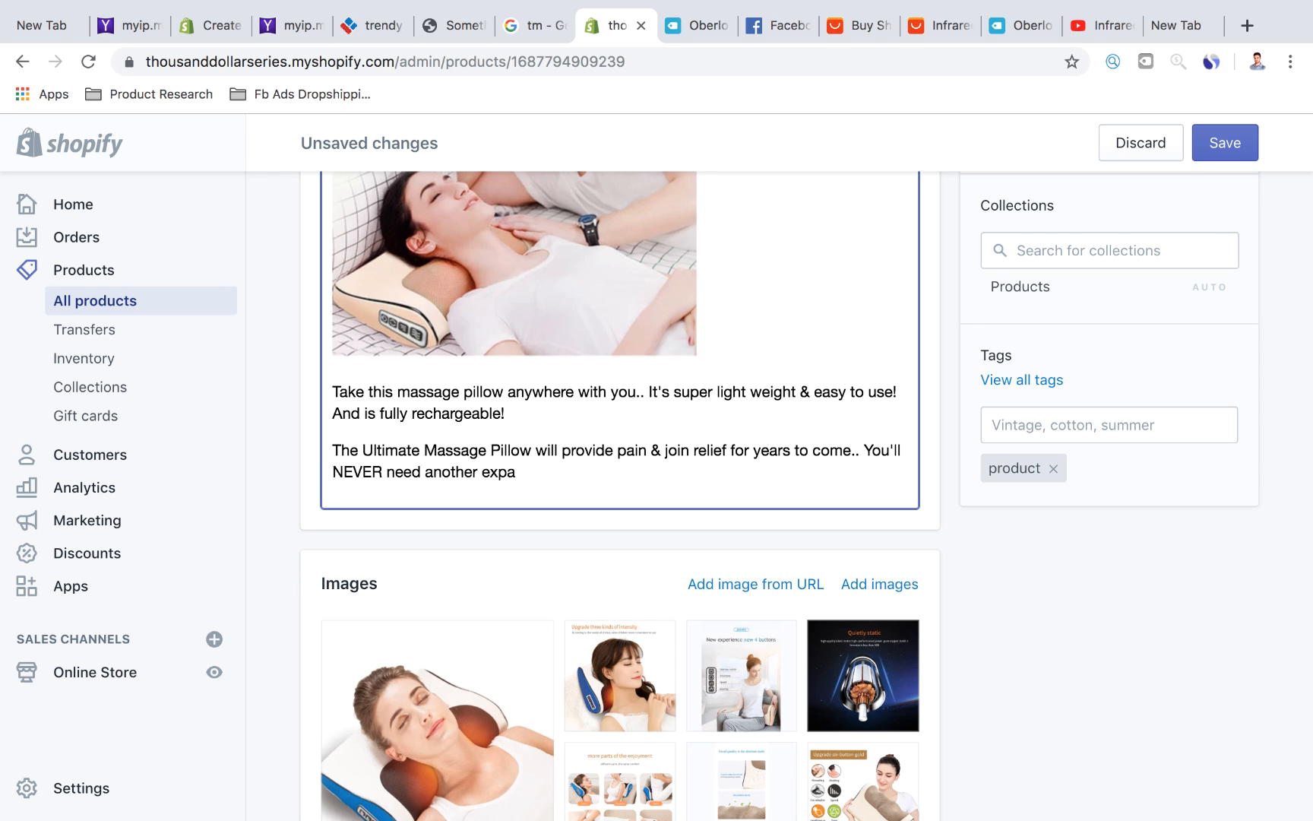
key(BackSpace)
text(ensive massage again)
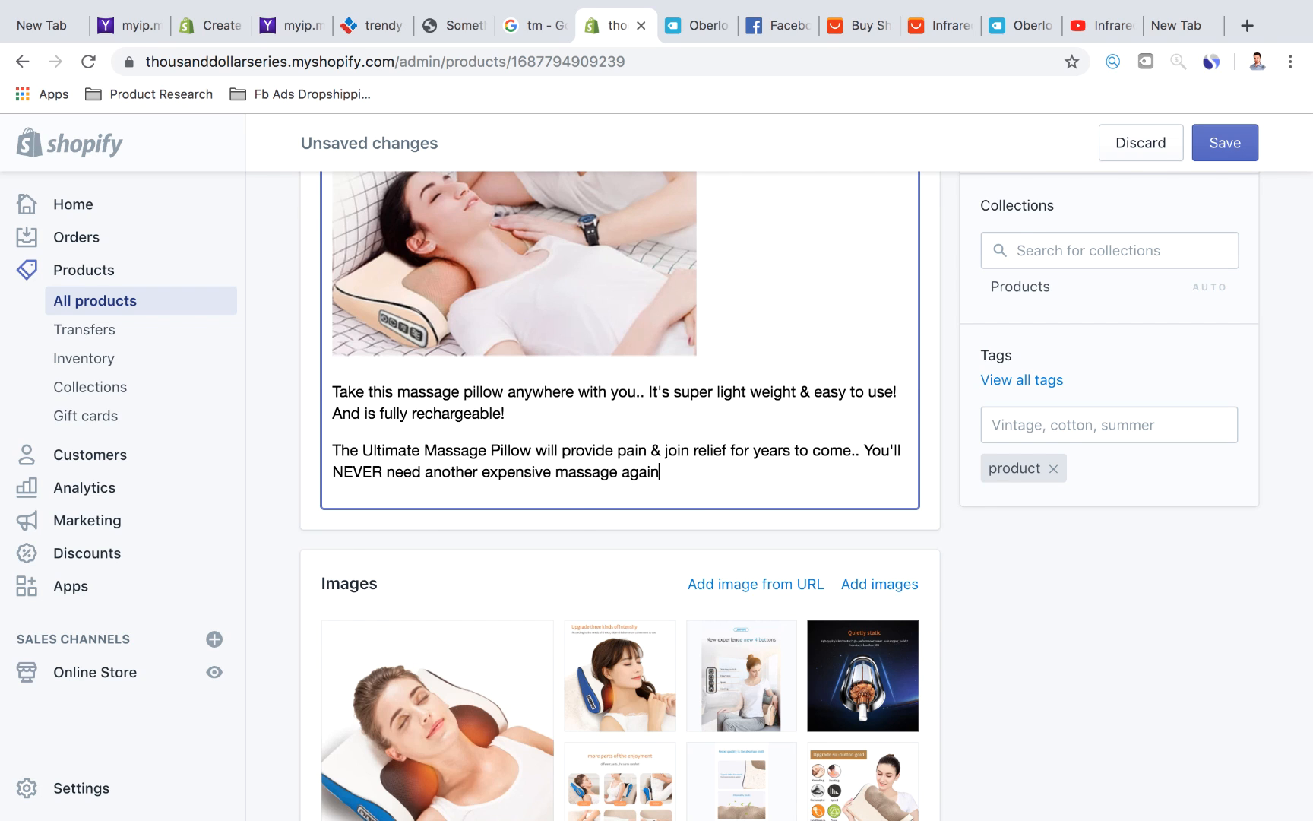
Insert the "Upgrade 3 gears speed regulation" product image into the end of the description at Large (480x480) size.
scroll(455, 410, up, 5)
click(434, 381)
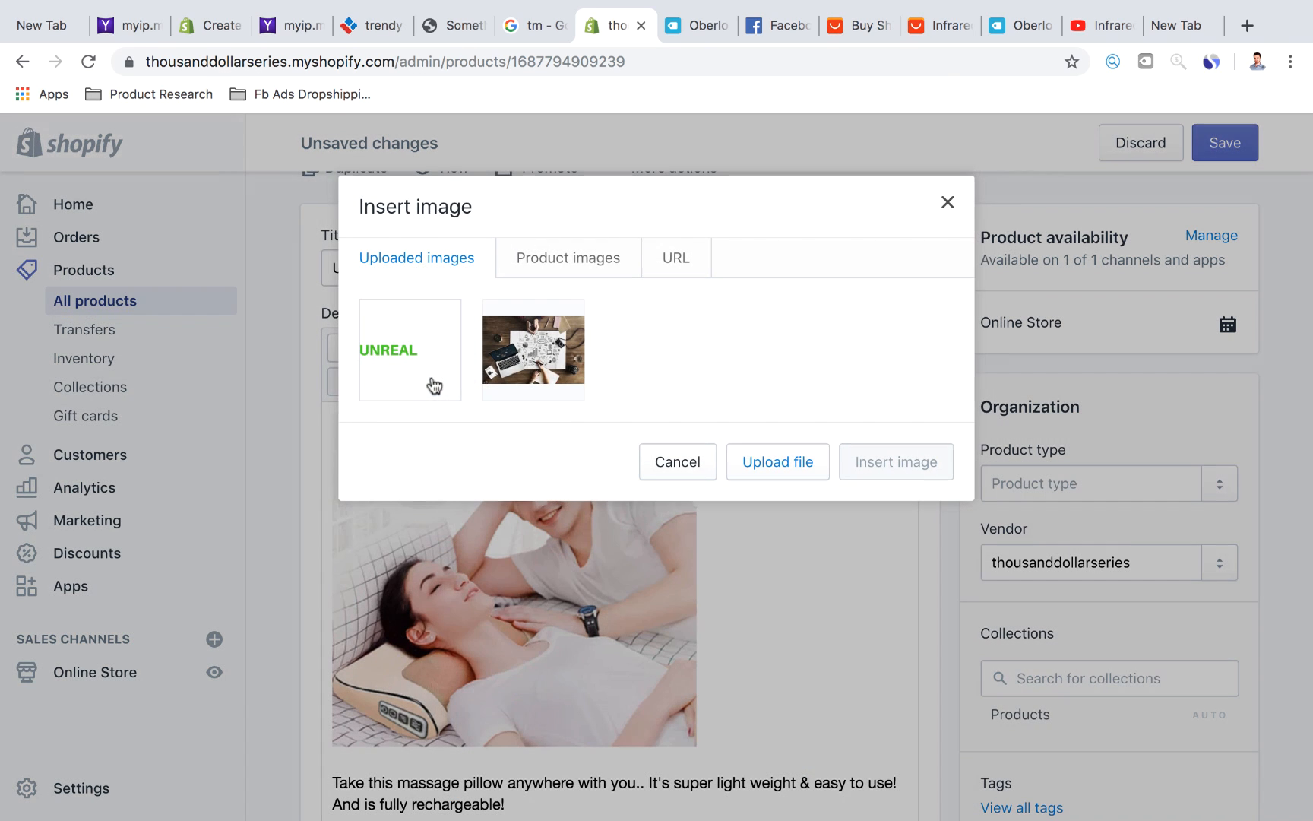
click(579, 255)
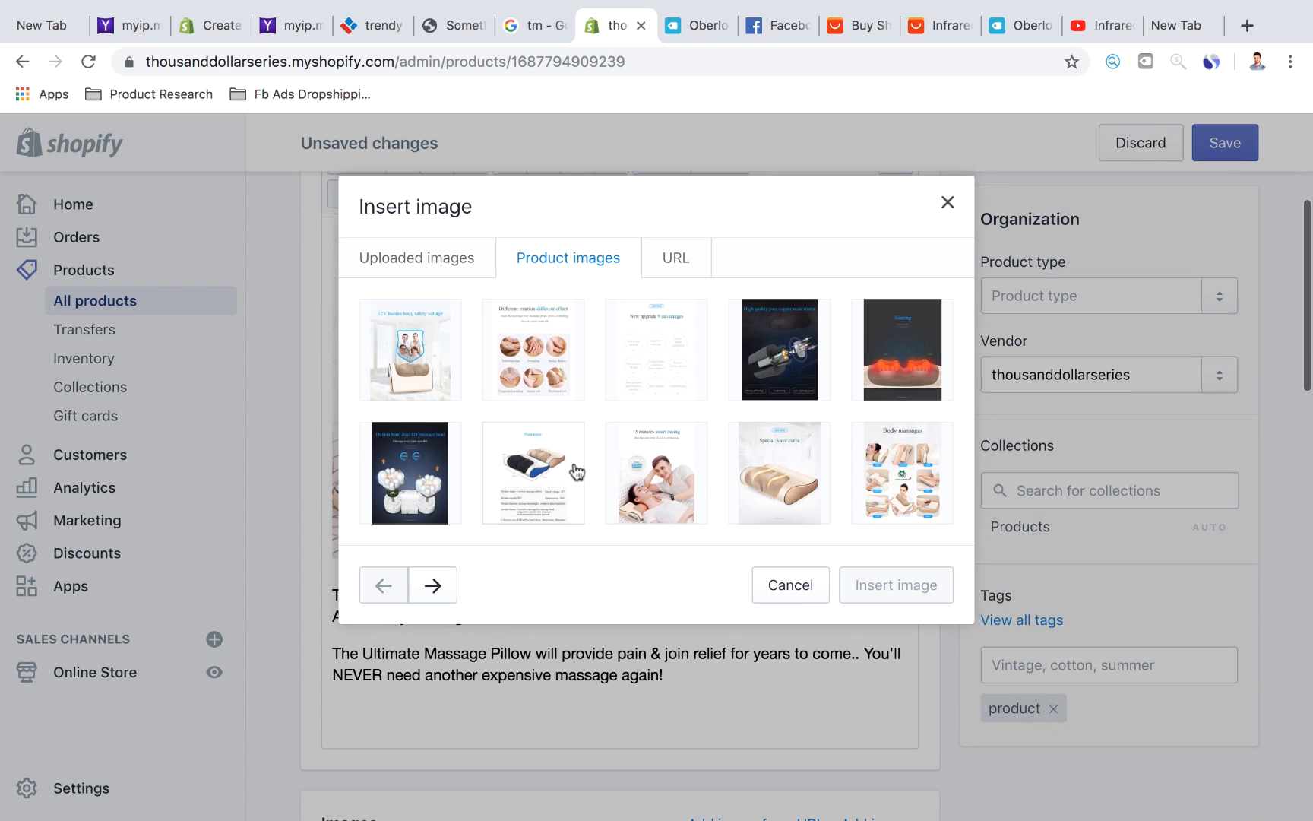
click(439, 585)
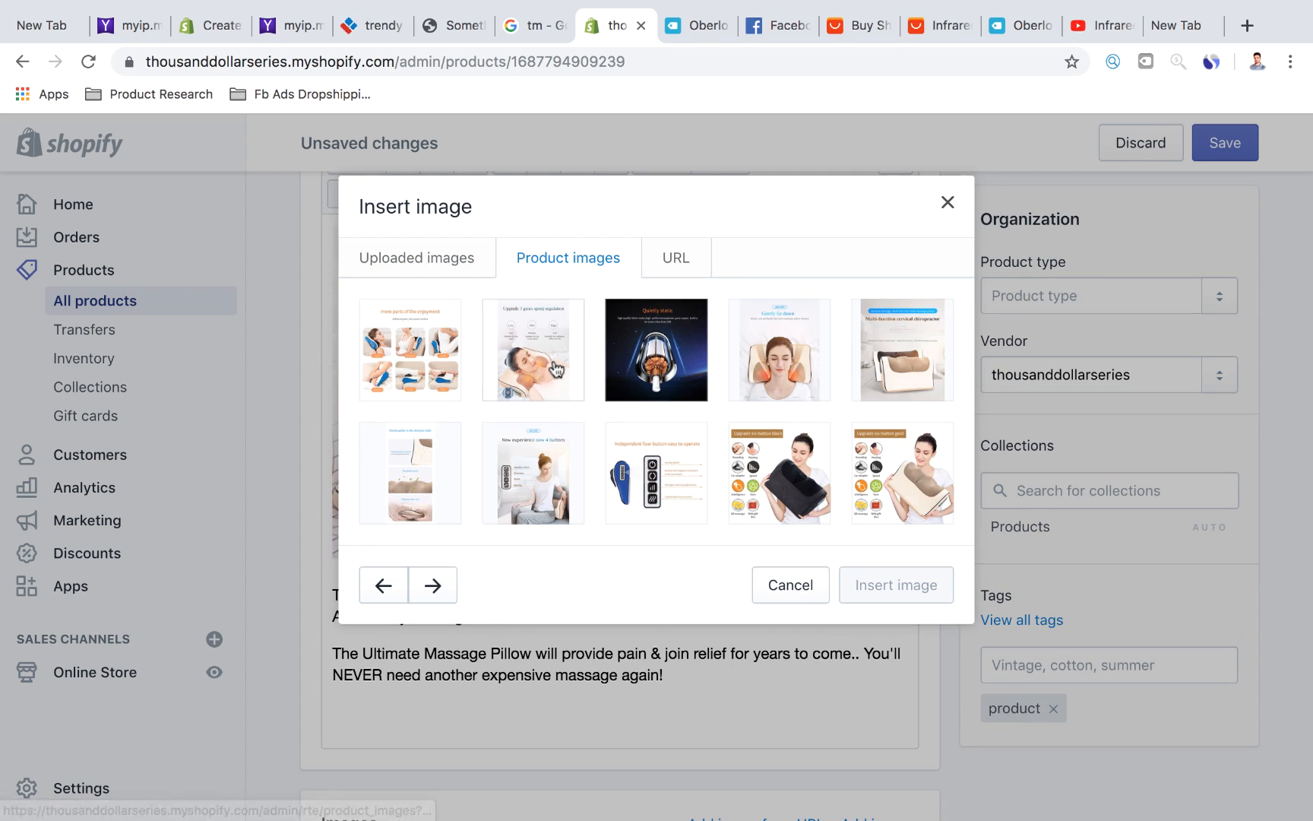
click(535, 351)
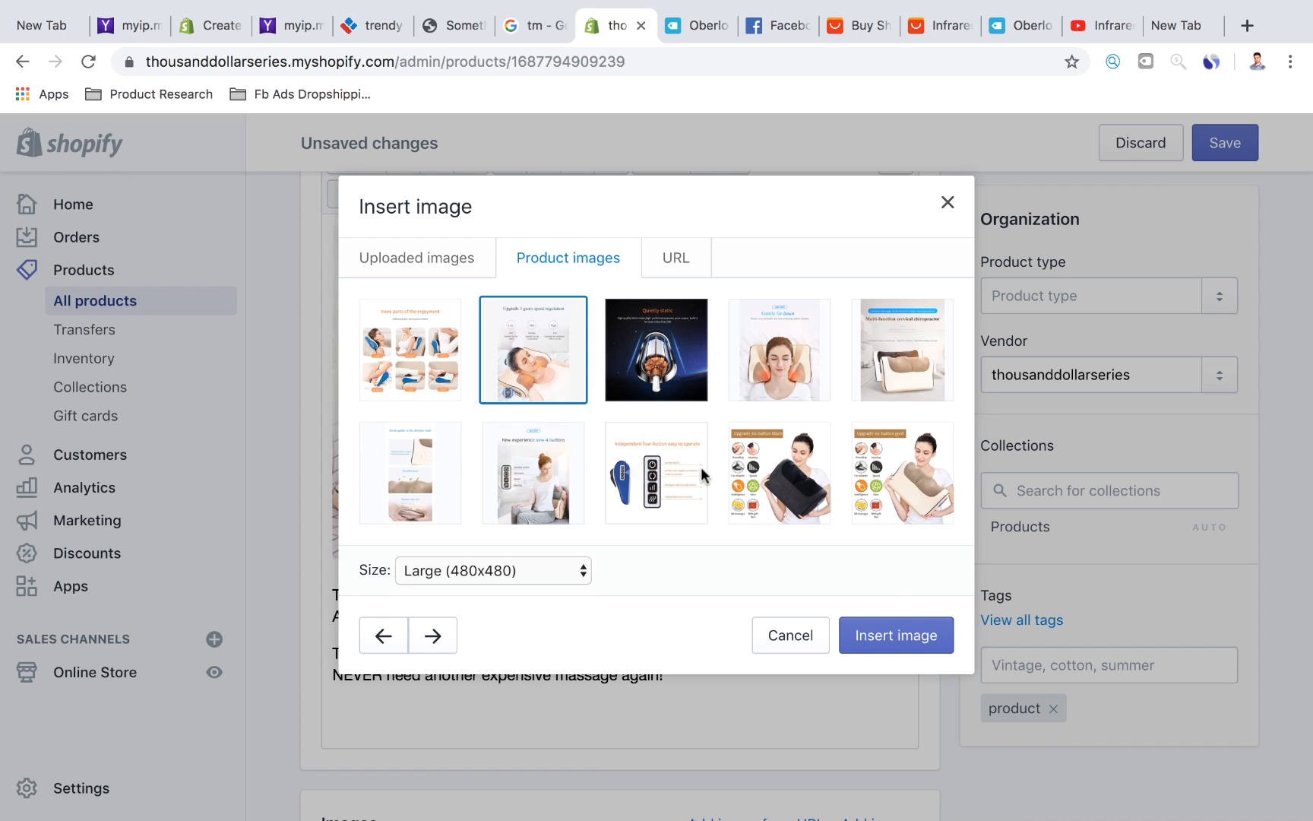
click(904, 633)
scroll(479, 487, down, 5)
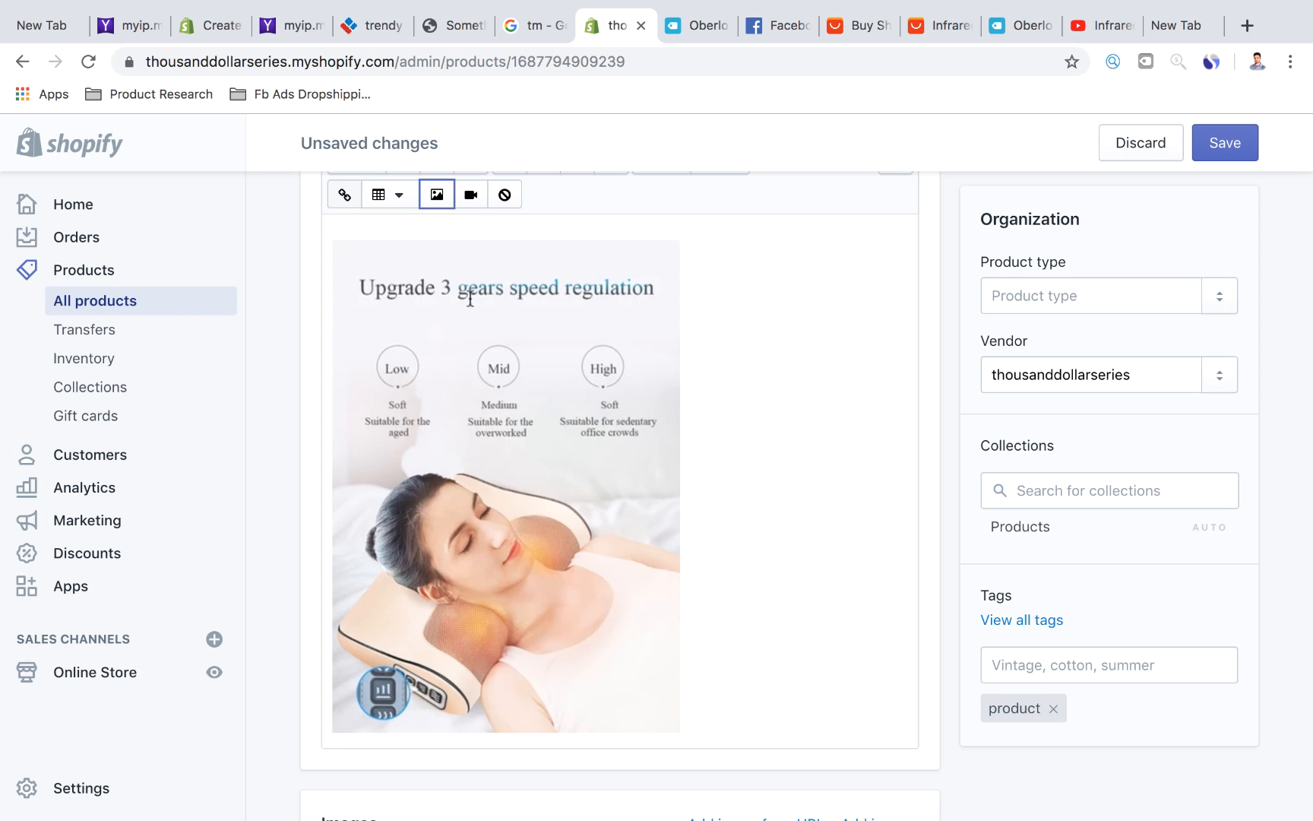
scroll(513, 385, down, 1)
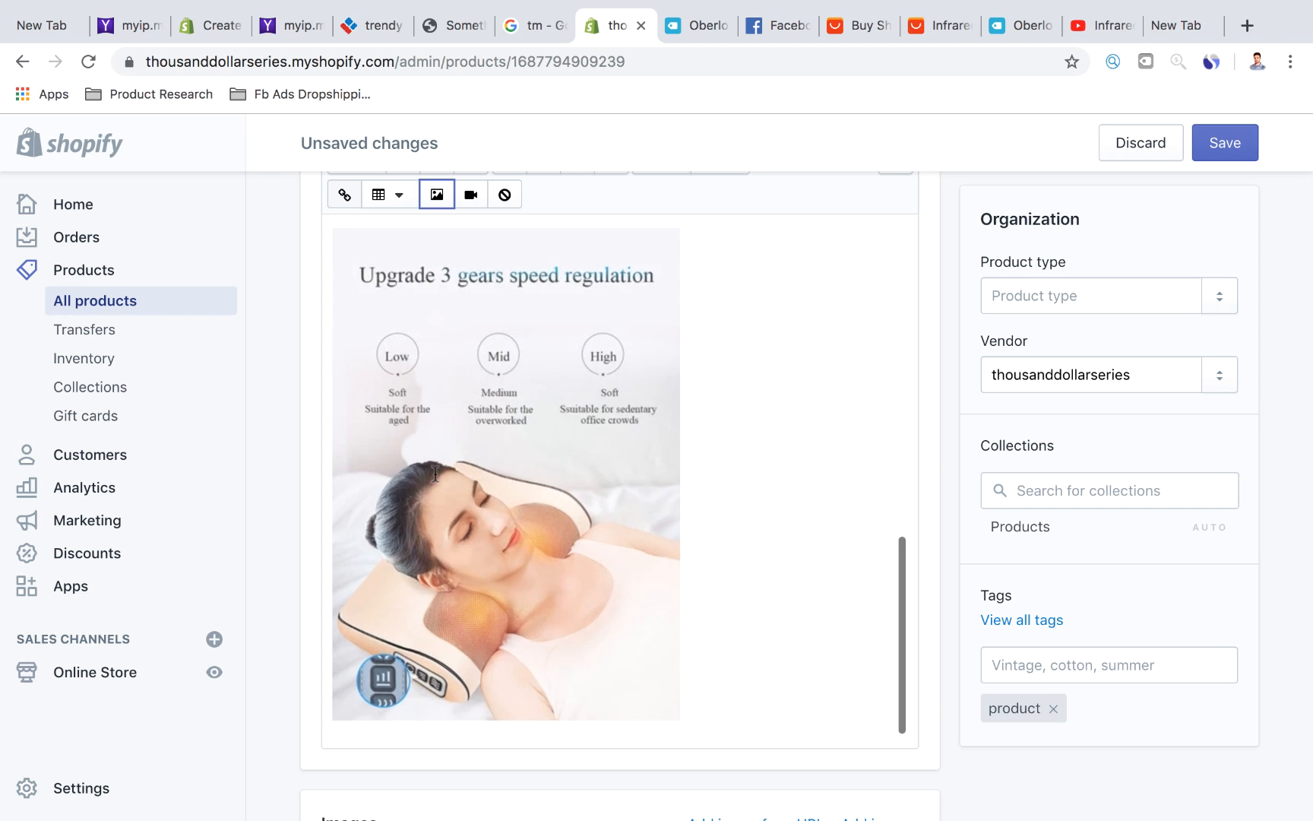
Add the line "Choose your exact intensity to suit your needs!" below the inserted image and start a new paragraph.
click(818, 641)
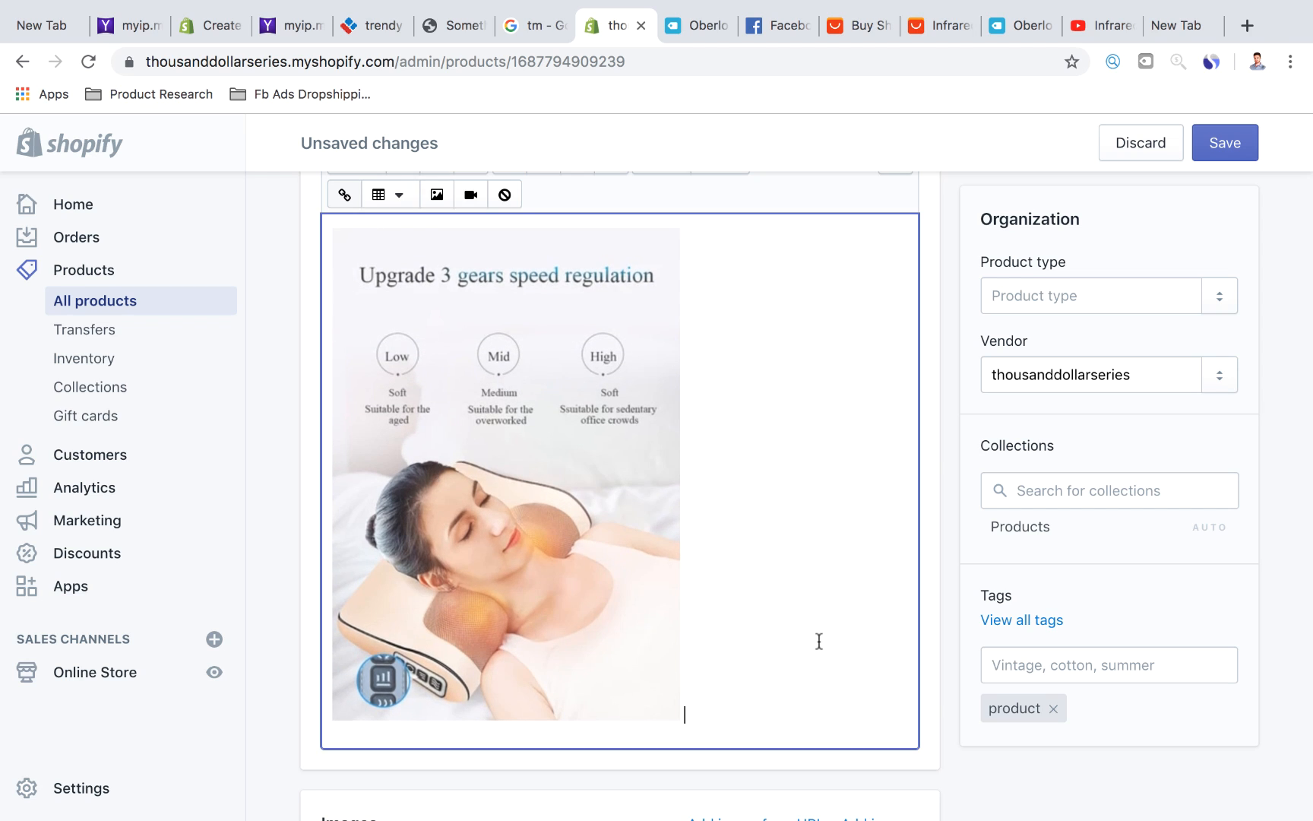
key(Return)
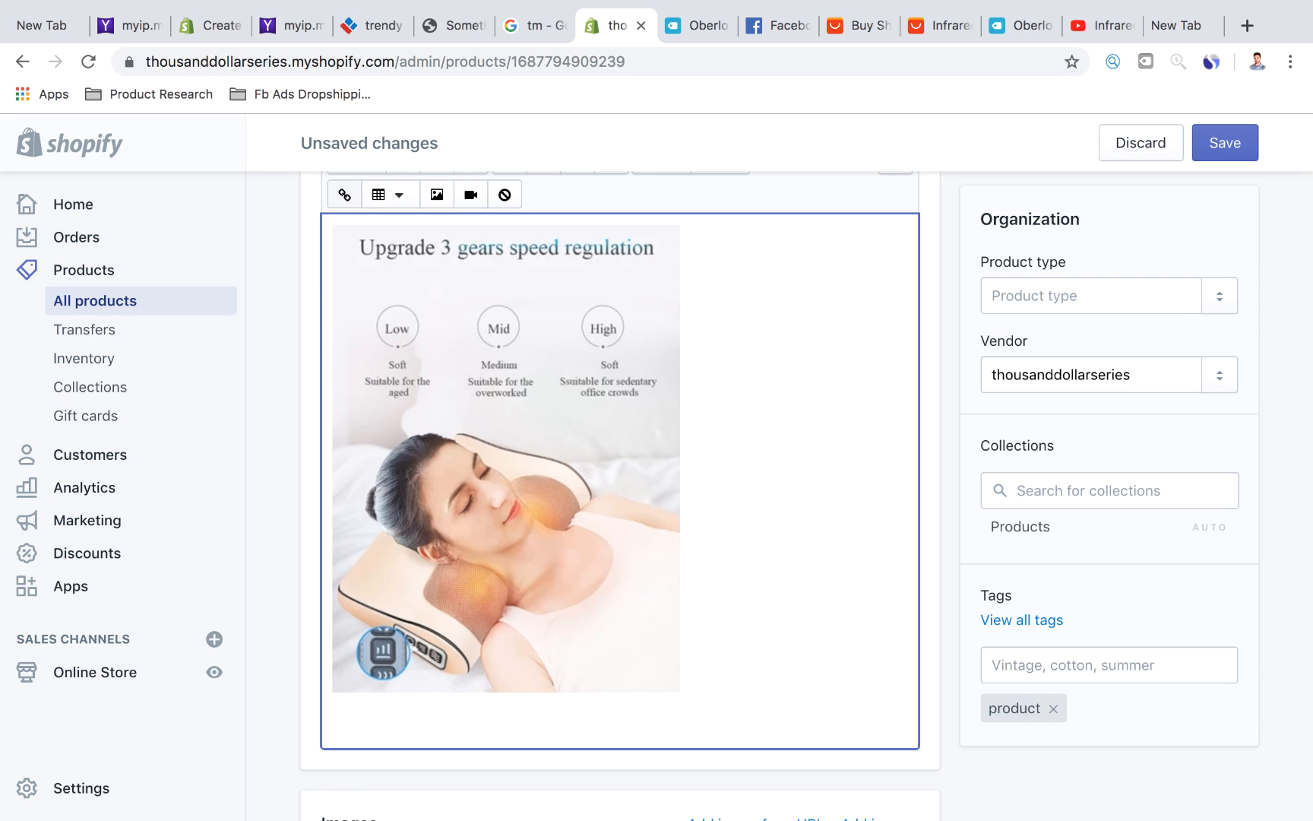
text(Clic)
key(BackSpace)
key(BackSpace)
key(BackSpace)
text(hoose your exact intensity )
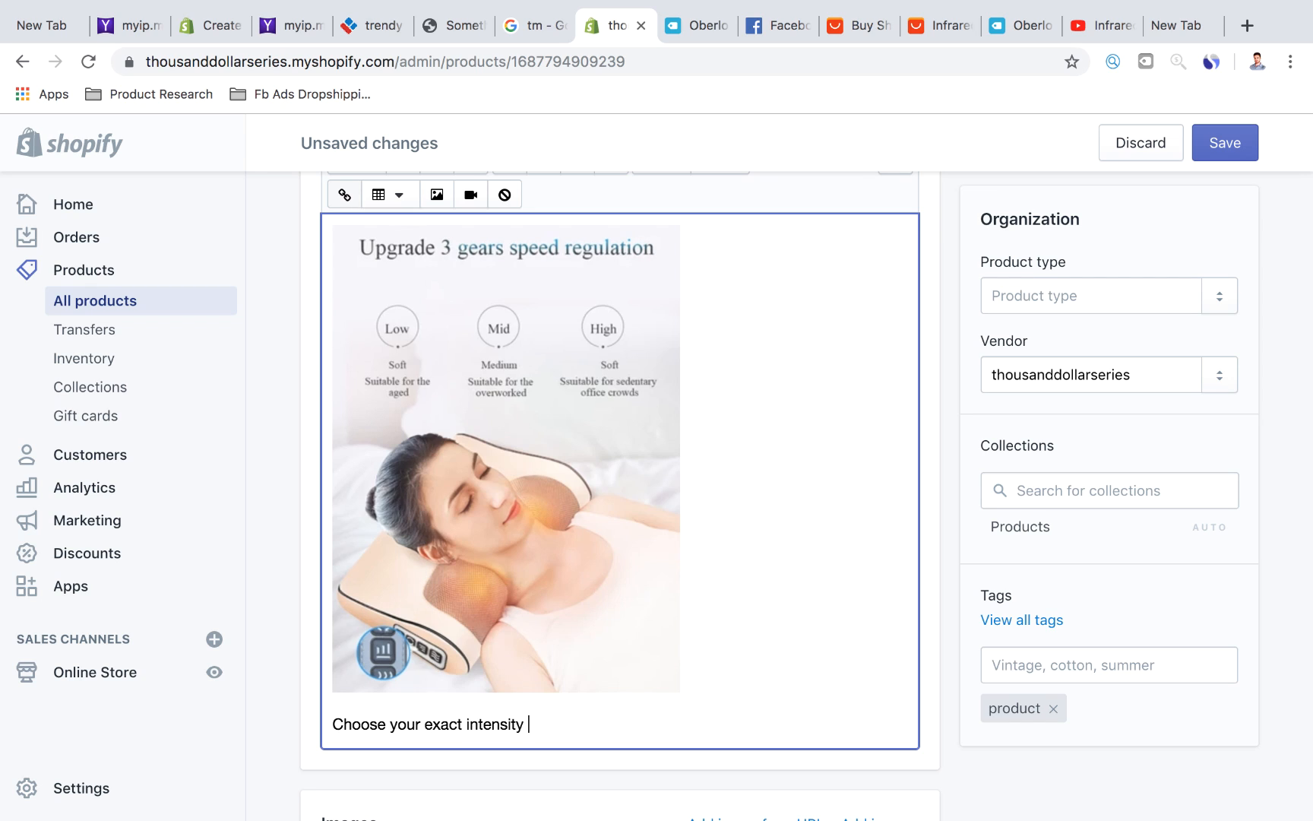
text(to suit your needs!)
scroll(847, 639, down, 1)
key(Return)
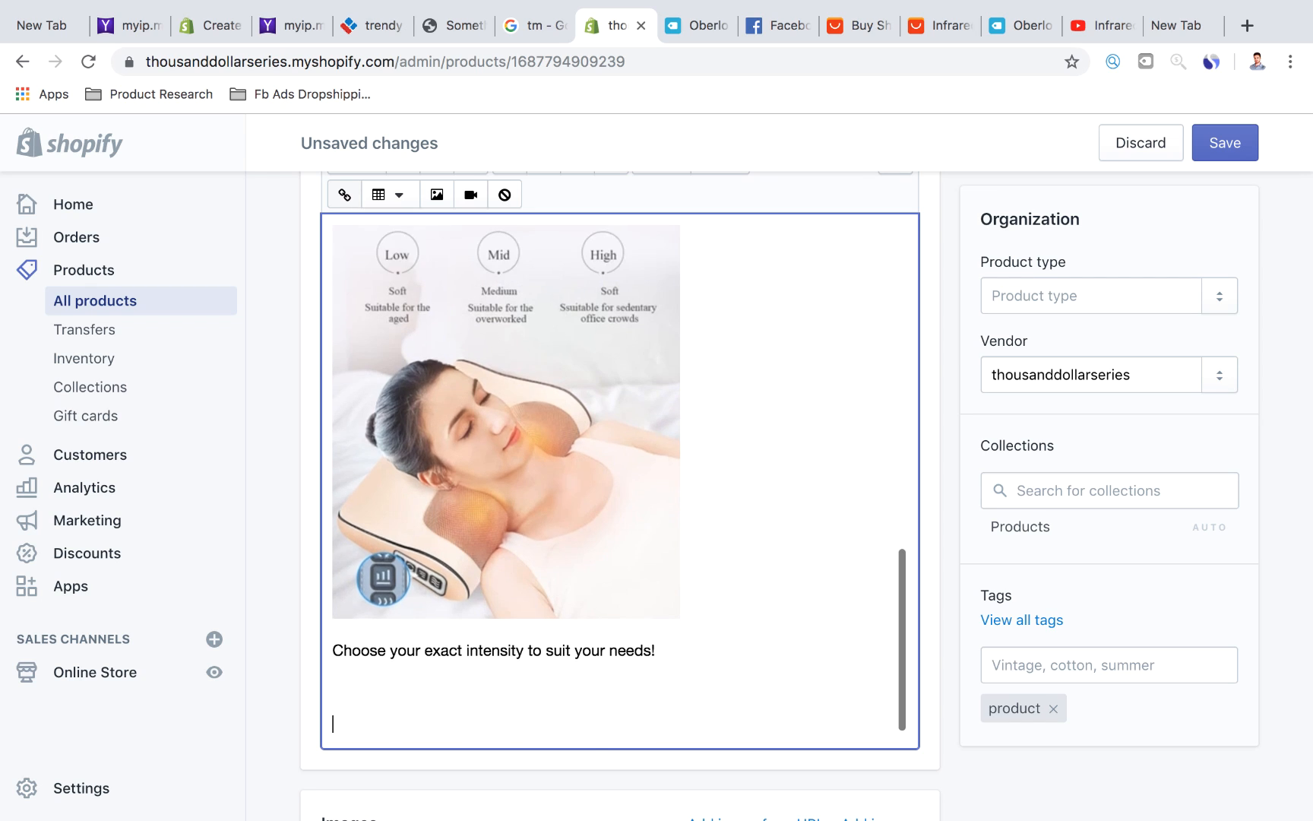
Write the paragraph "In need of deep tissue massage? No problem.. Out massage pillow can be fully adjusted to suit any of your needs!".
text(In need o)
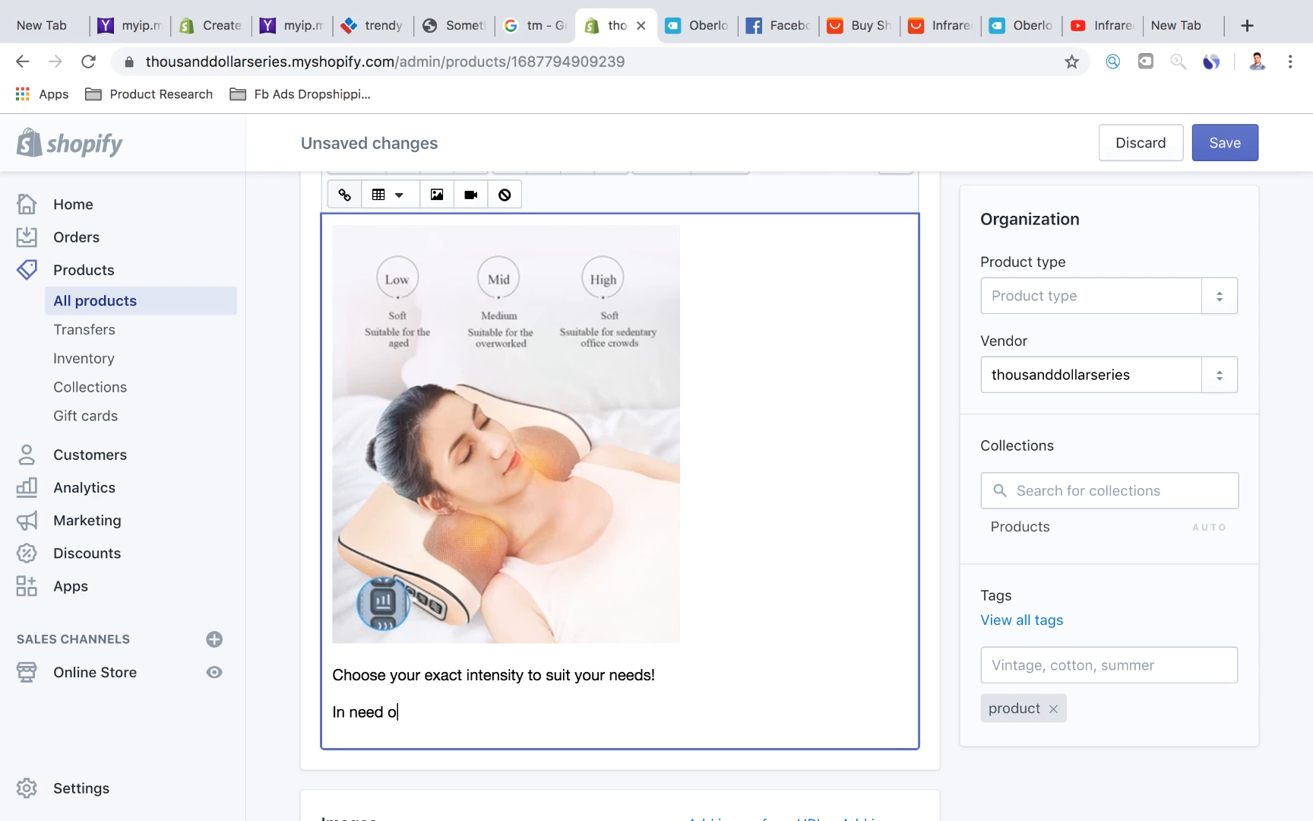
text(f deep tissue massage)
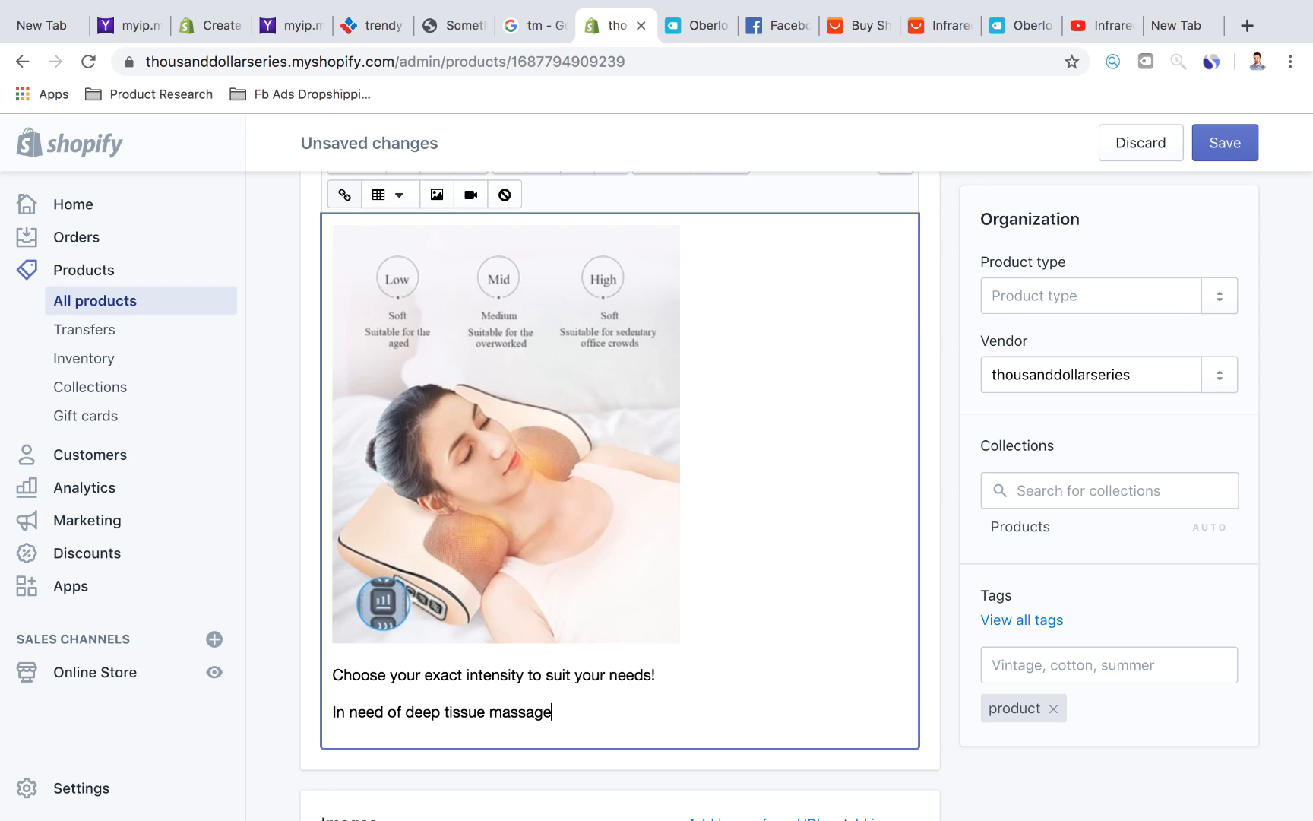
text(? No problem.. Out )
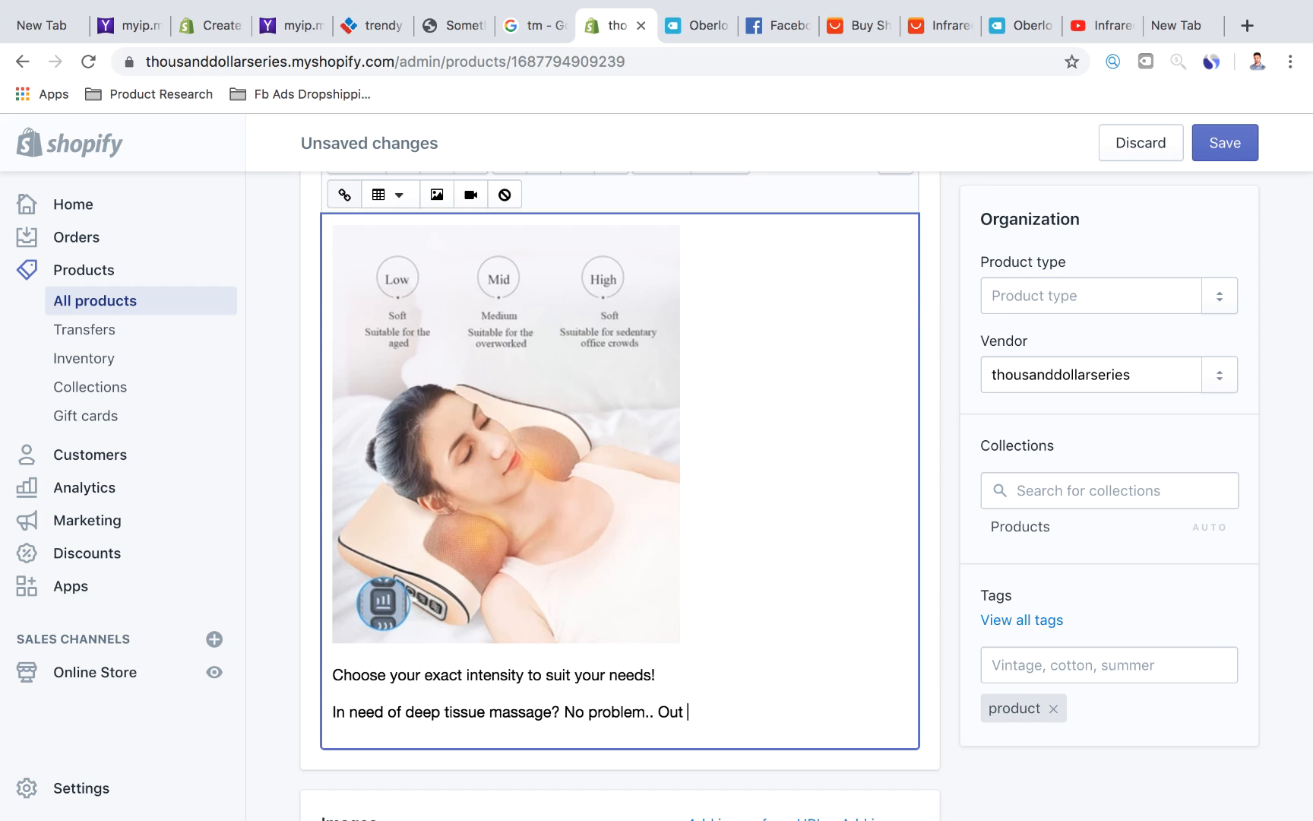
text(massage pillow can be )
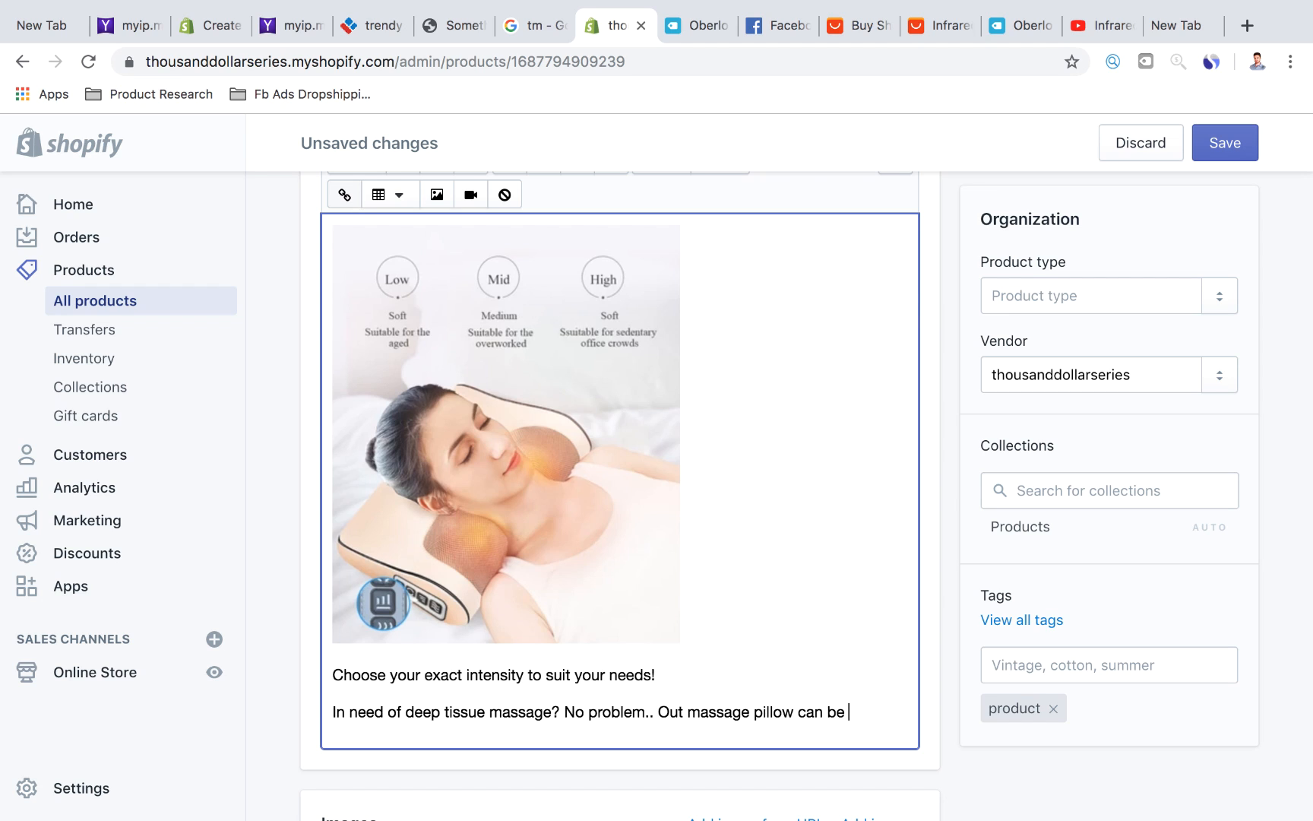
text(fully adjusted )
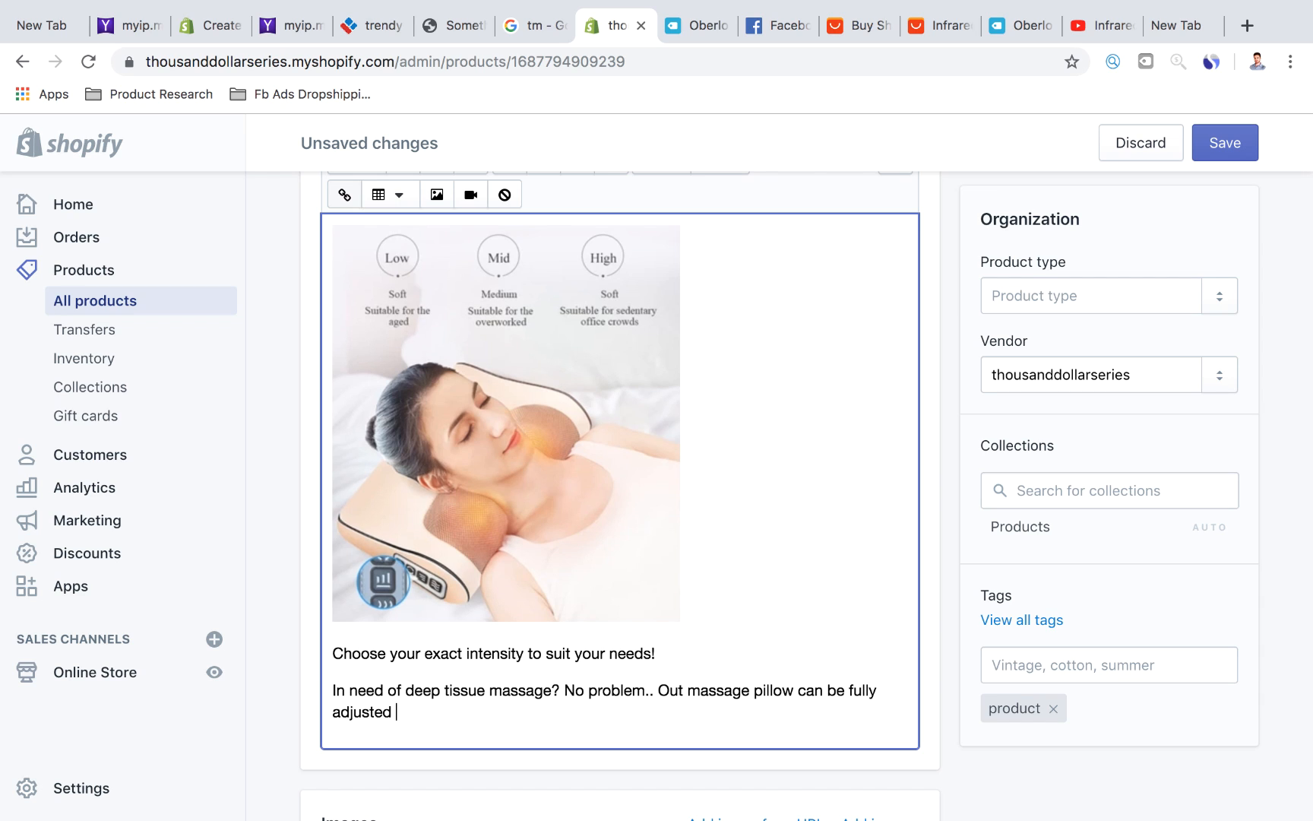
text(yo suit any of your )
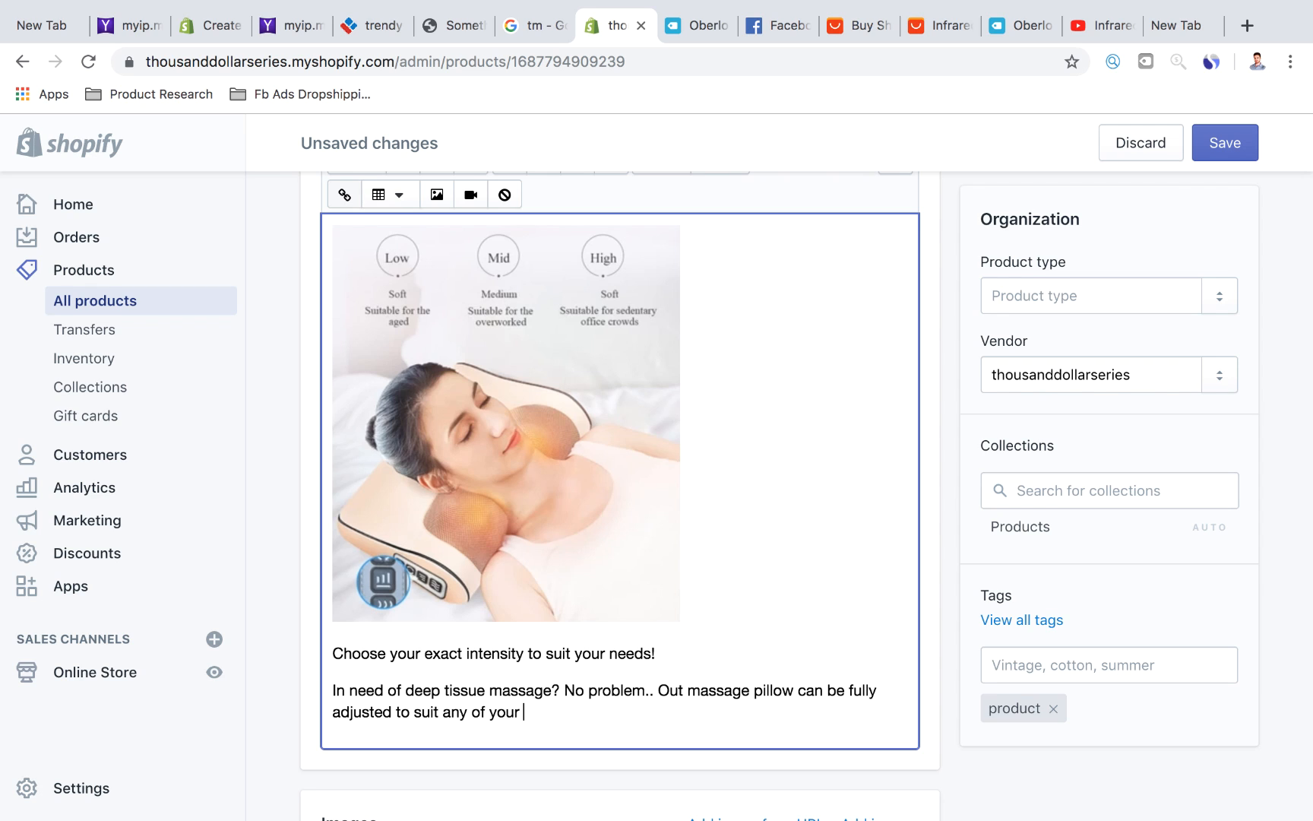
text(needs!)
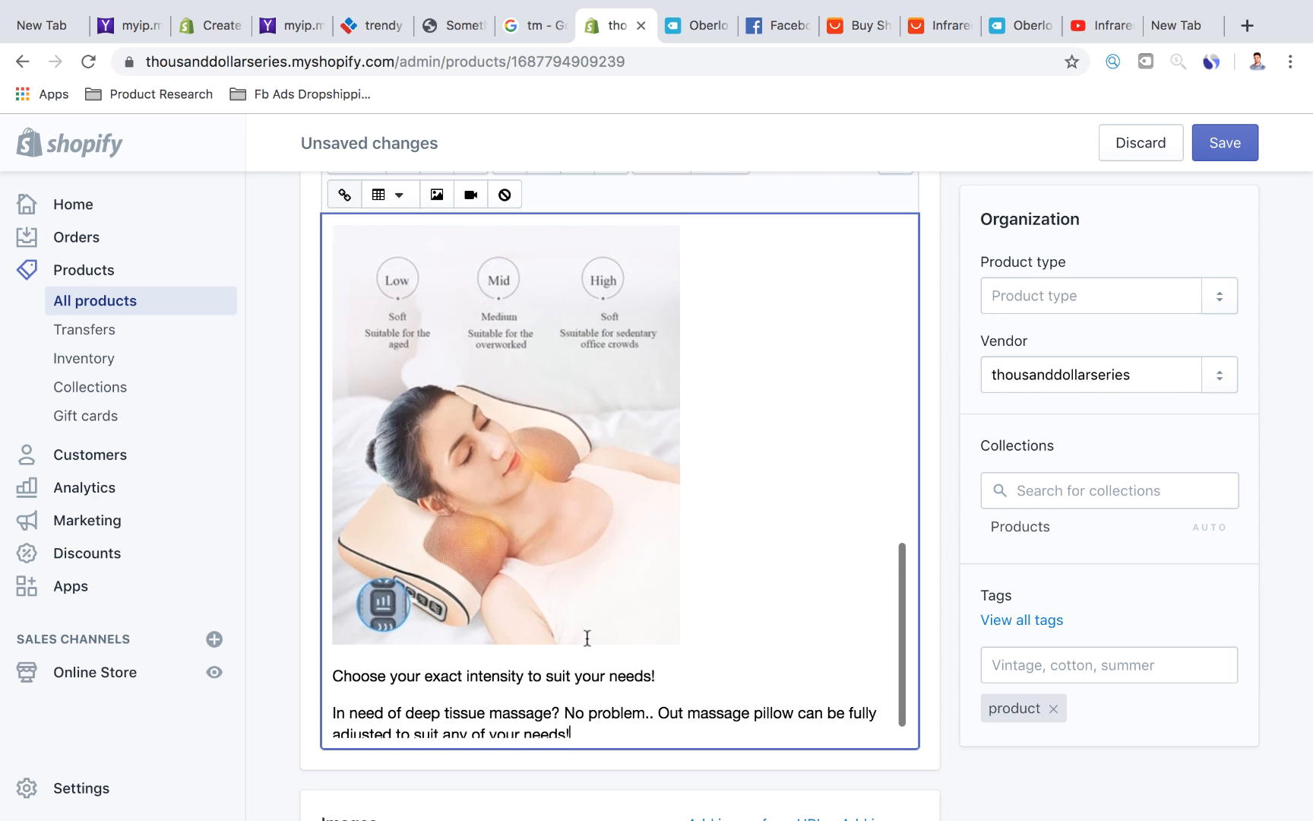
scroll(582, 569, up, 1)
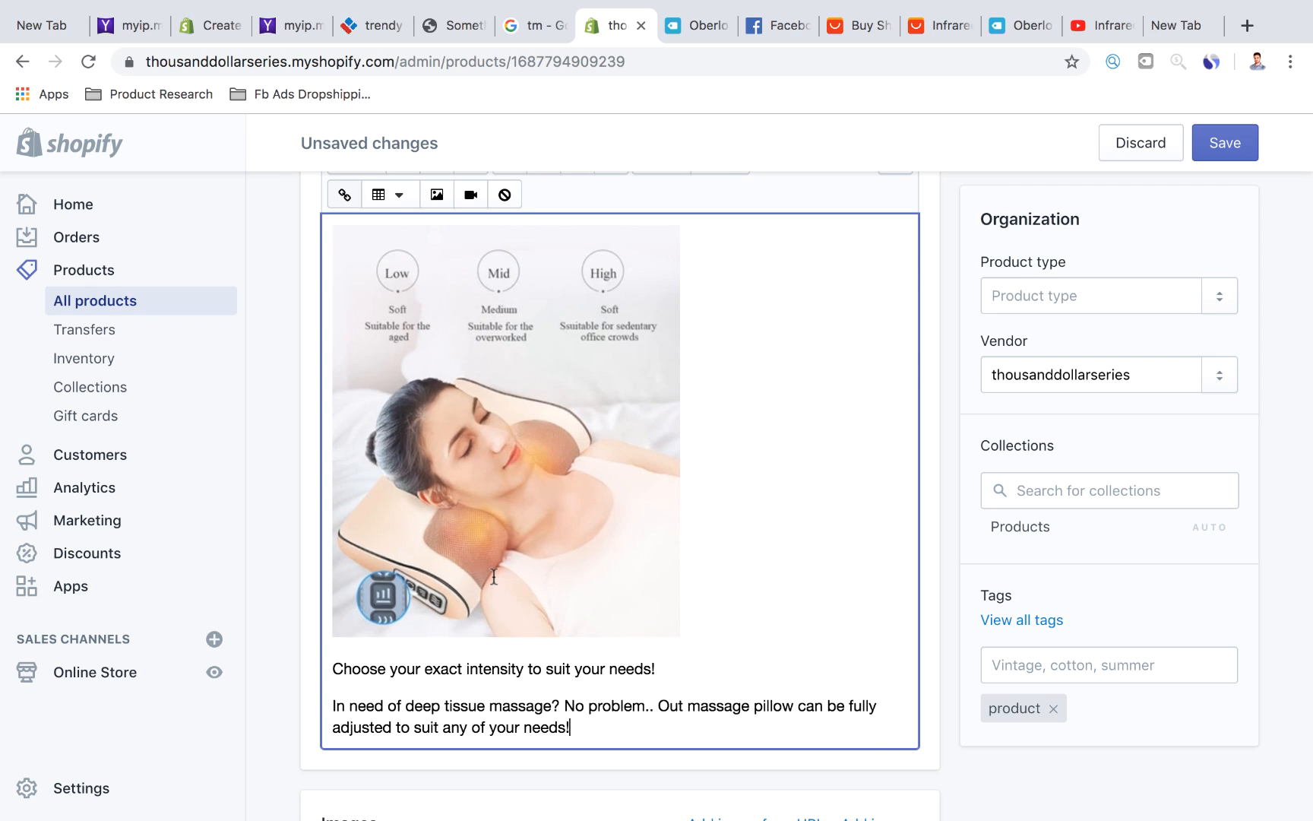
scroll(614, 673, down, 1)
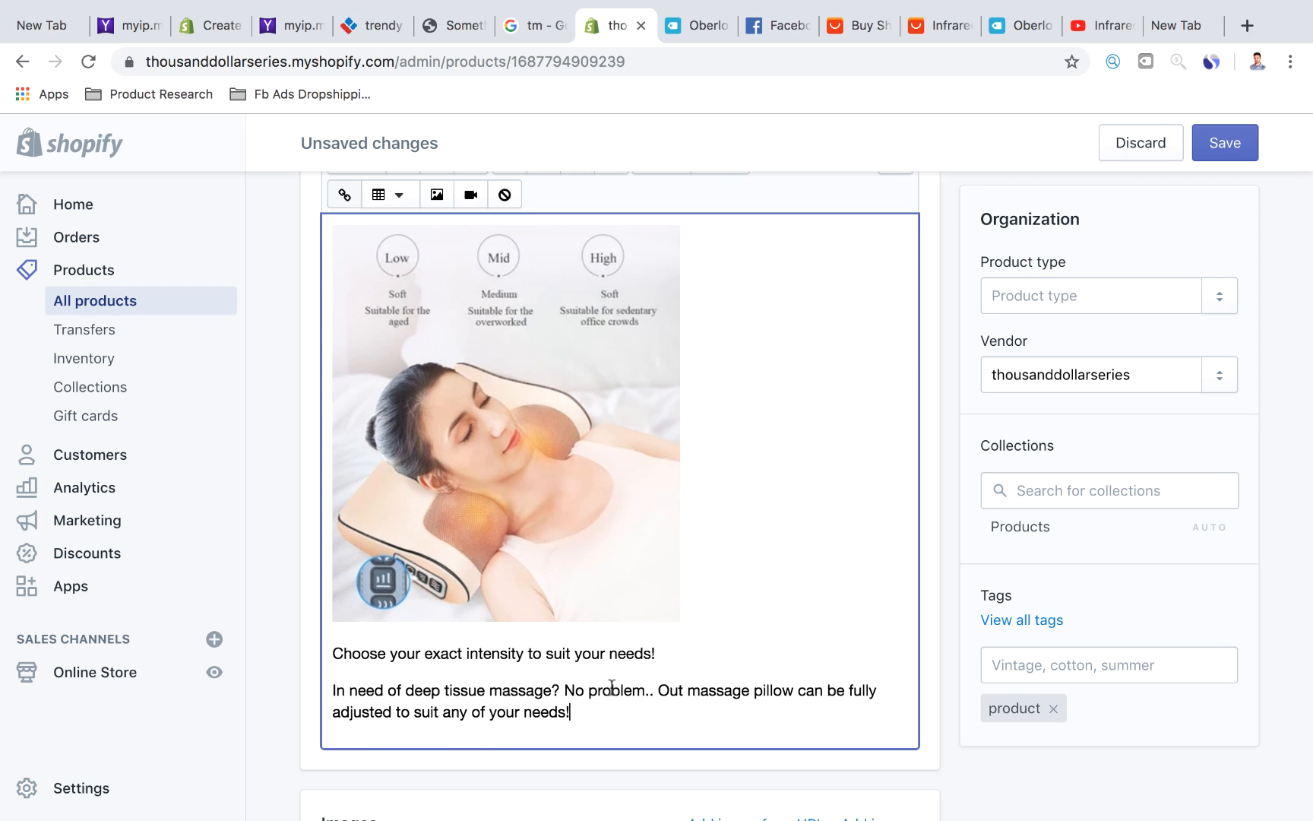
Add "Customer Guarantee:" below the last paragraph of the description and format it as Heading 2.
scroll(603, 722, down, 5)
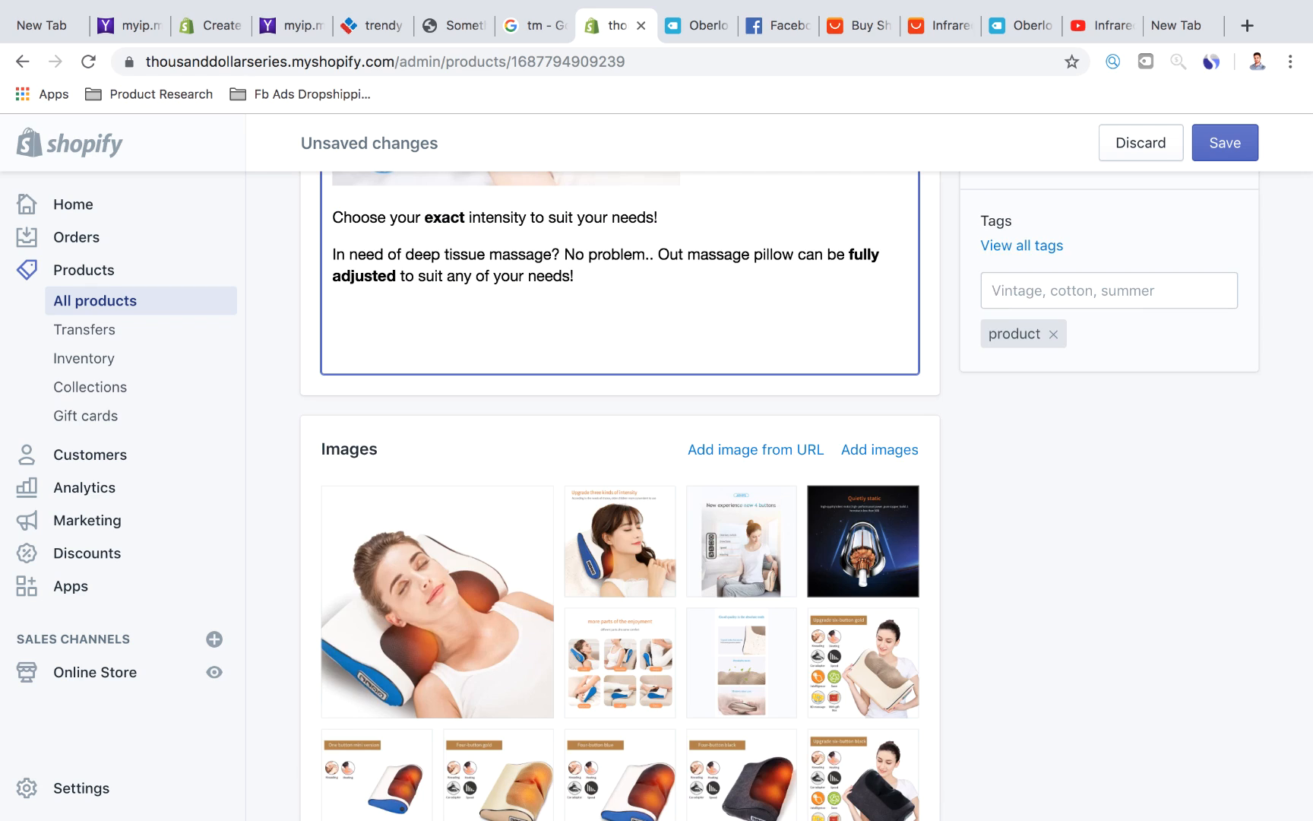
text(omer Guarantee)
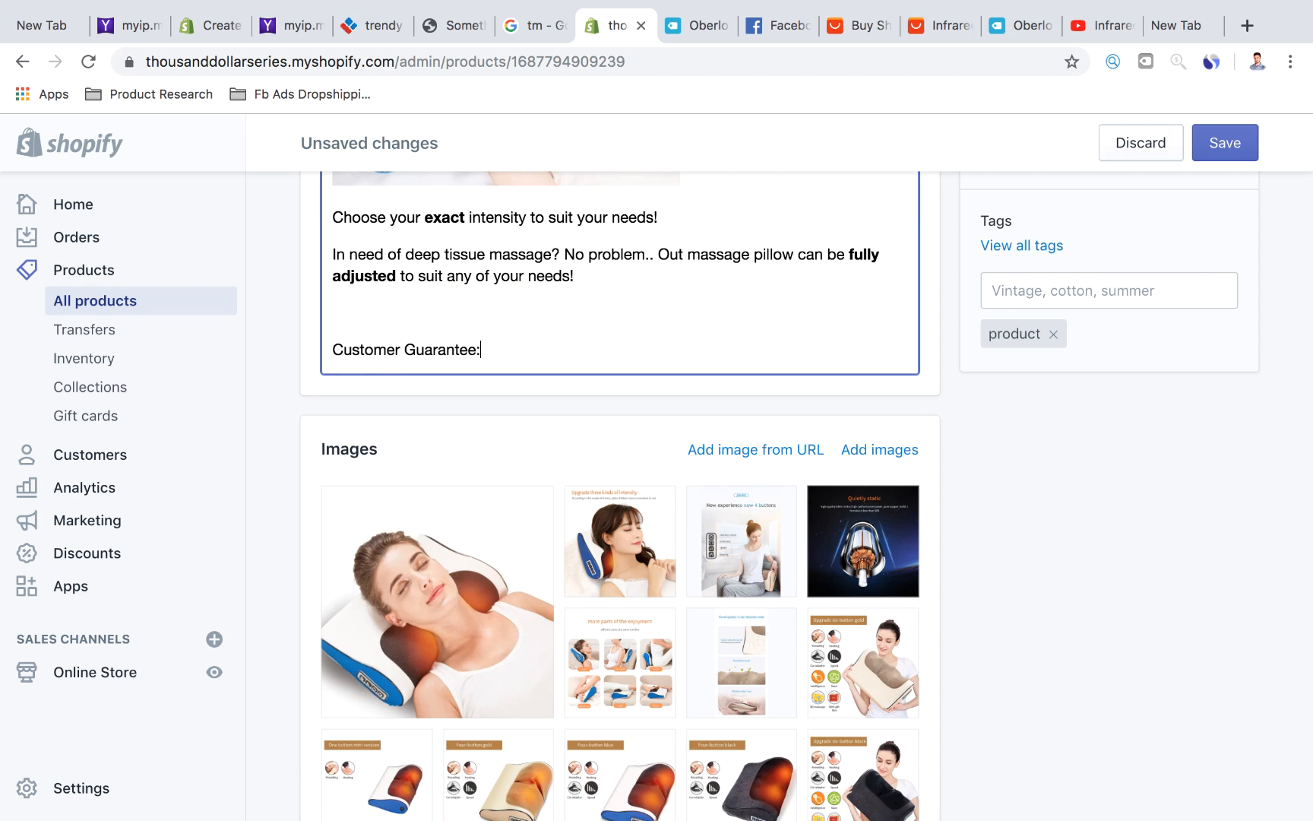
text(:)
drag(539, 352, 328, 337)
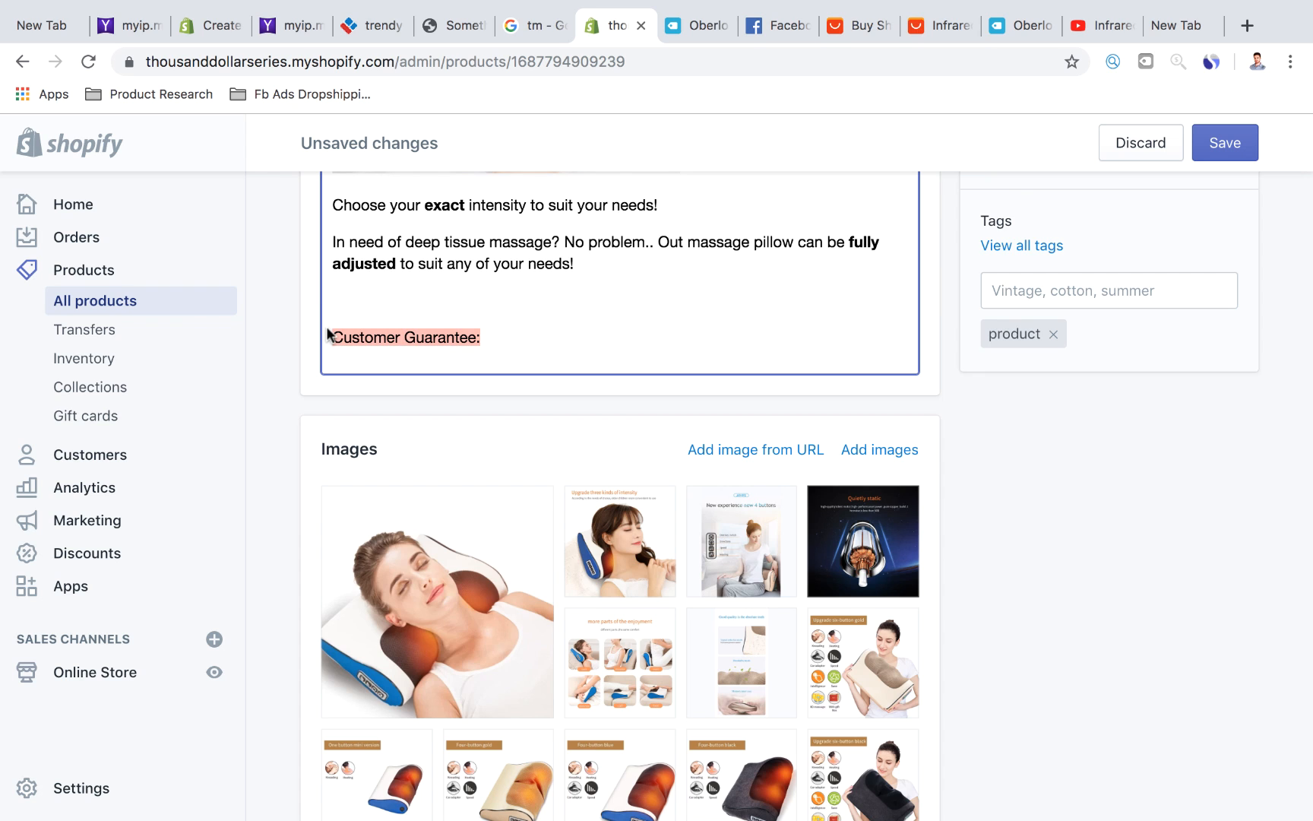
scroll(329, 335, up, 10)
click(358, 471)
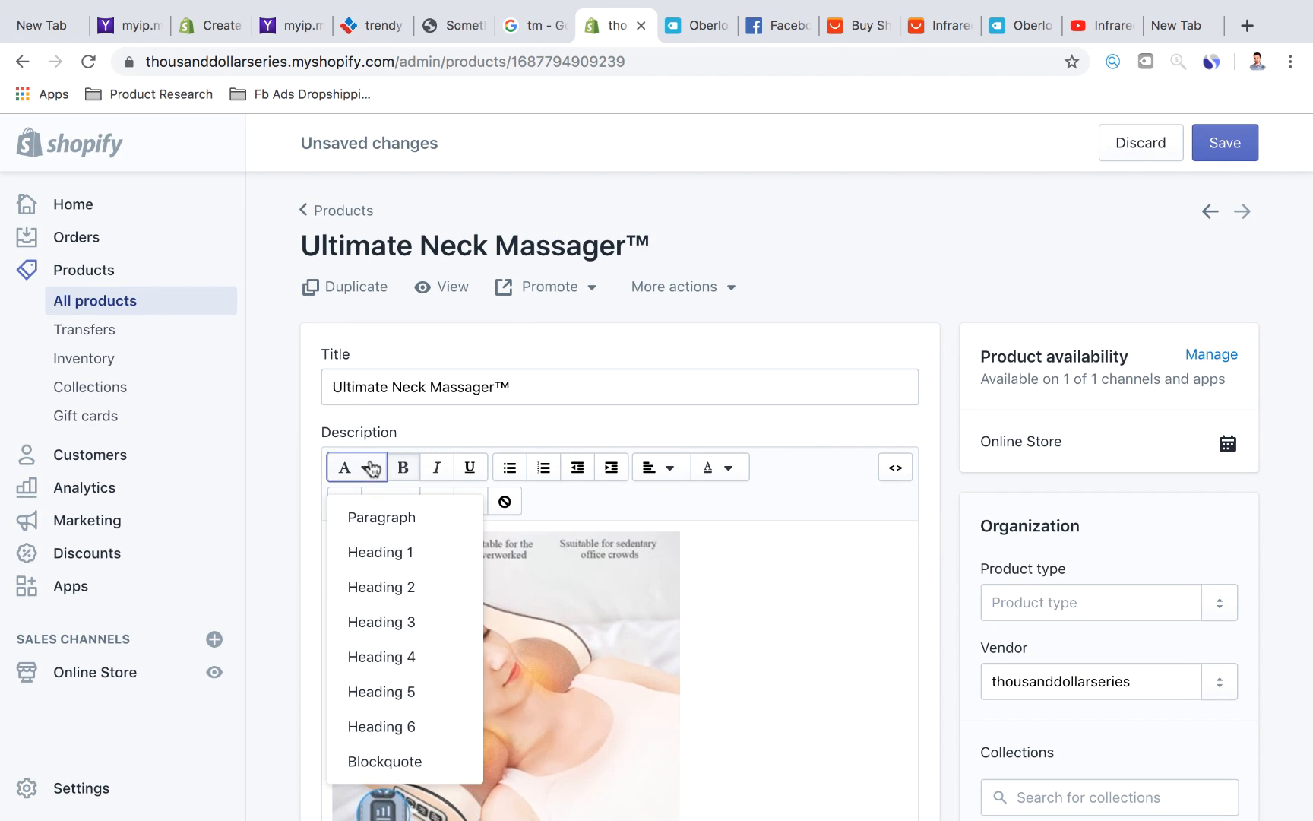
click(373, 587)
scroll(613, 324, down, 10)
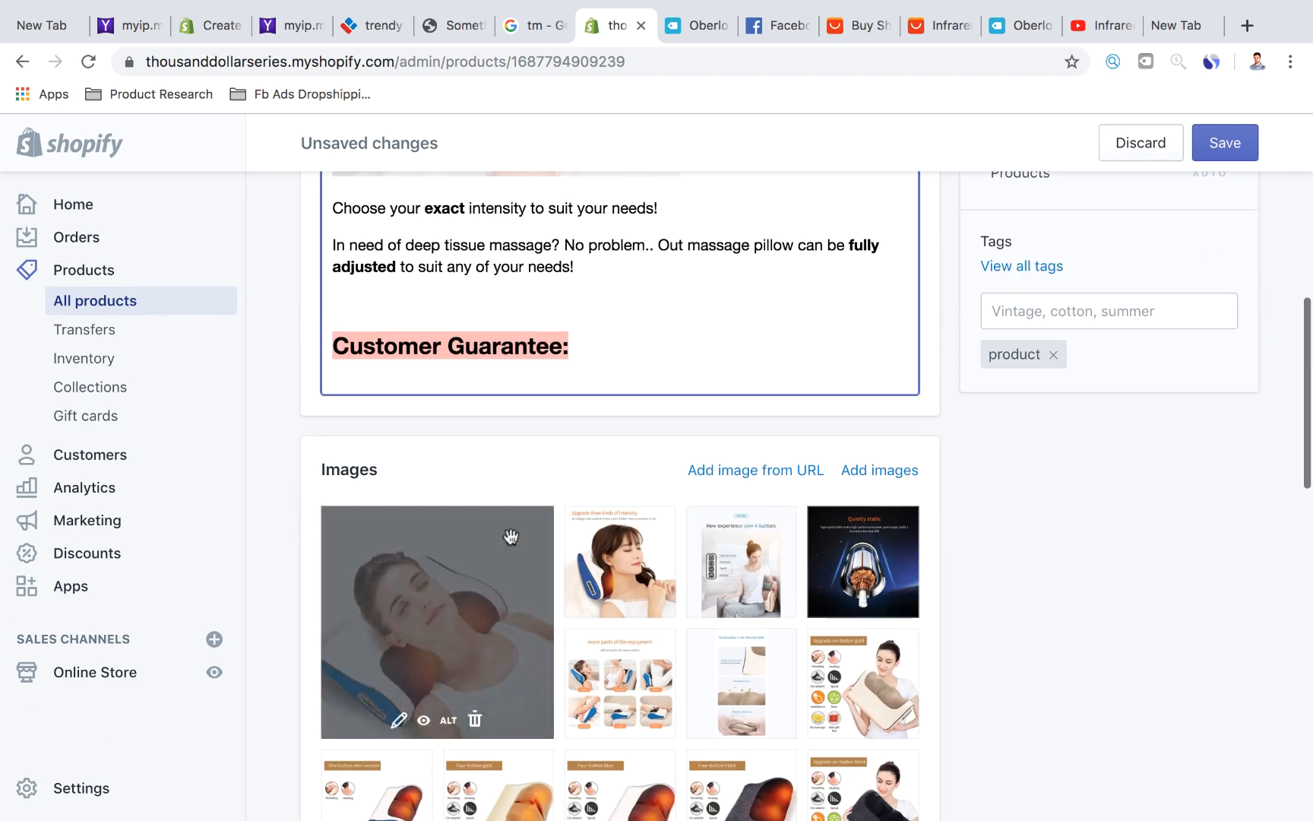
Start a bulleted list under the Customer Guarantee heading with the item "Tracked & Insured Shipping".
click(604, 344)
key(Return)
scroll(604, 343, up, 15)
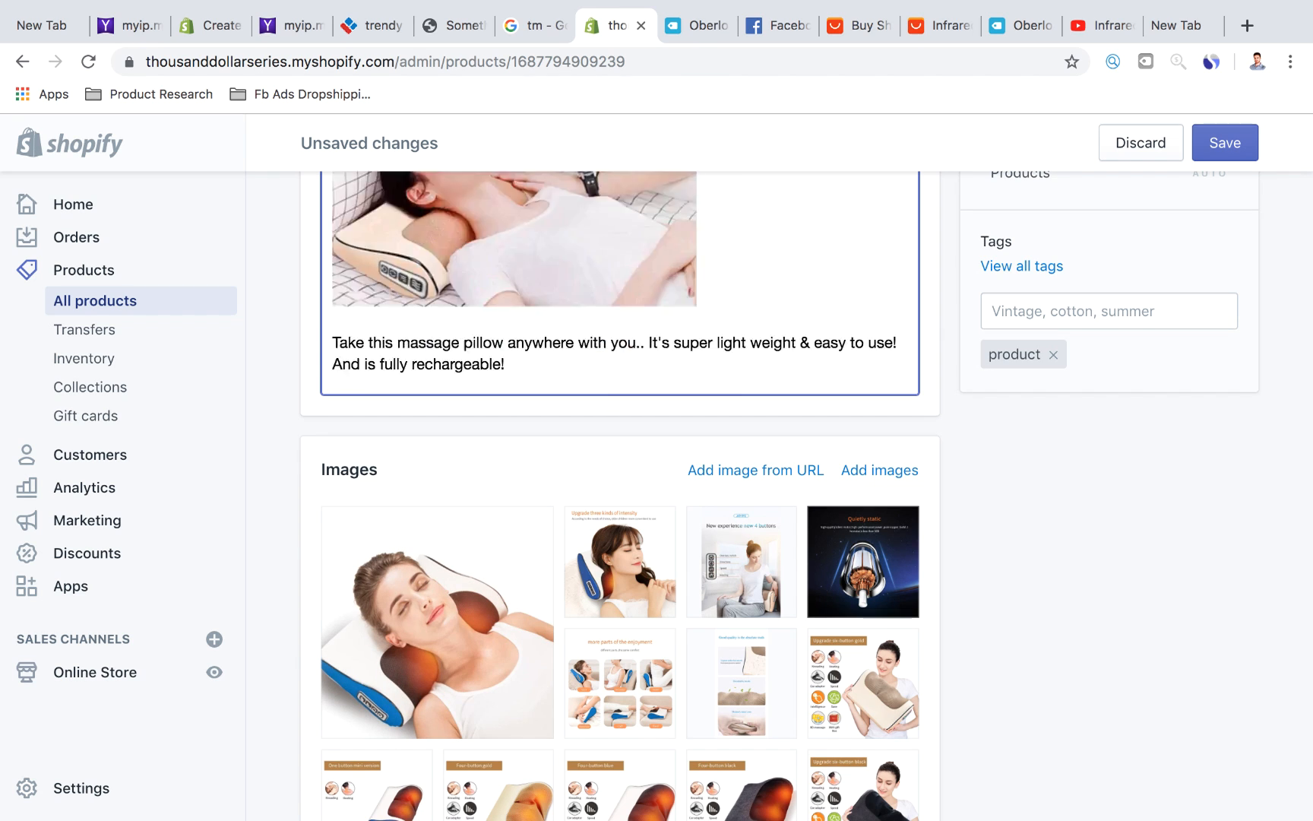
click(509, 220)
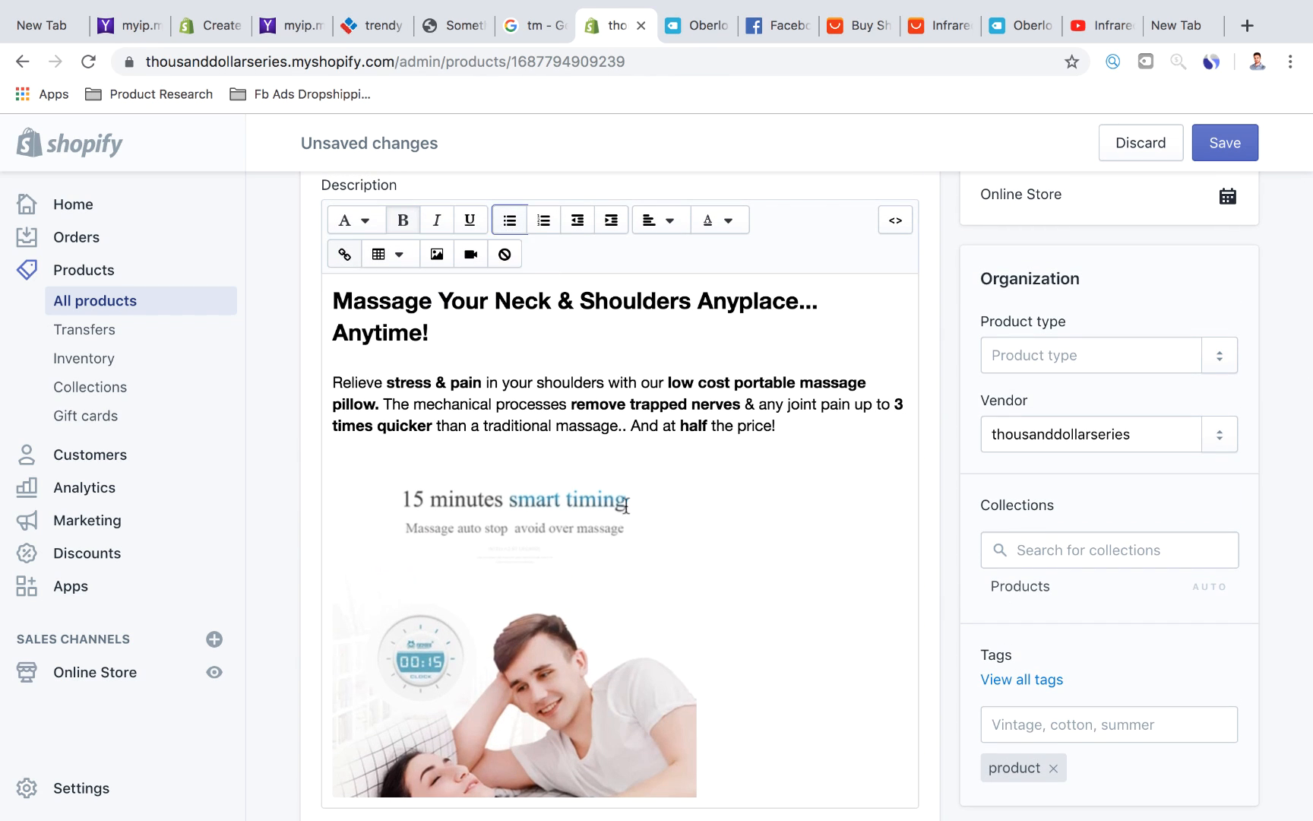
scroll(629, 535, down, 5)
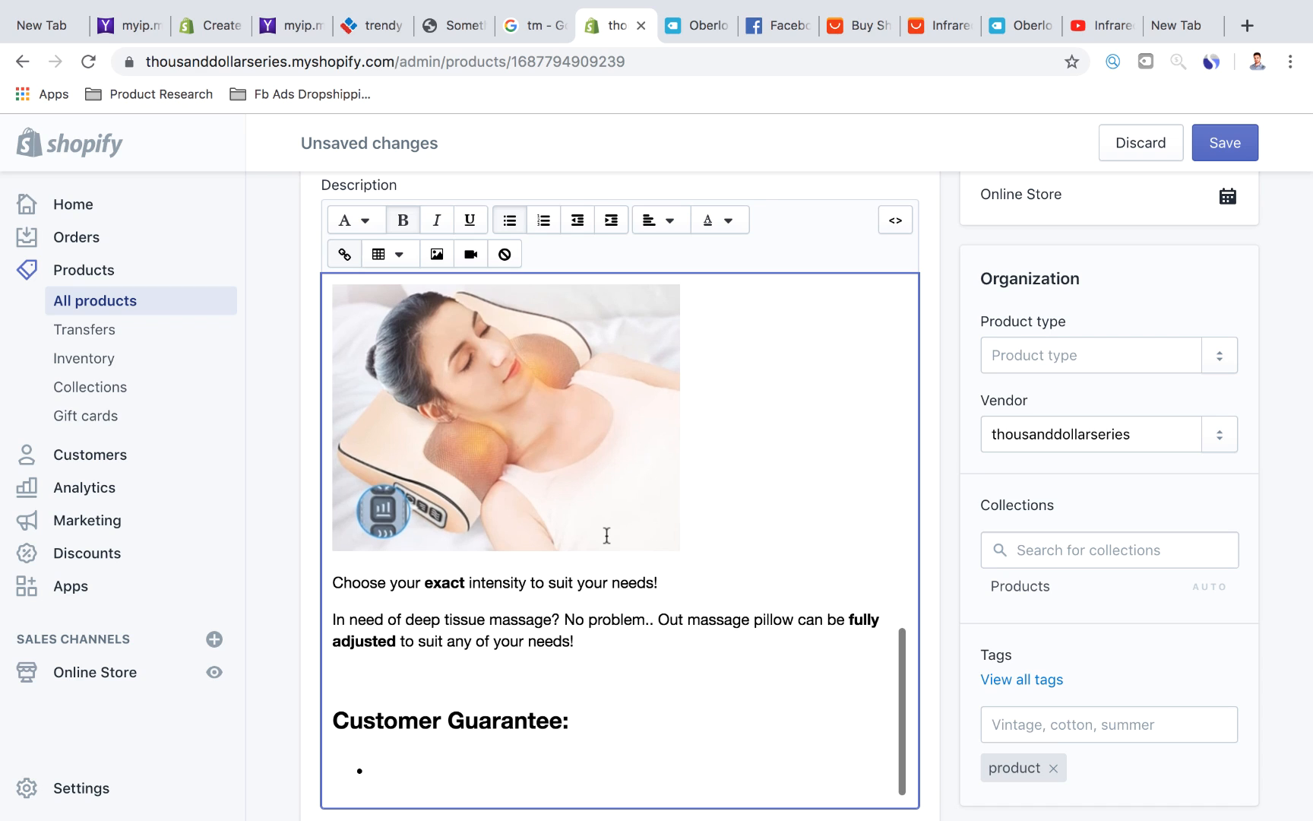
scroll(608, 646, down, 4)
mouse_move(557, 695)
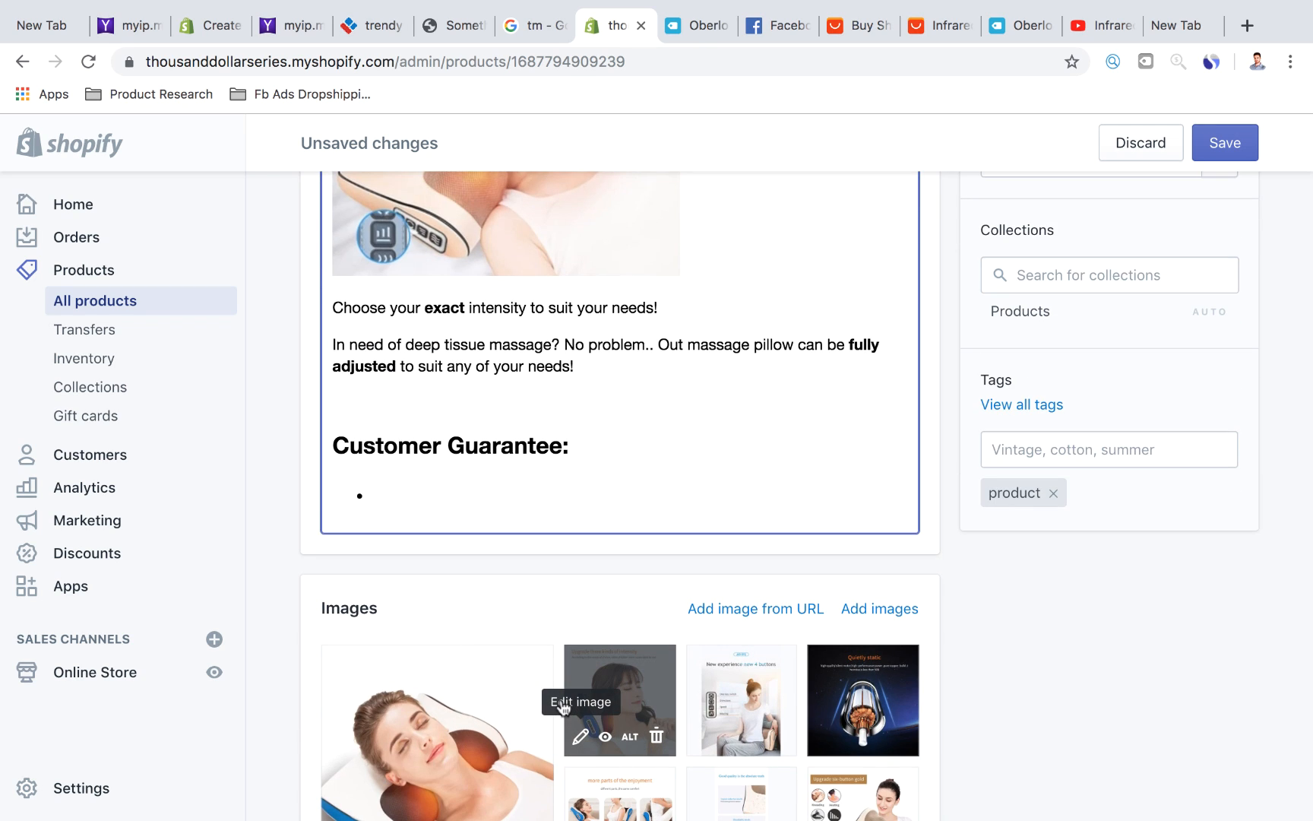
text(Tracked & Insured)
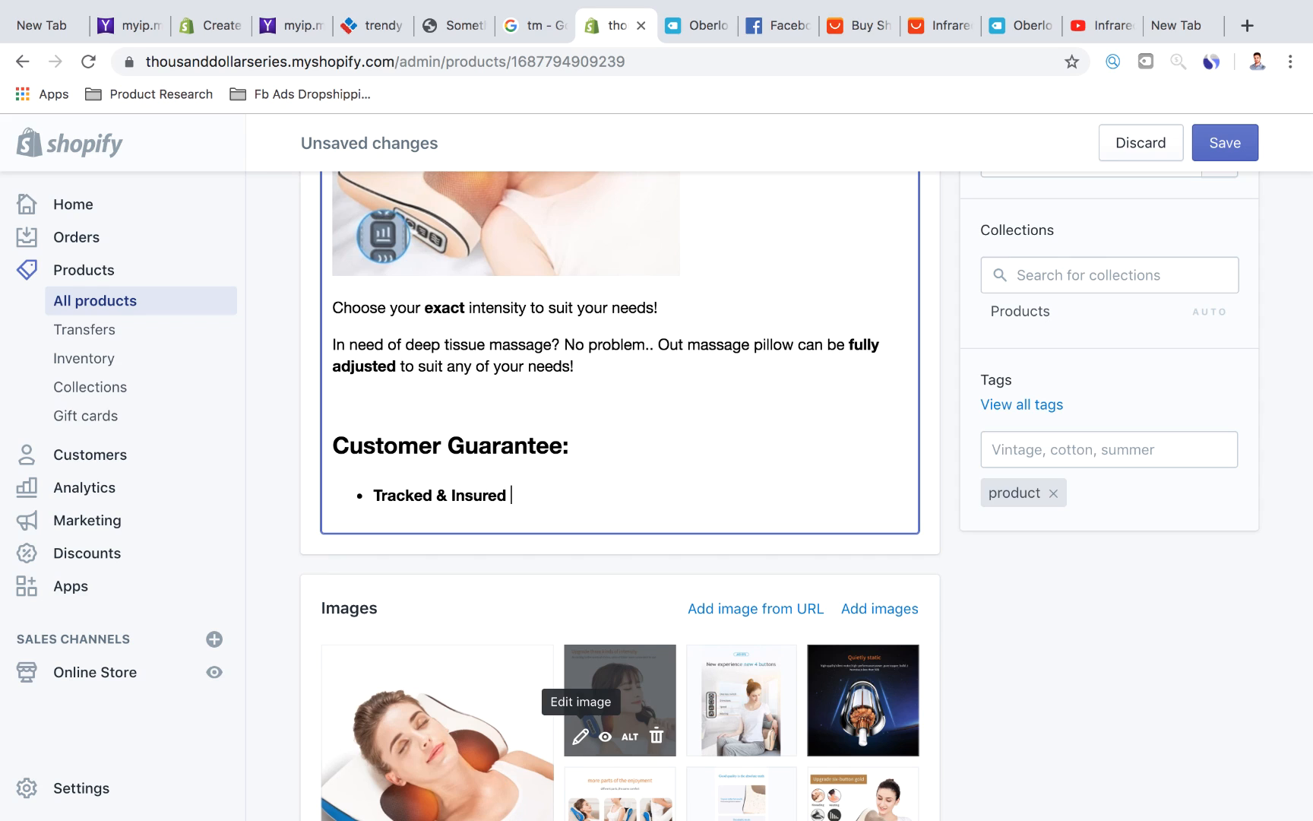
text( Shipping)
key(Return)
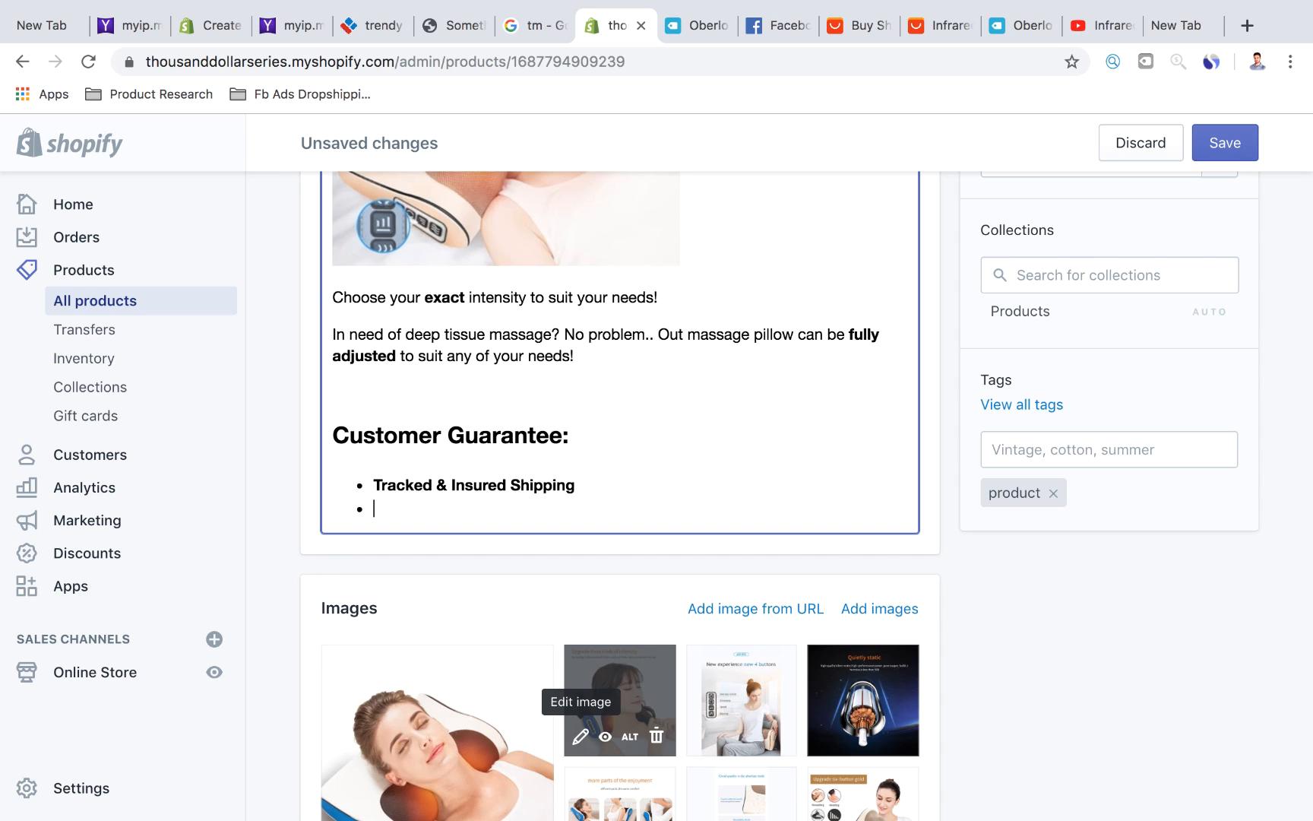
Add the bullets "Easy returns", "High quality guaranteed" and "24/7 customer support" to the guarantee list.
text(Easy reutrnss)
key(Return)
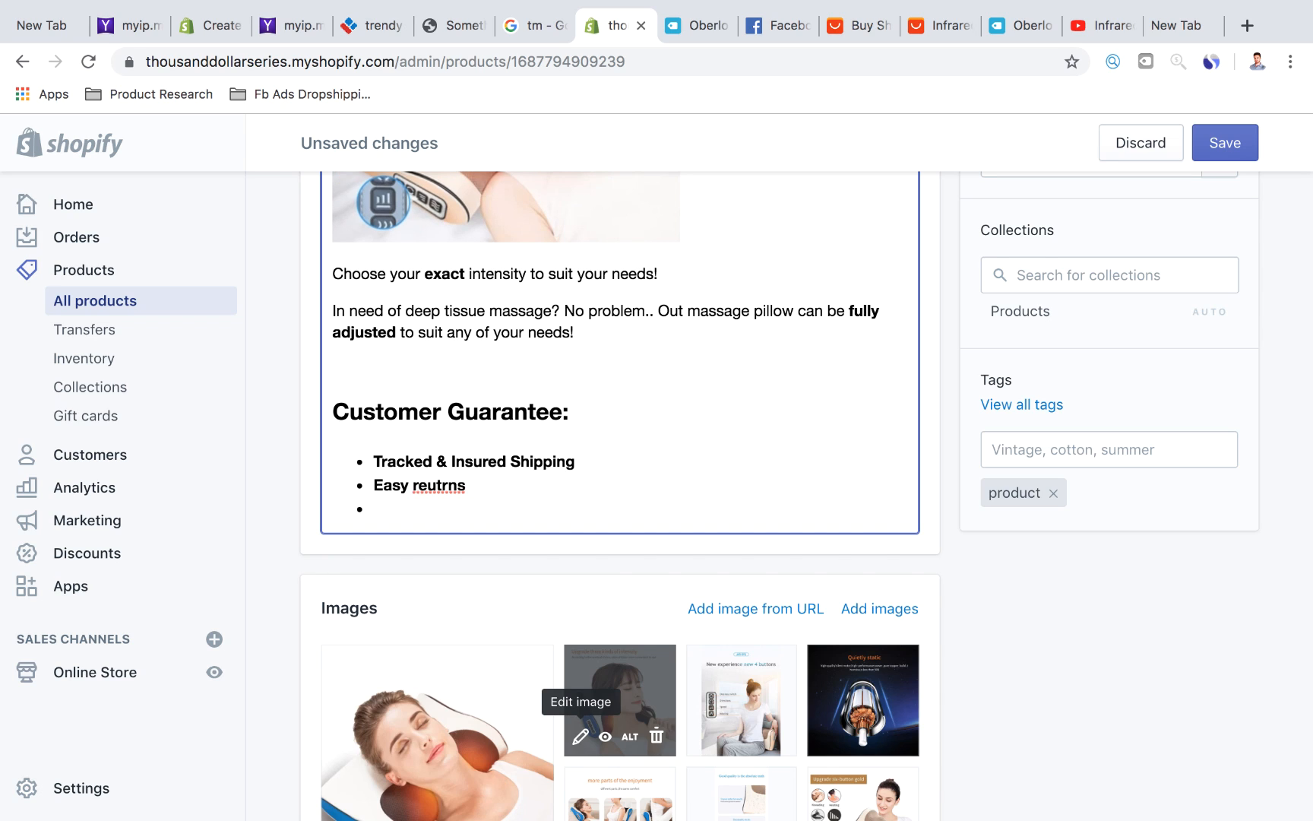
text(High quality guaran)
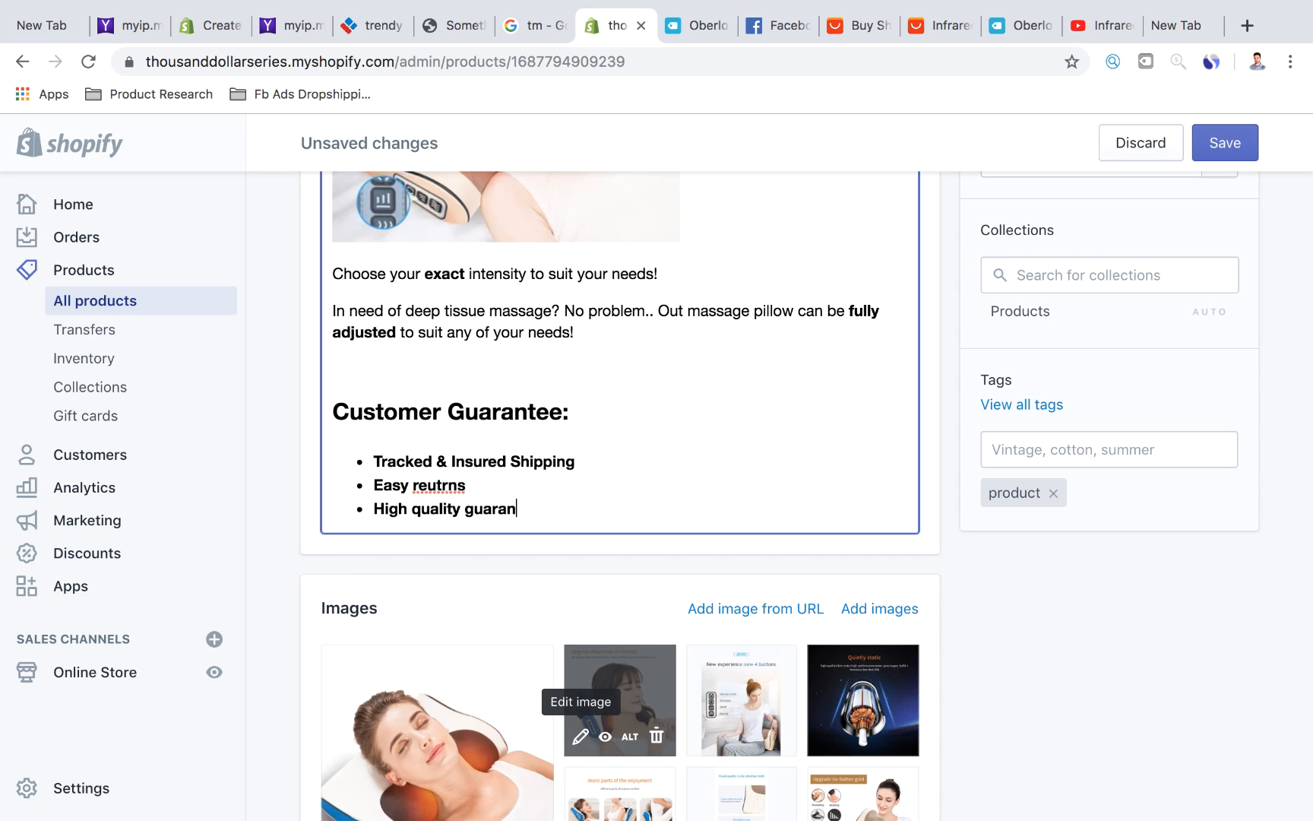
text(teed)
key(Return)
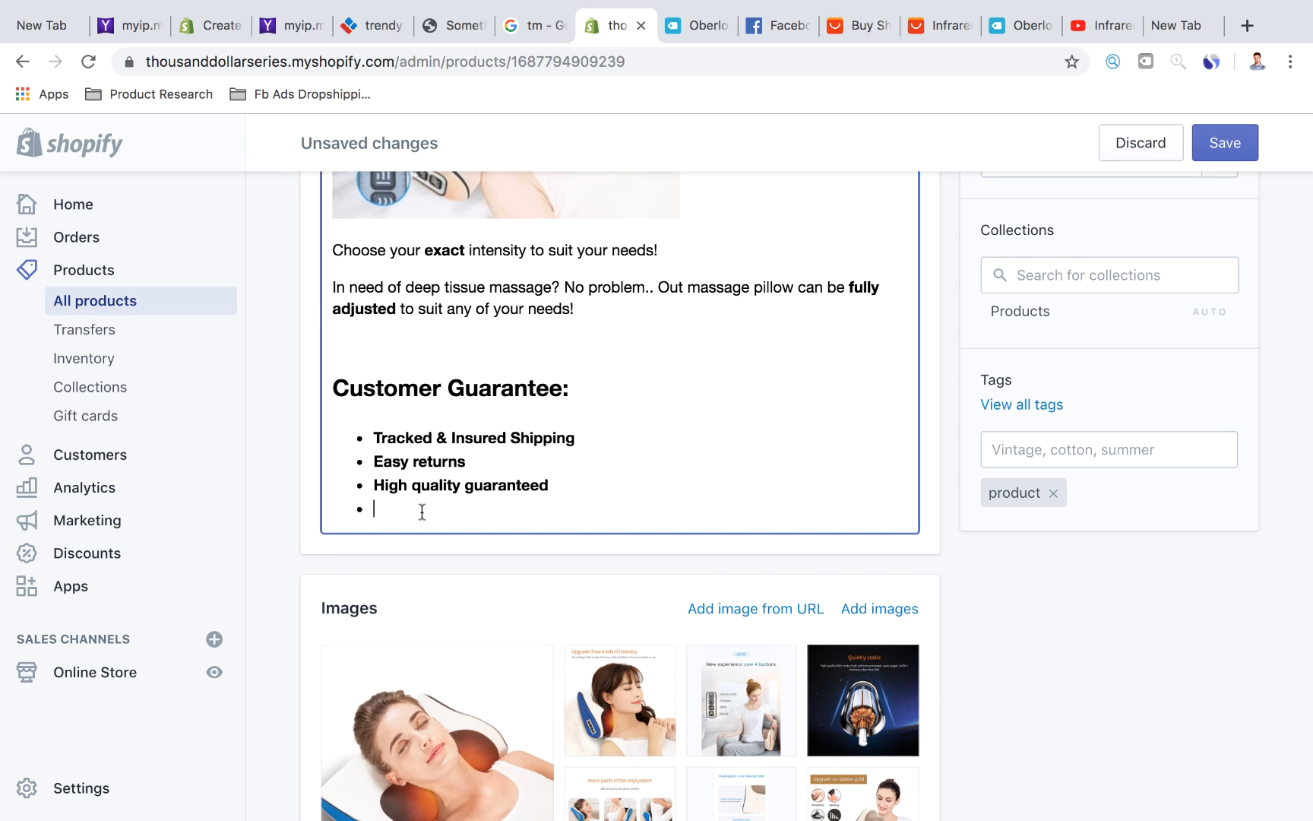
text(24/7 customer sup)
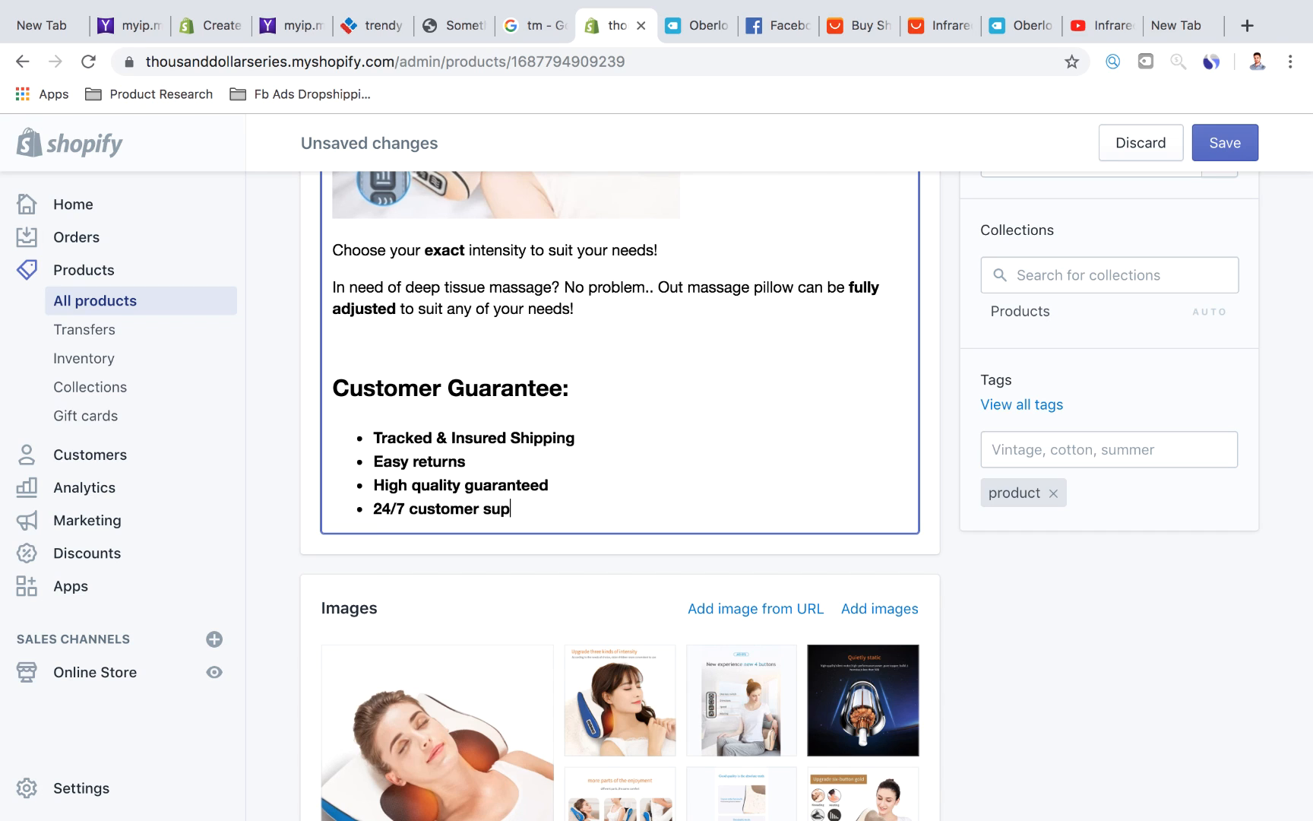
text(port)
Remove the bold formatting from all four bullets in the Customer Guarantee list.
drag(545, 510, 367, 426)
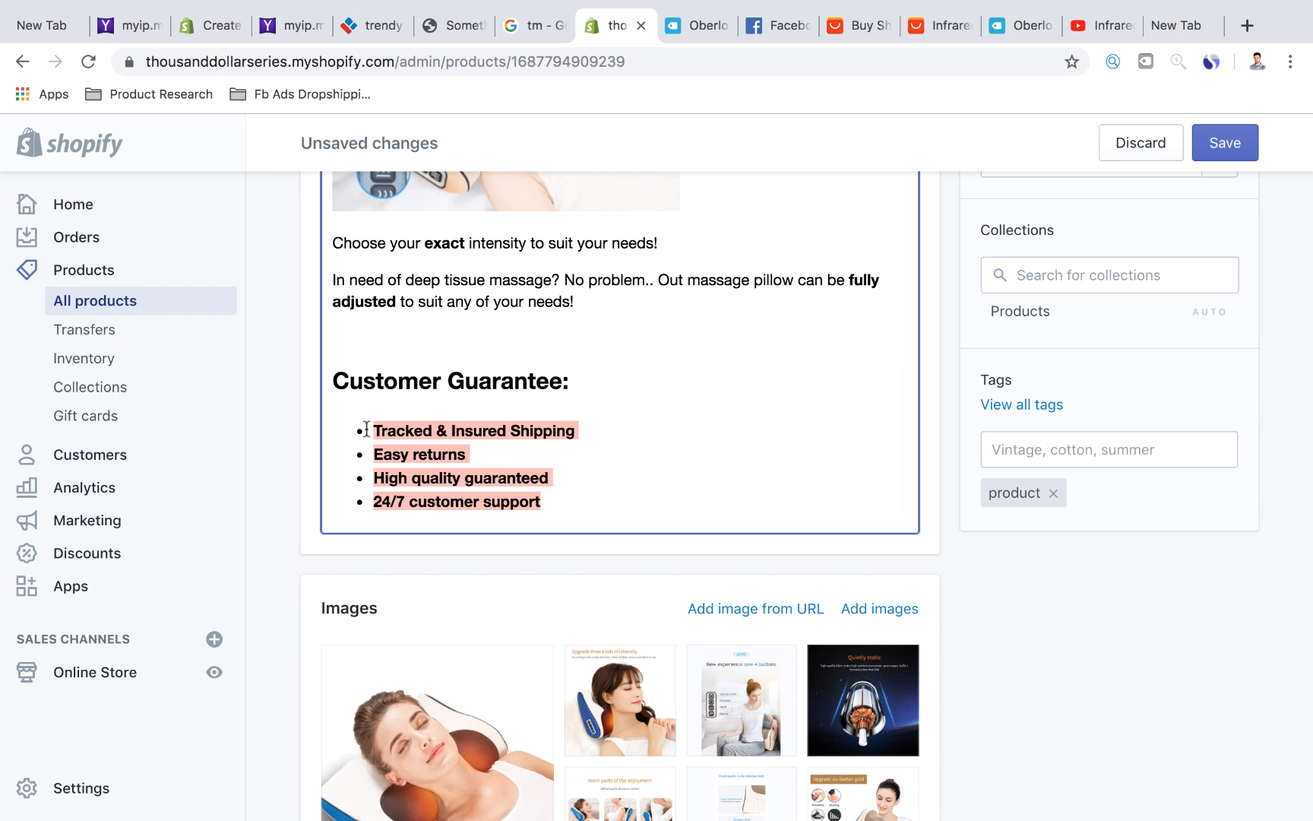
scroll(367, 426, up, 10)
click(418, 507)
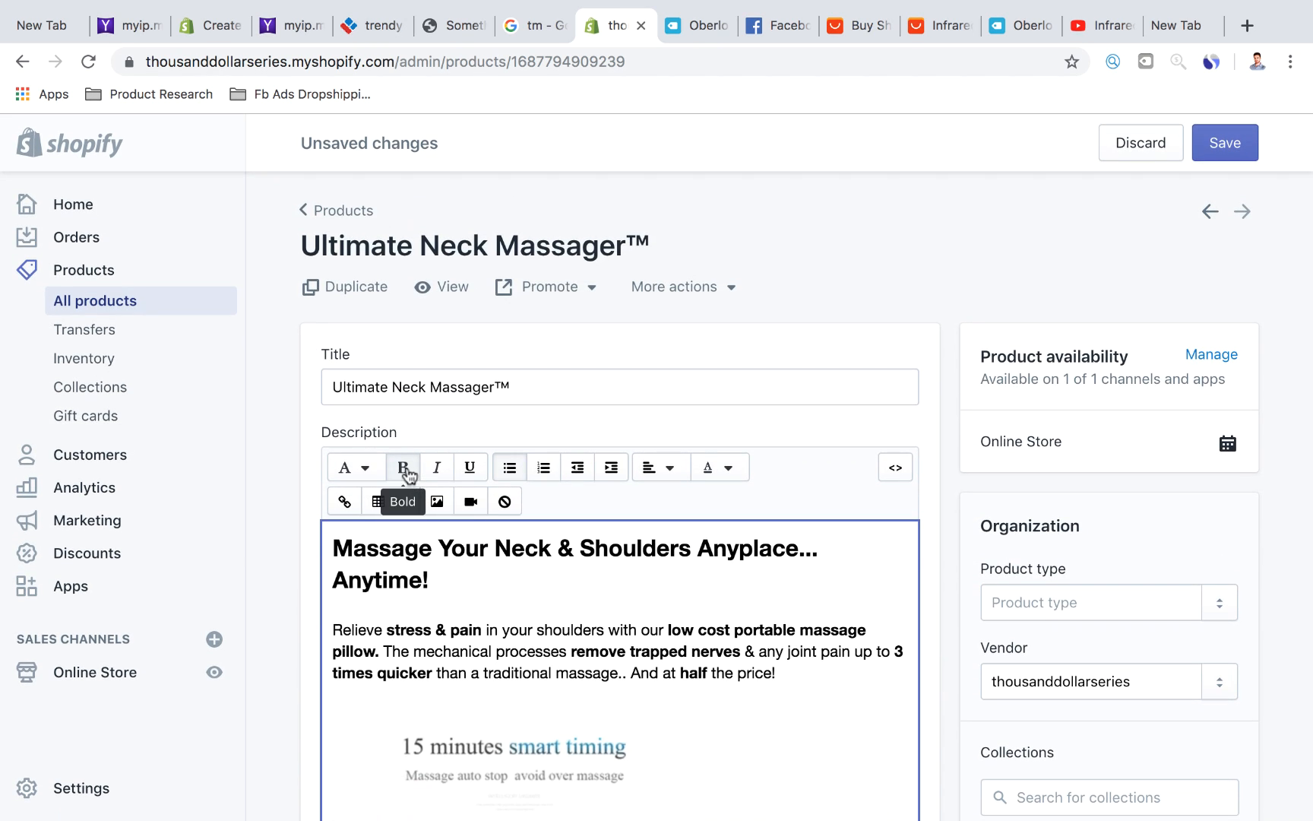
Review the whole product description, from the opening heading through the pictures to the Customer Guarantee list.
scroll(601, 566, down, 10)
scroll(608, 373, up, 15)
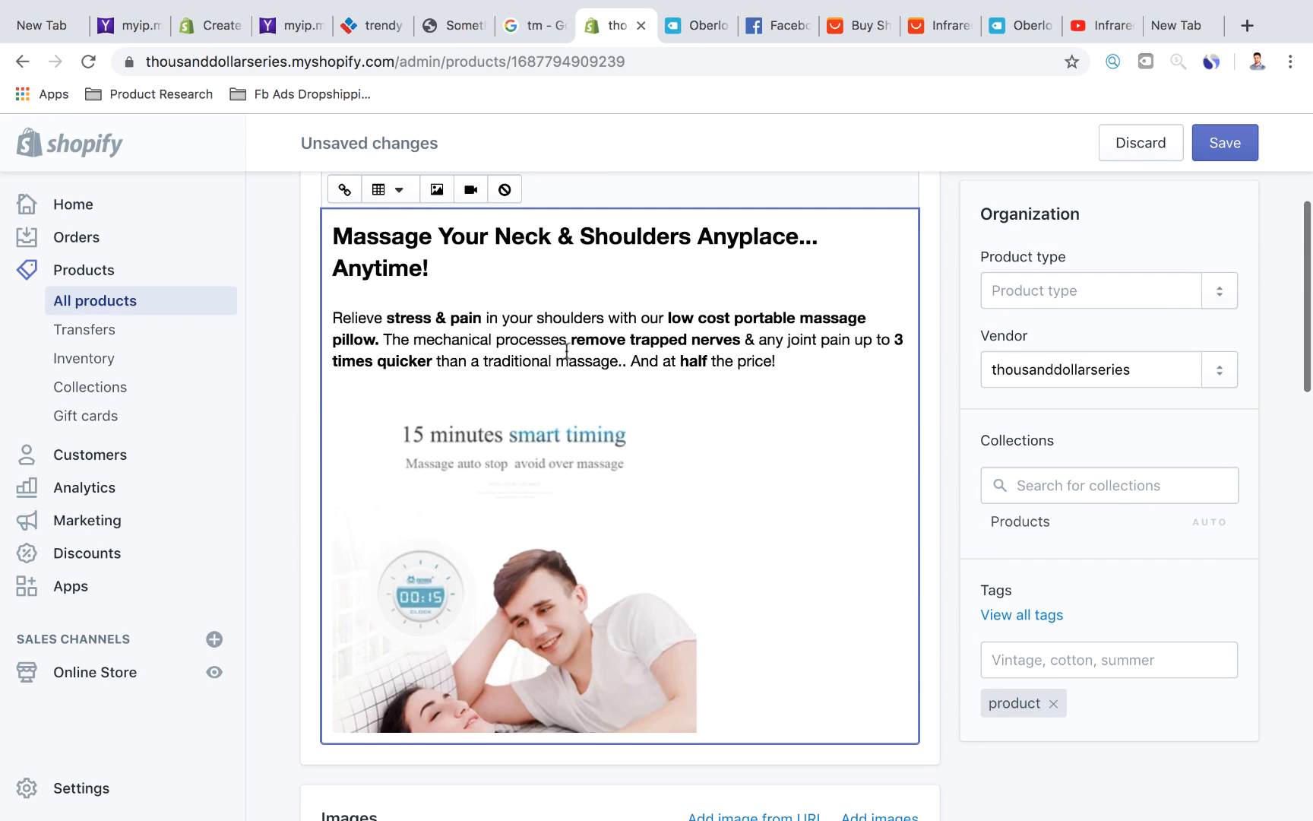
scroll(566, 349, down, 8)
scroll(566, 351, down, 5)
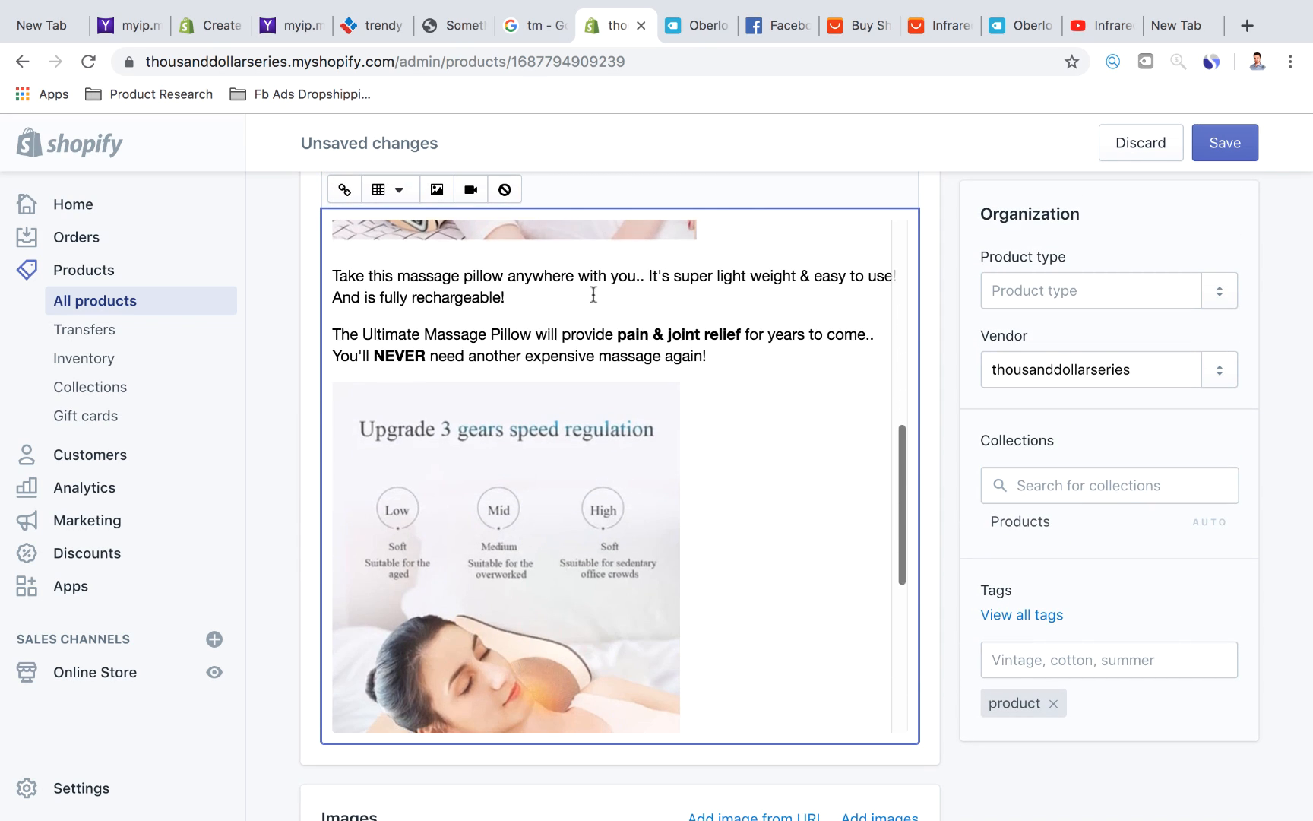
scroll(522, 540, up, 8)
scroll(519, 539, up, 5)
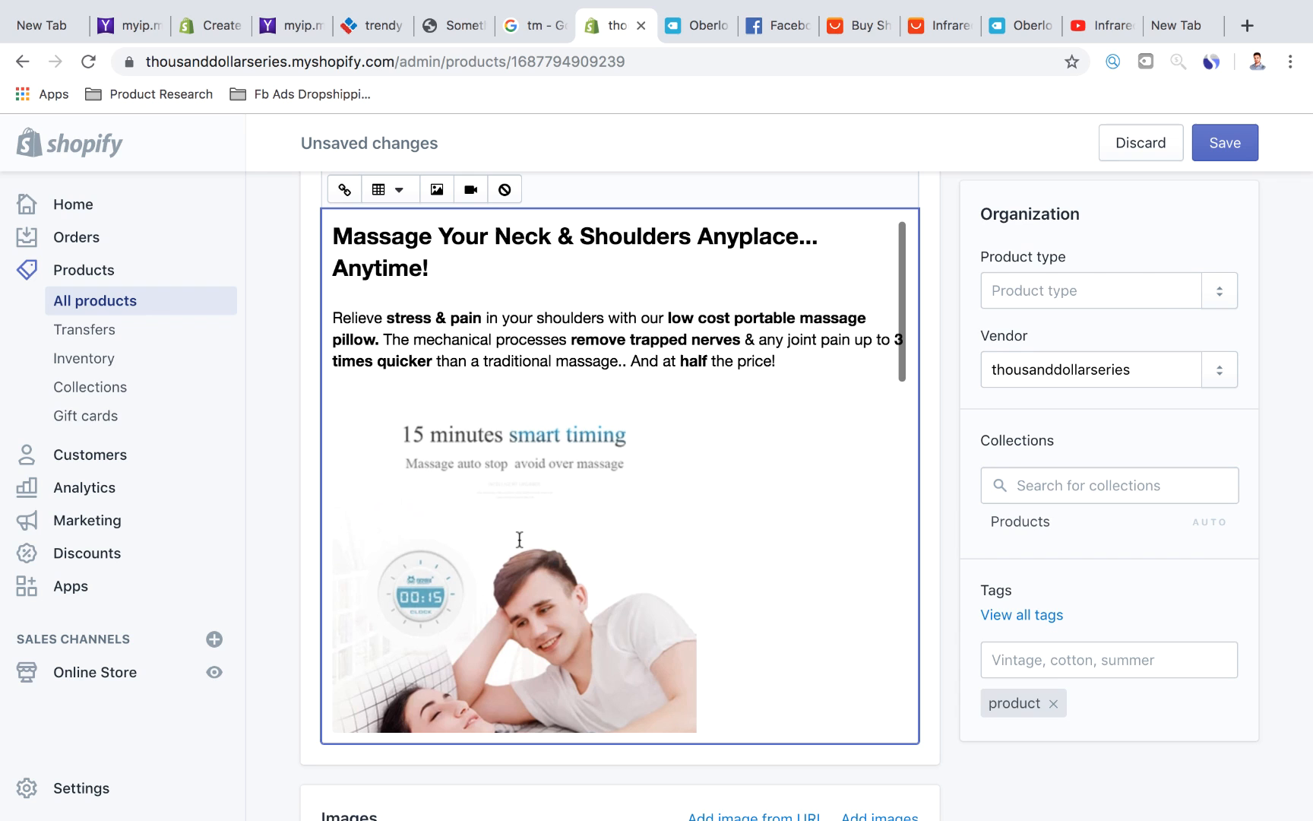
scroll(520, 539, up, 1)
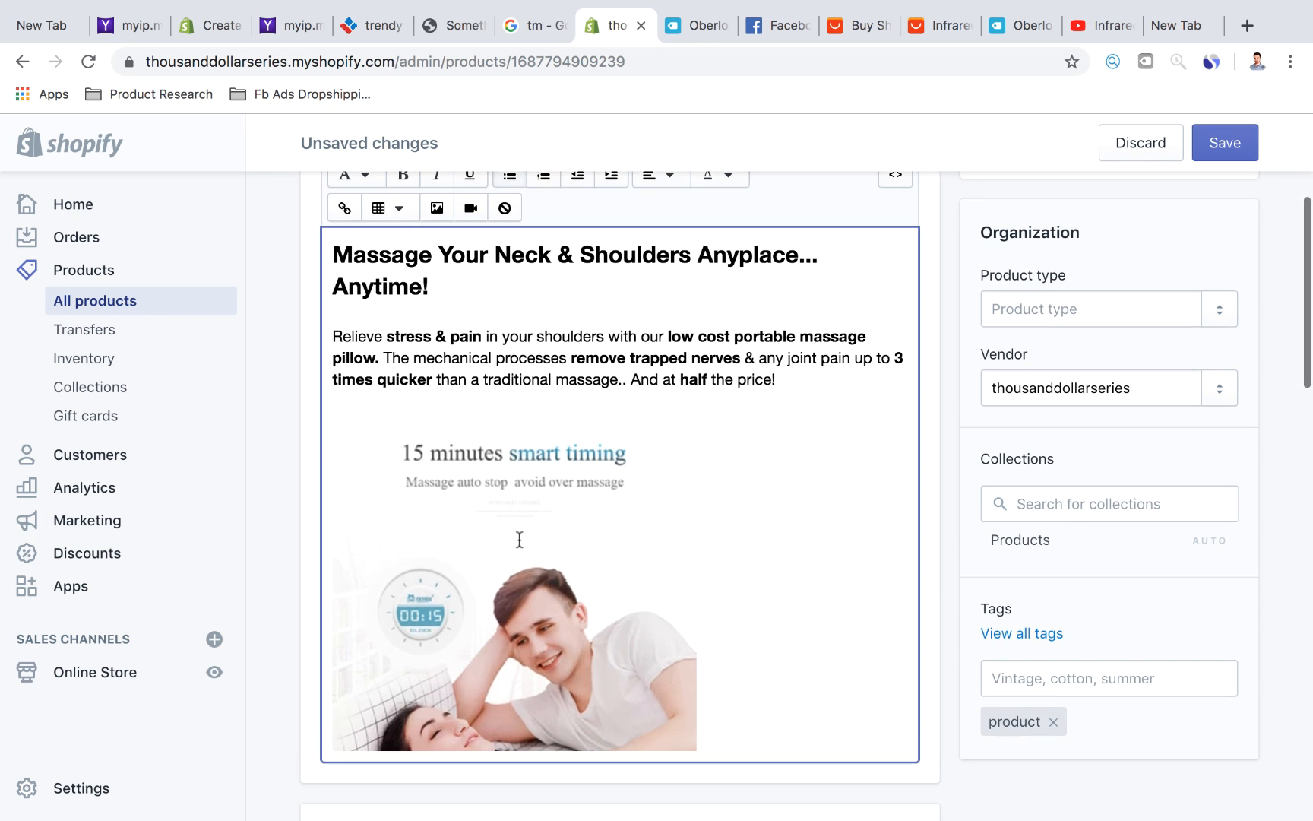
scroll(519, 540, down, 1)
scroll(519, 539, up, 3)
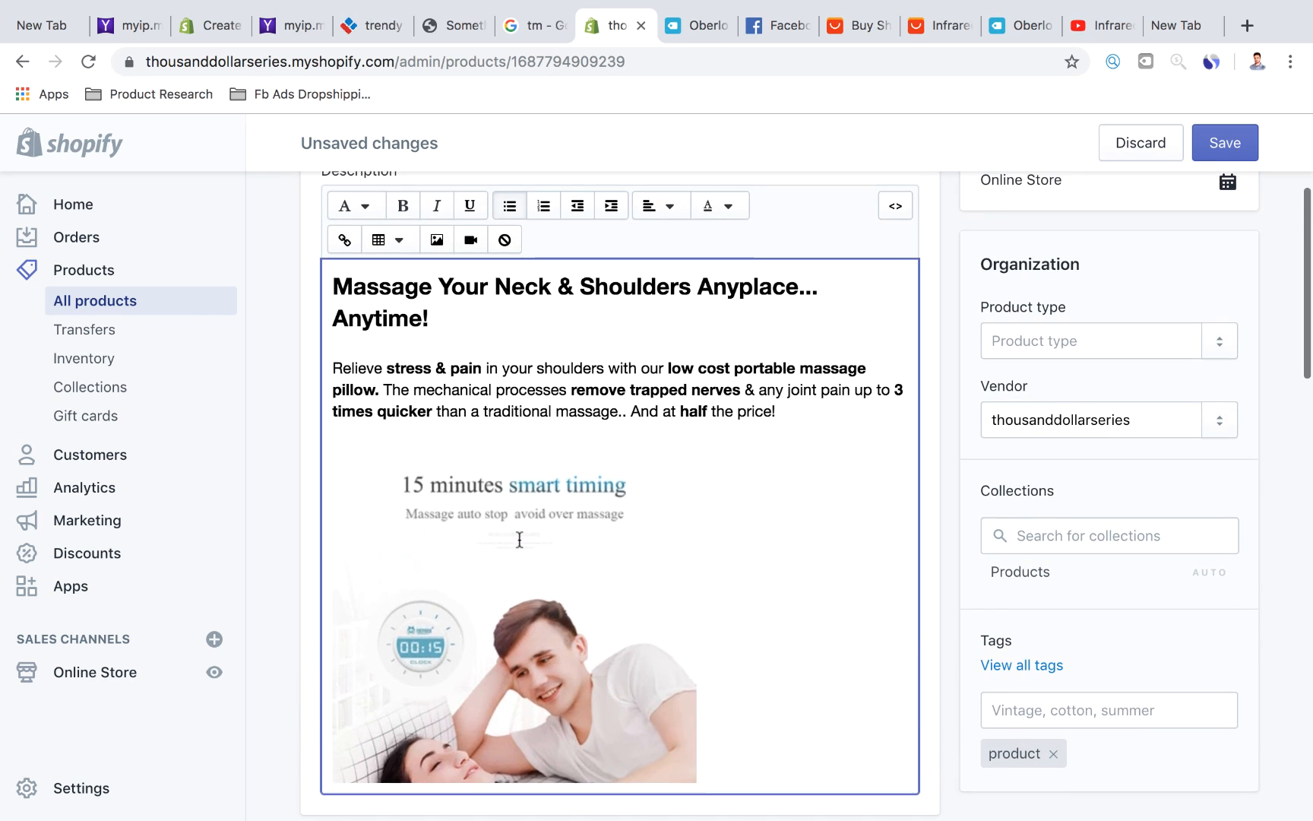
scroll(520, 539, down, 4)
scroll(520, 539, up, 2)
scroll(520, 540, up, 1)
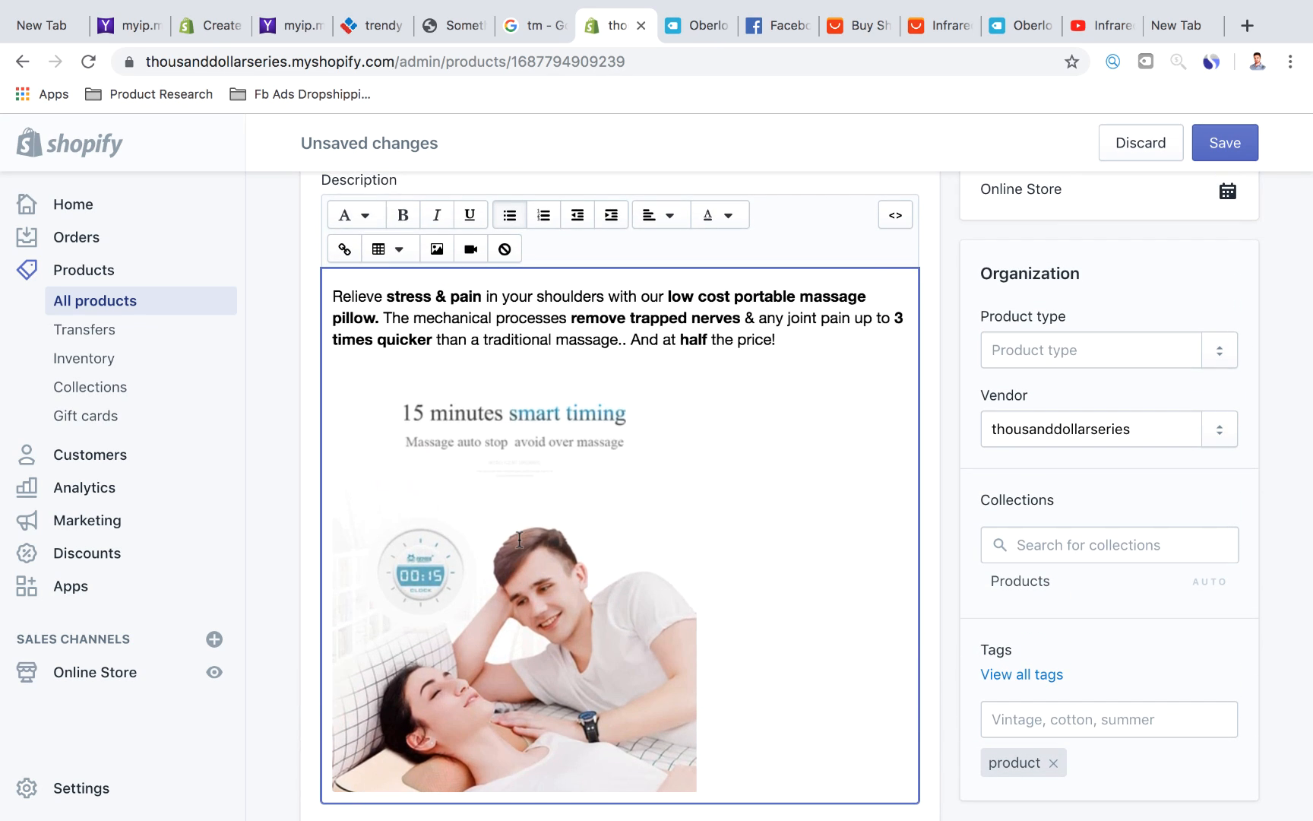
scroll(520, 539, down, 2)
scroll(519, 540, up, 4)
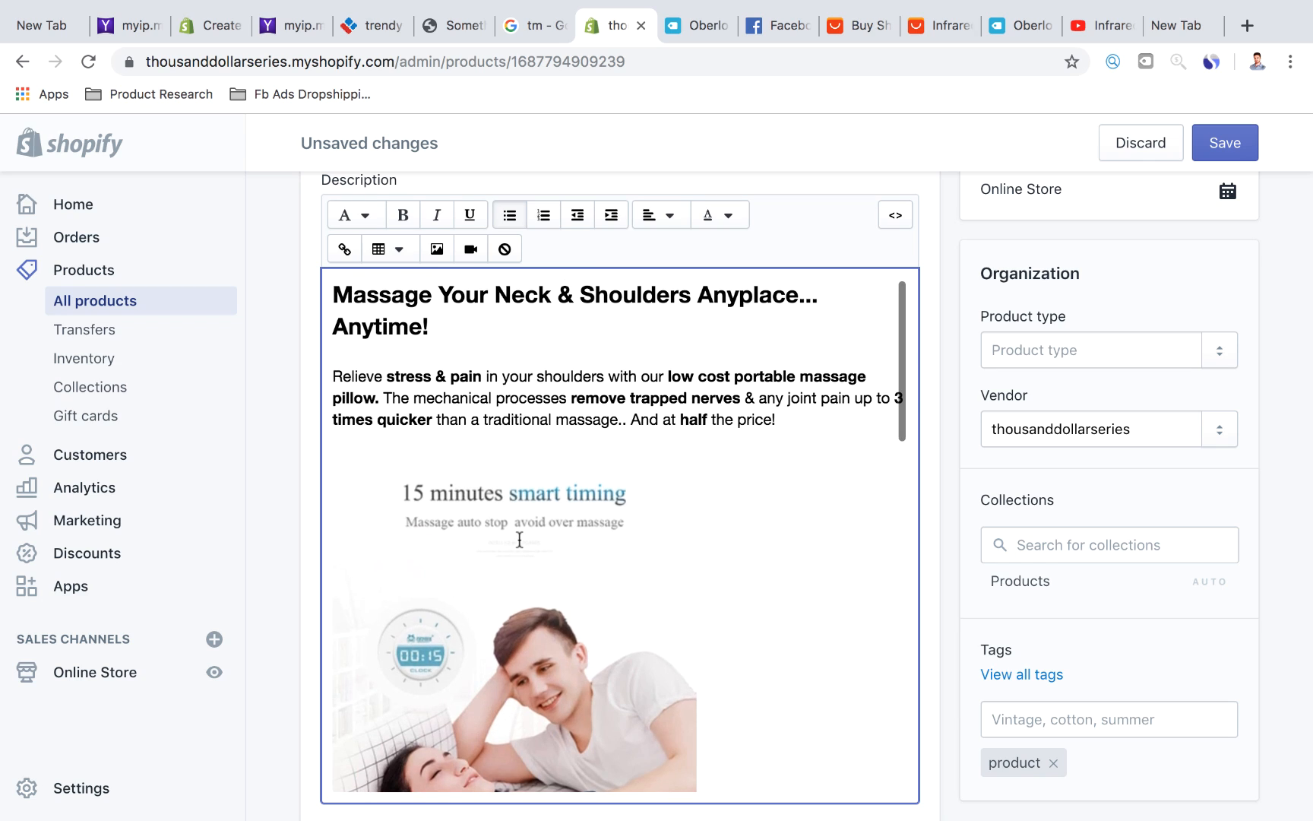
scroll(520, 540, up, 1)
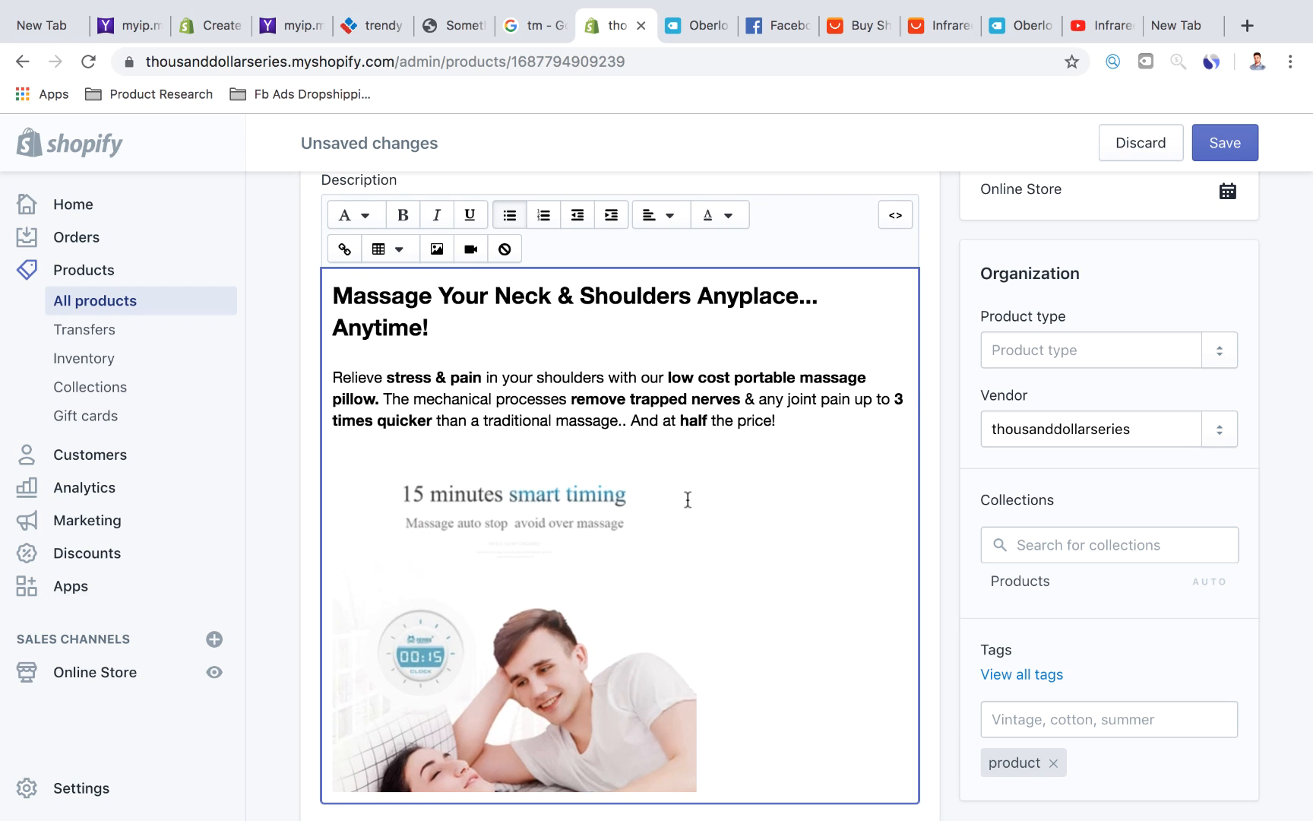
scroll(687, 499, down, 10)
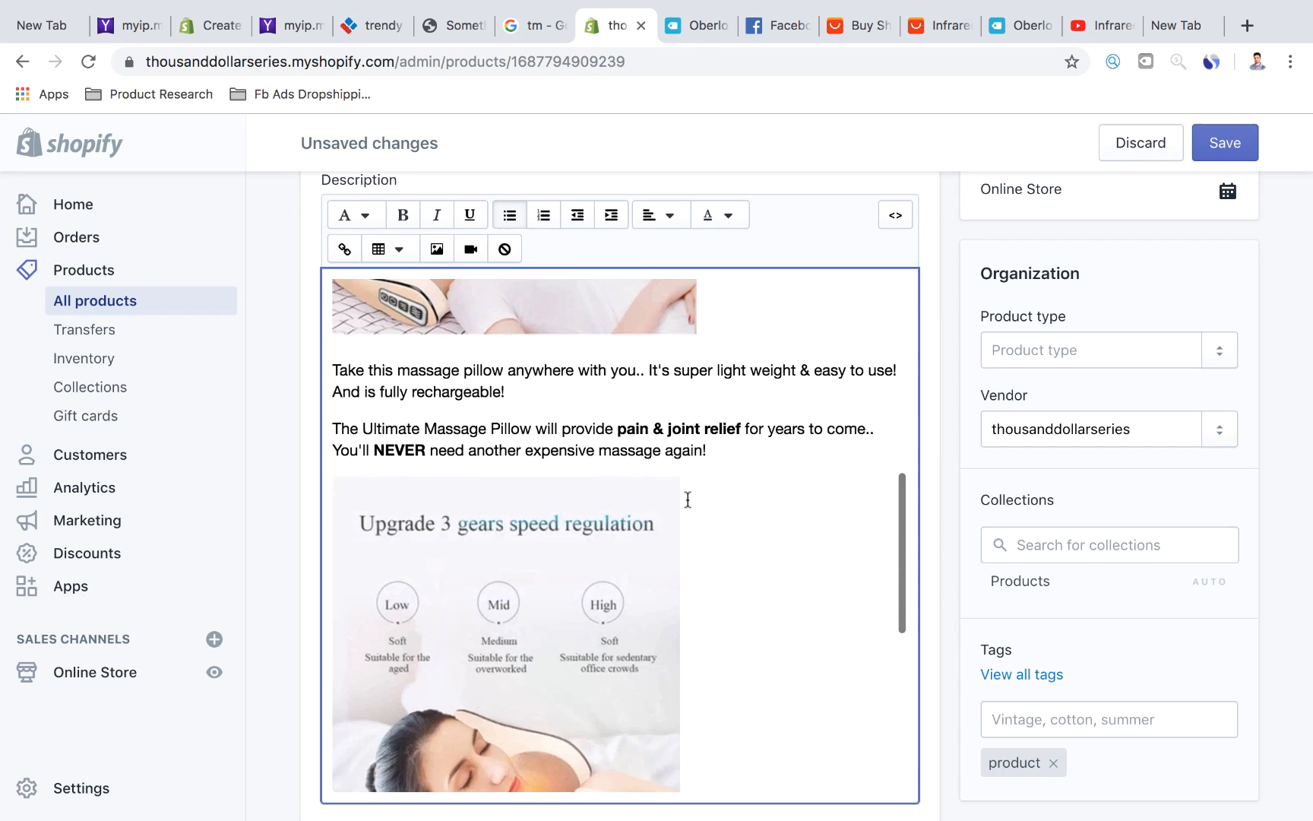
scroll(687, 500, down, 5)
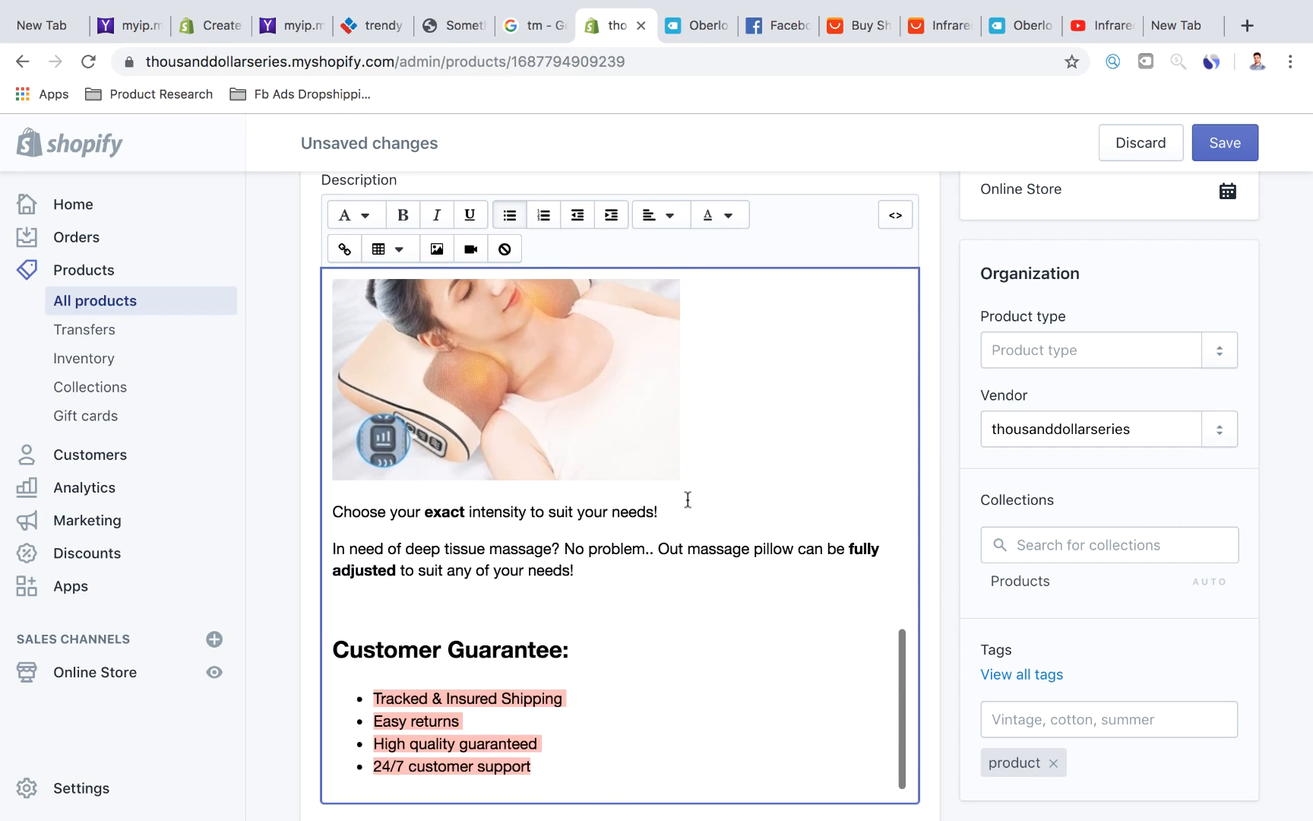
Save the Ultimate Neck Massager™ product and open its page in the online store.
scroll(1125, 245, up, 3)
click(1246, 135)
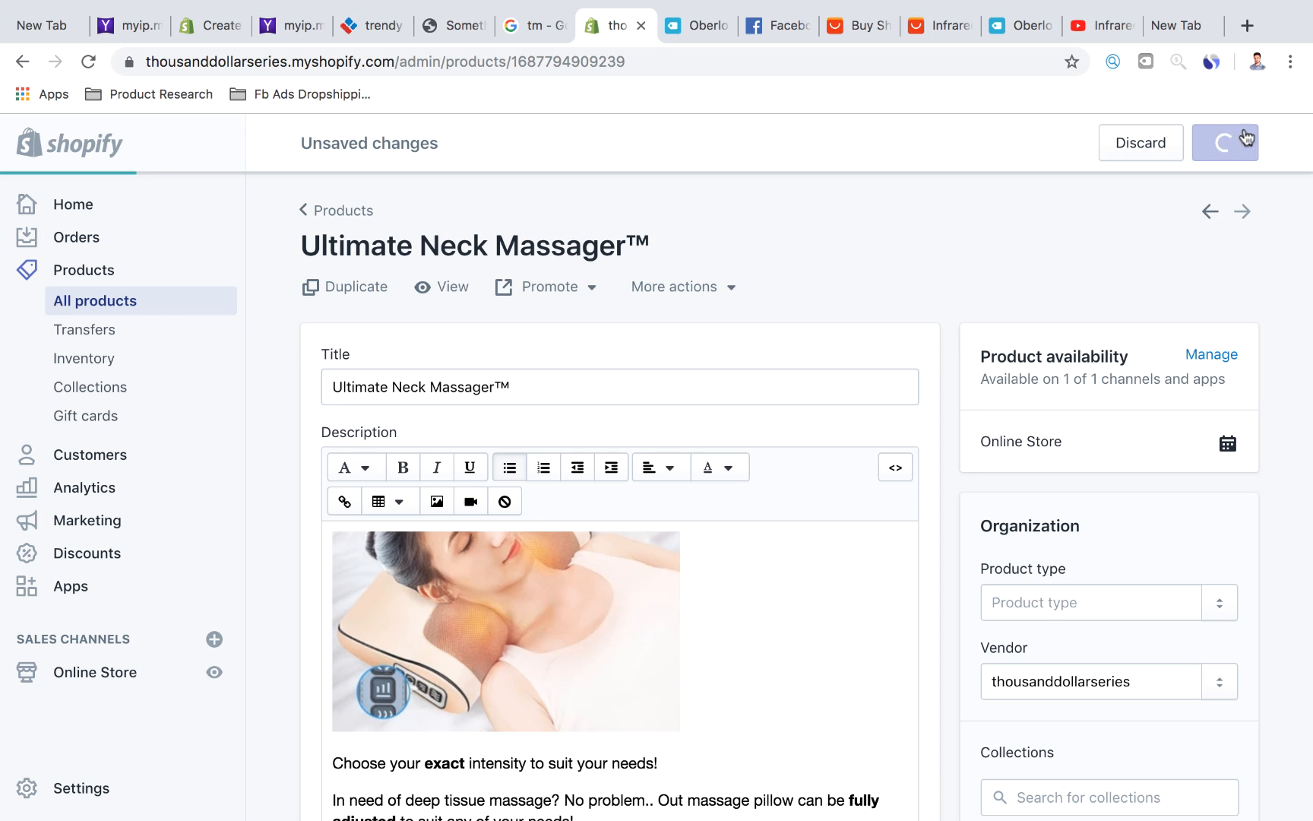
click(425, 286)
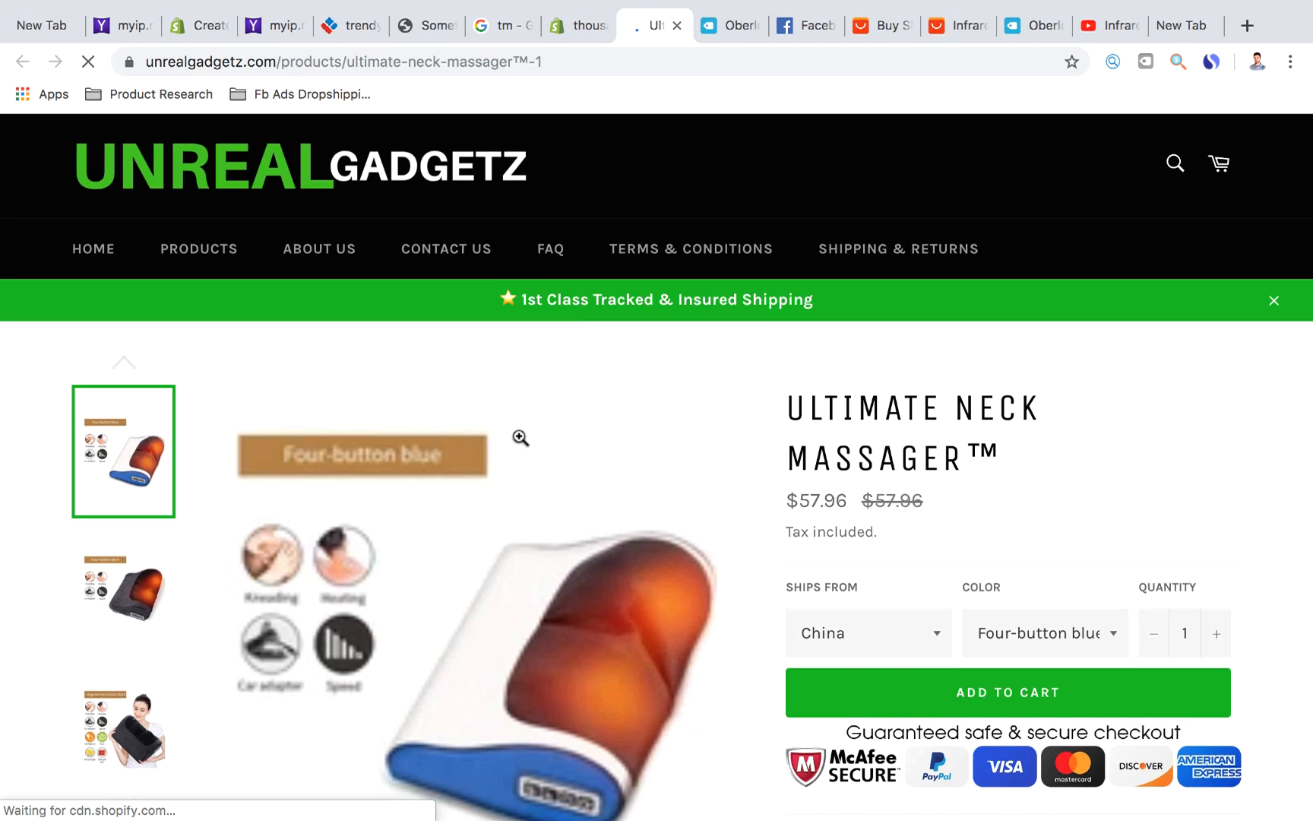
Examine the live product page, checking the image gallery, price, description layout and guarantee list.
scroll(410, 346, down, 4)
scroll(519, 439, down, 15)
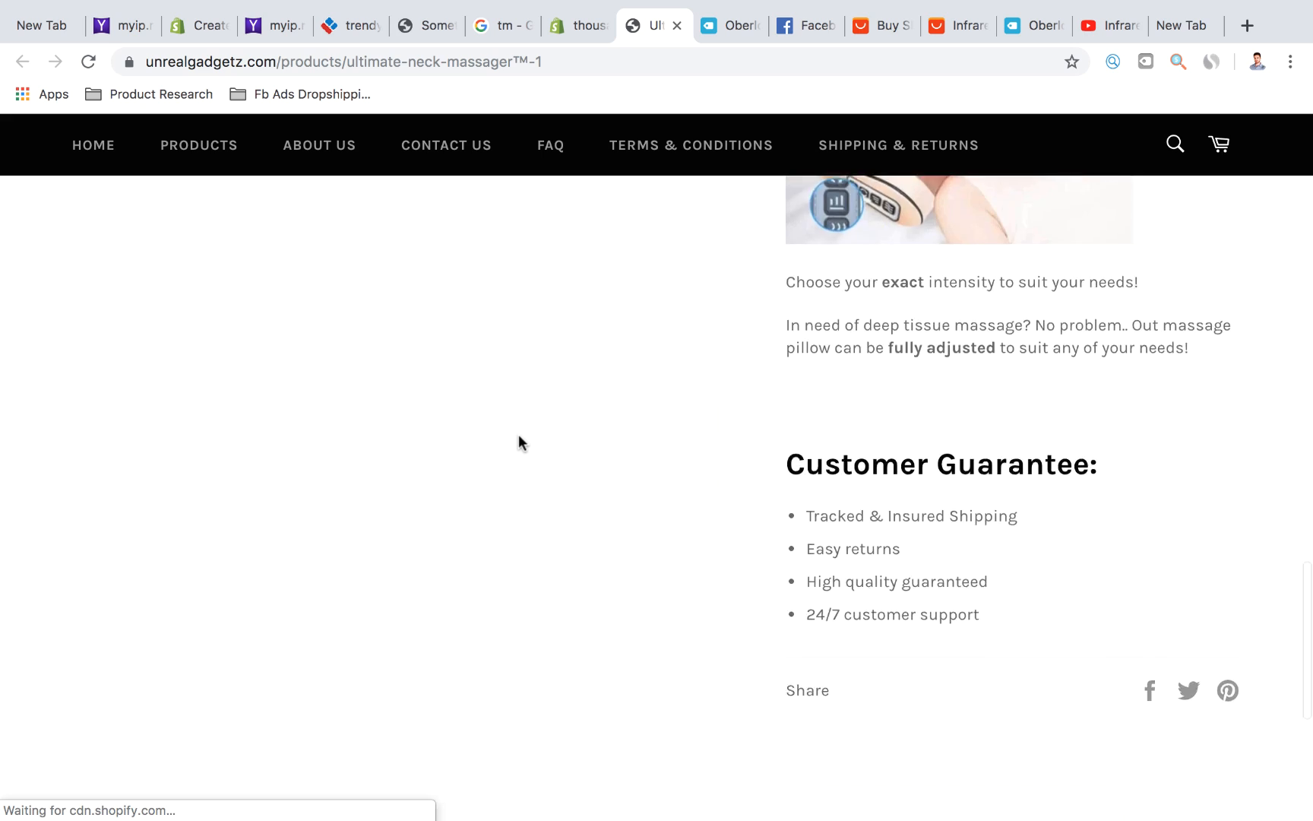
scroll(519, 439, up, 20)
scroll(975, 663, down, 2)
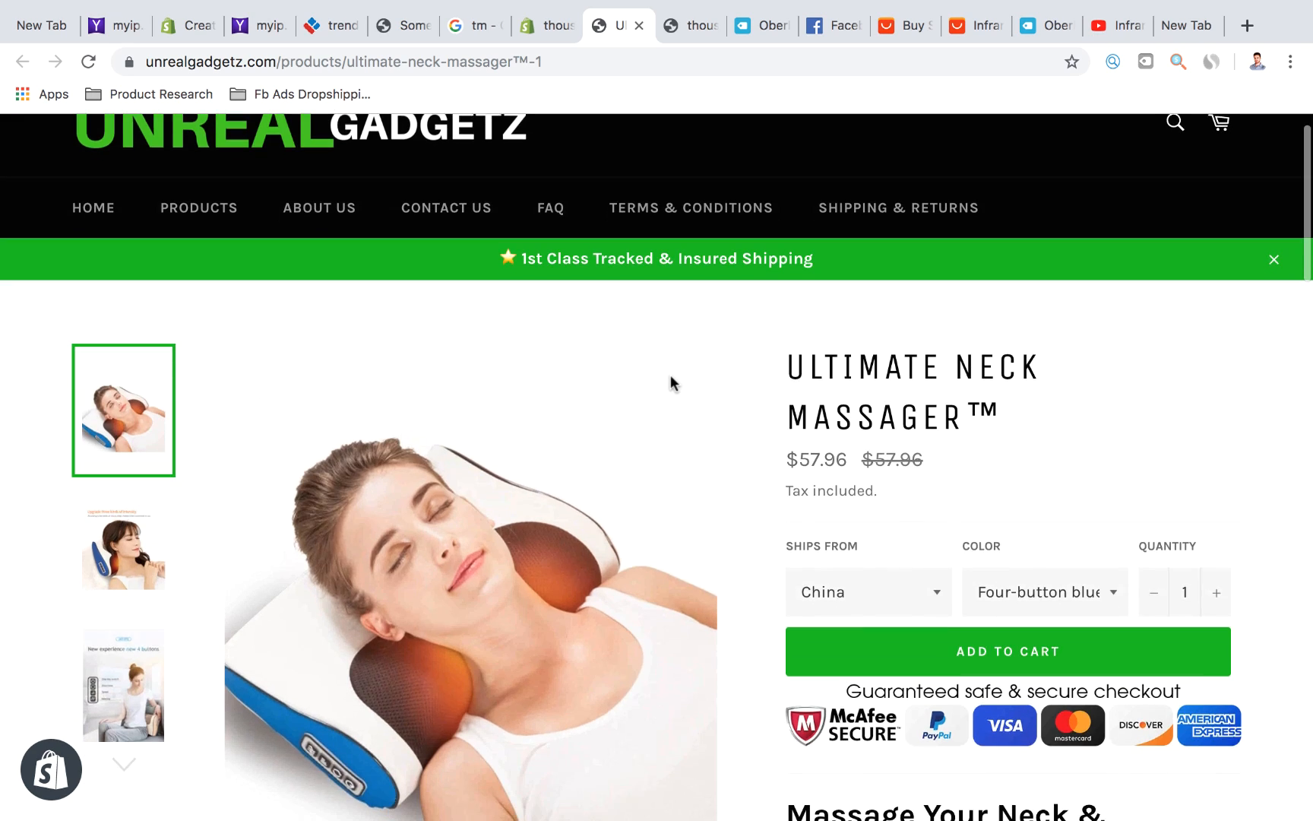
scroll(672, 379, down, 7)
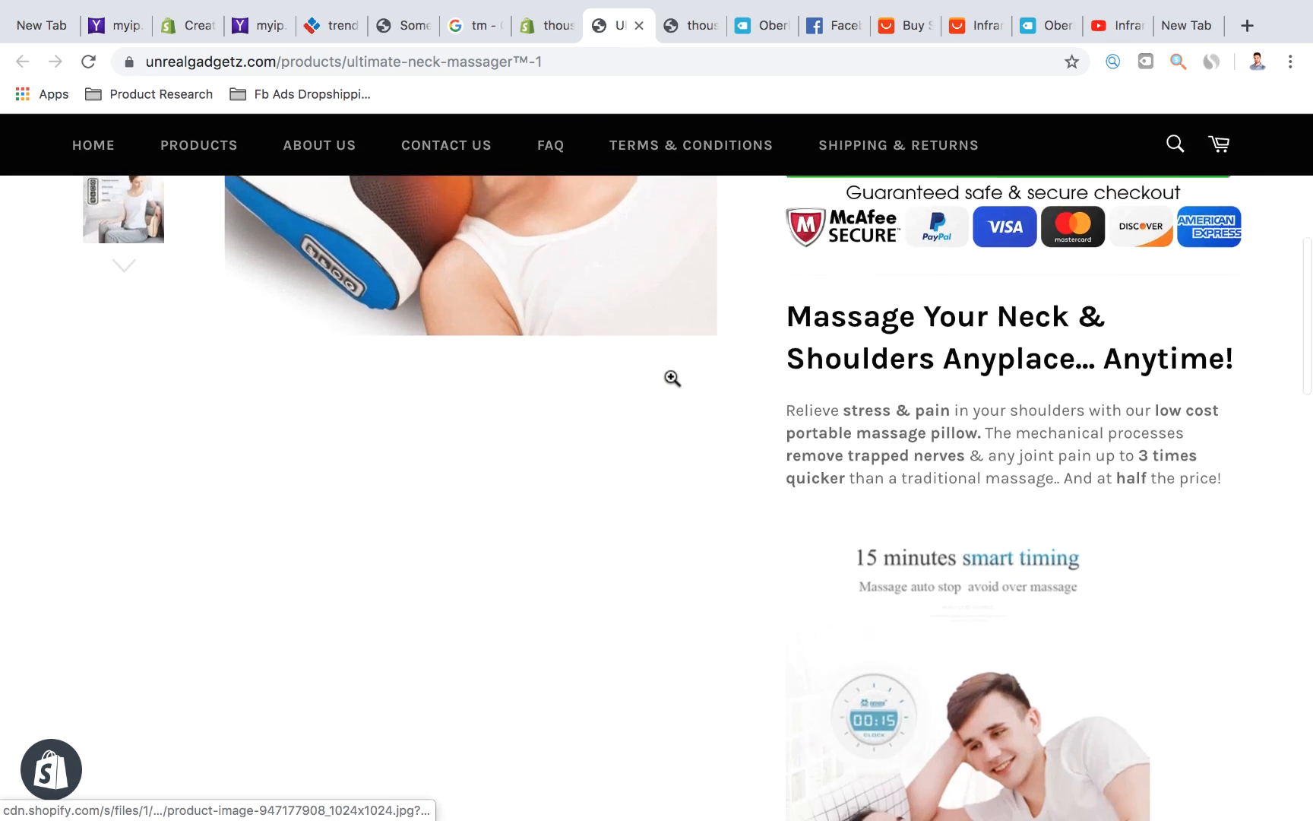
scroll(671, 378, down, 10)
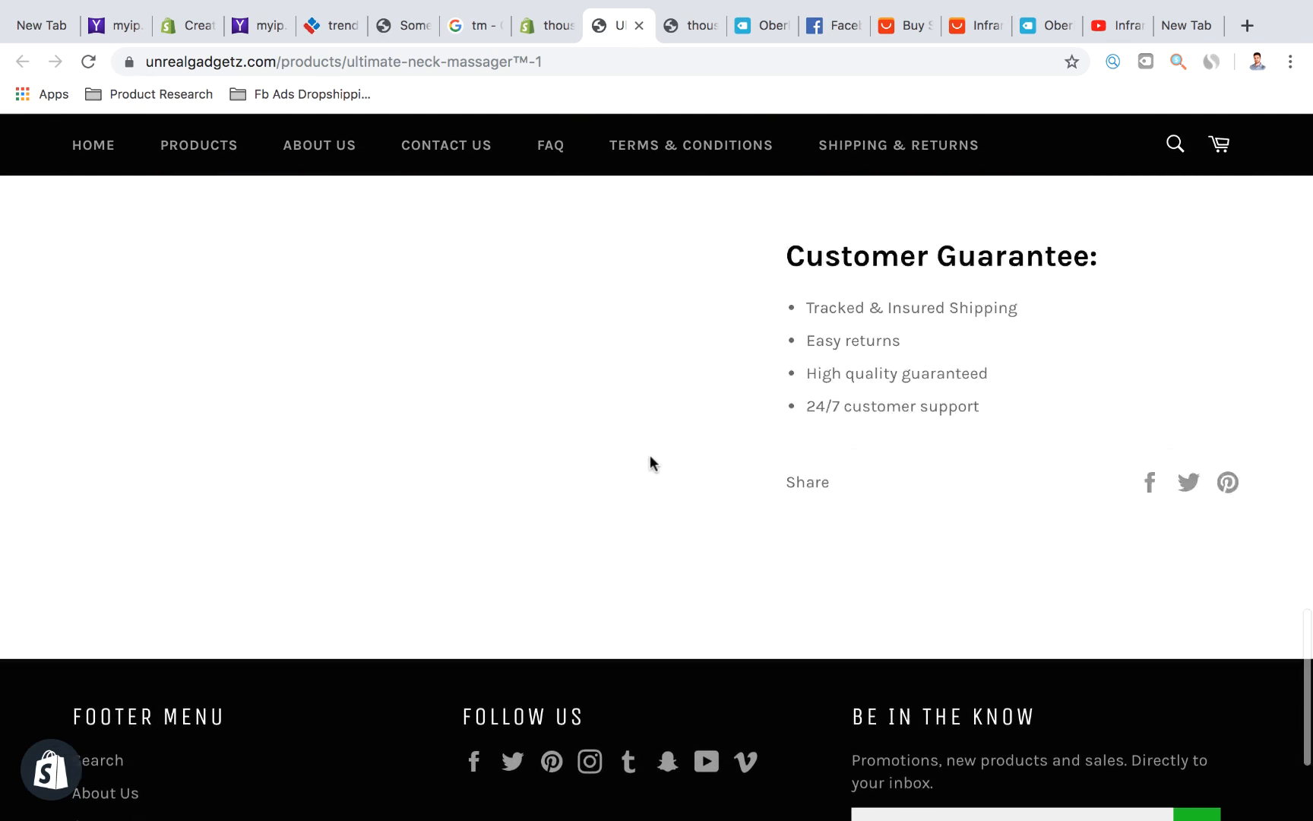
scroll(650, 463, up, 15)
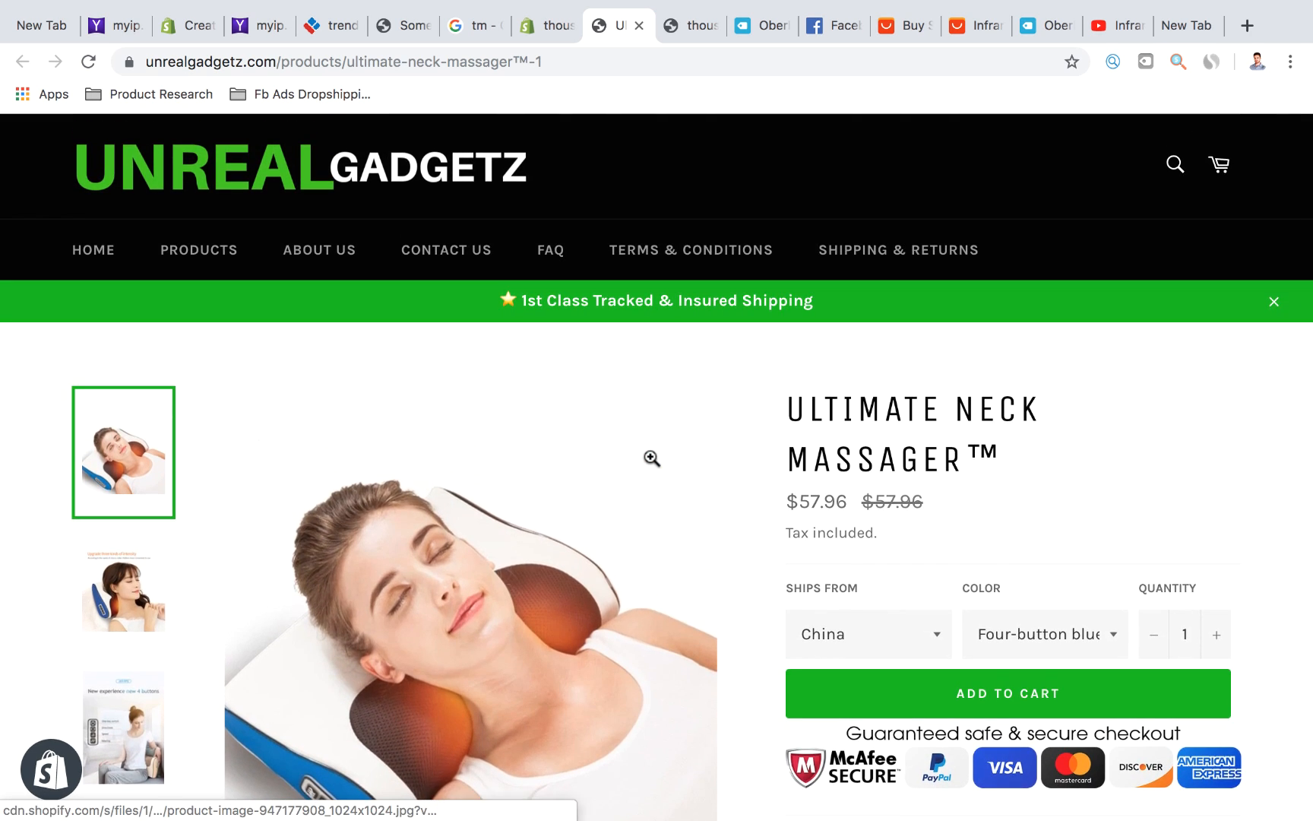
scroll(652, 458, down, 1)
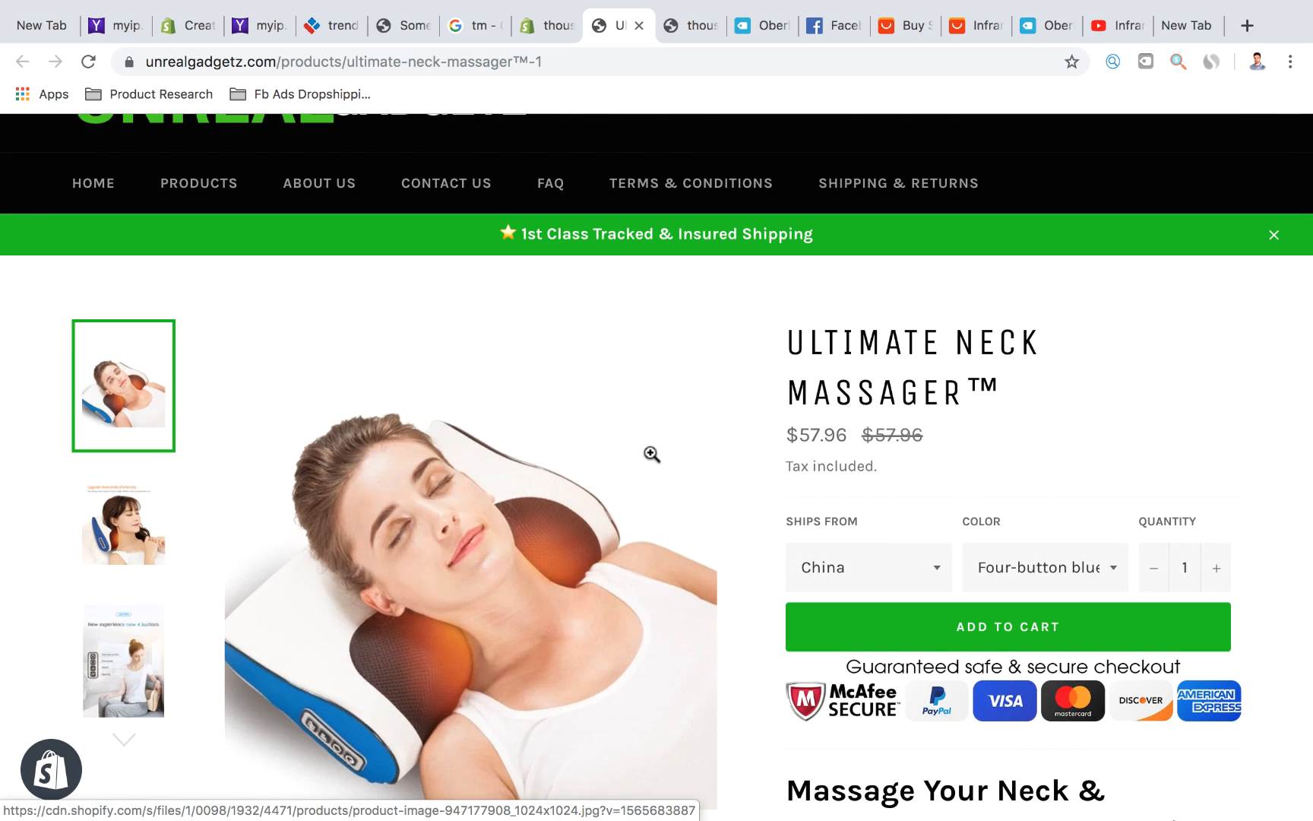
scroll(652, 454, up, 1)
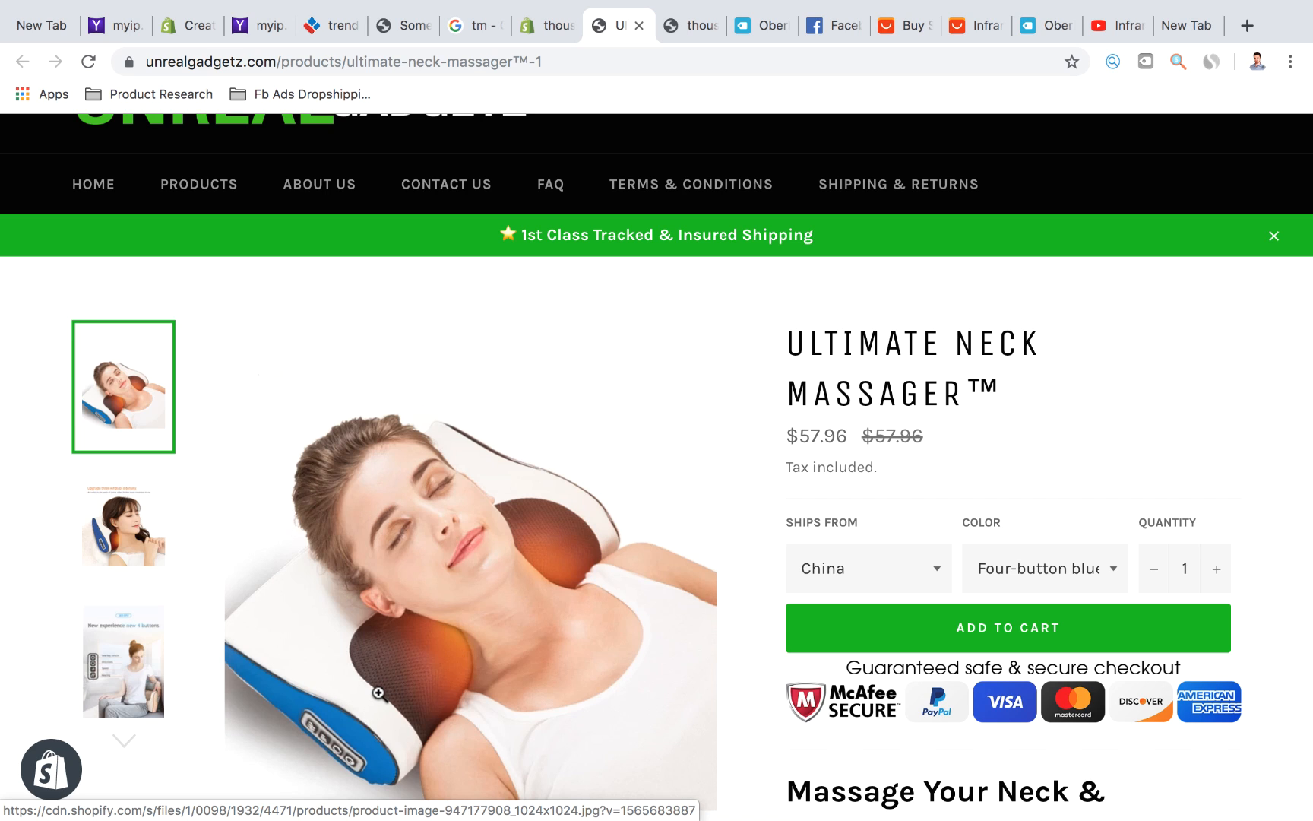
scroll(873, 584, down, 20)
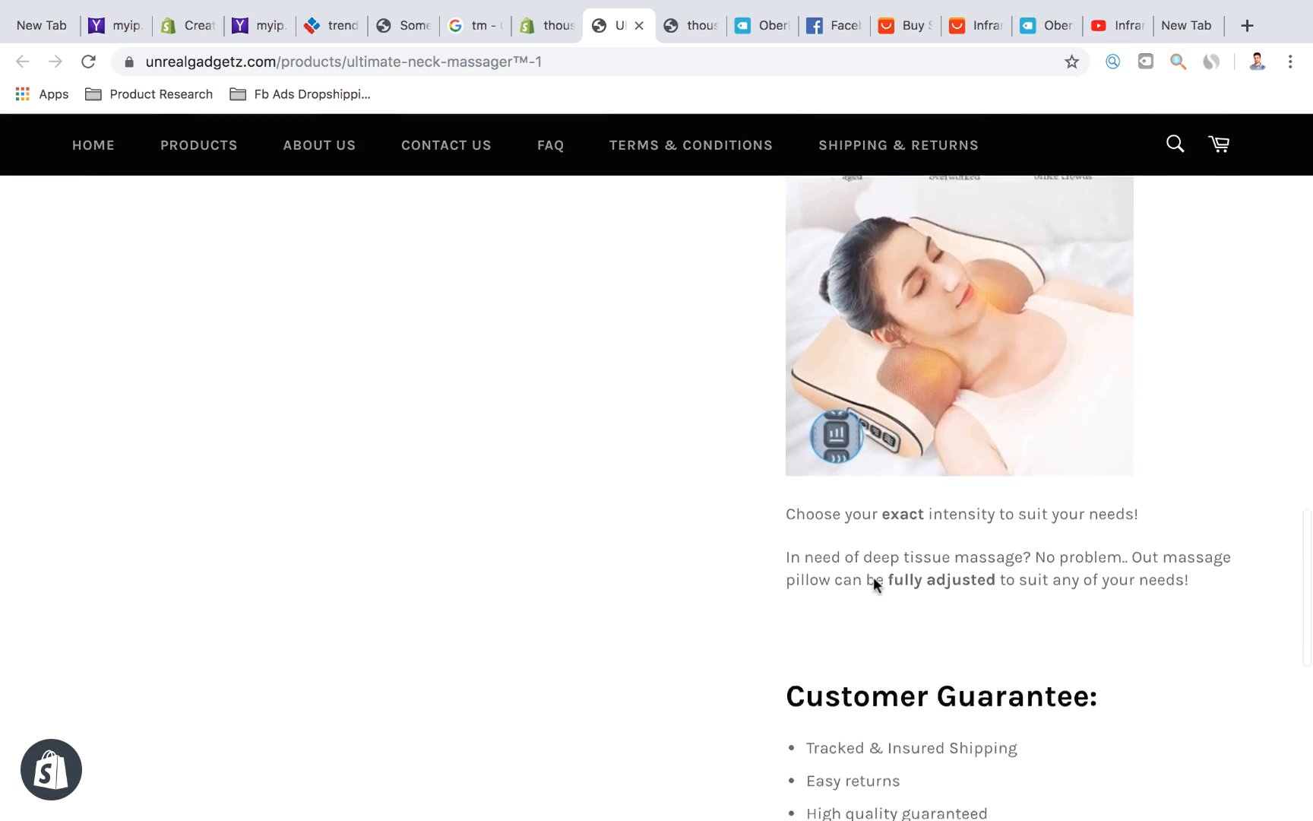
scroll(873, 583, down, 3)
scroll(873, 585, up, 20)
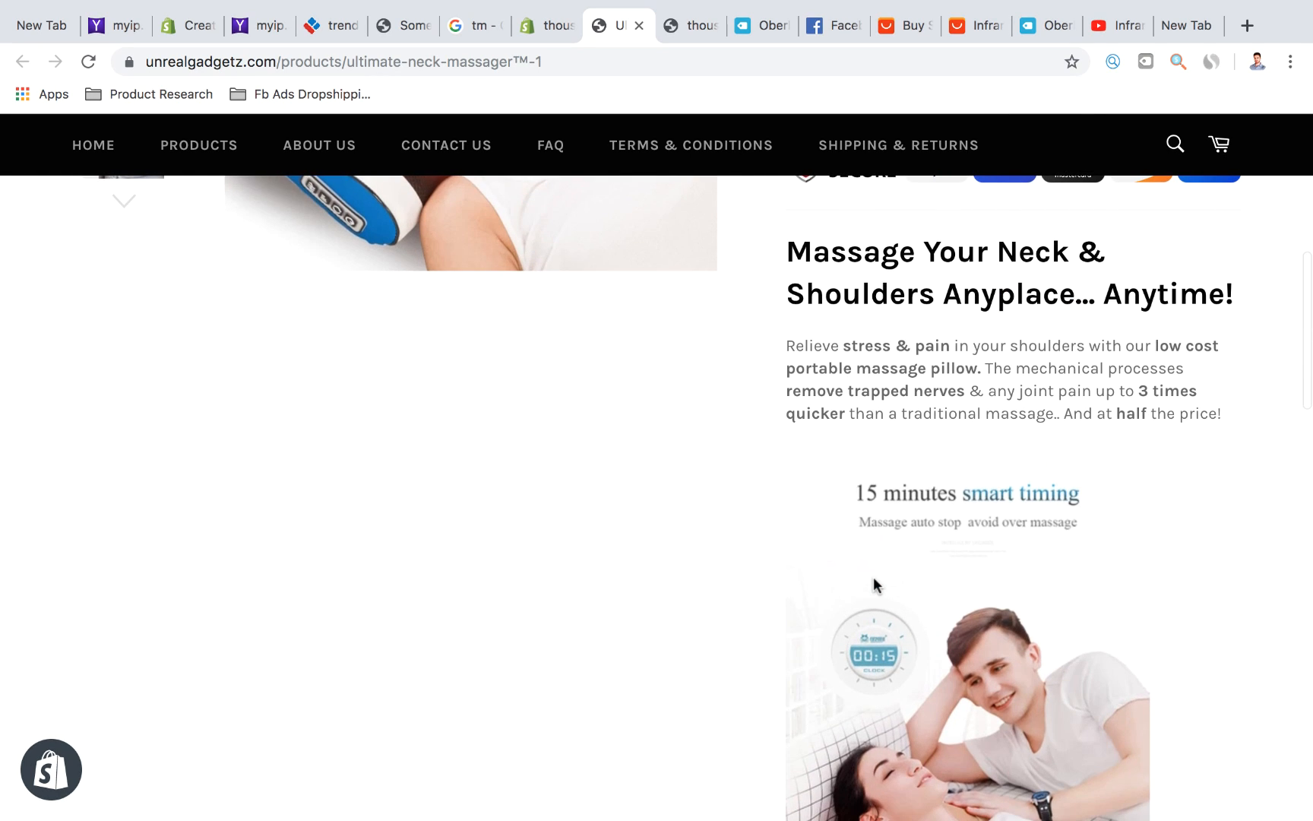
scroll(874, 584, up, 7)
scroll(873, 584, down, 4)
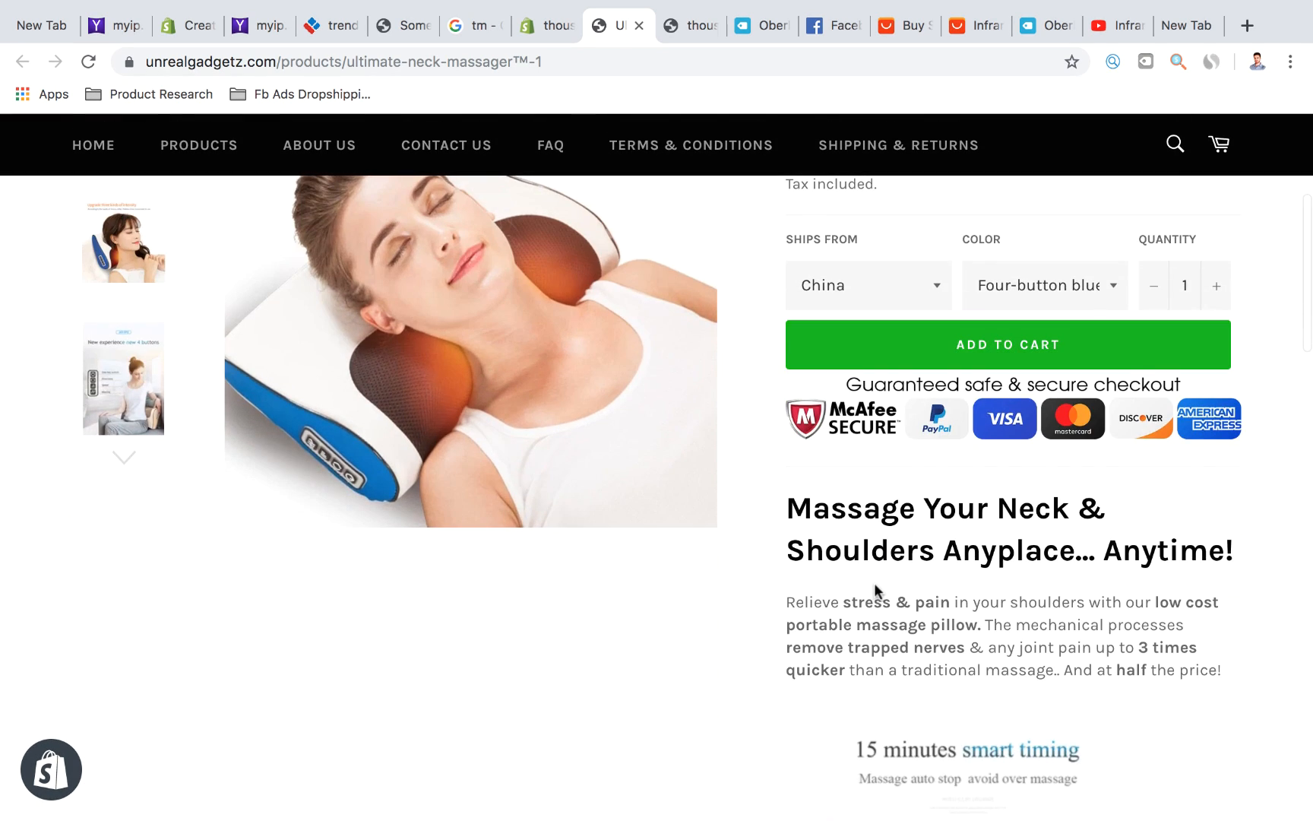
scroll(875, 583, down, 1)
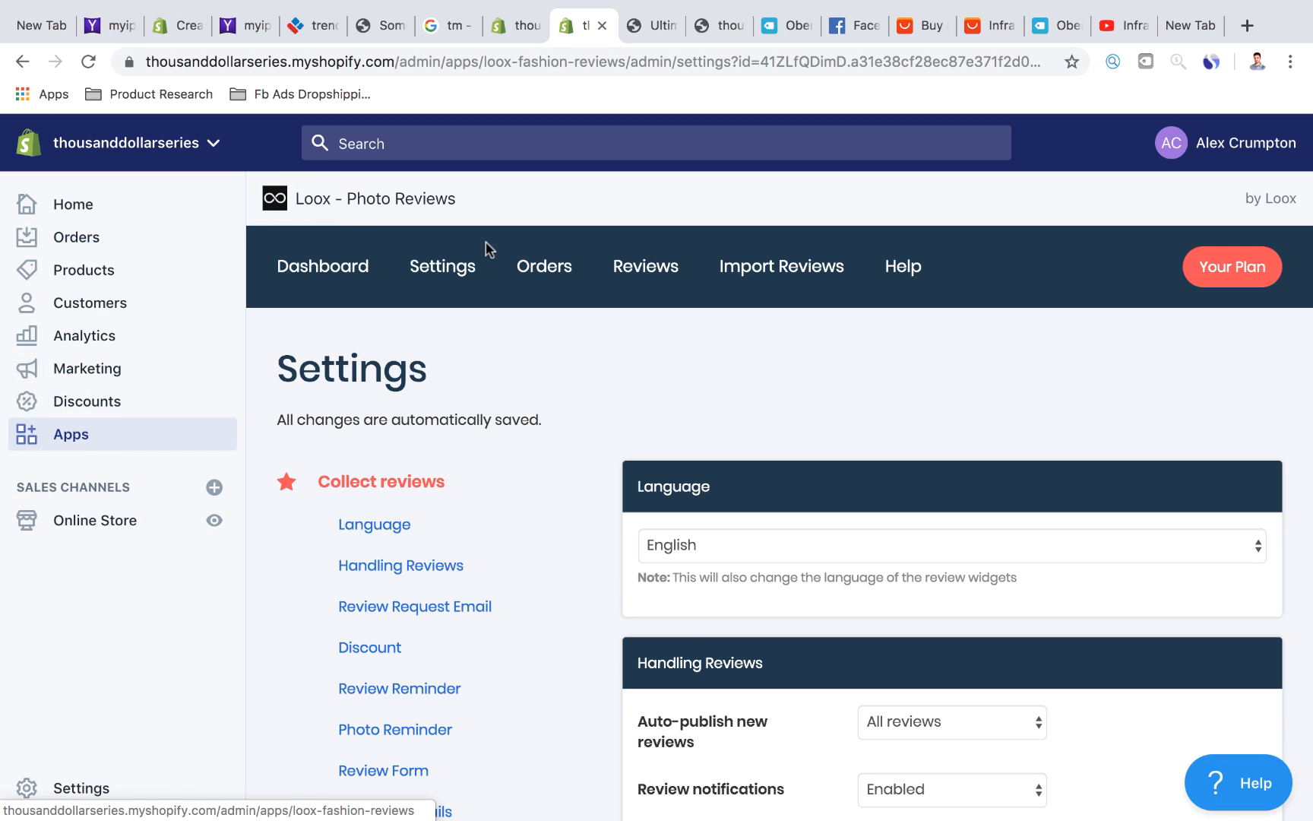
Open Loox's review import page and add the "Import to Loox" link to the browser's bookmarks bar.
scroll(530, 391, down, 1)
scroll(531, 391, up, 1)
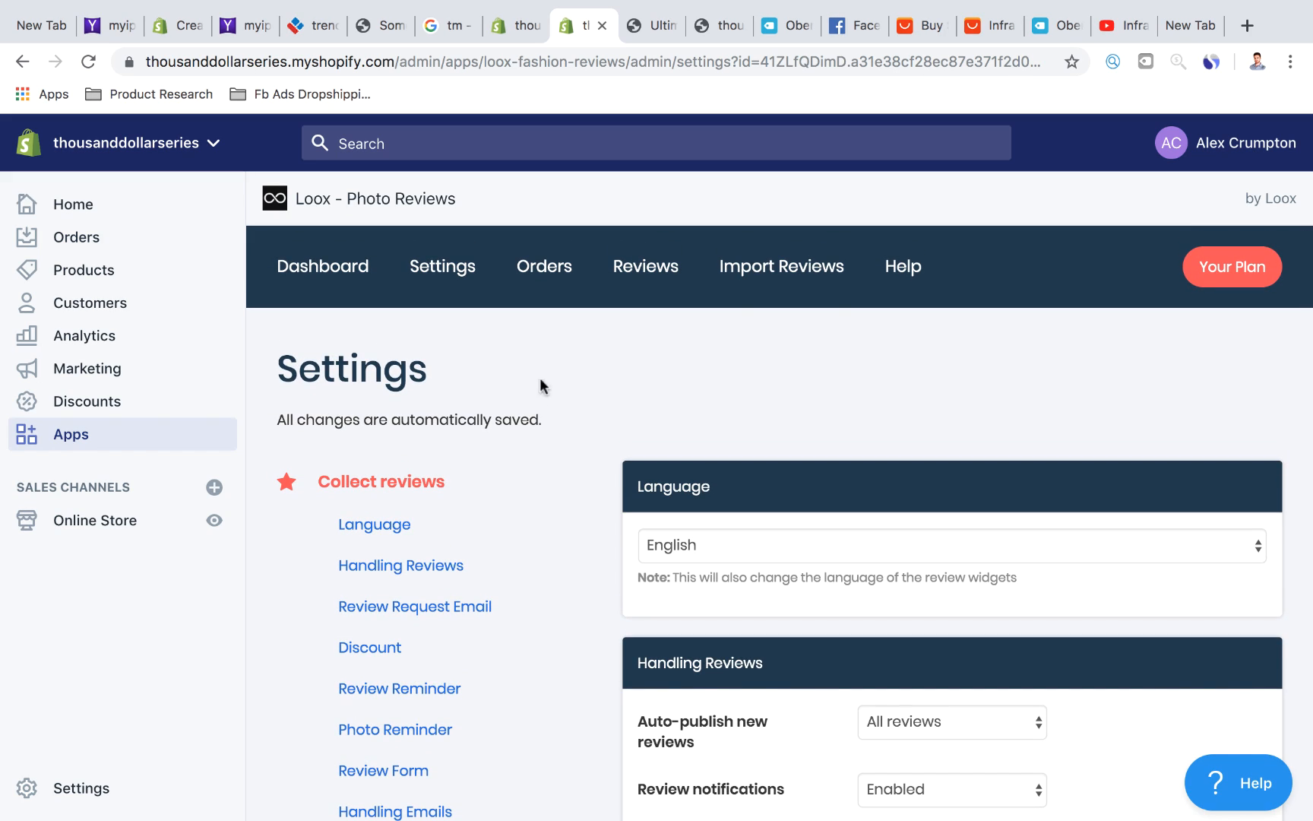
click(770, 281)
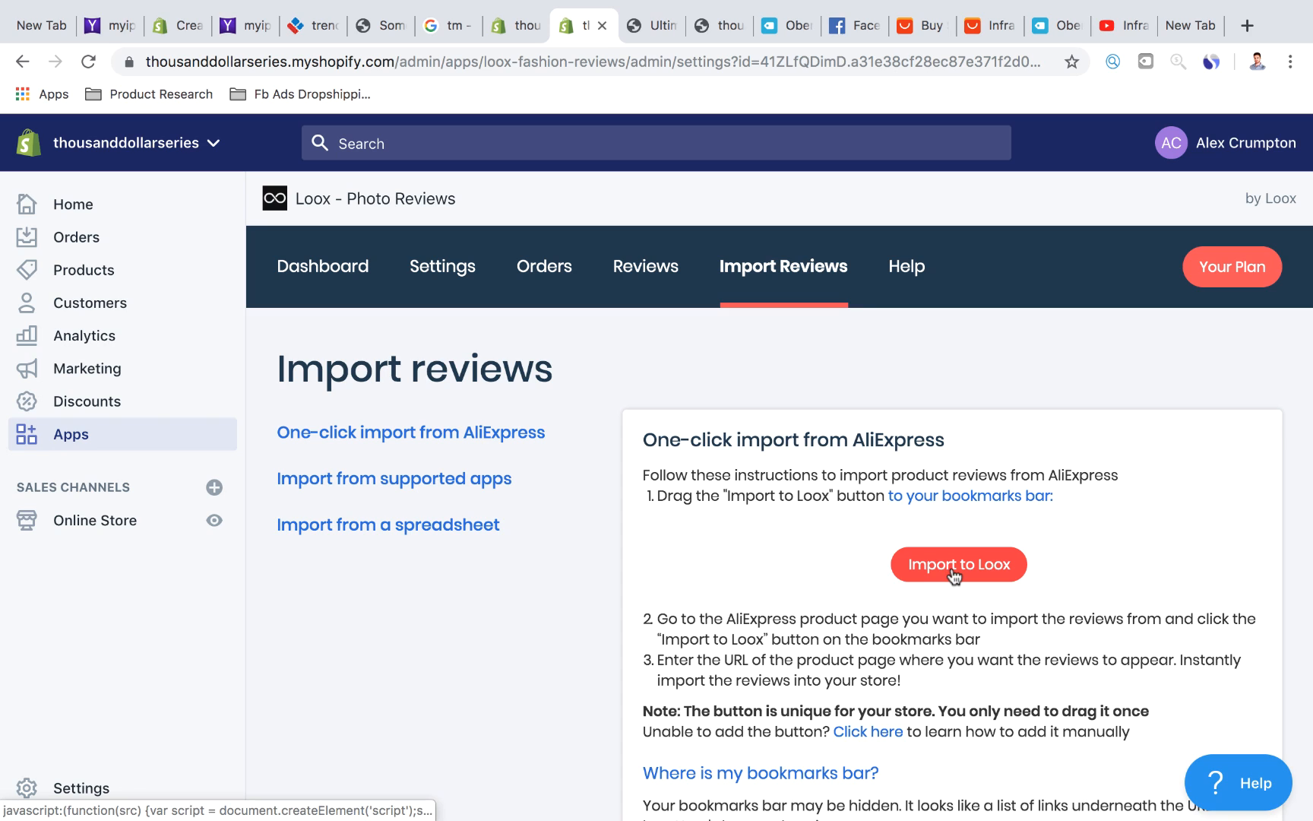
drag(954, 576, 447, 92)
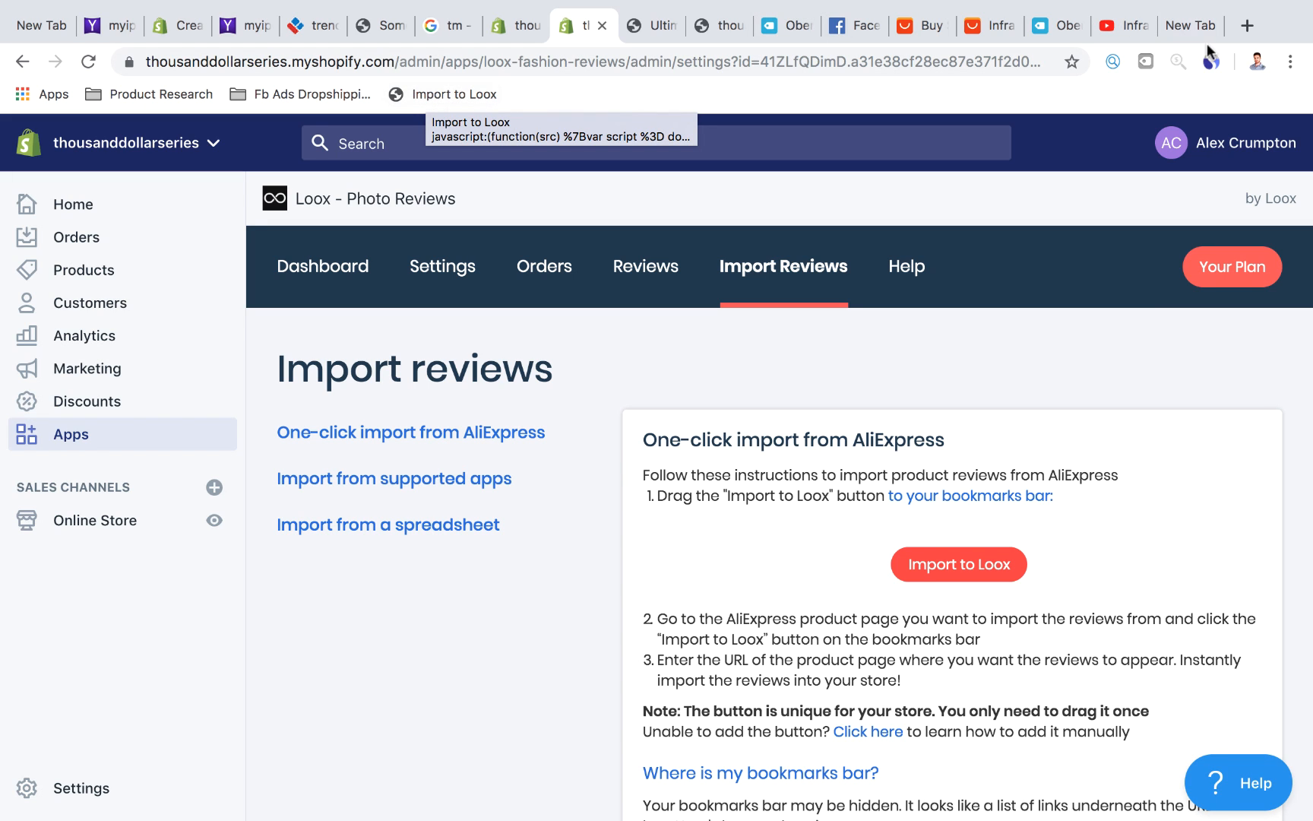
Switch to the AliExpress page of the infrared neck massage pillow and launch Import to Loox on it.
click(987, 28)
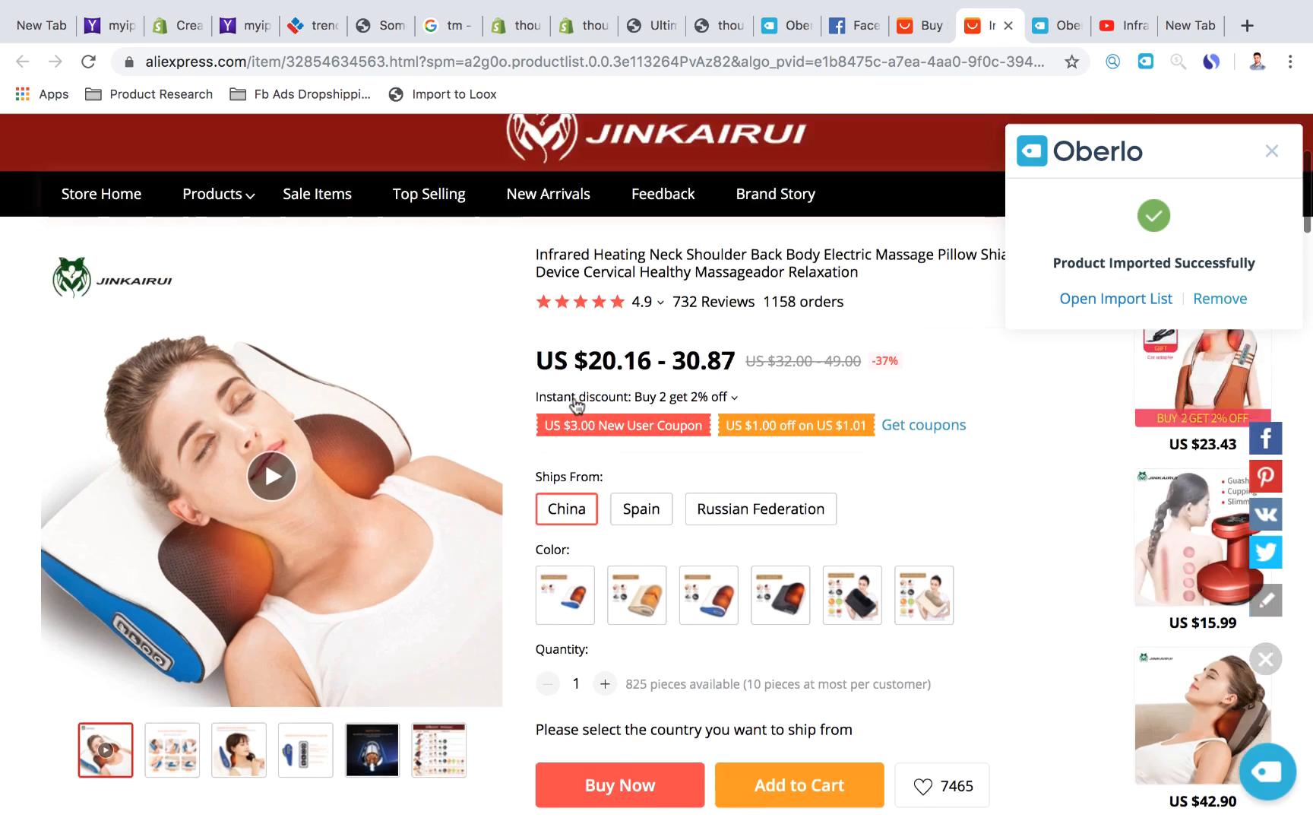
scroll(578, 405, up, 4)
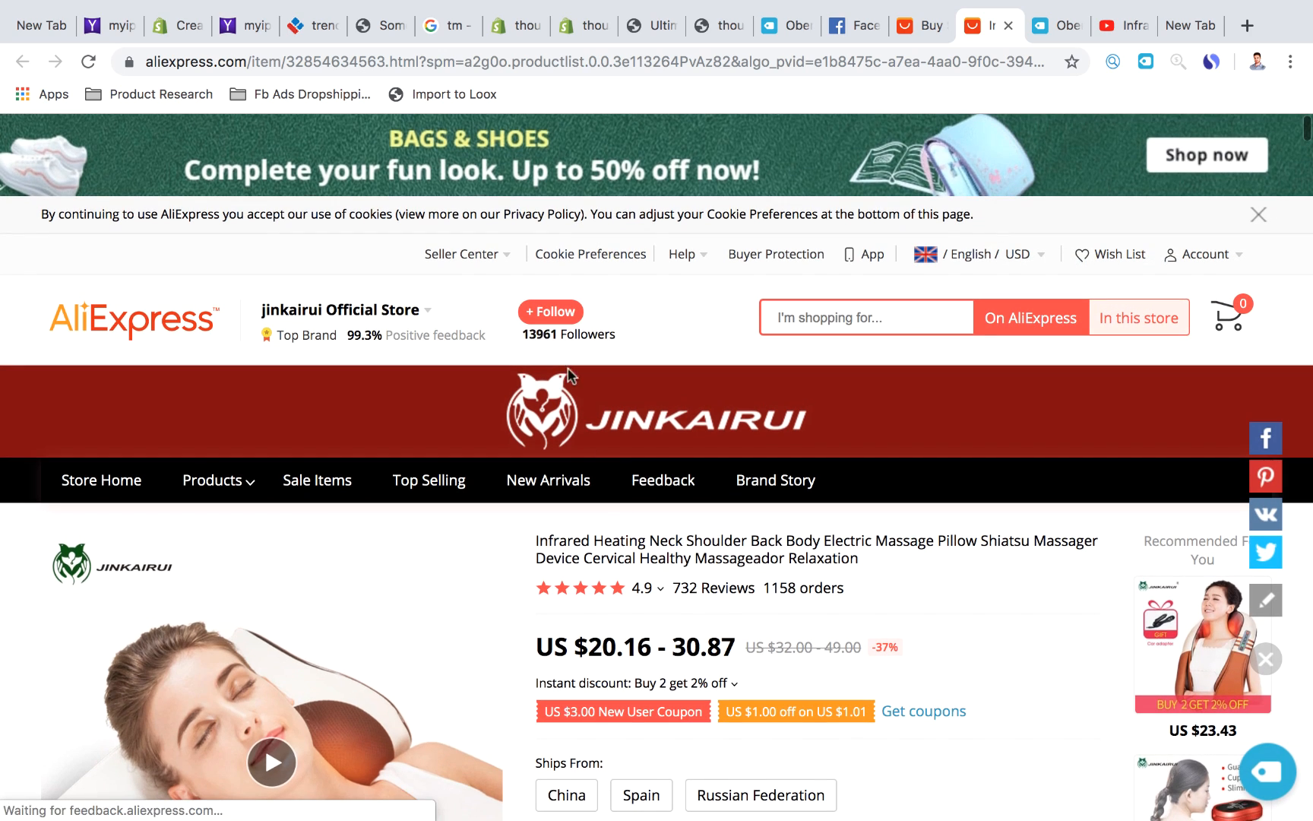
click(440, 90)
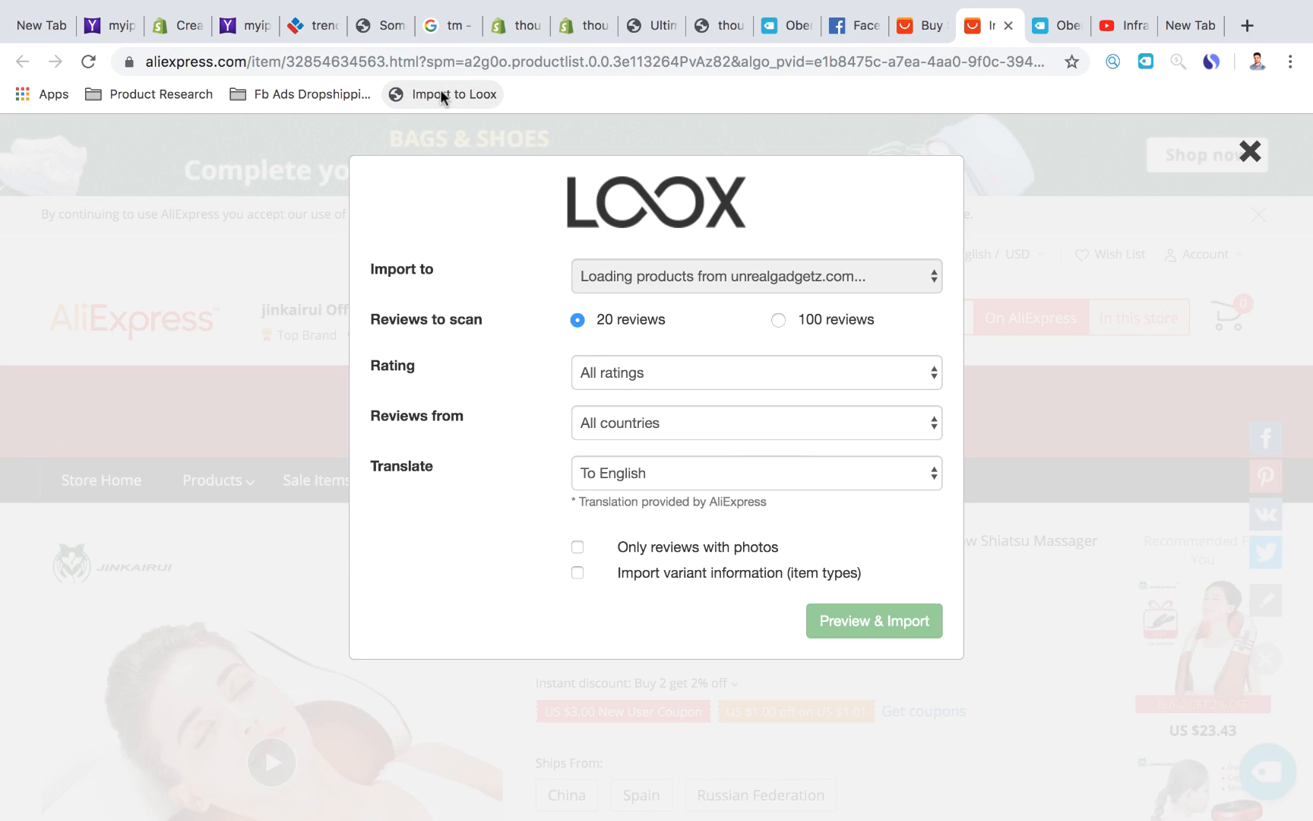
Choose Ultimate Neck Massager™ as the product to import to and set the reviews to scan to 100.
click(718, 270)
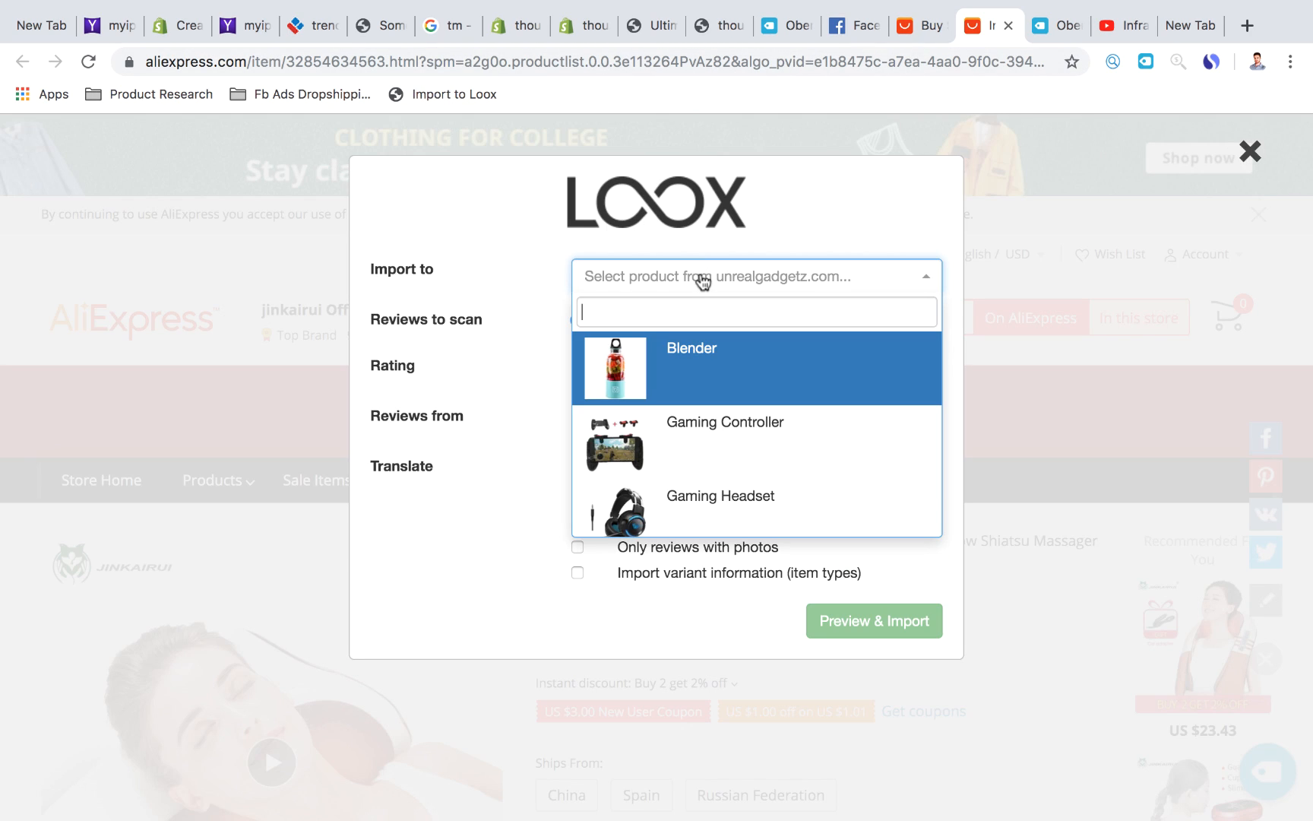
scroll(654, 388, down, 5)
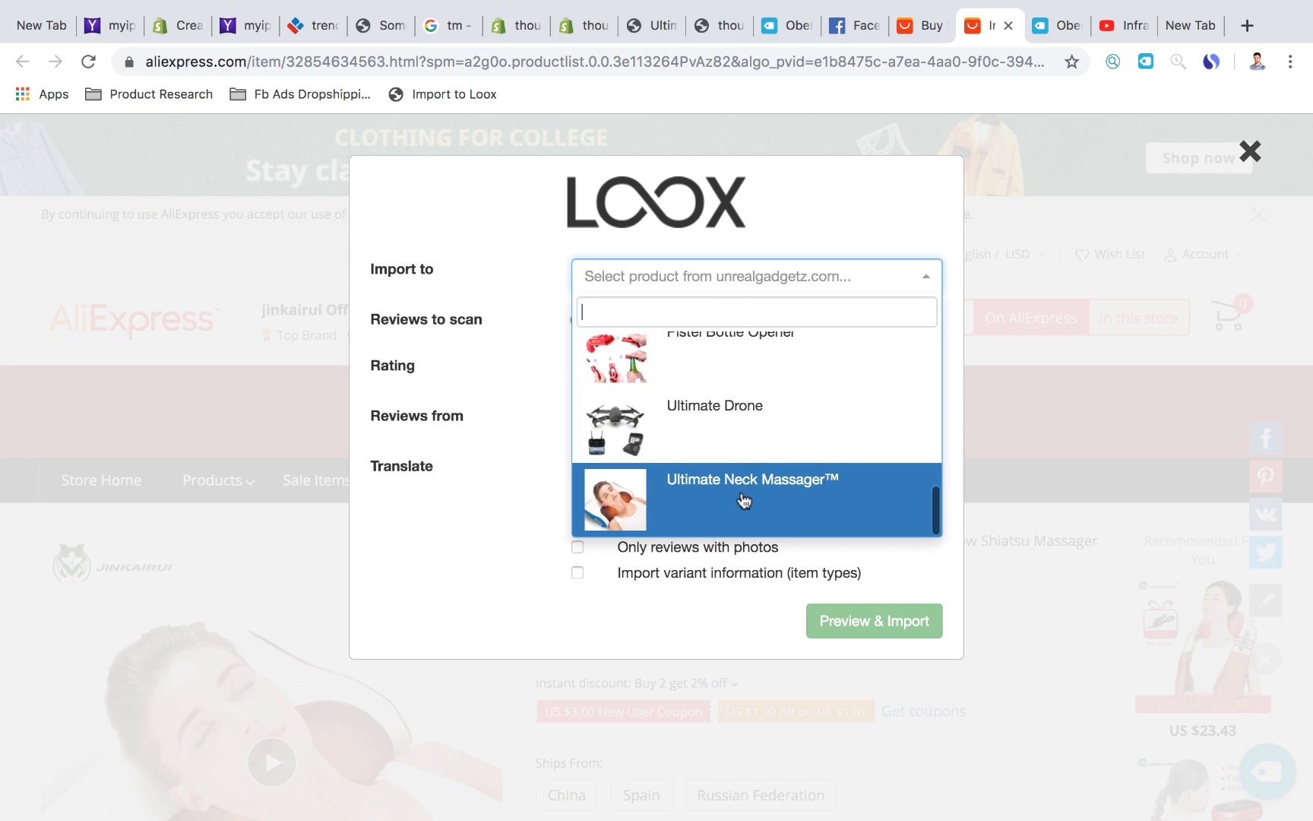
click(715, 487)
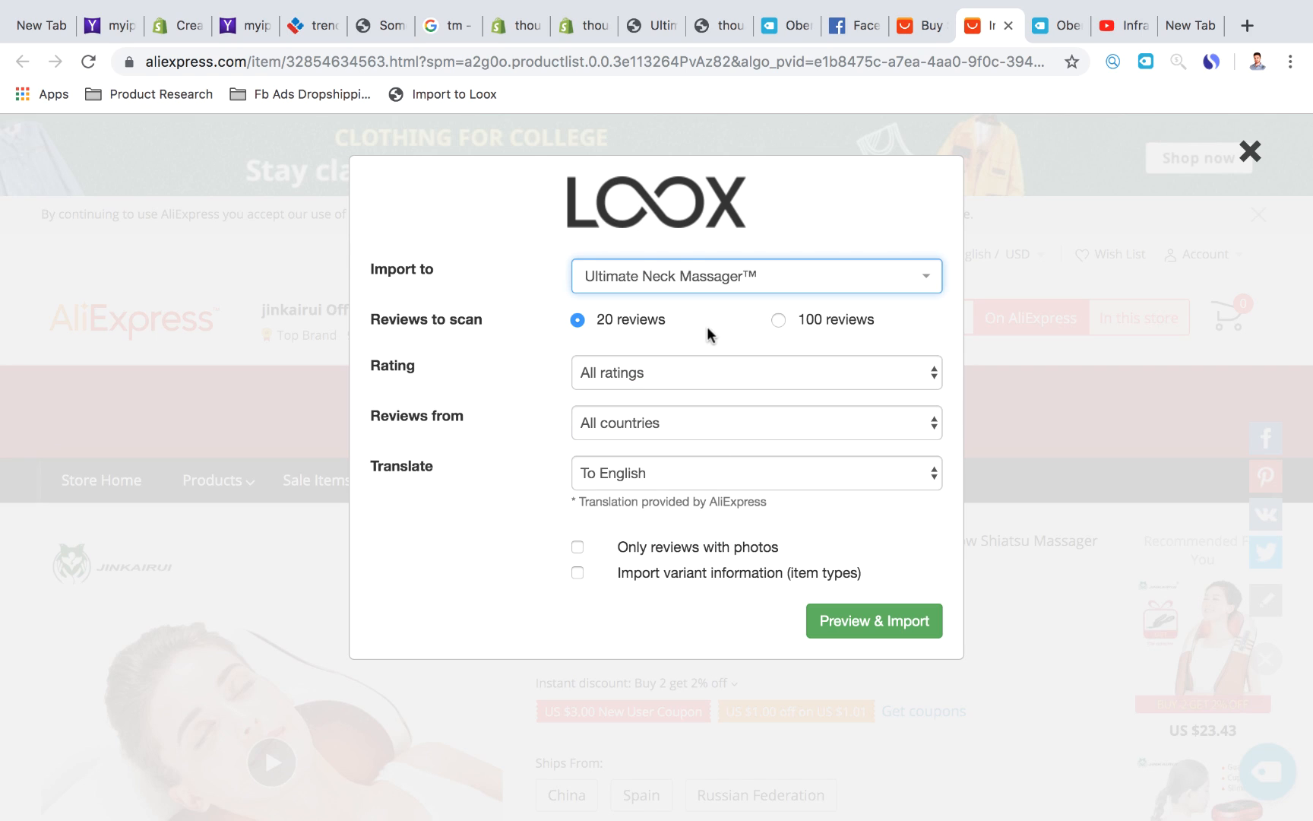
click(778, 319)
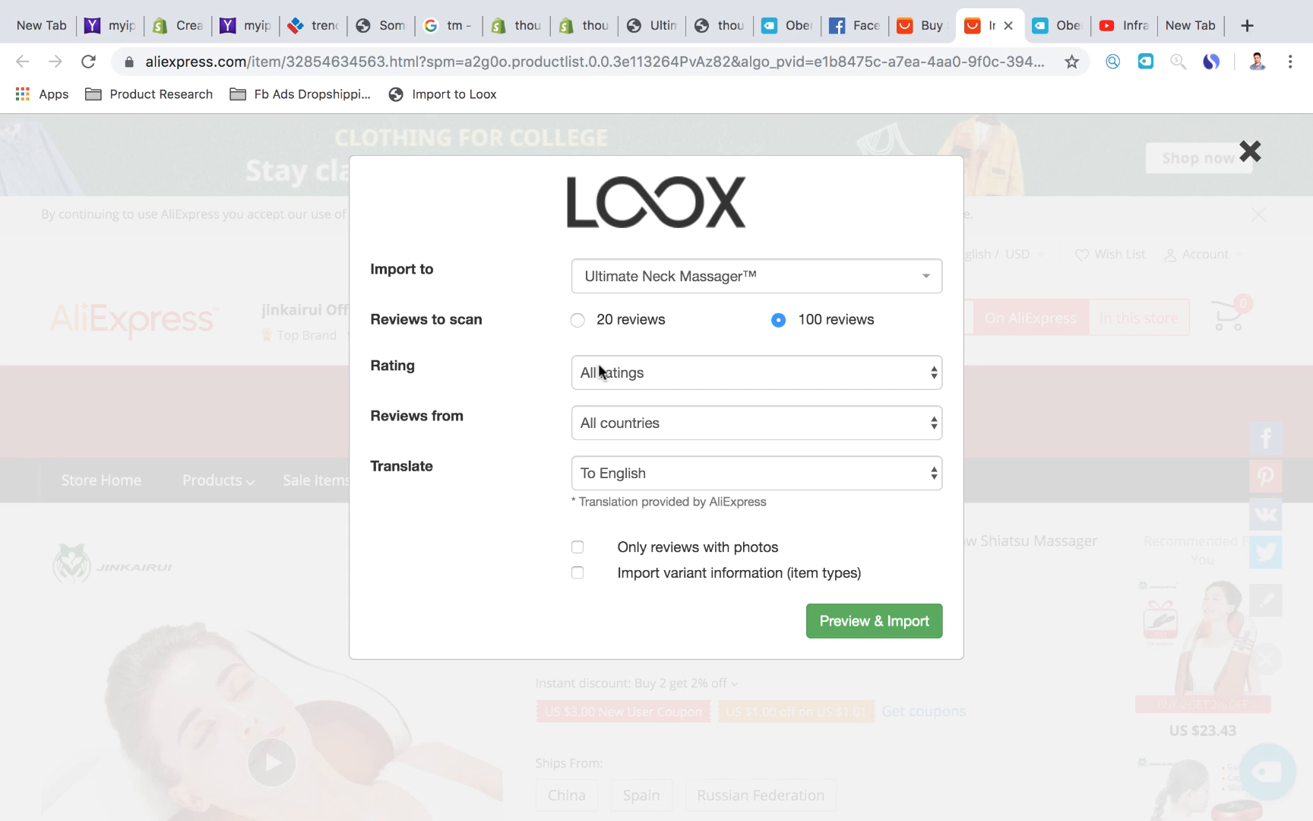
Limit the import to 5 stars only and only reviews with photos, and load the review preview.
click(656, 373)
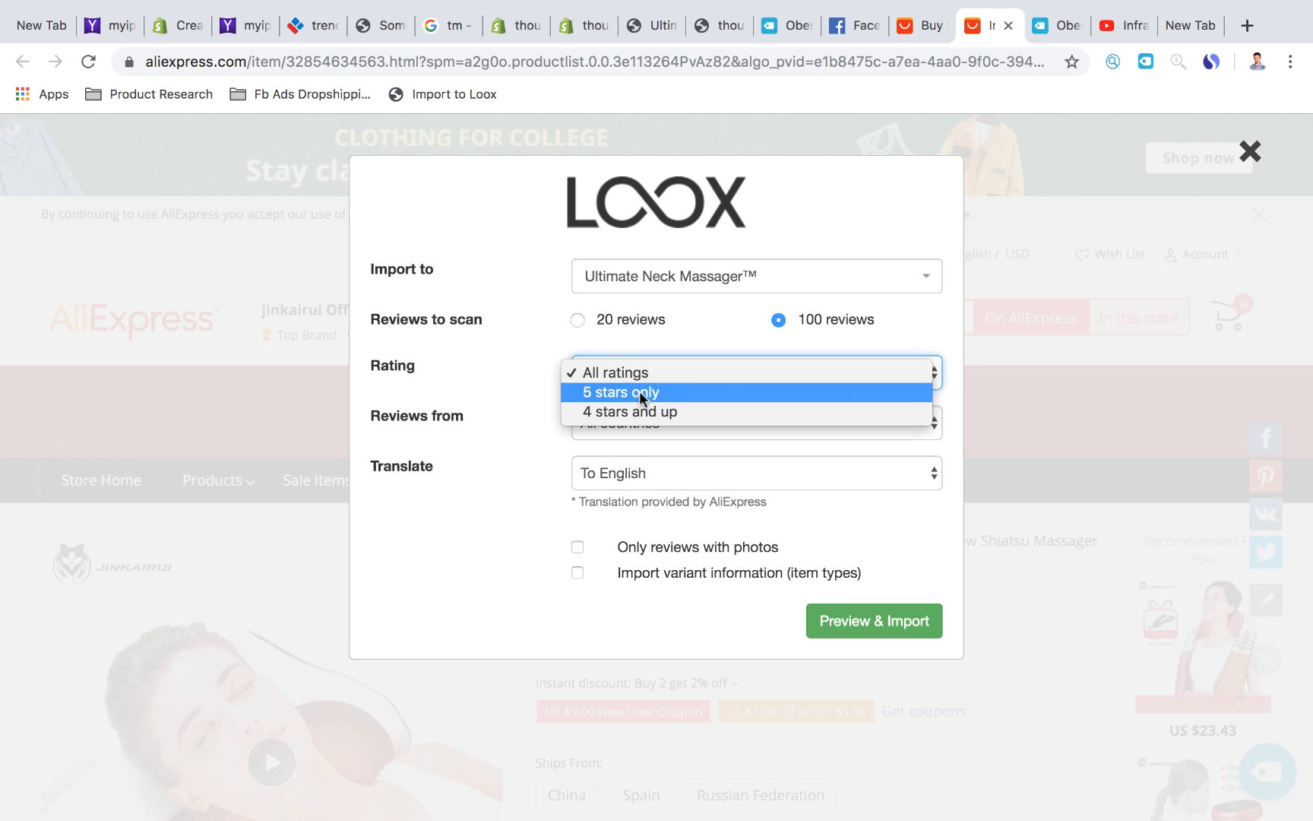
click(638, 391)
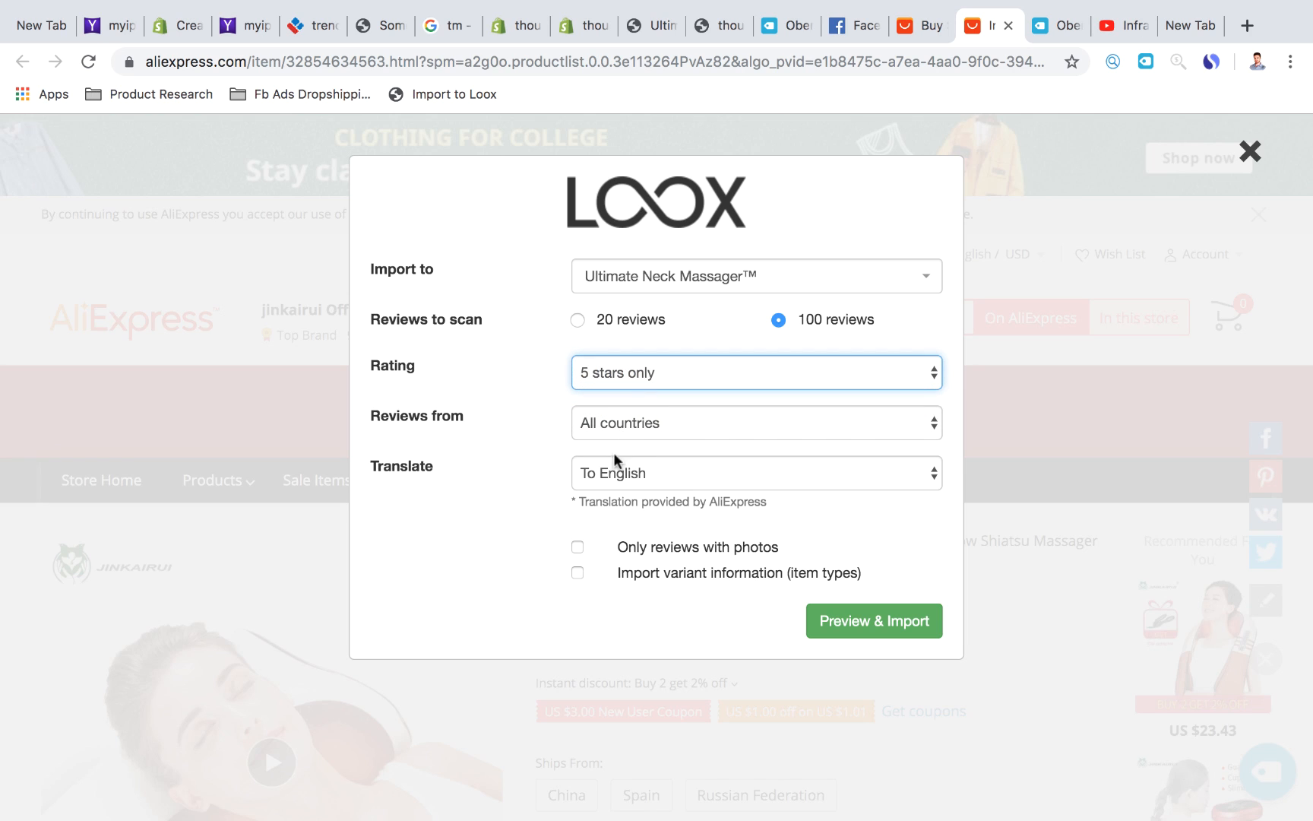
click(577, 548)
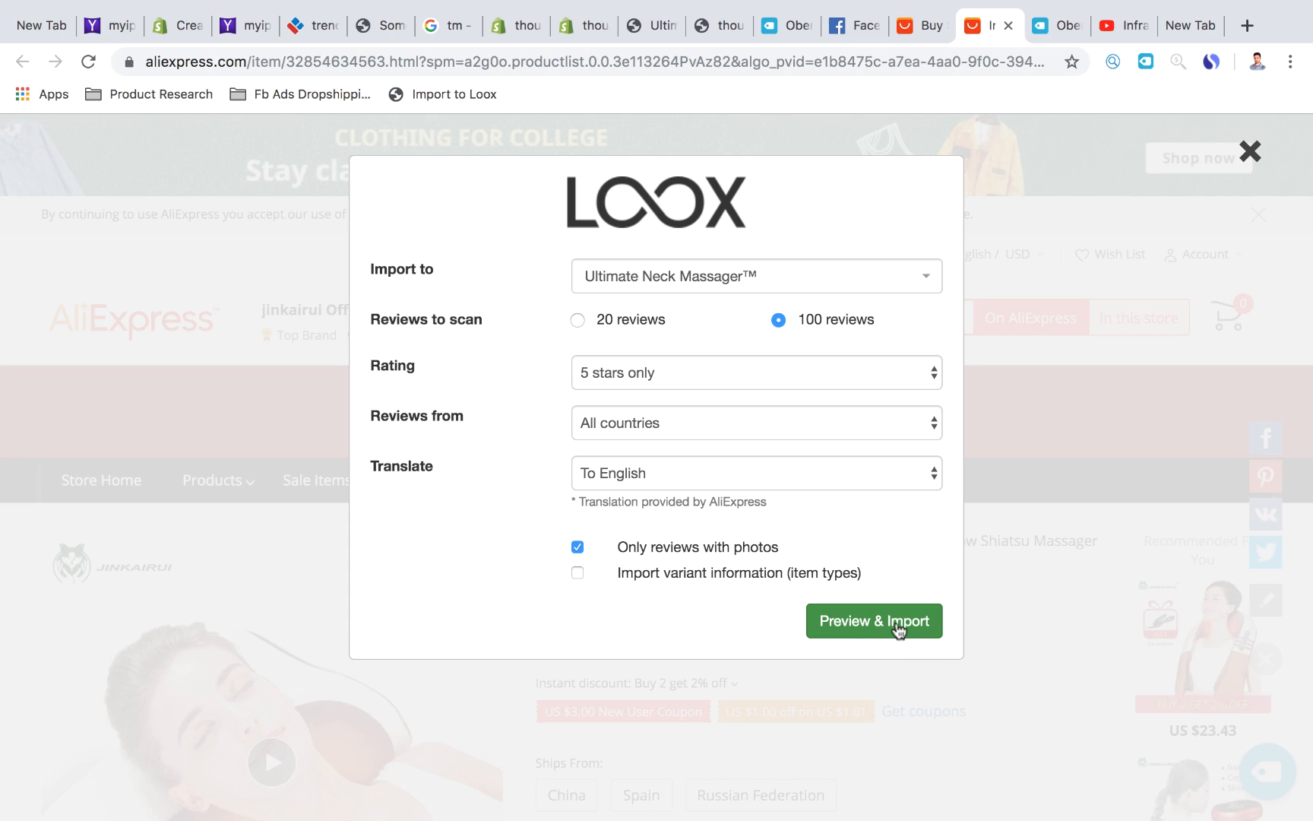
click(859, 631)
Look through the photos of the Apr 19, 2019 review, select the opened box photo and import the review.
scroll(516, 612, down, 2)
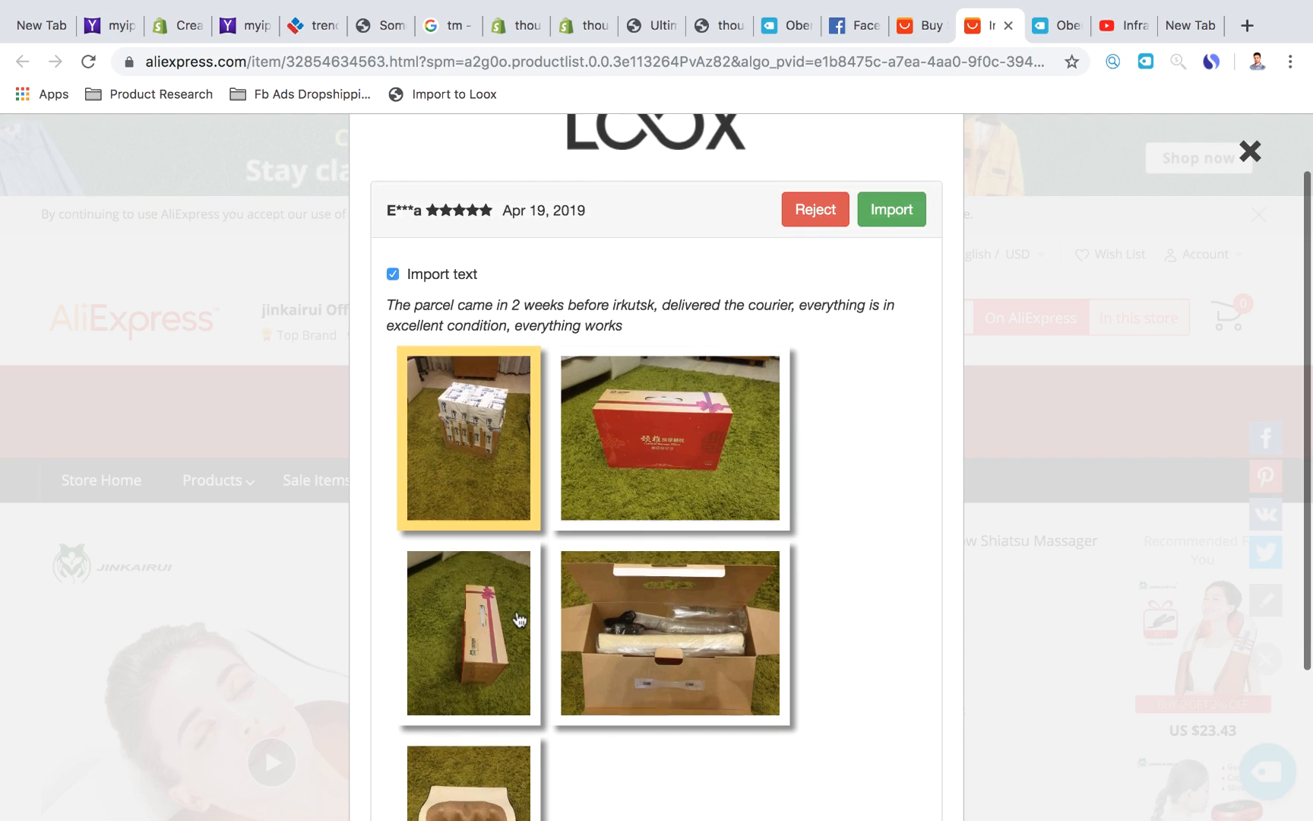
scroll(517, 617, down, 1)
scroll(540, 496, down, 2)
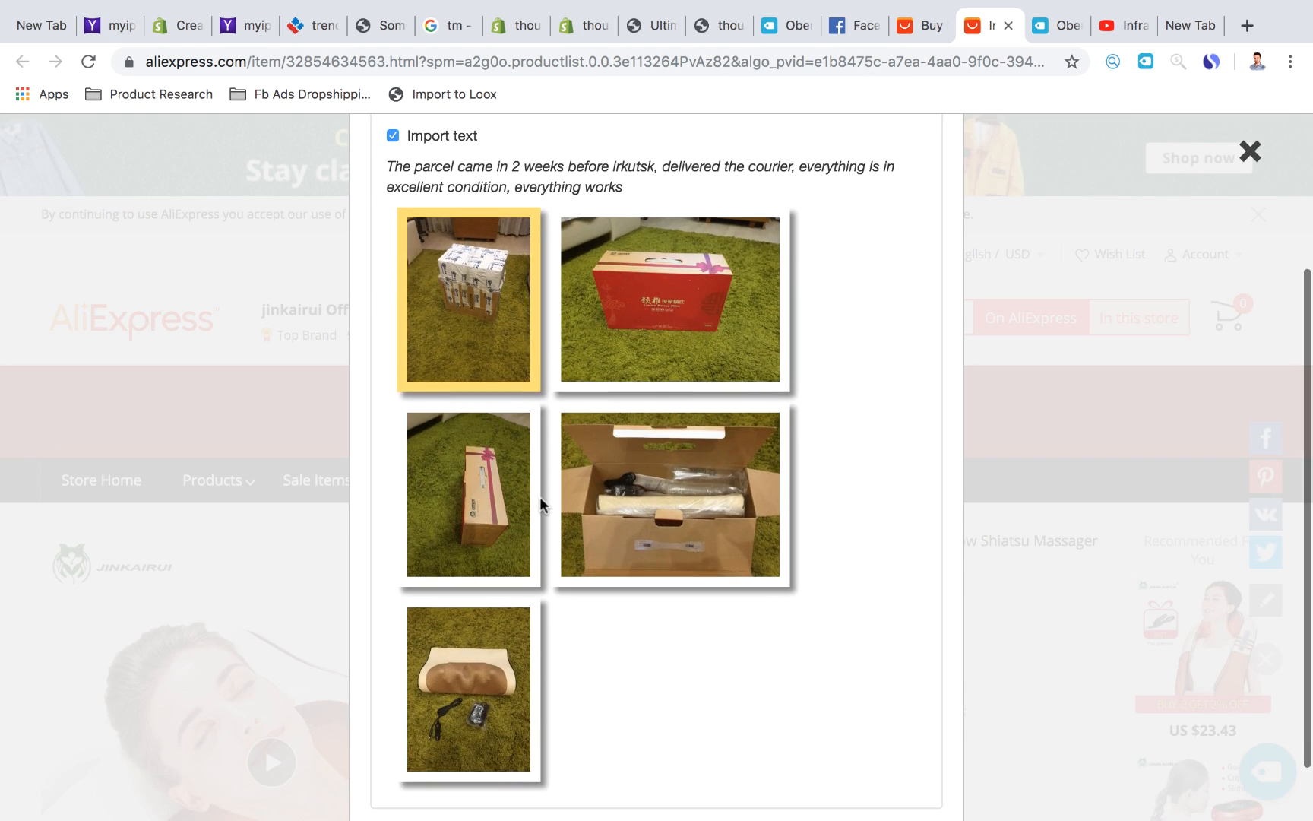
scroll(631, 516, up, 3)
scroll(631, 517, down, 2)
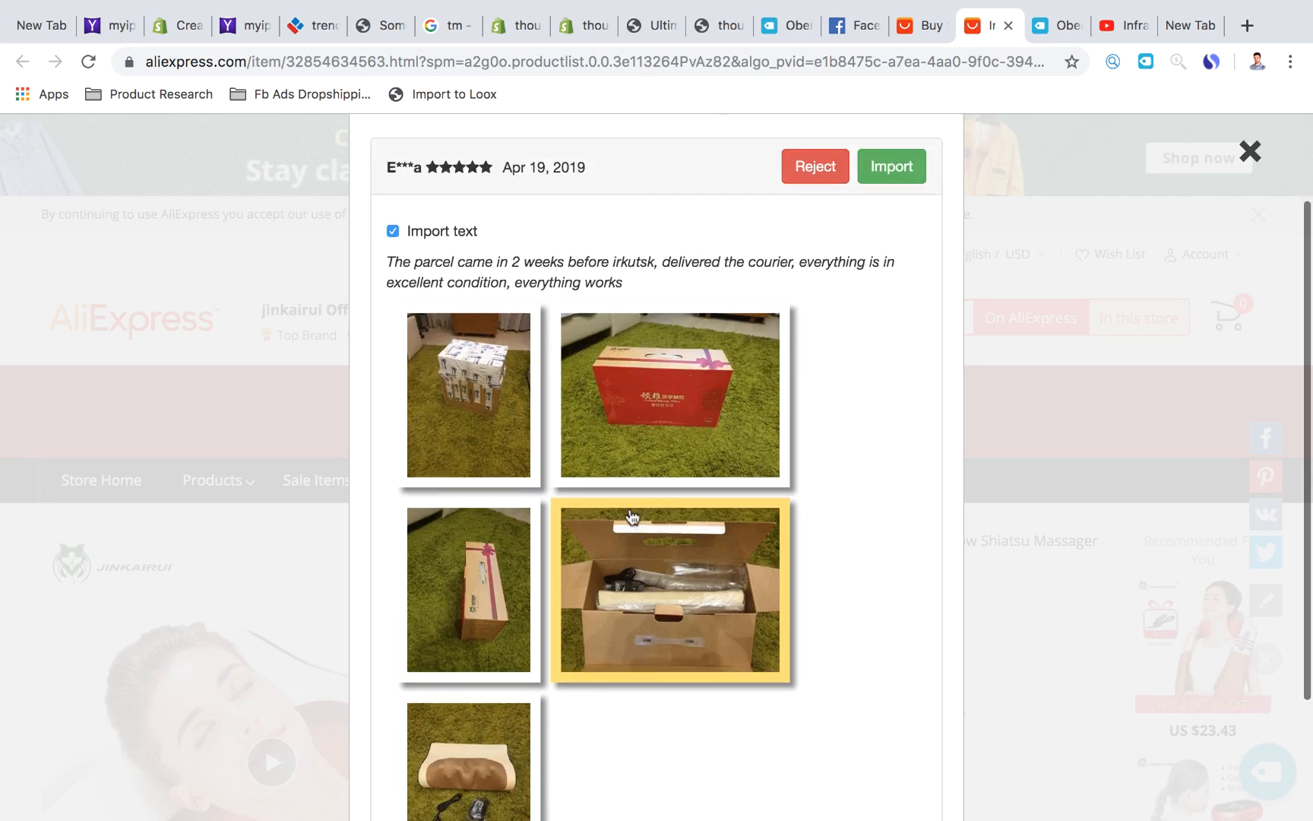
scroll(493, 337, up, 2)
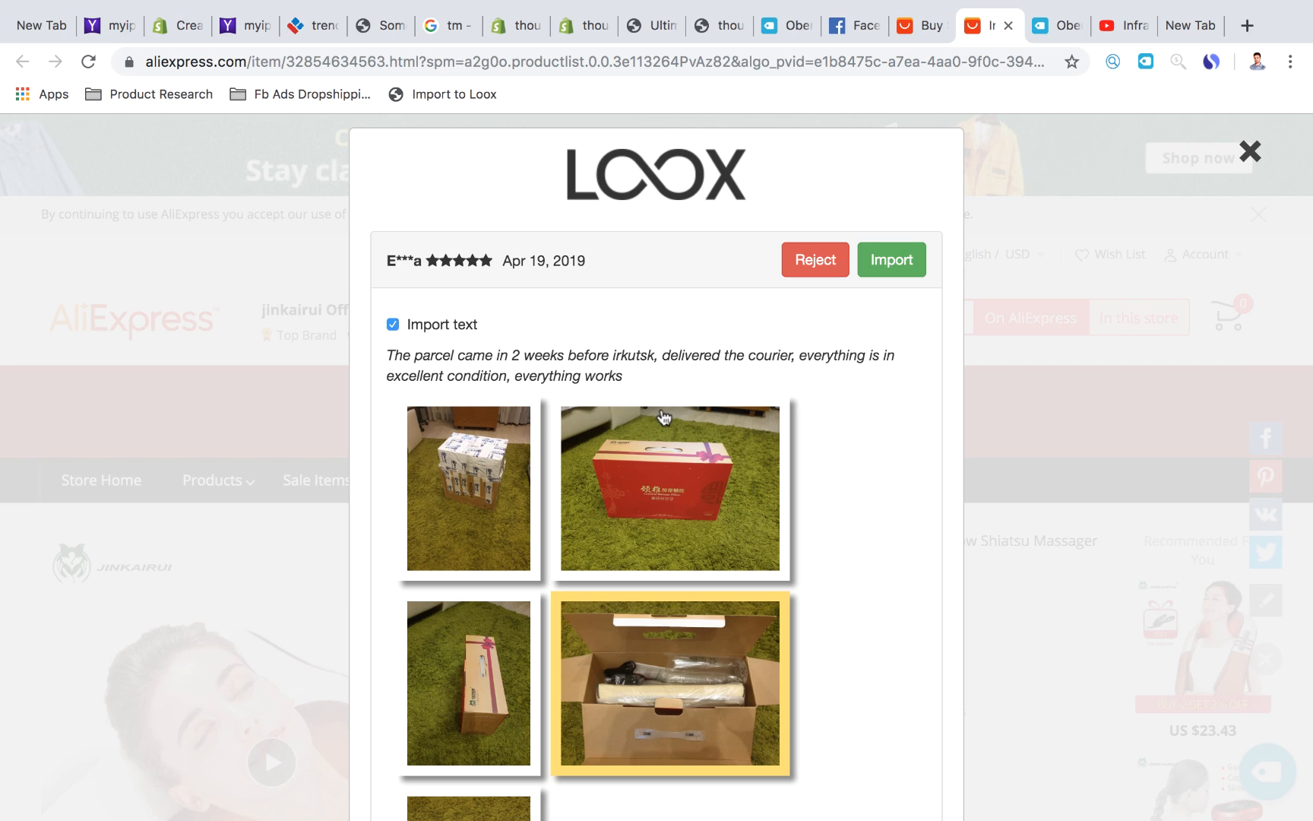
click(896, 277)
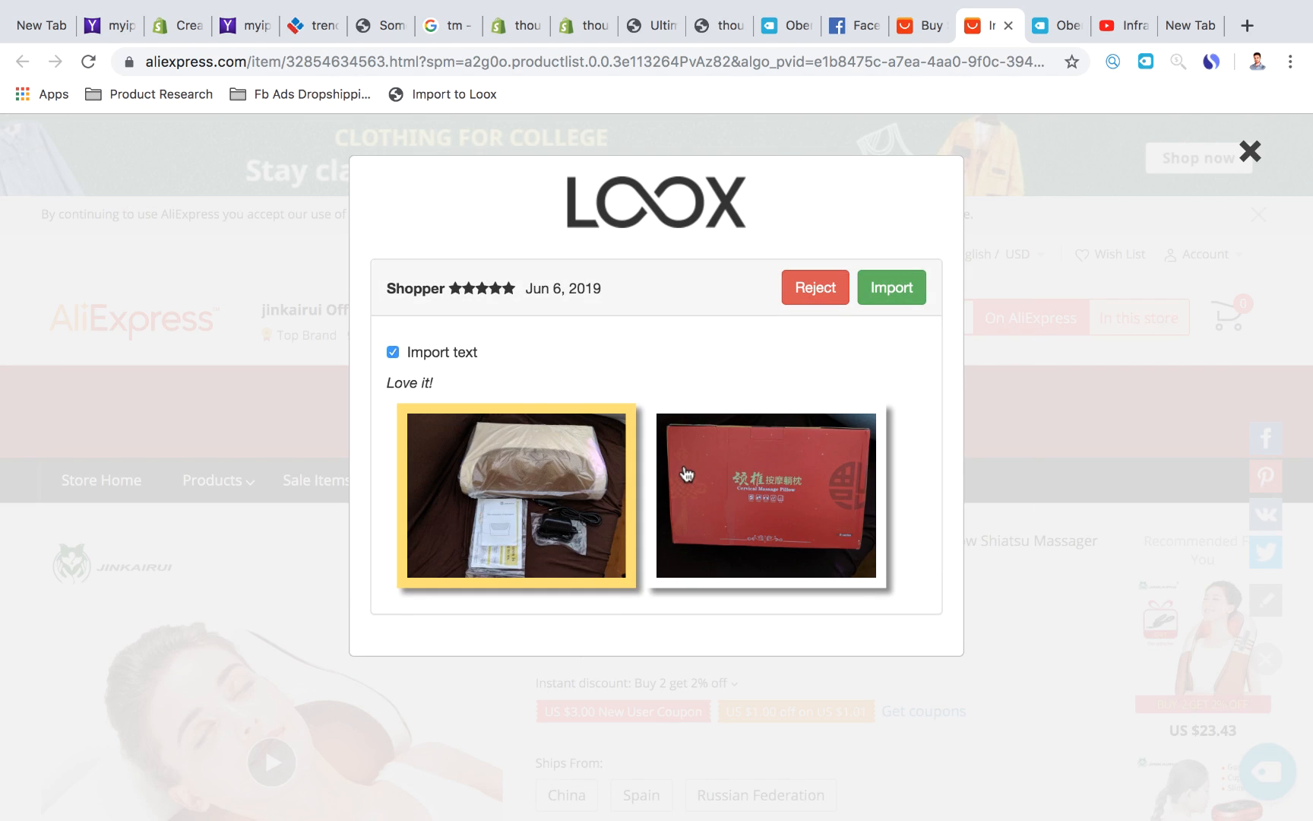
Import the Jun 6, 2019 "Love it!" review and the Jul 5, 2019 review with their text and preselected photos.
click(881, 281)
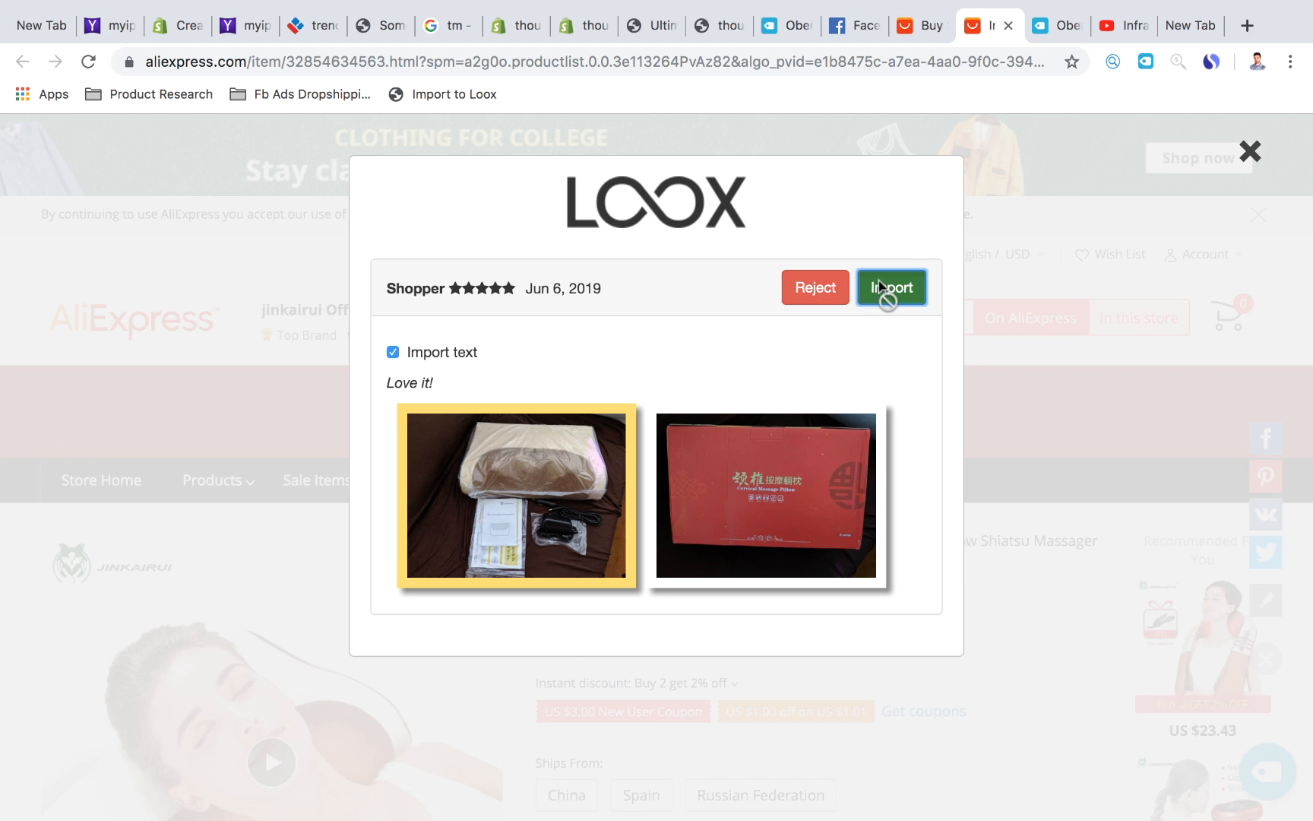
scroll(497, 429, down, 4)
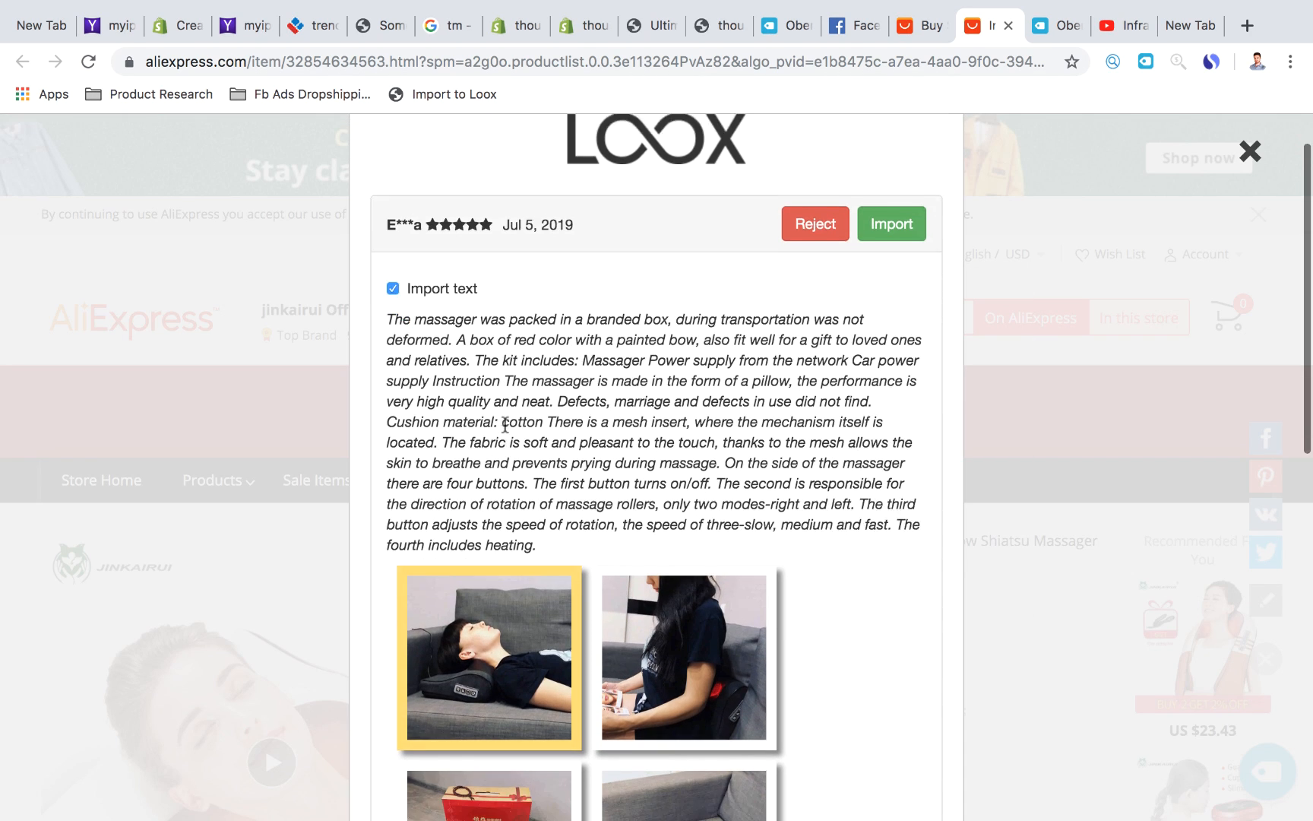
scroll(516, 440, down, 2)
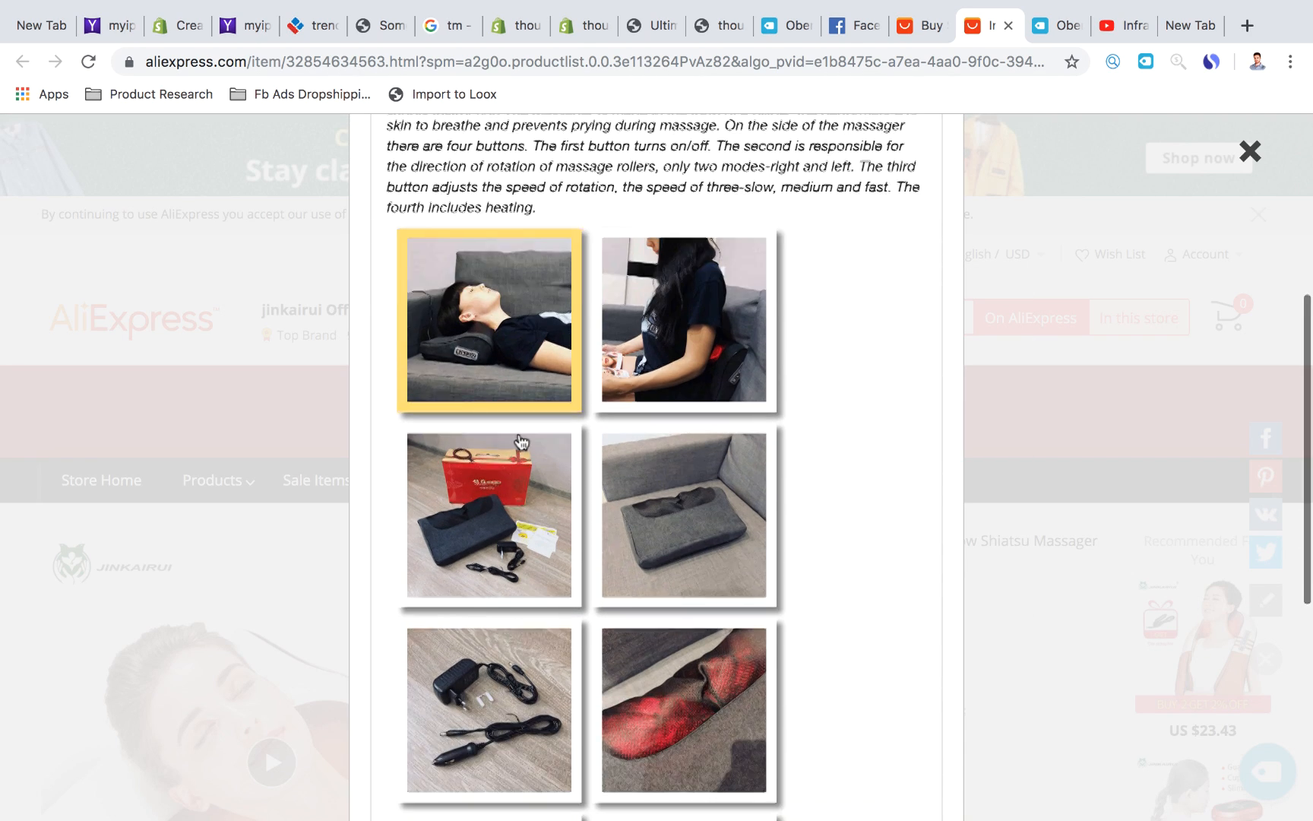
scroll(517, 441, up, 3)
scroll(942, 182, up, 1)
scroll(934, 169, up, 2)
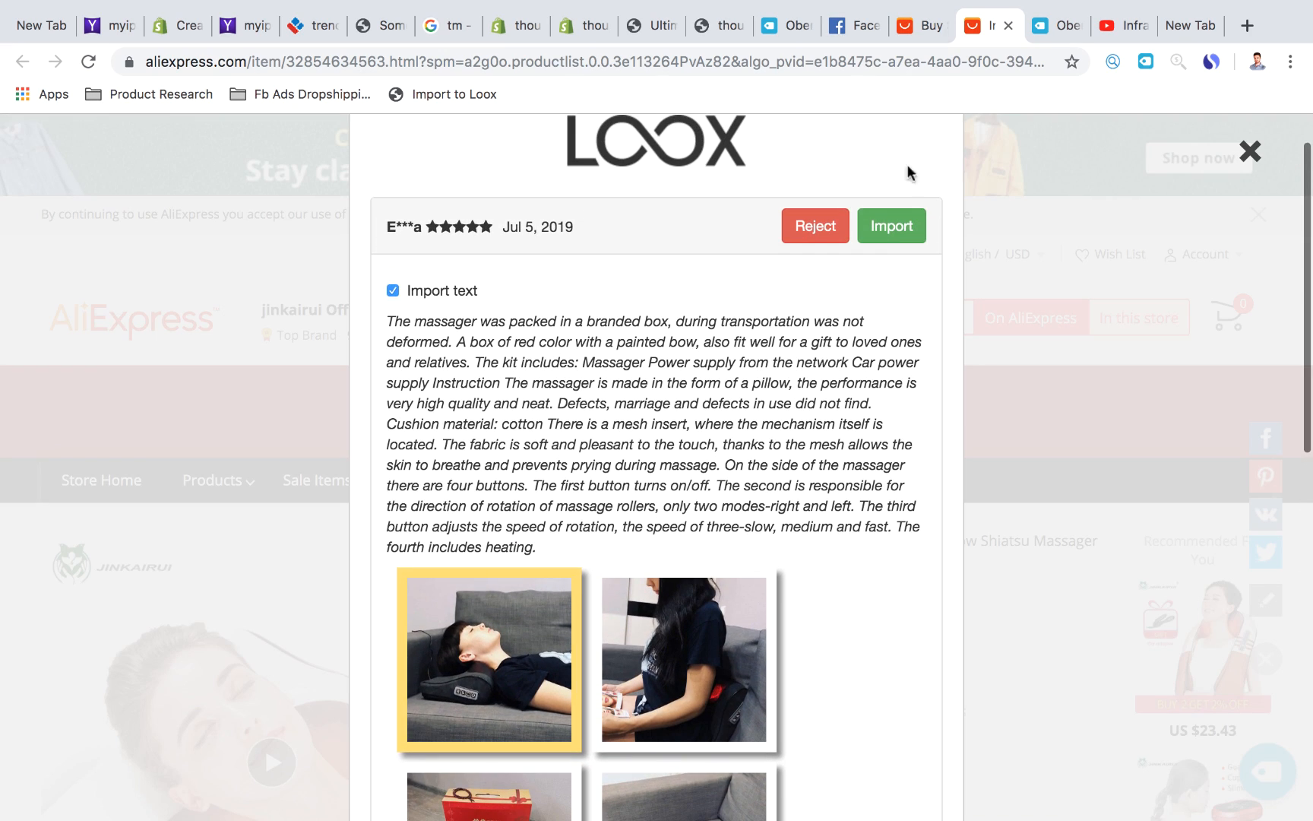
click(890, 225)
Import the Apr 18, 2019 review with the wrapped pillow photo selected, and reject the Aug 8, 2019 review.
scroll(722, 432, down, 1)
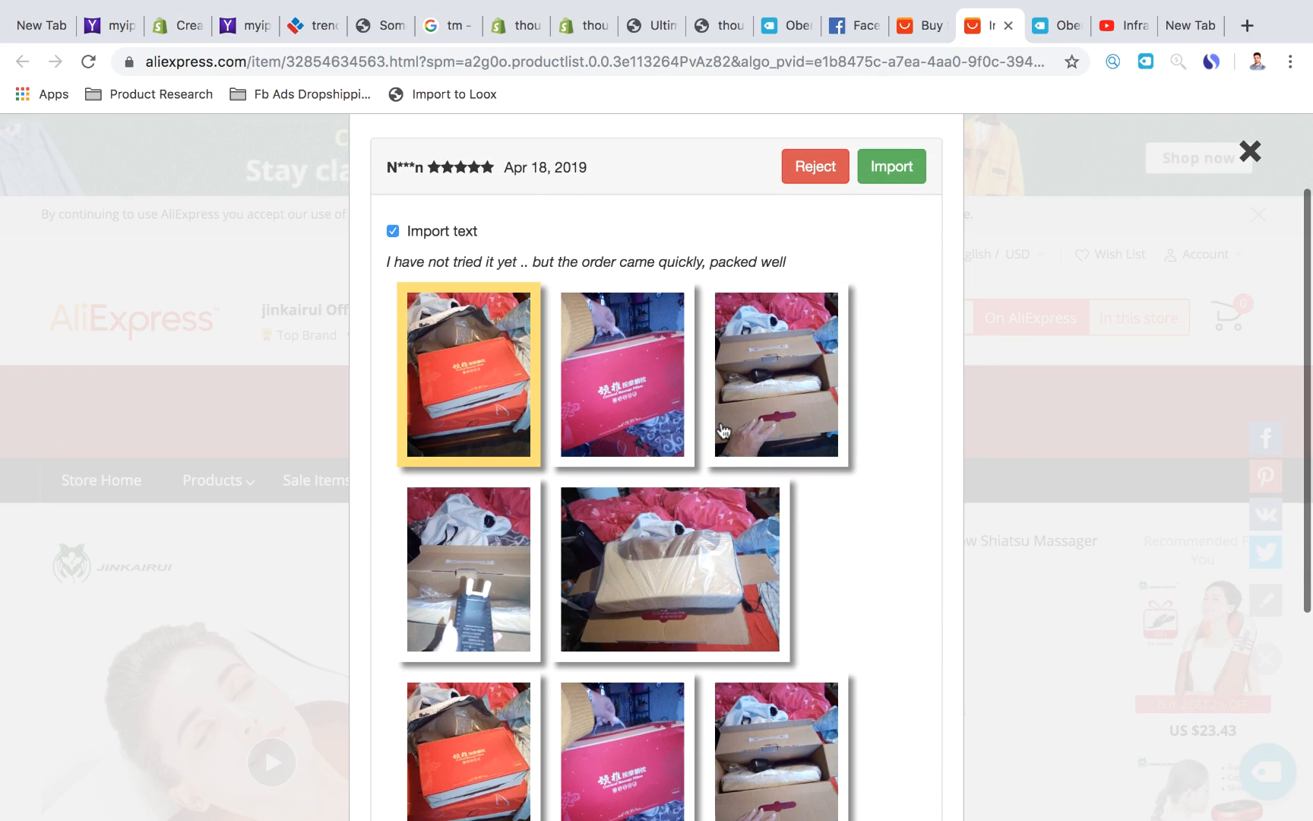
scroll(723, 432, down, 2)
click(675, 478)
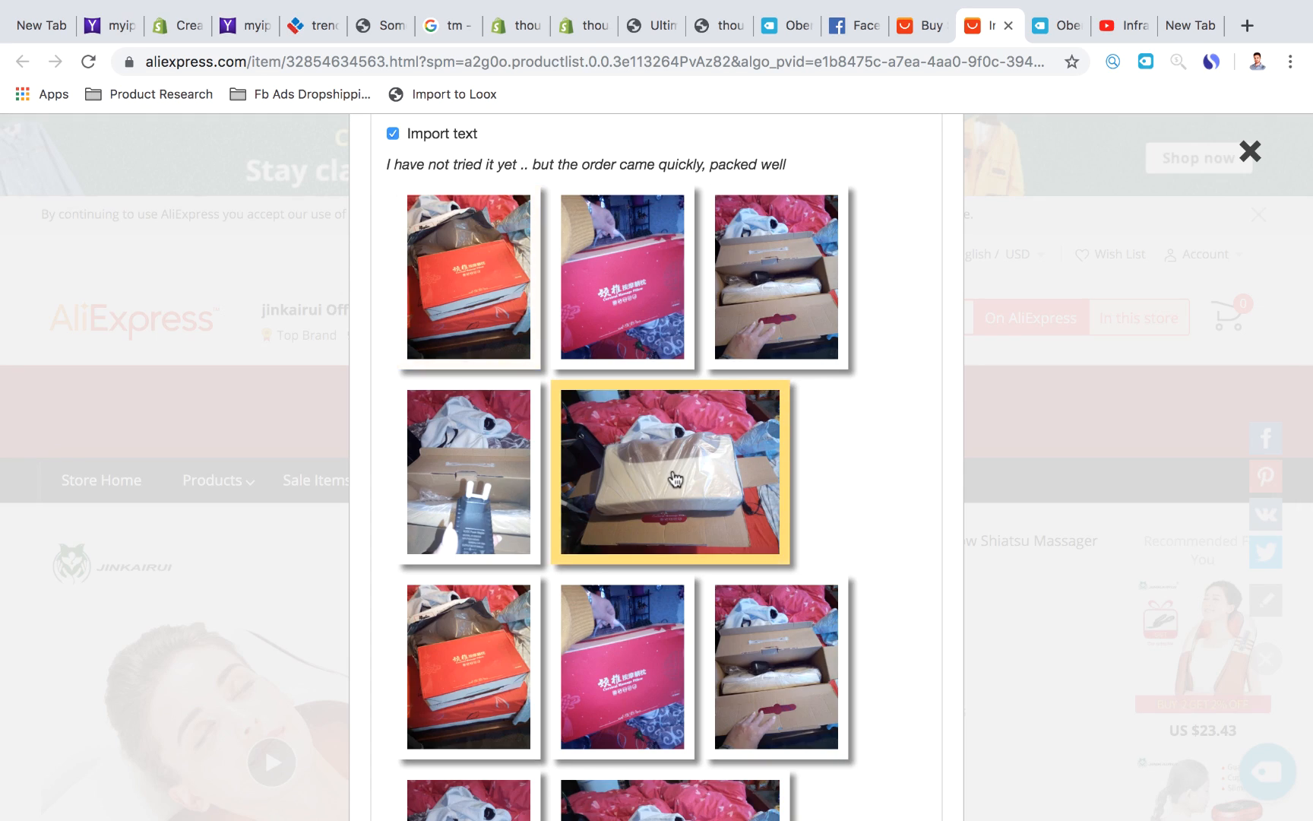
scroll(875, 201, up, 3)
click(870, 241)
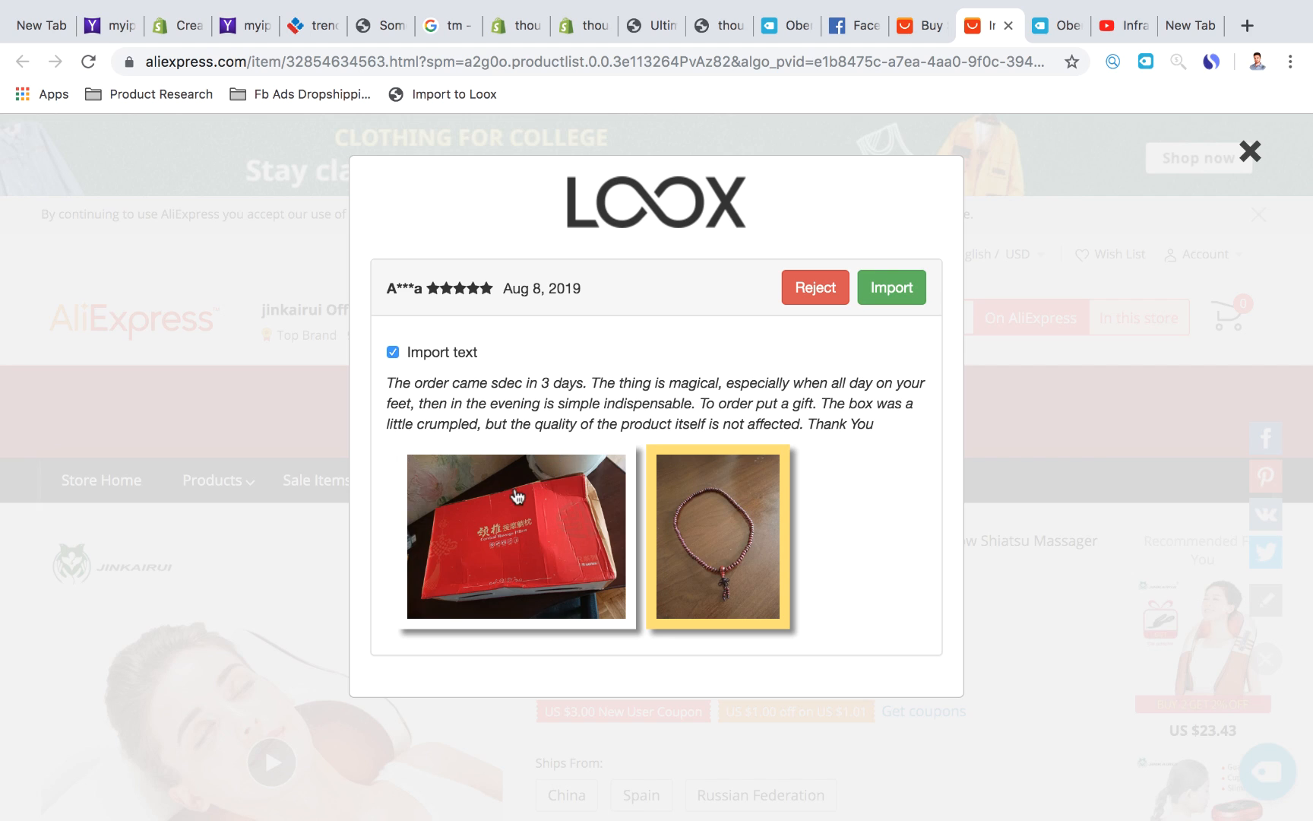
click(801, 288)
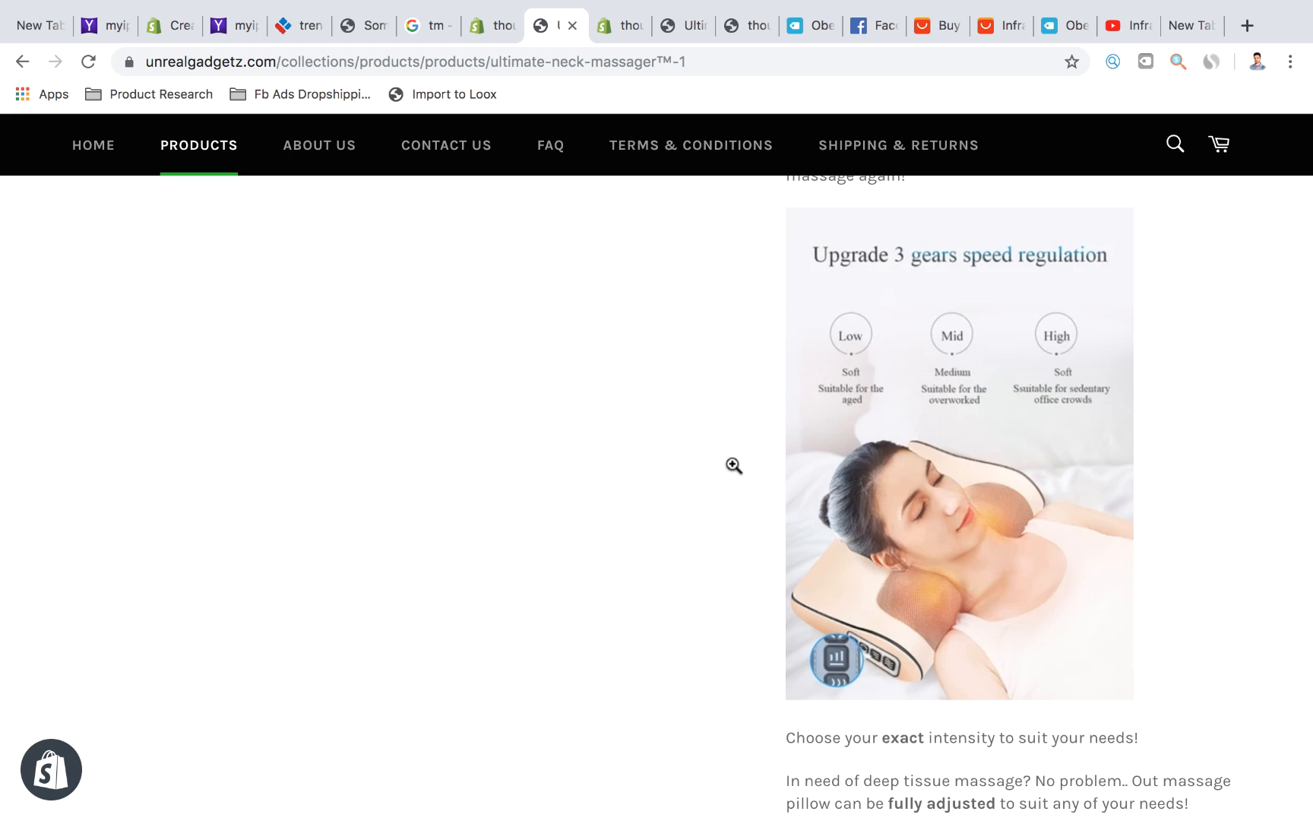
Examine the imported photo reviews on the store's live Ultimate Neck Massager™ page, through to the last one.
scroll(733, 465, up, 1)
scroll(734, 465, down, 9)
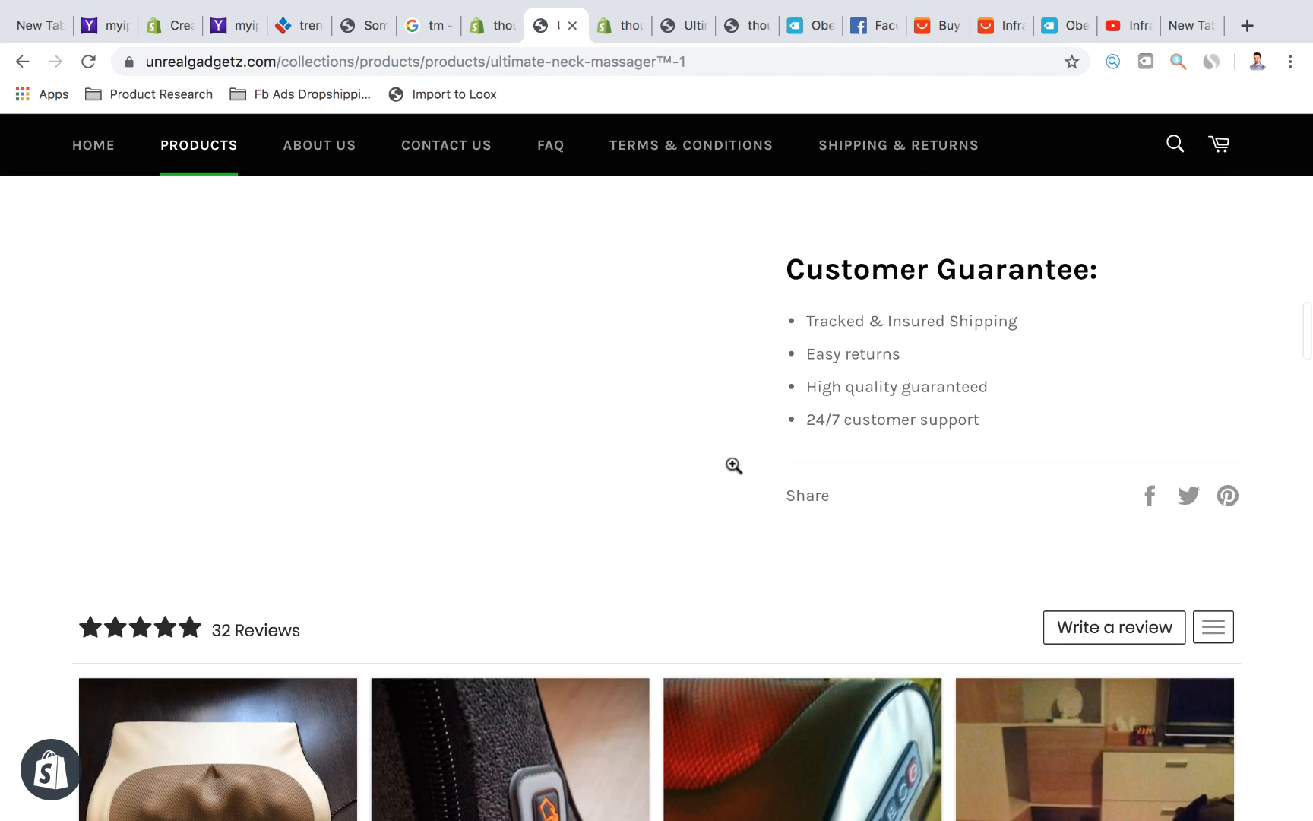
scroll(734, 465, down, 2)
scroll(733, 465, down, 3)
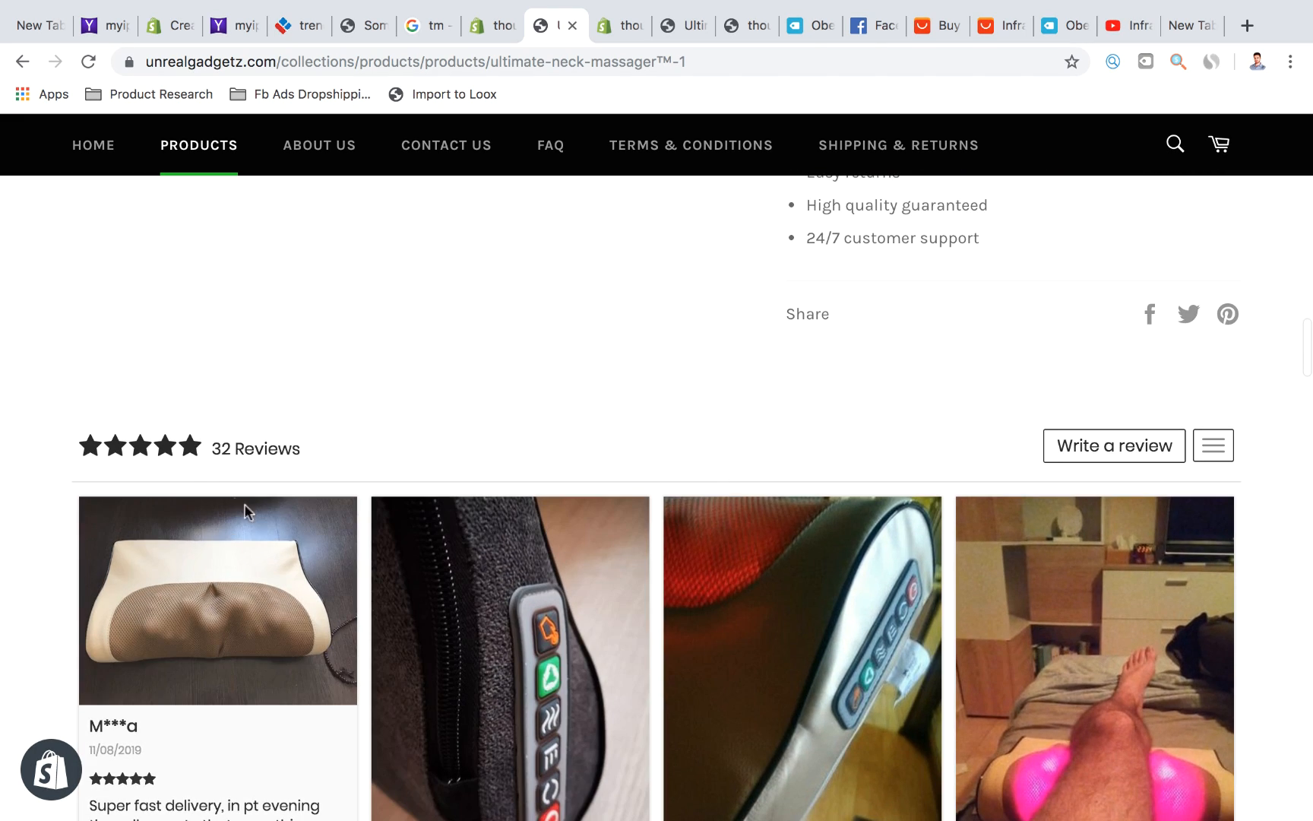
scroll(512, 497, down, 3)
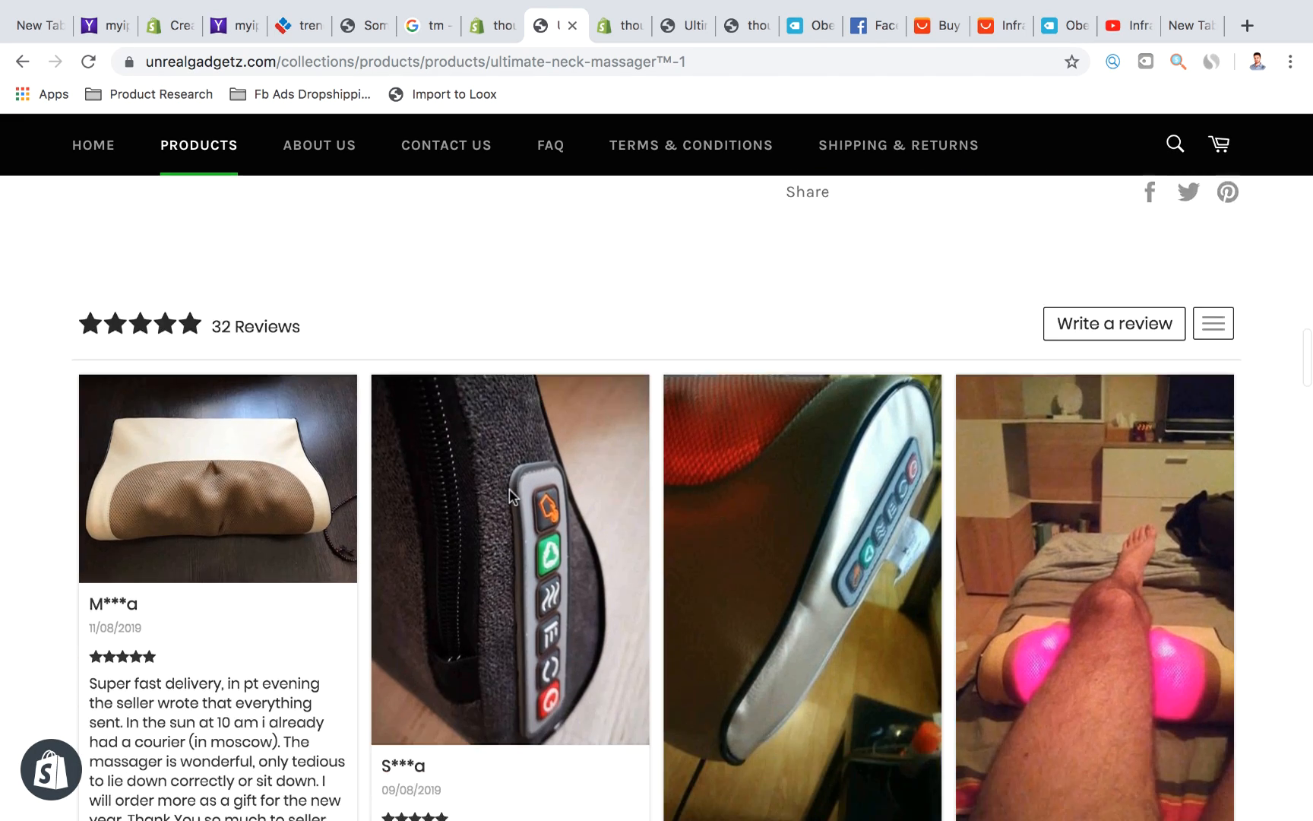
scroll(512, 497, down, 3)
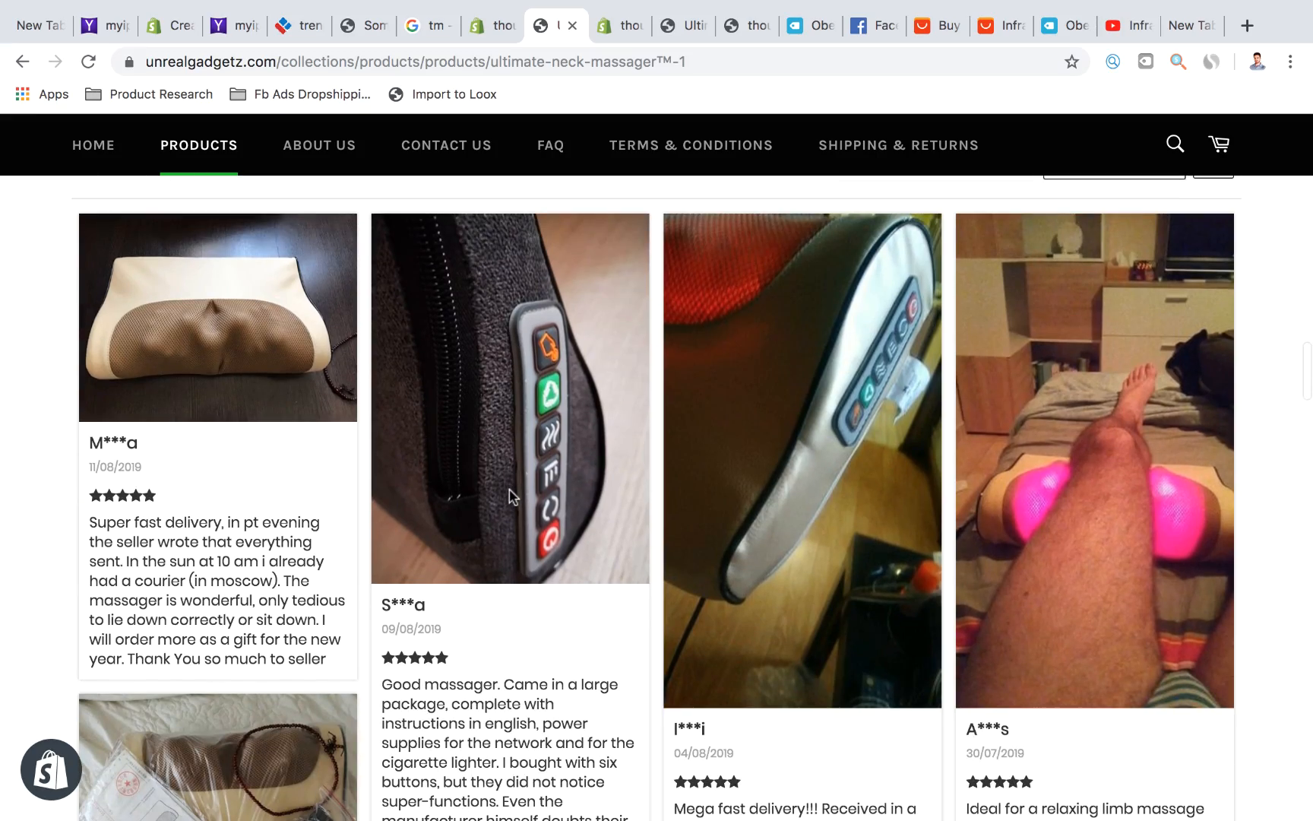
scroll(509, 496, down, 10)
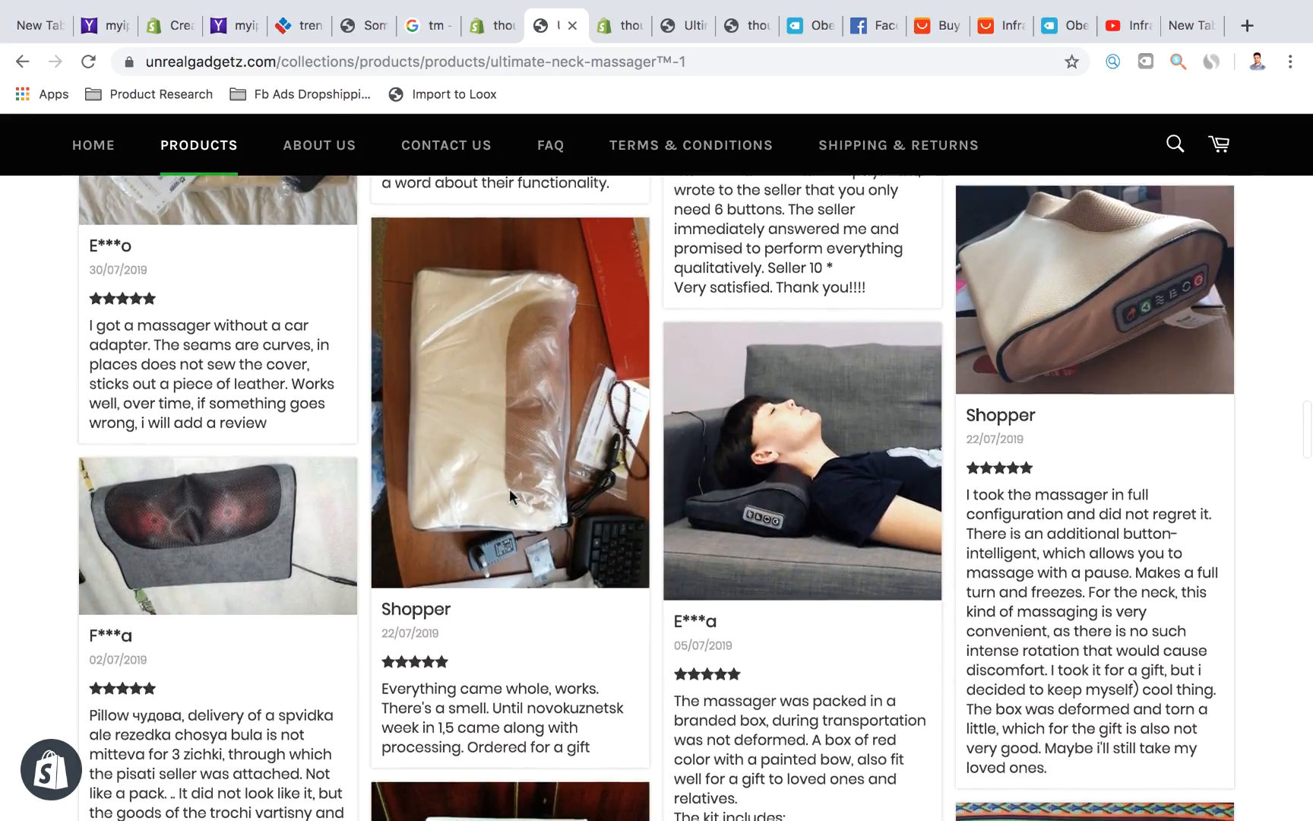
scroll(509, 497, up, 7)
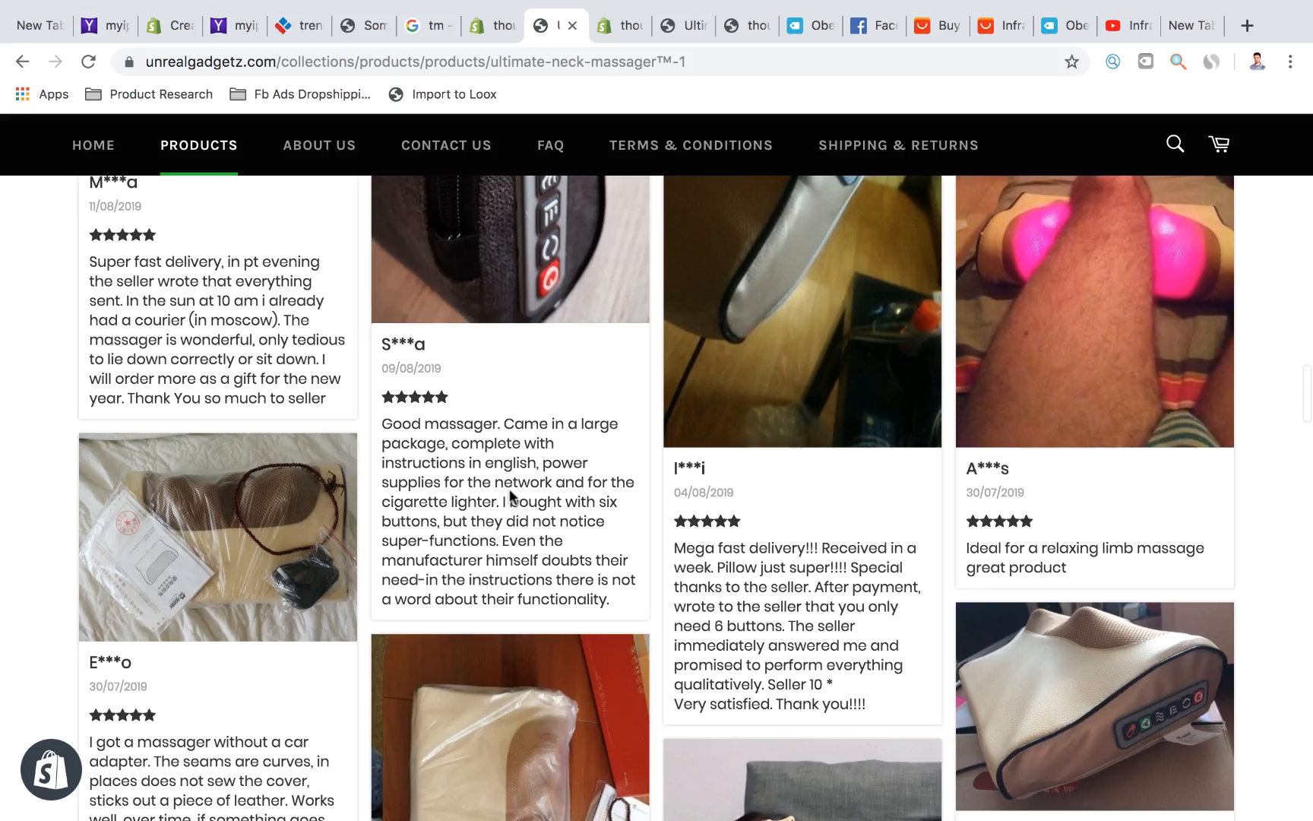
scroll(509, 497, down, 19)
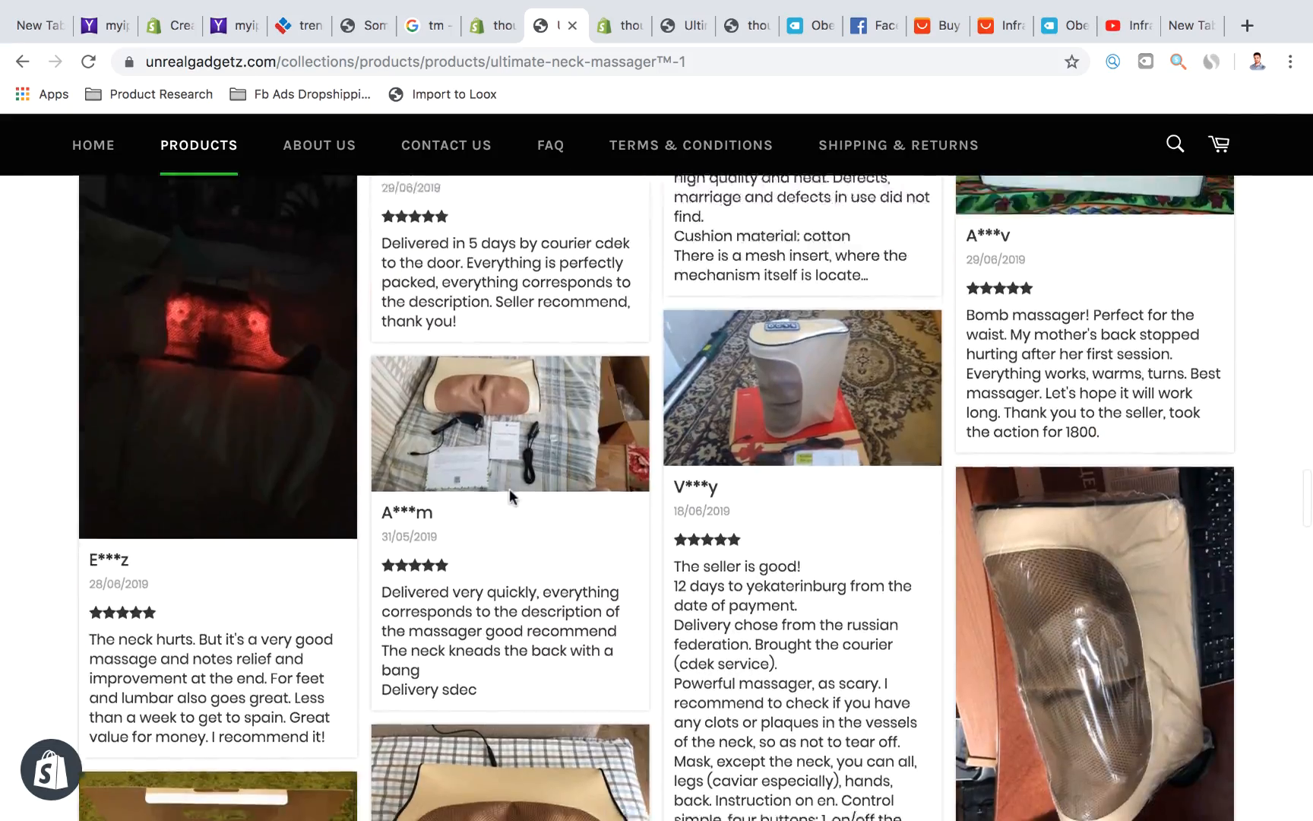
scroll(509, 494, down, 19)
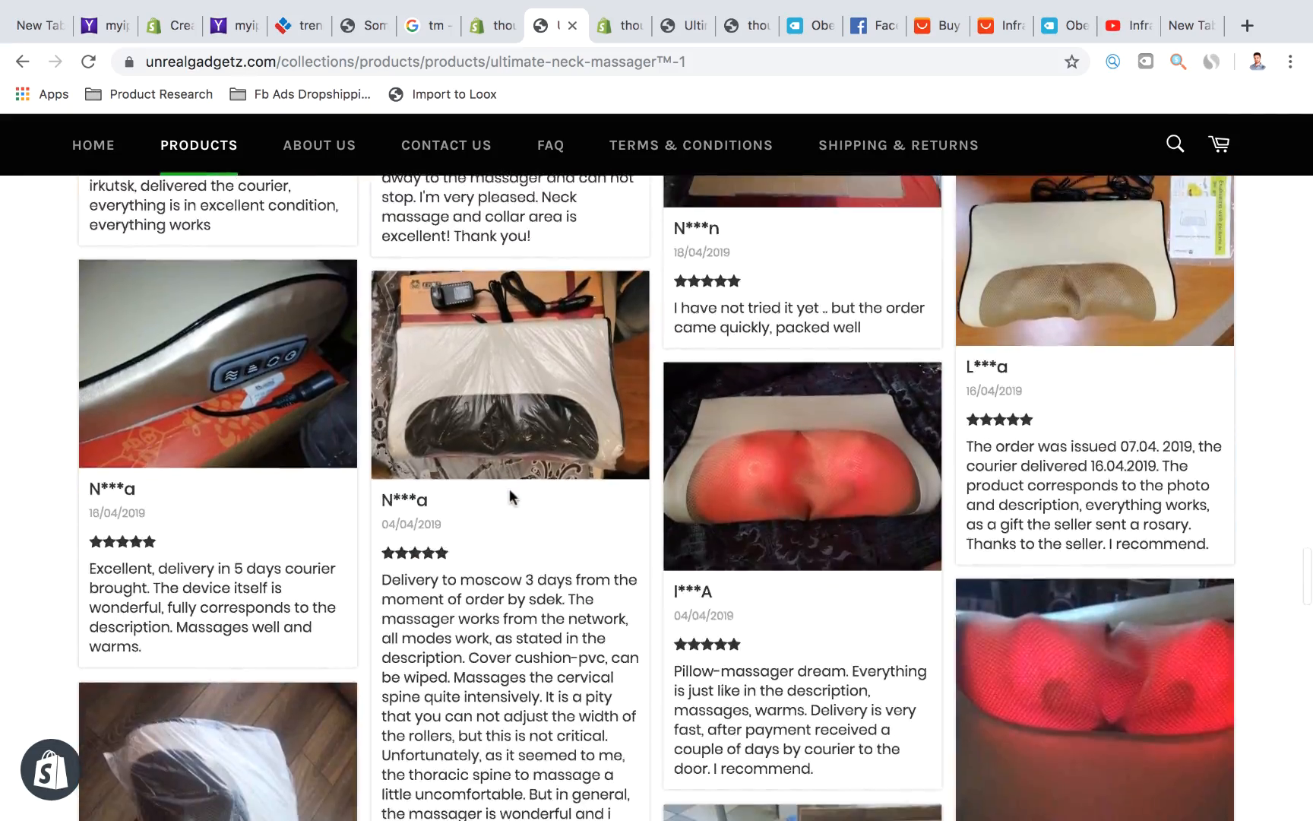
scroll(509, 494, down, 7)
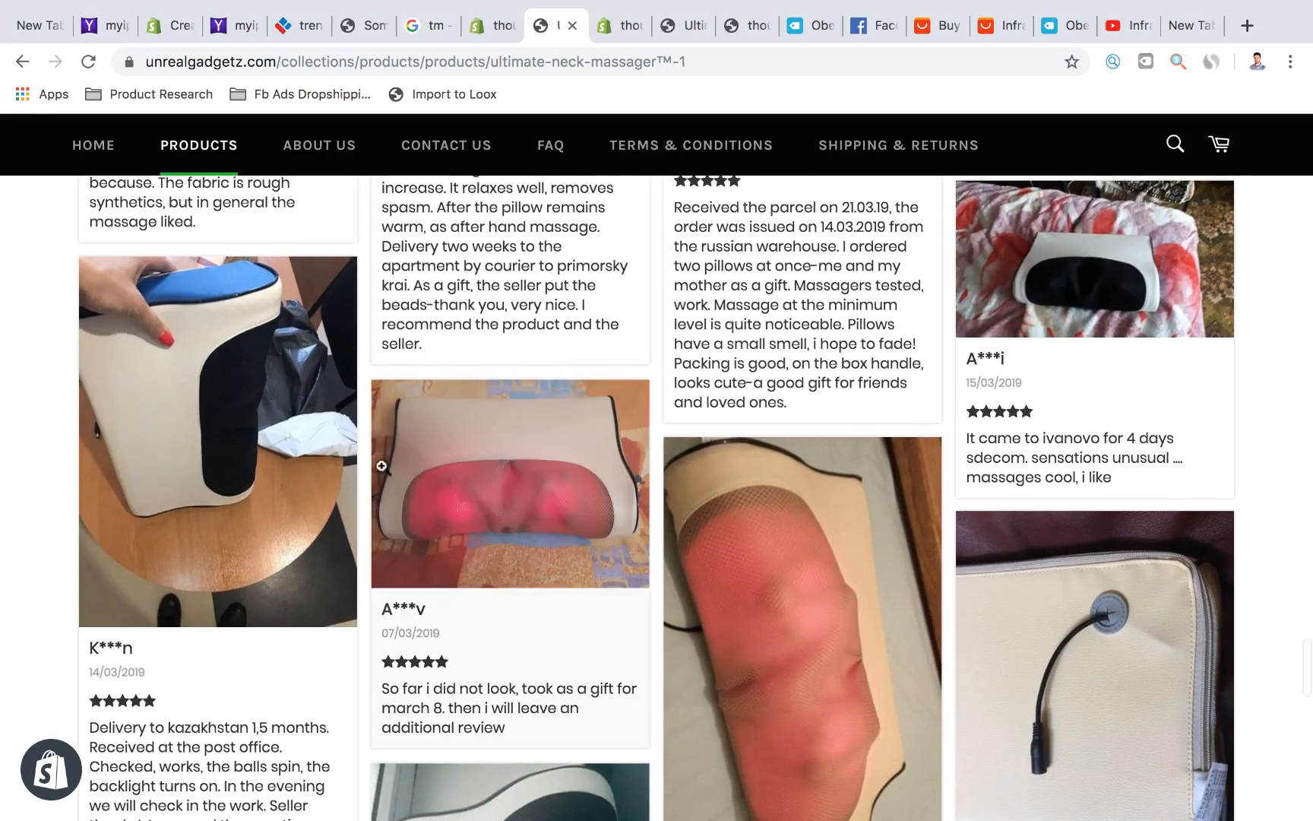
scroll(585, 388, down, 4)
scroll(461, 461, down, 10)
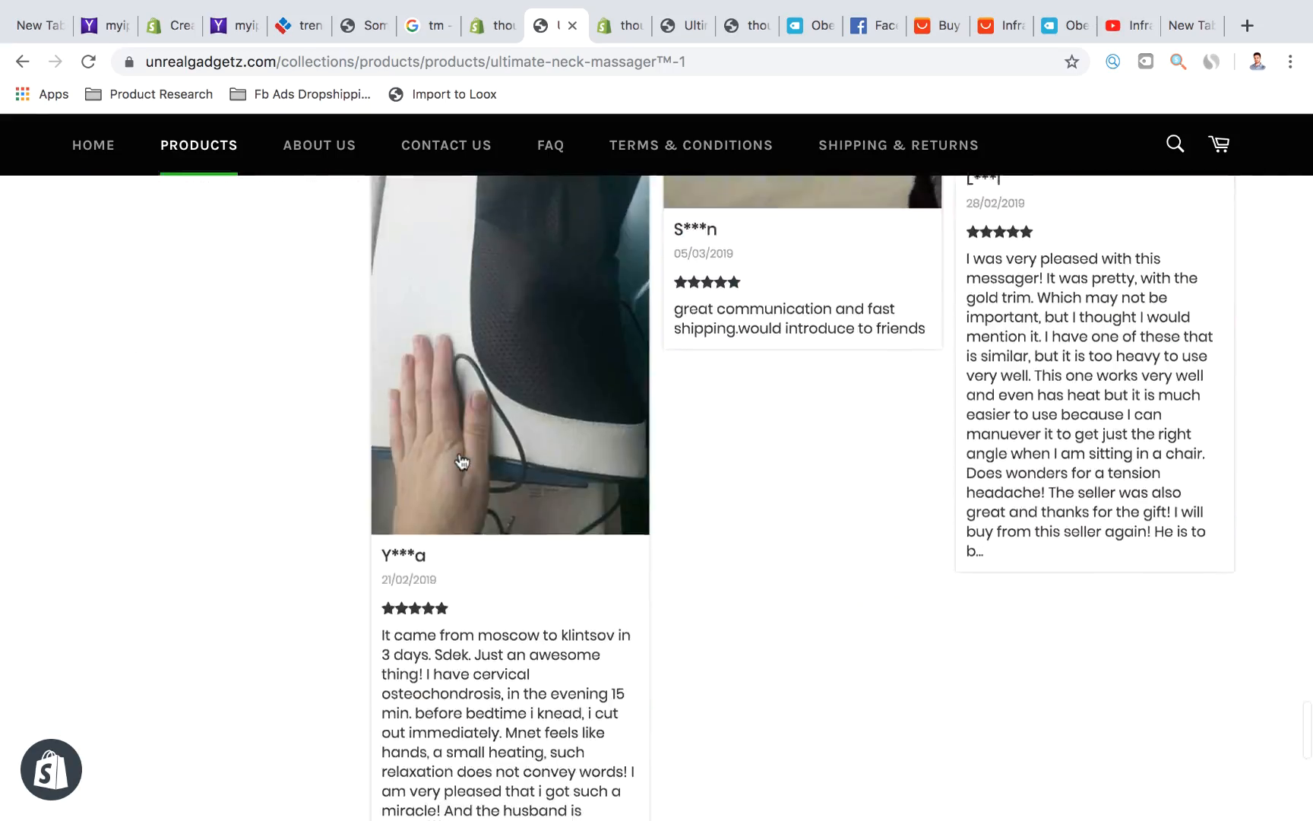
scroll(462, 462, up, 20)
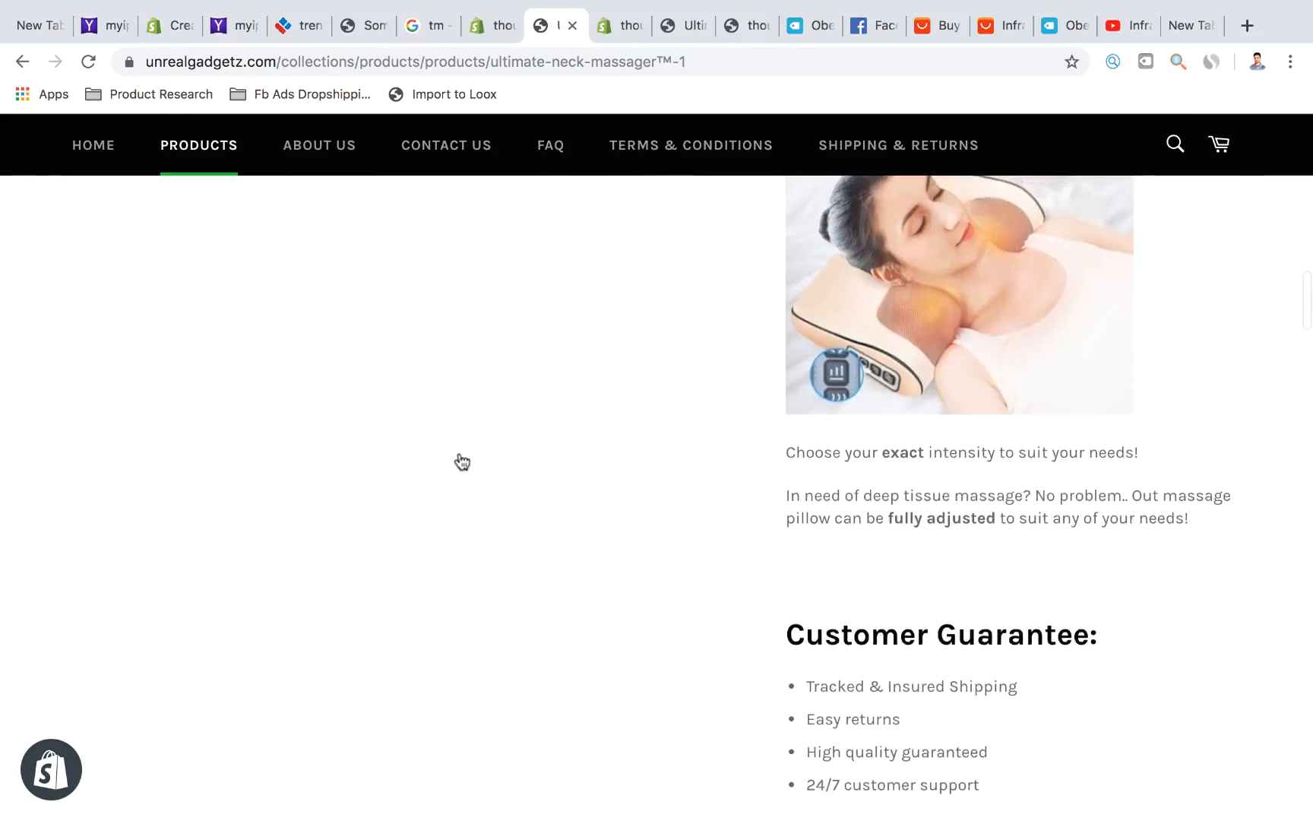
scroll(461, 461, down, 20)
scroll(462, 461, up, 20)
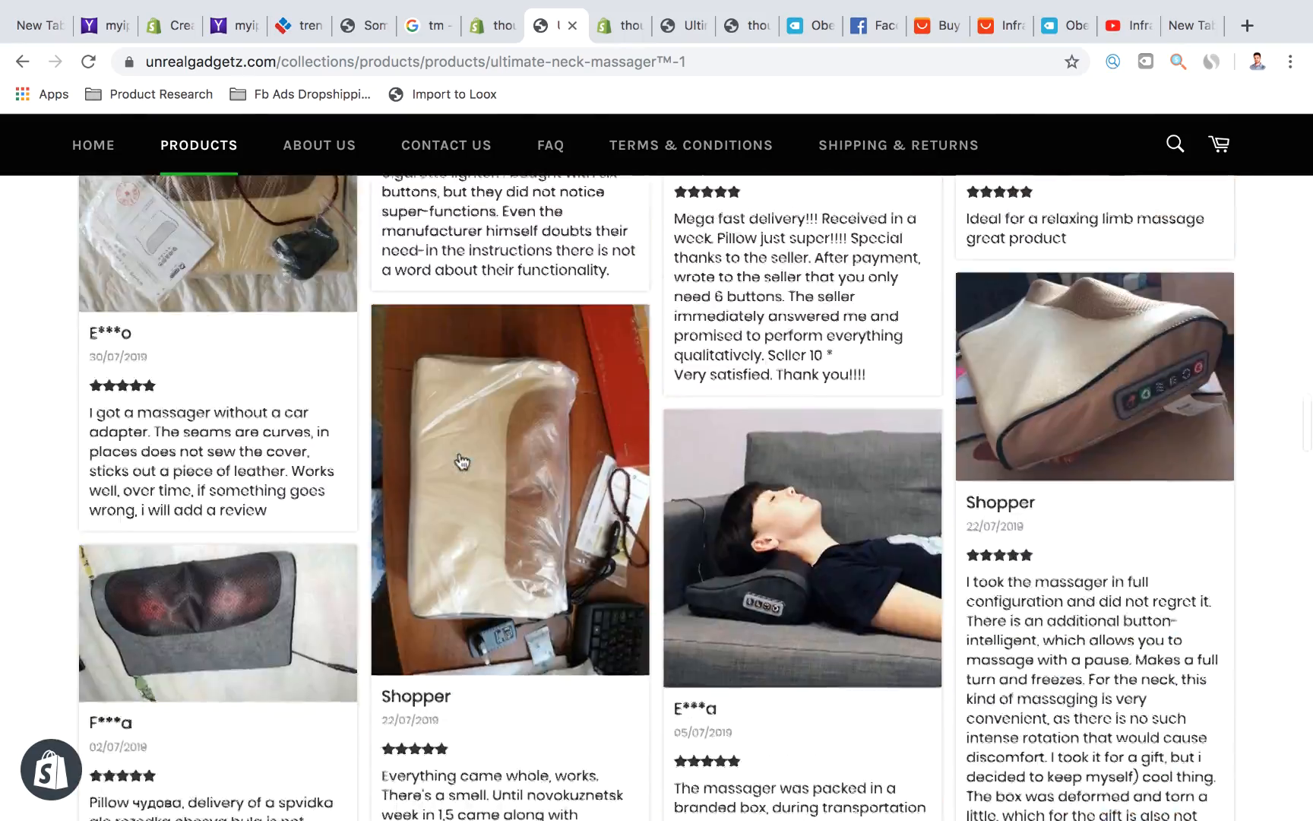
Review the live product page from the title, rating and price through the description down to the start of the reviews.
scroll(461, 461, down, 10)
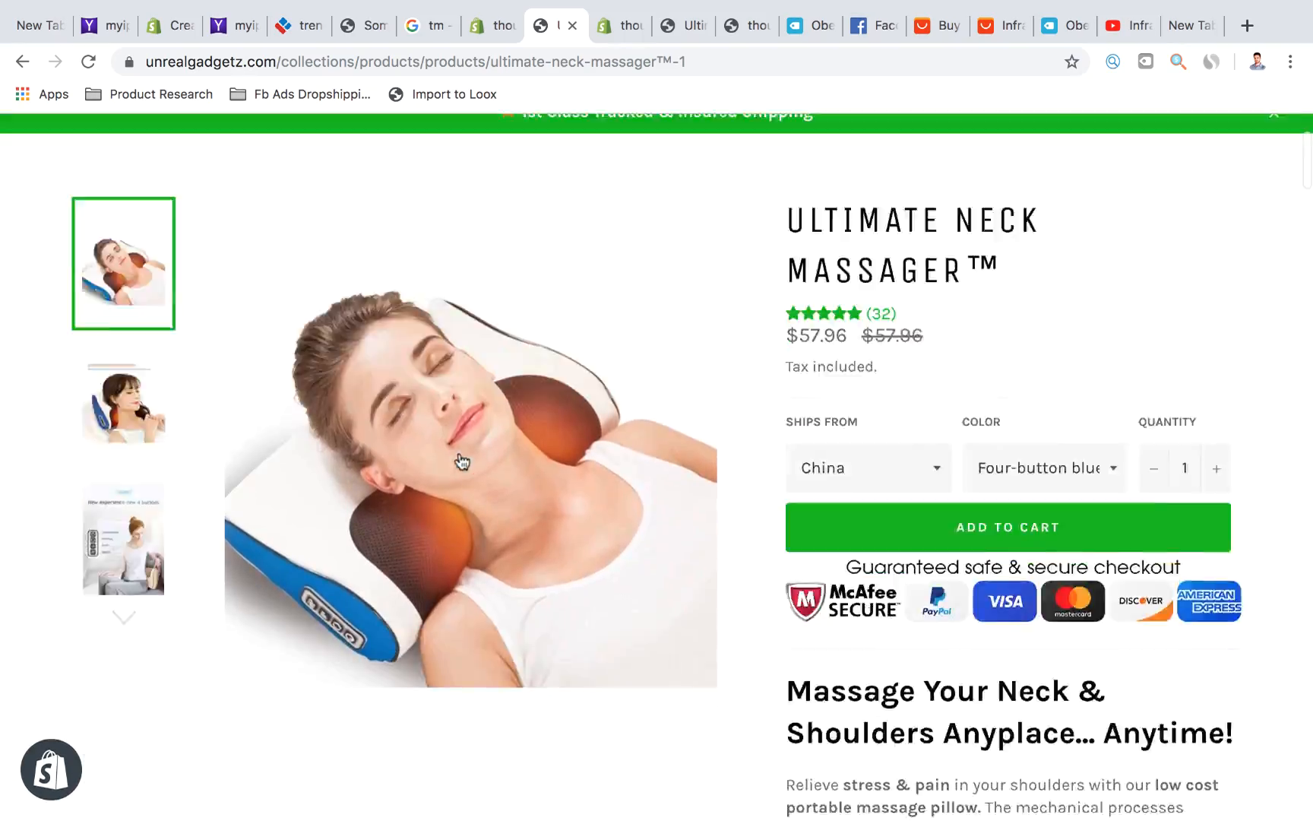
scroll(461, 461, up, 3)
scroll(461, 461, down, 2)
scroll(461, 461, up, 3)
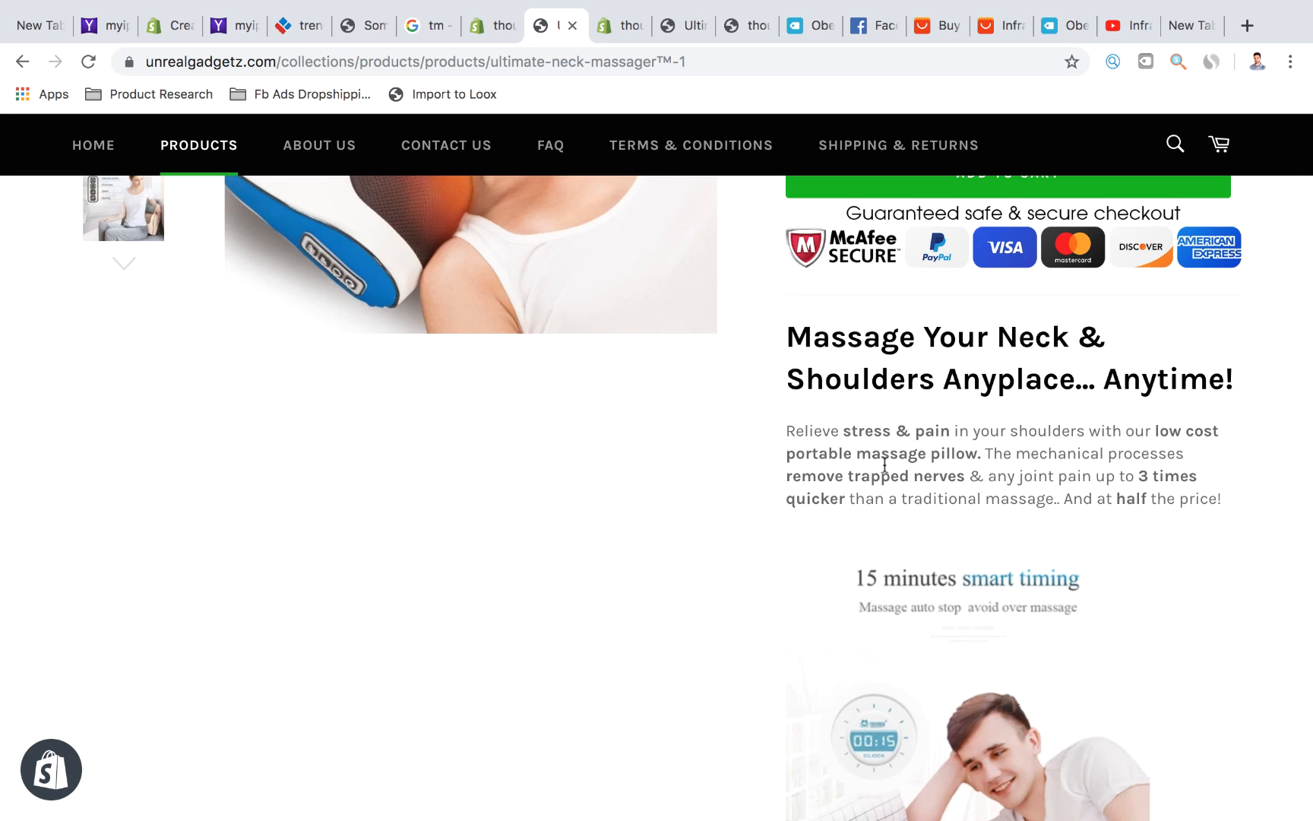
scroll(923, 460, down, 8)
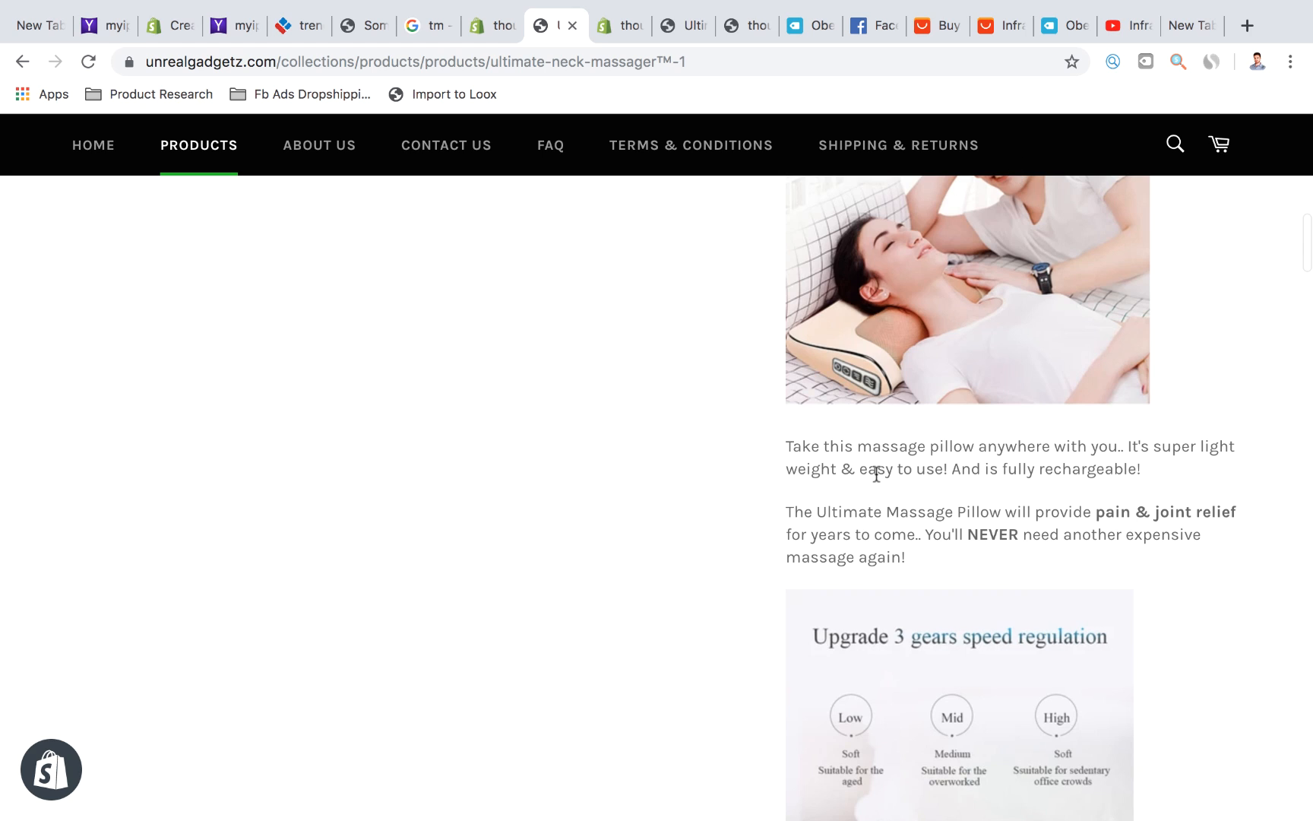
scroll(876, 475, up, 3)
scroll(935, 422, down, 4)
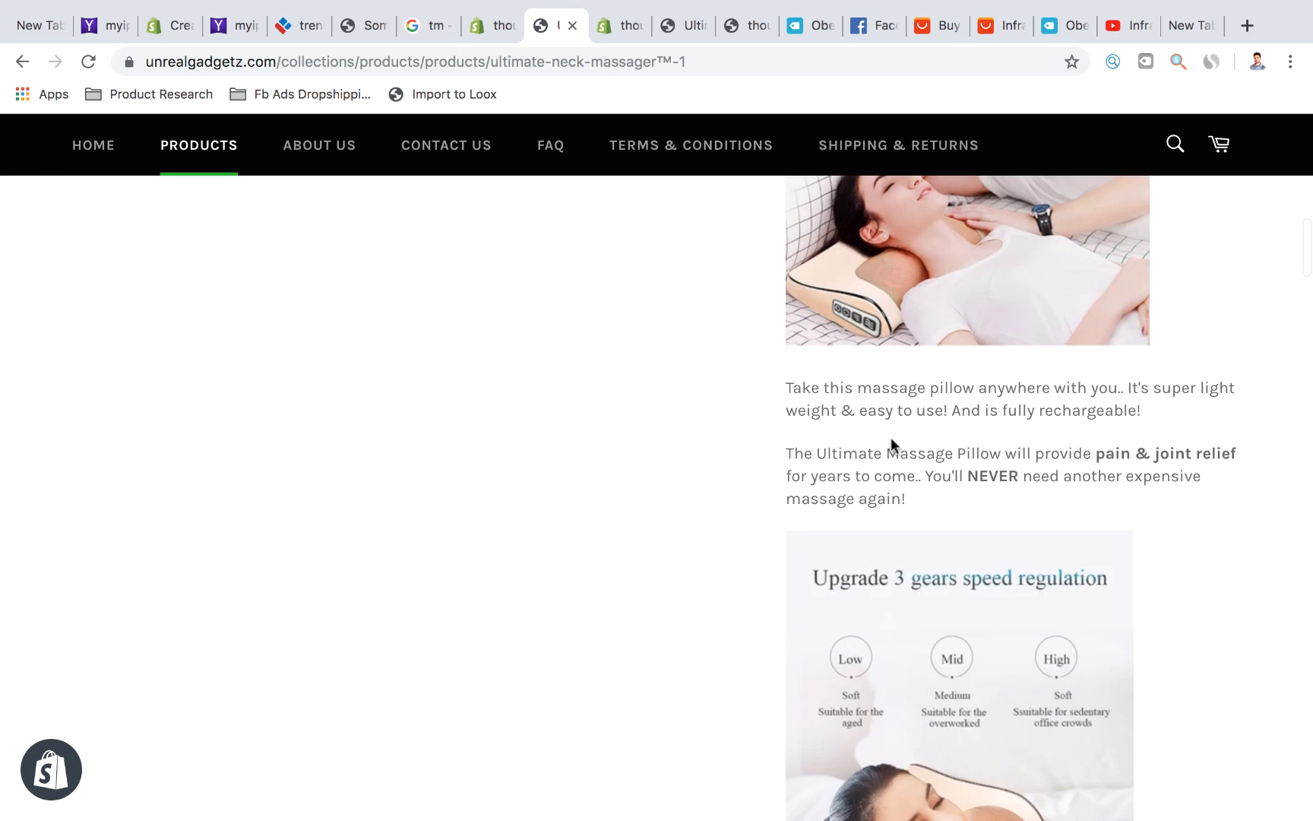
scroll(891, 445, down, 3)
scroll(982, 579, up, 3)
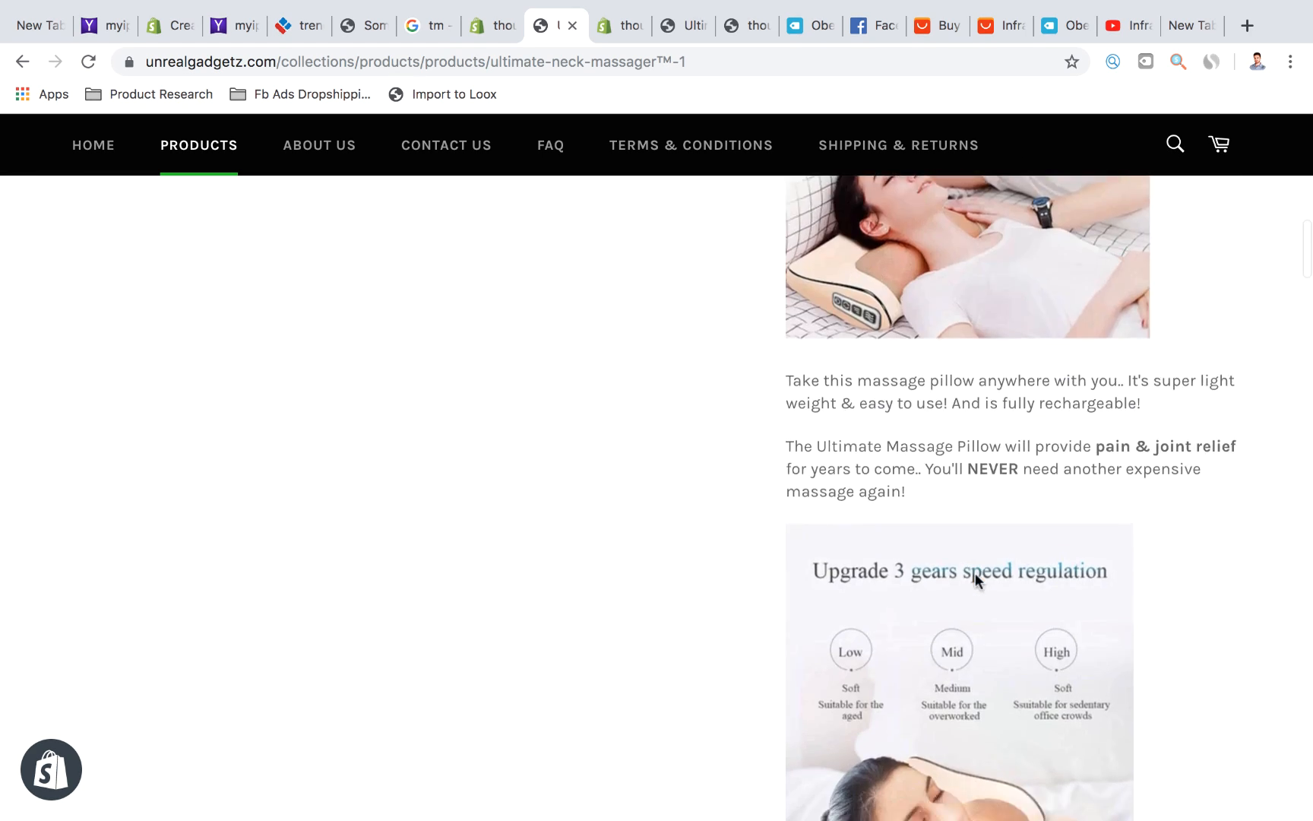
scroll(976, 578, down, 12)
scroll(974, 572, down, 2)
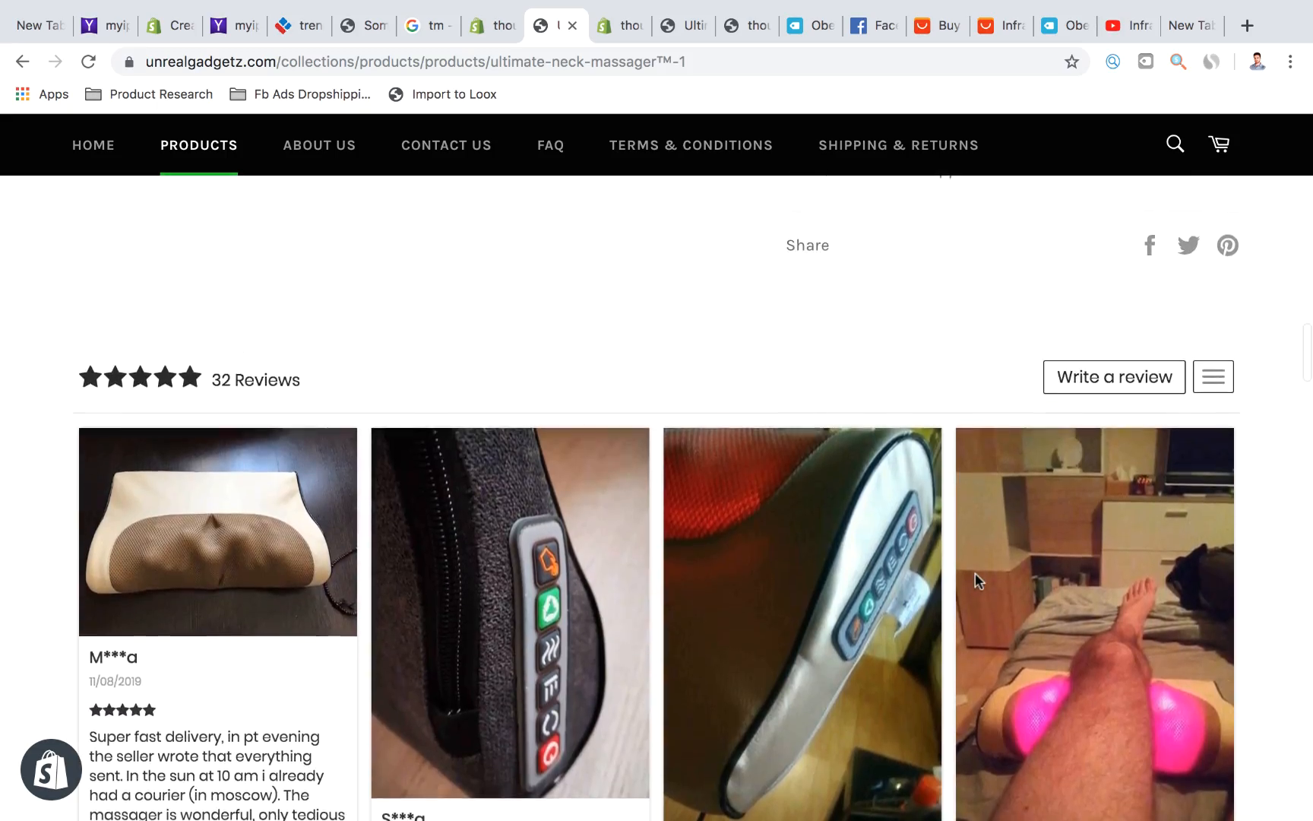
scroll(974, 573, up, 3)
scroll(897, 343, down, 3)
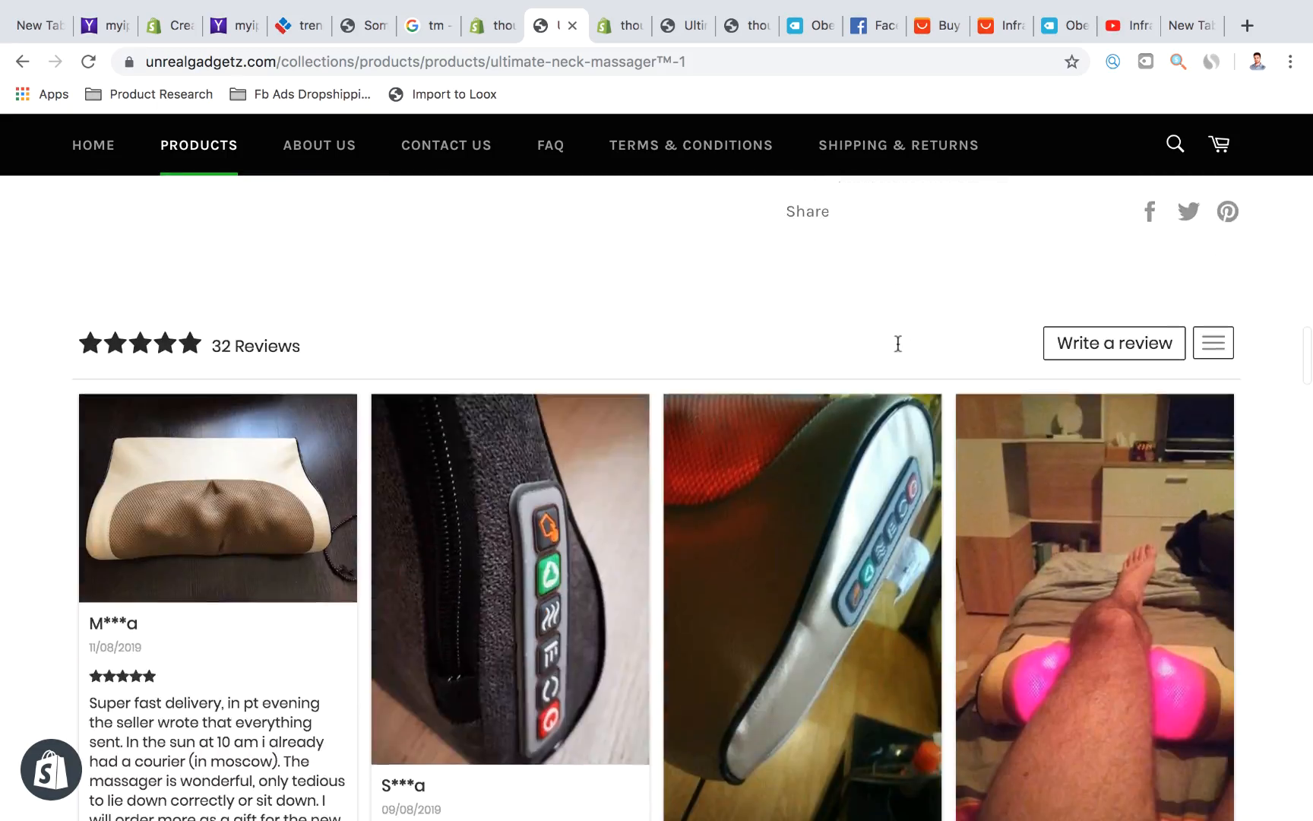
Look over the live neck massager page from the title and price through the description images to the customer photo reviews.
scroll(850, 545, down, 10)
scroll(851, 545, up, 20)
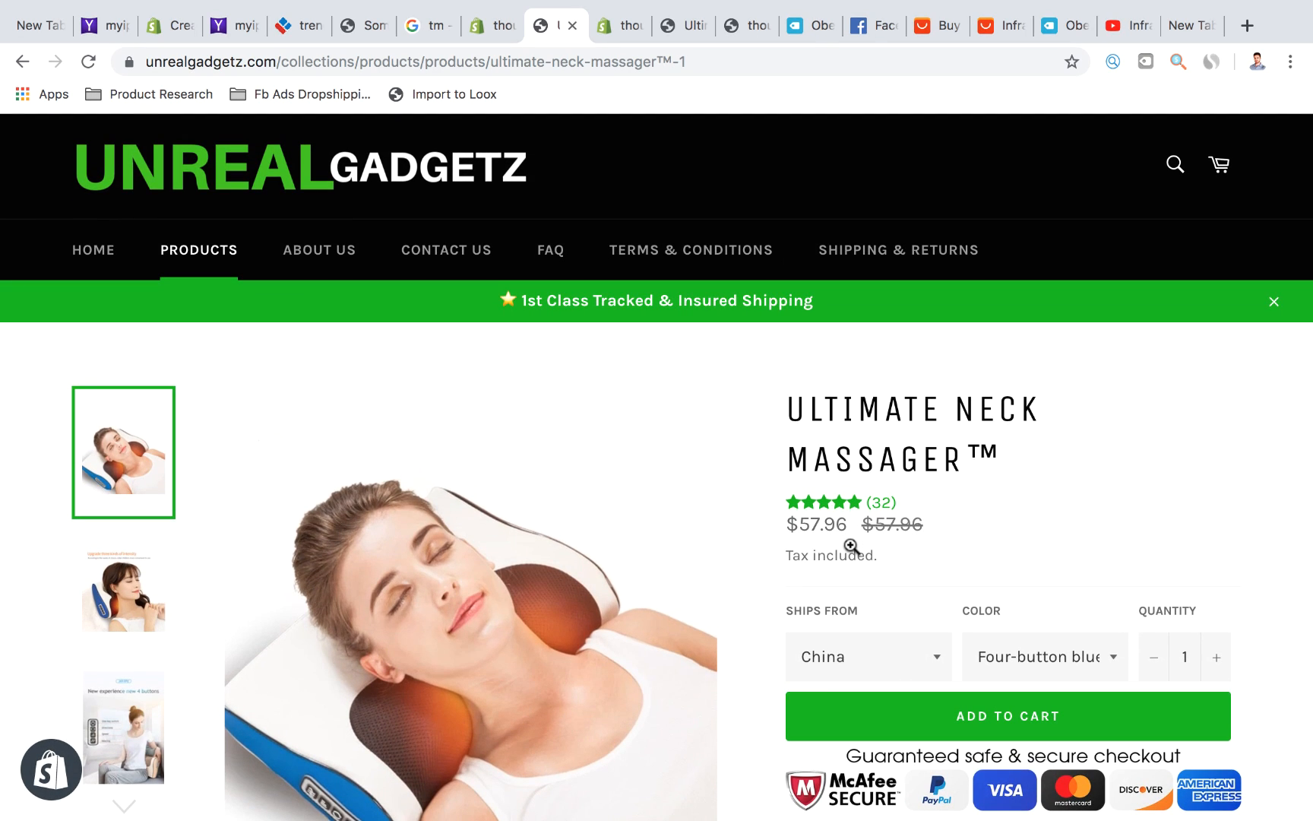
scroll(851, 546, down, 3)
scroll(851, 545, up, 2)
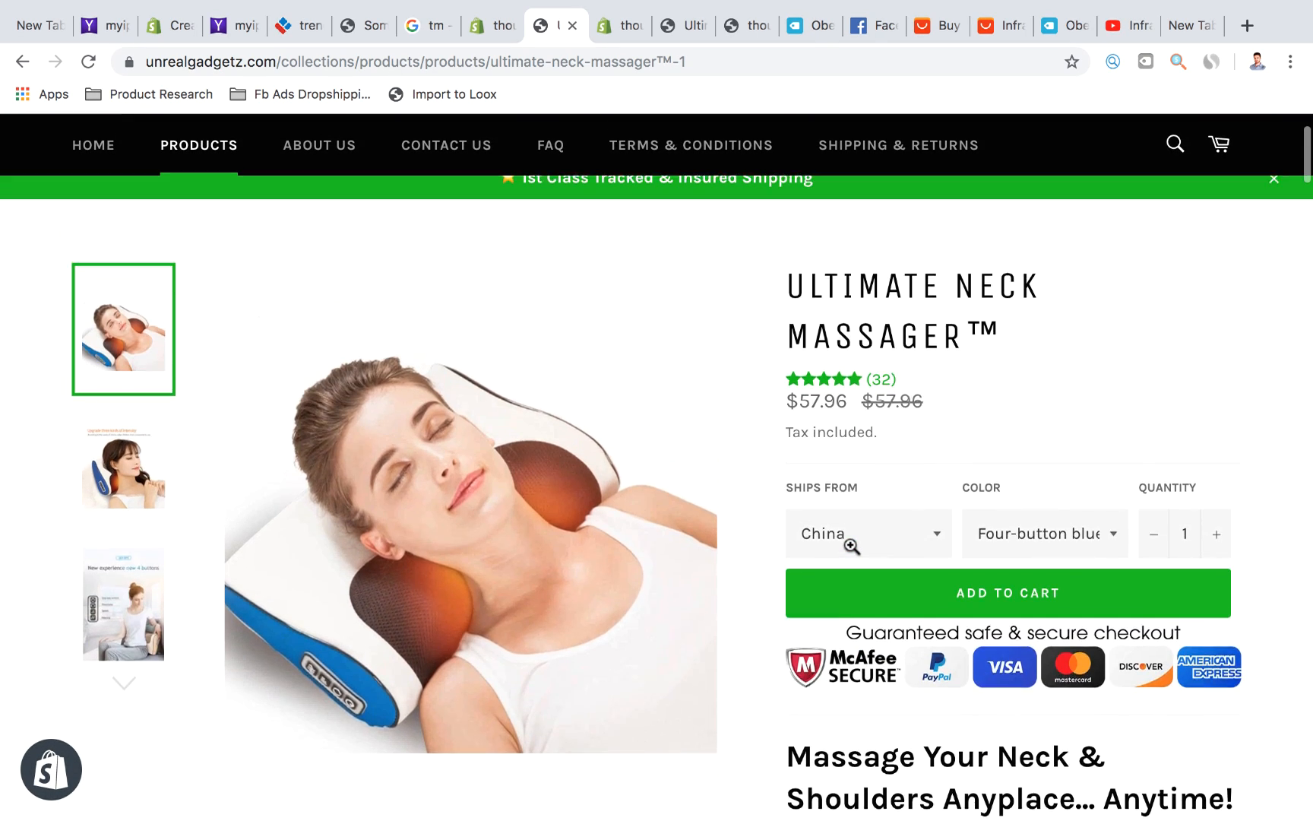
scroll(851, 545, down, 20)
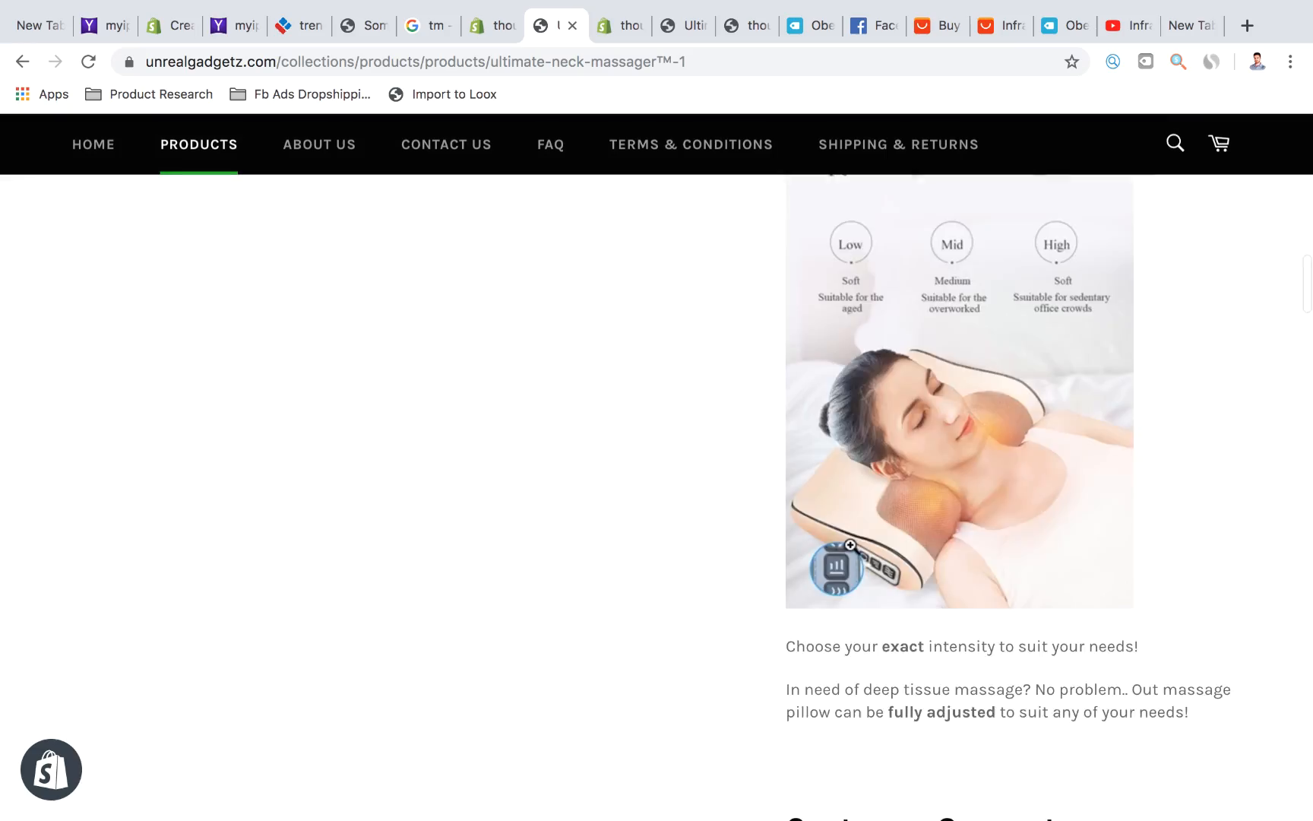
scroll(850, 545, down, 15)
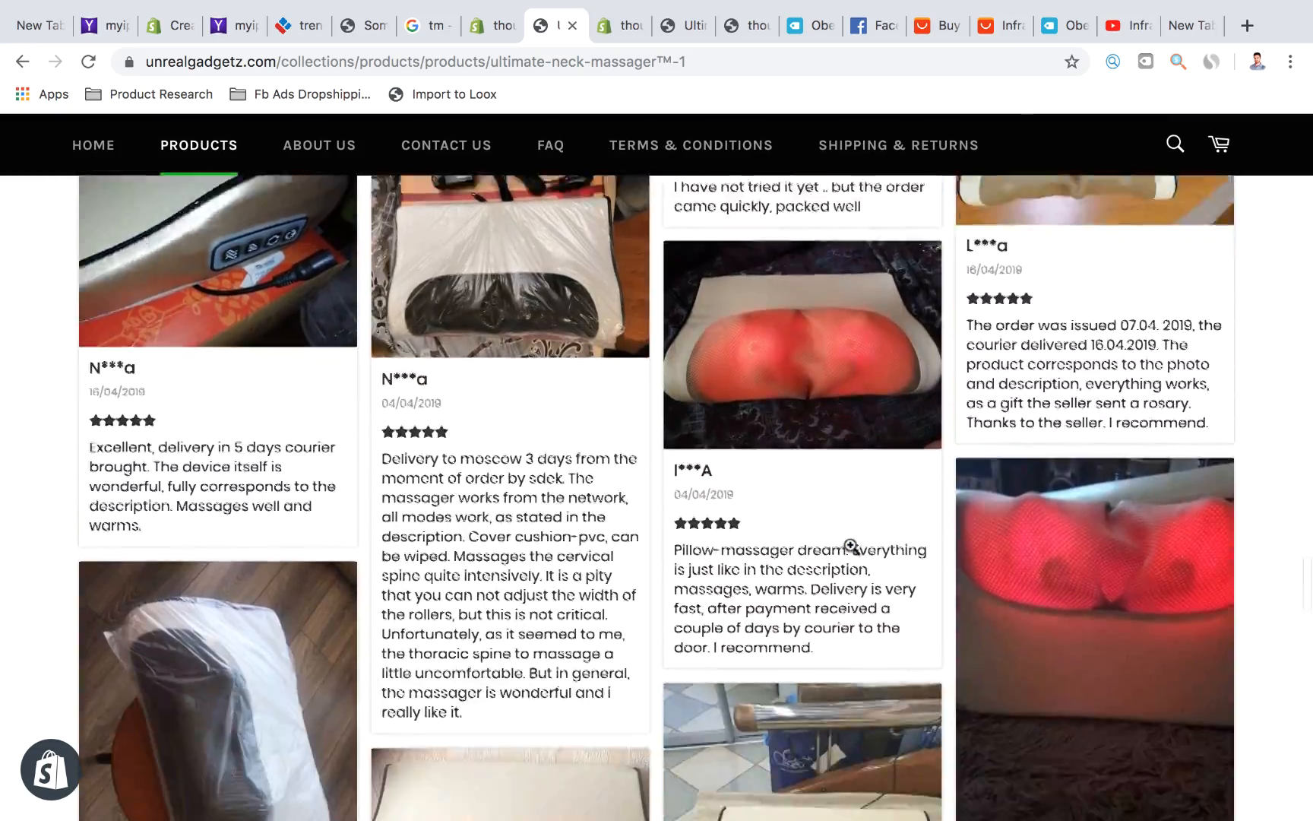
scroll(851, 545, up, 20)
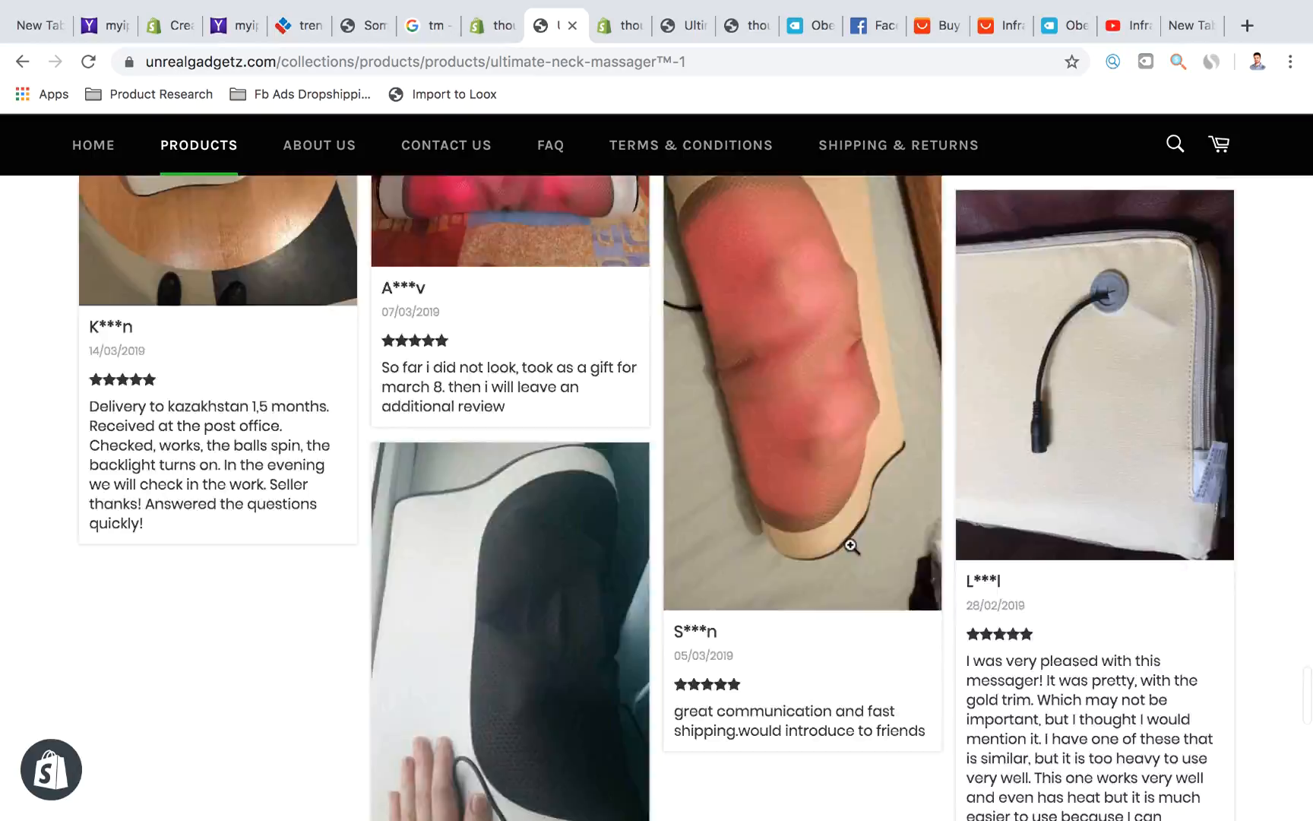
scroll(851, 546, up, 5)
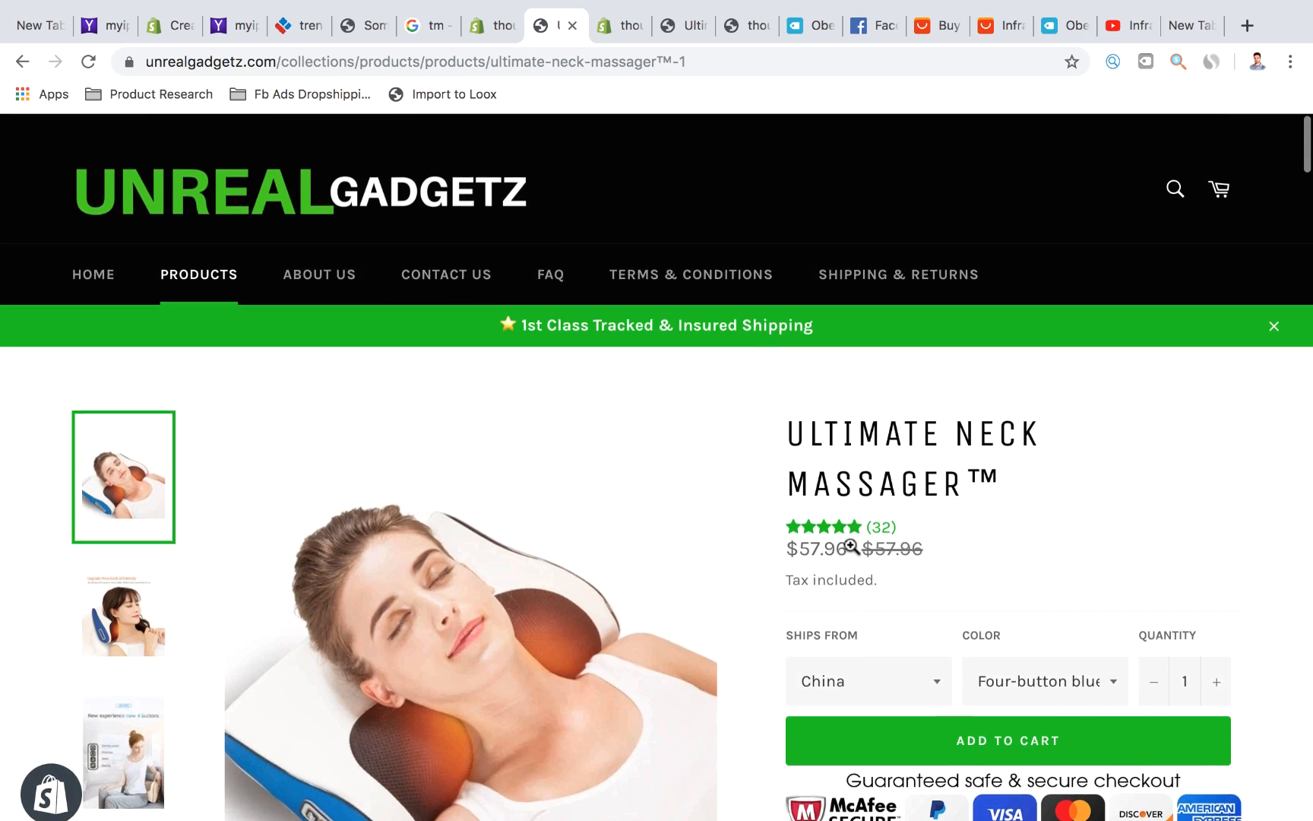
Examine the "Massage Your Neck & Shoulders" description and smart timing image, and check the rest of the page down to the footer.
scroll(851, 546, down, 4)
scroll(851, 546, up, 2)
scroll(865, 620, down, 8)
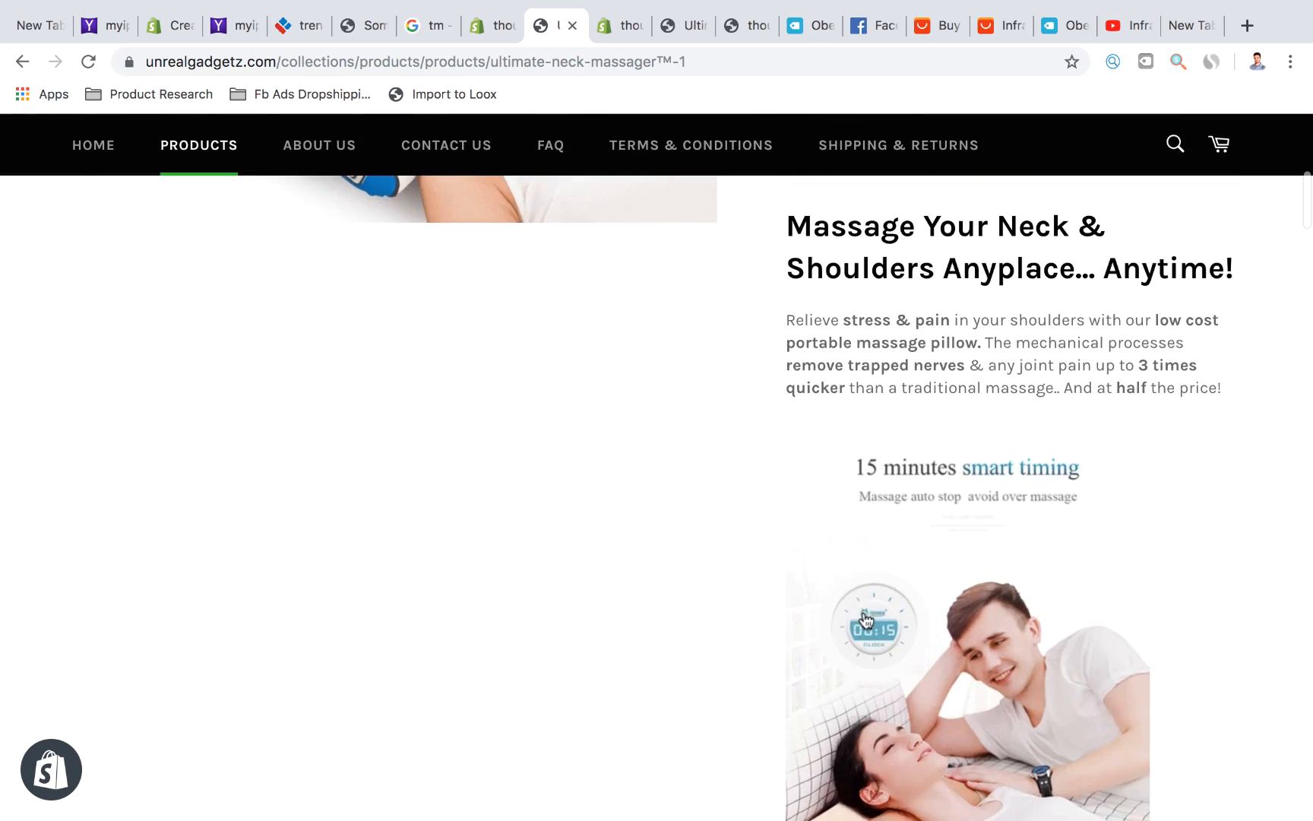
scroll(979, 276, up, 1)
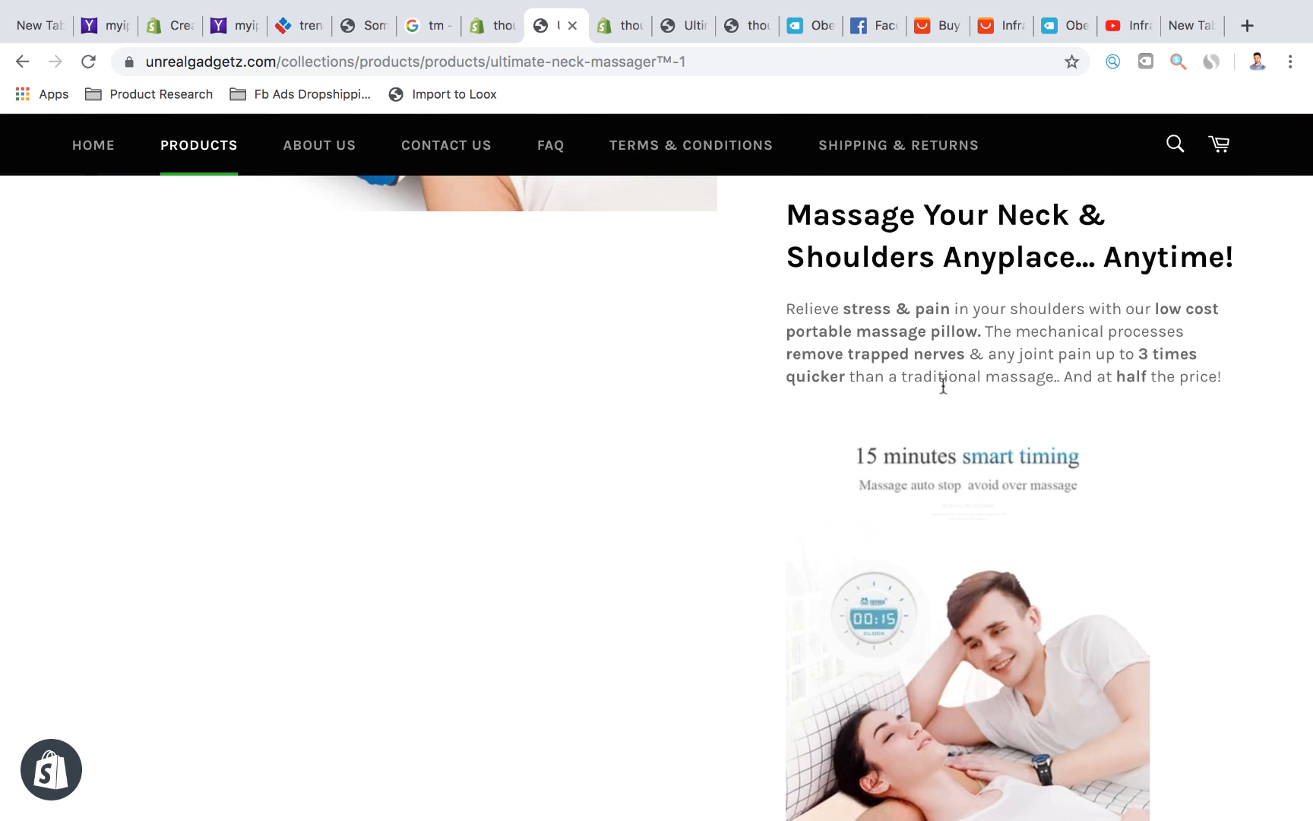
scroll(956, 373, down, 1)
scroll(956, 374, up, 2)
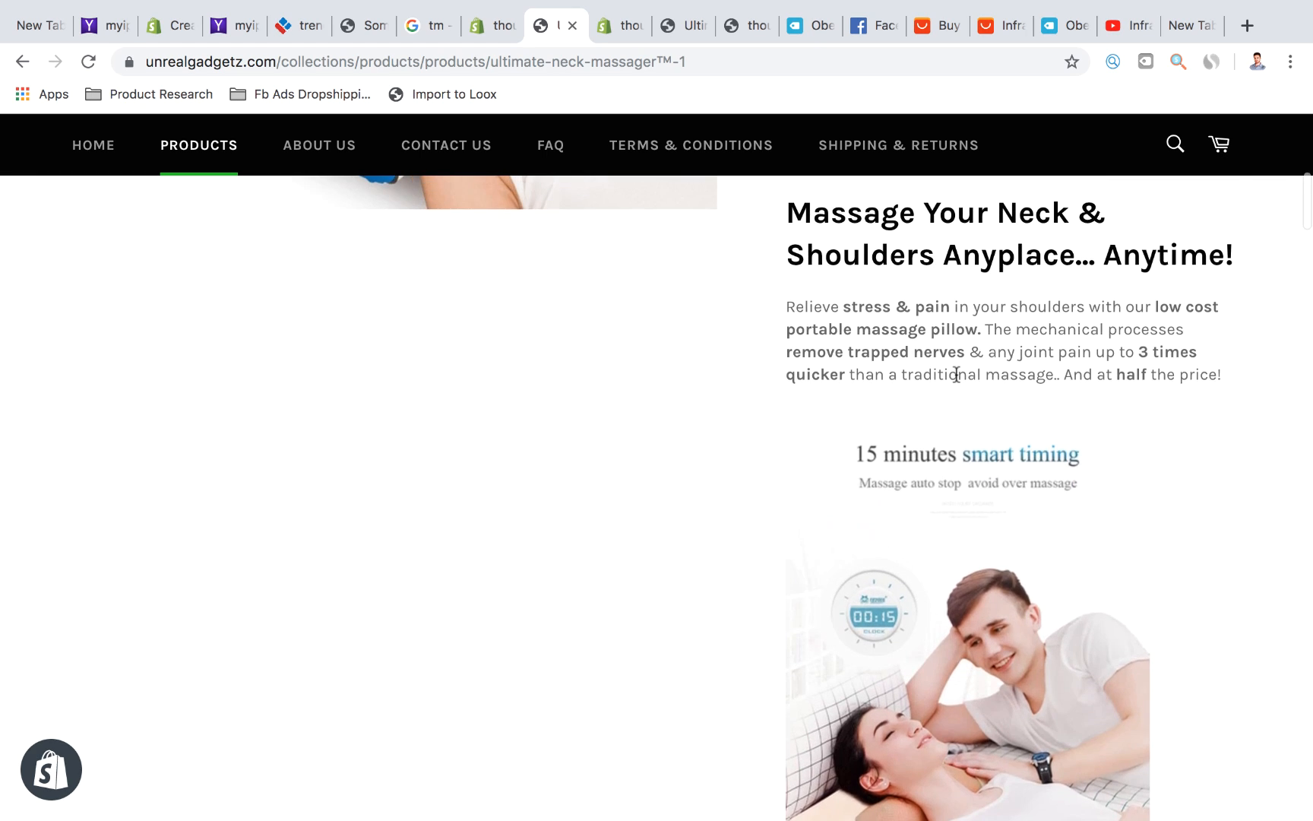
scroll(956, 374, down, 1)
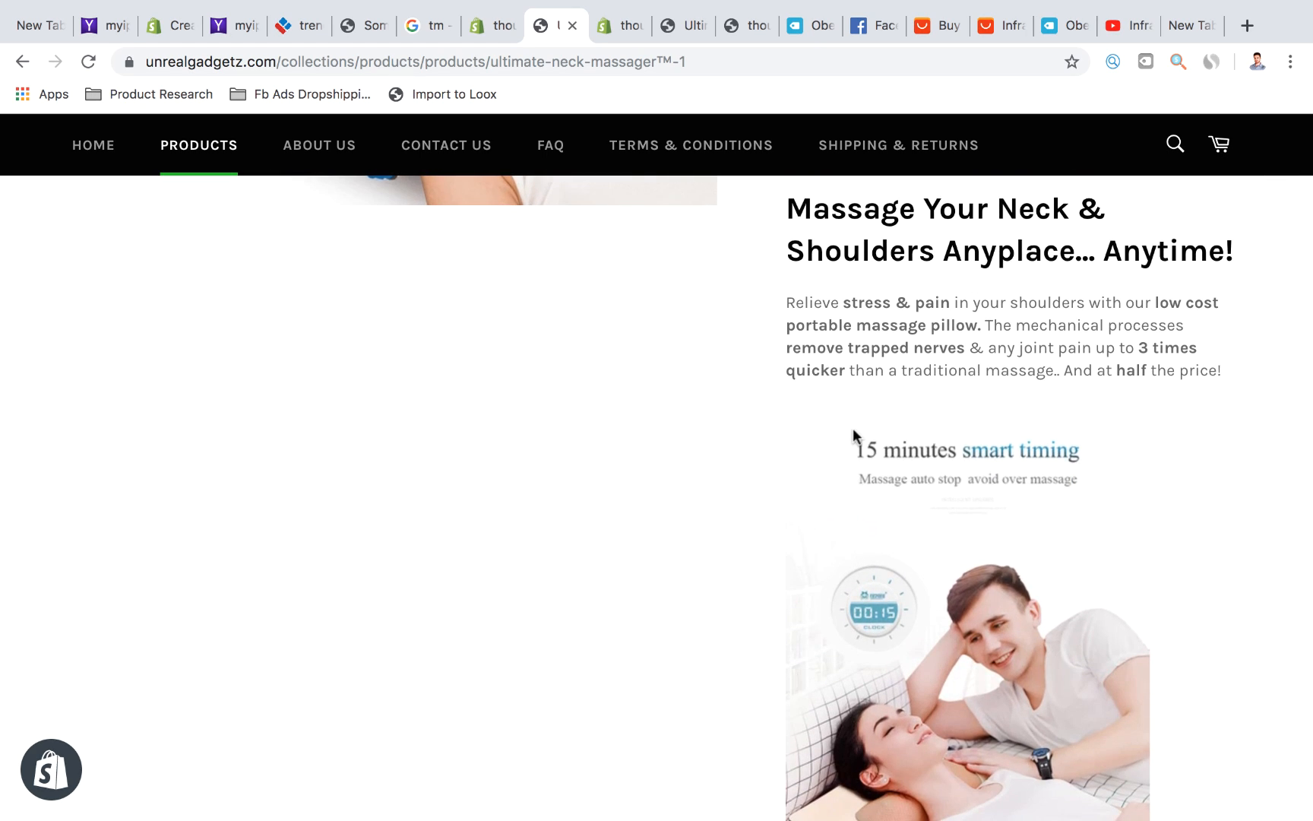
scroll(853, 428, down, 4)
scroll(833, 634, down, 7)
scroll(833, 633, down, 20)
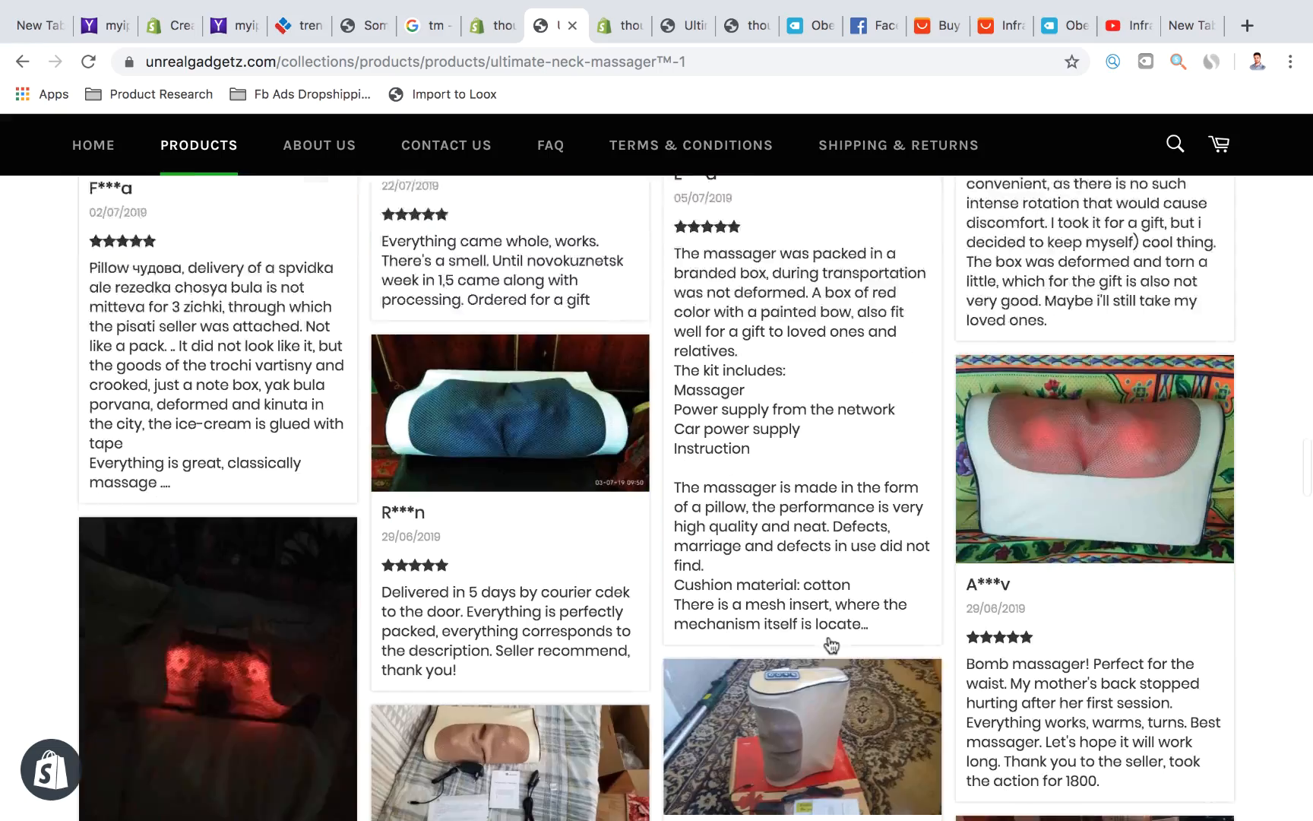
scroll(831, 645, down, 20)
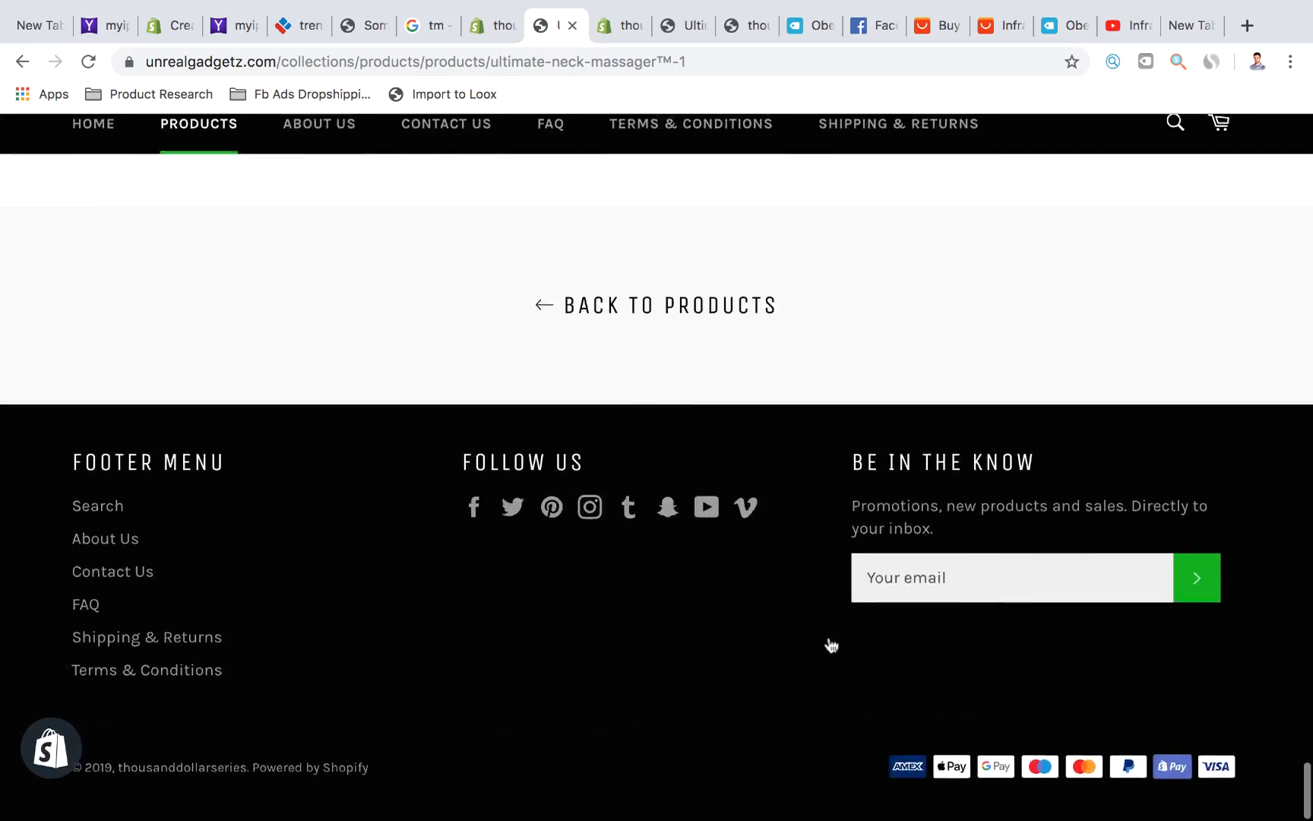
scroll(965, 566, up, 15)
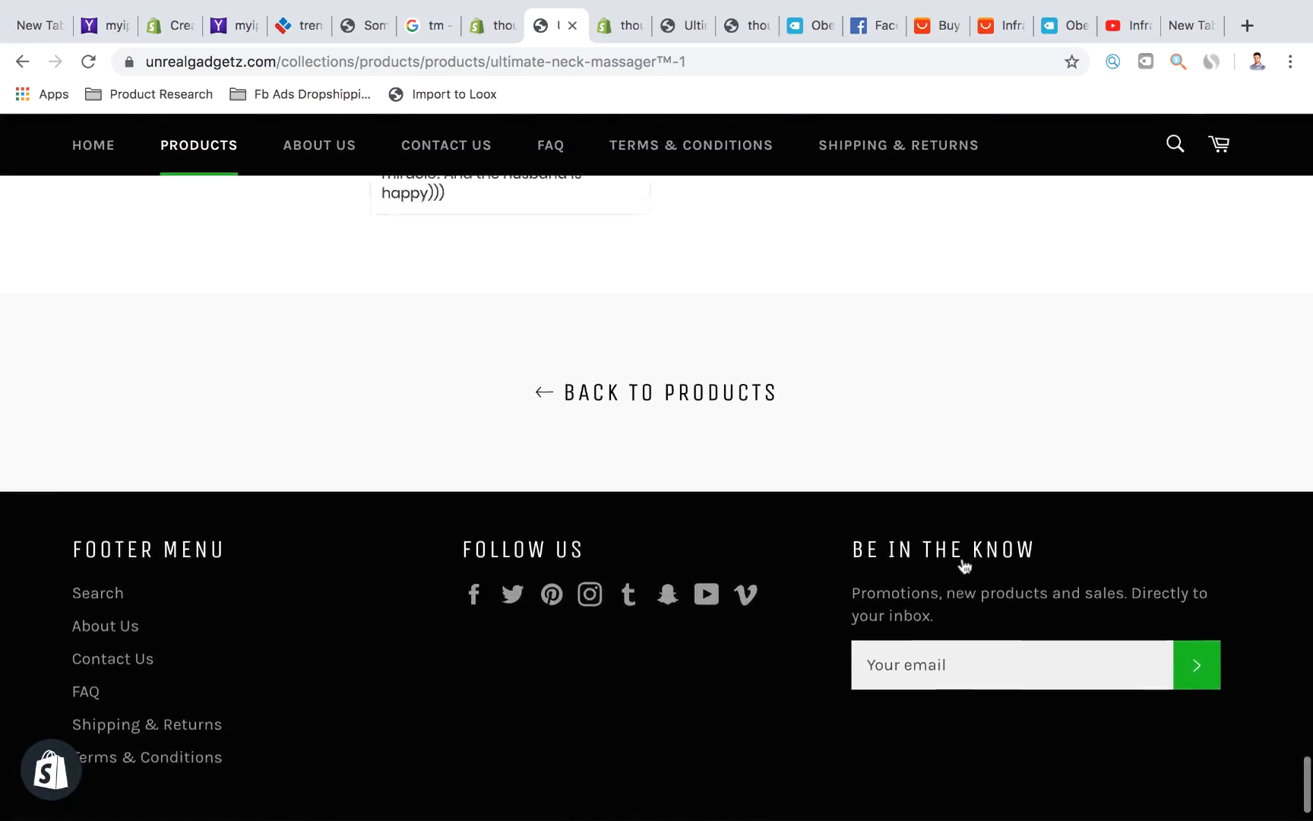